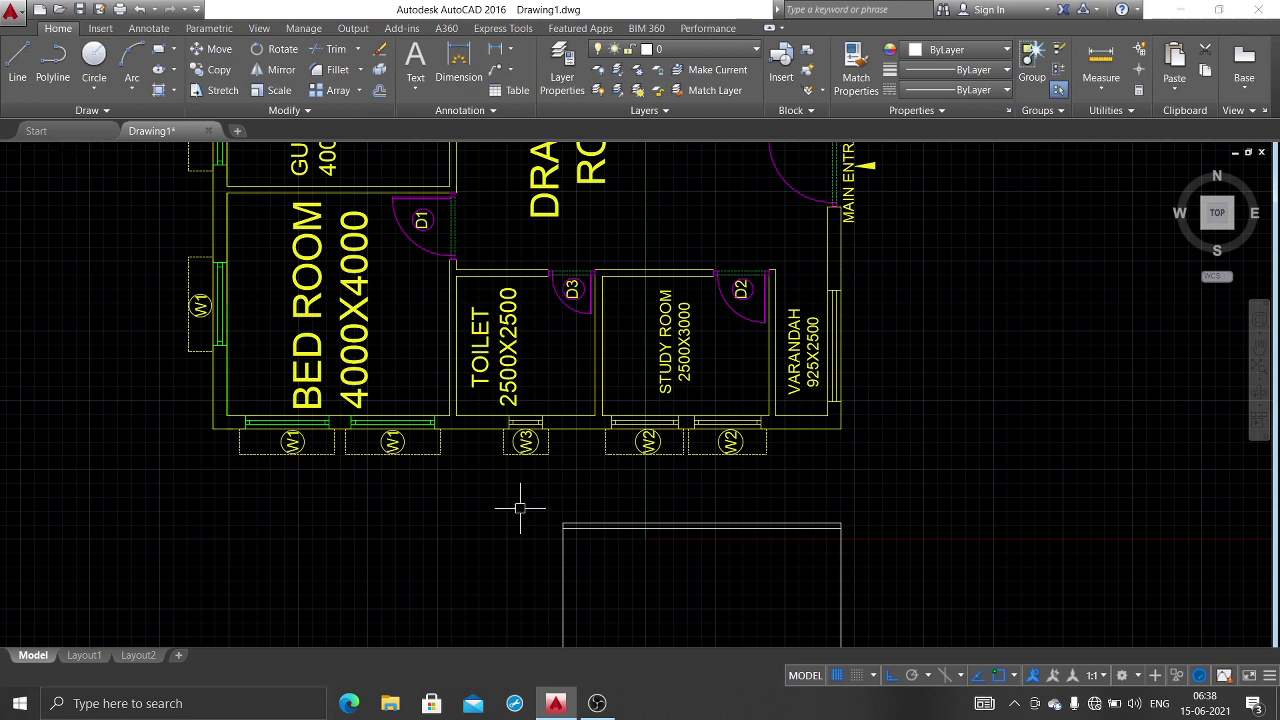
Step: Examine the floor plan's window positions and outer walls against the elevation drawn below it
scroll(689, 560, down, 2)
middle_drag(689, 560, 639, 418)
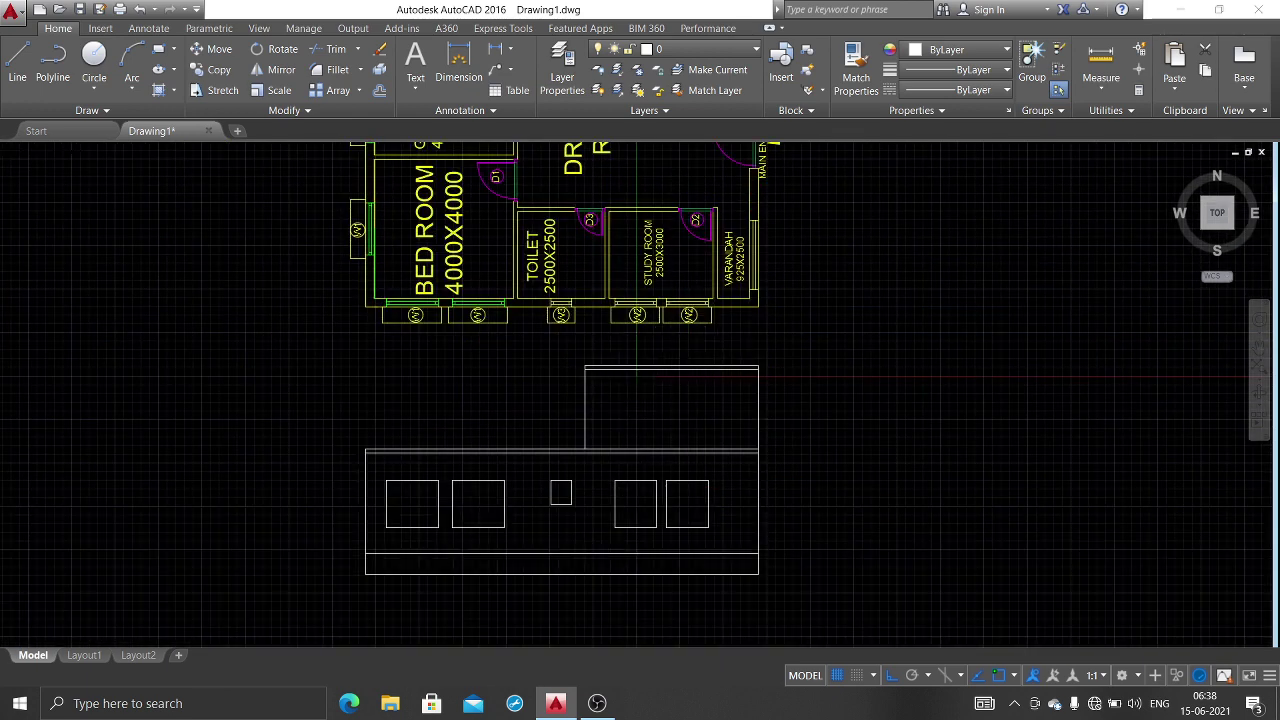
scroll(659, 373, down, 1)
mouse_move(657, 374)
middle_down()
mouse_move(631, 425)
mouse_move(687, 484)
middle_up()
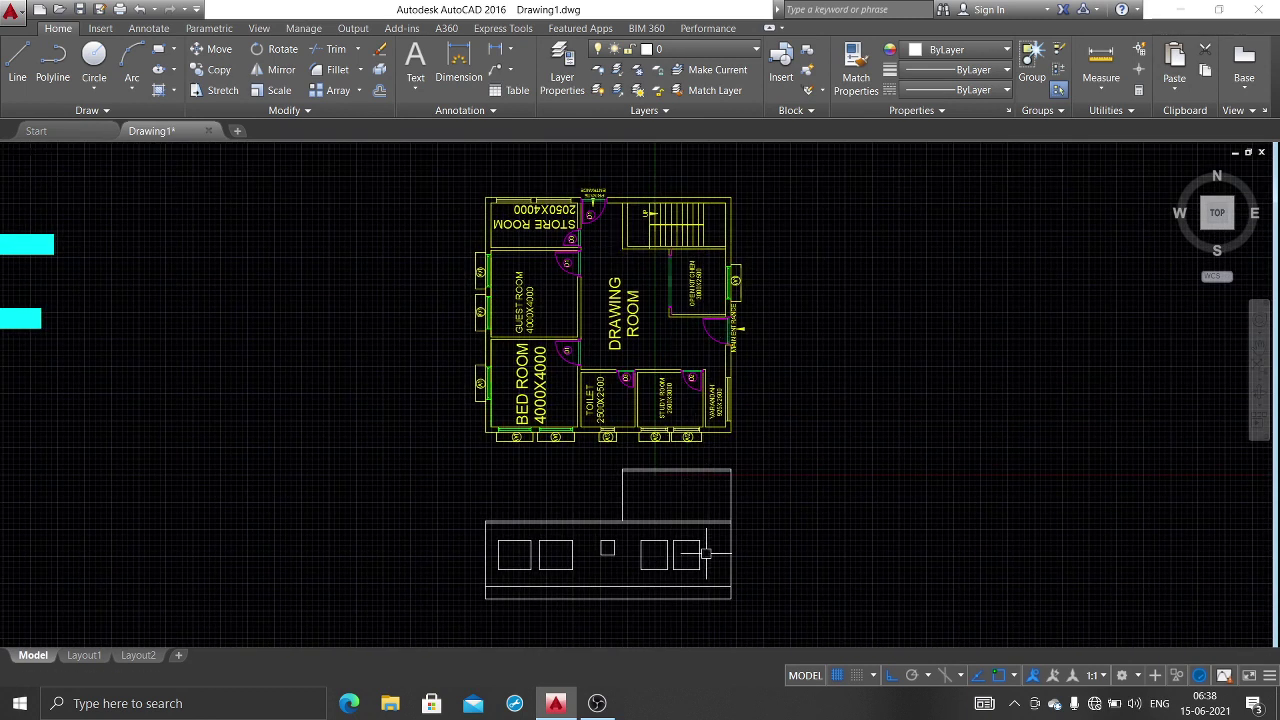
scroll(602, 560, up, 1)
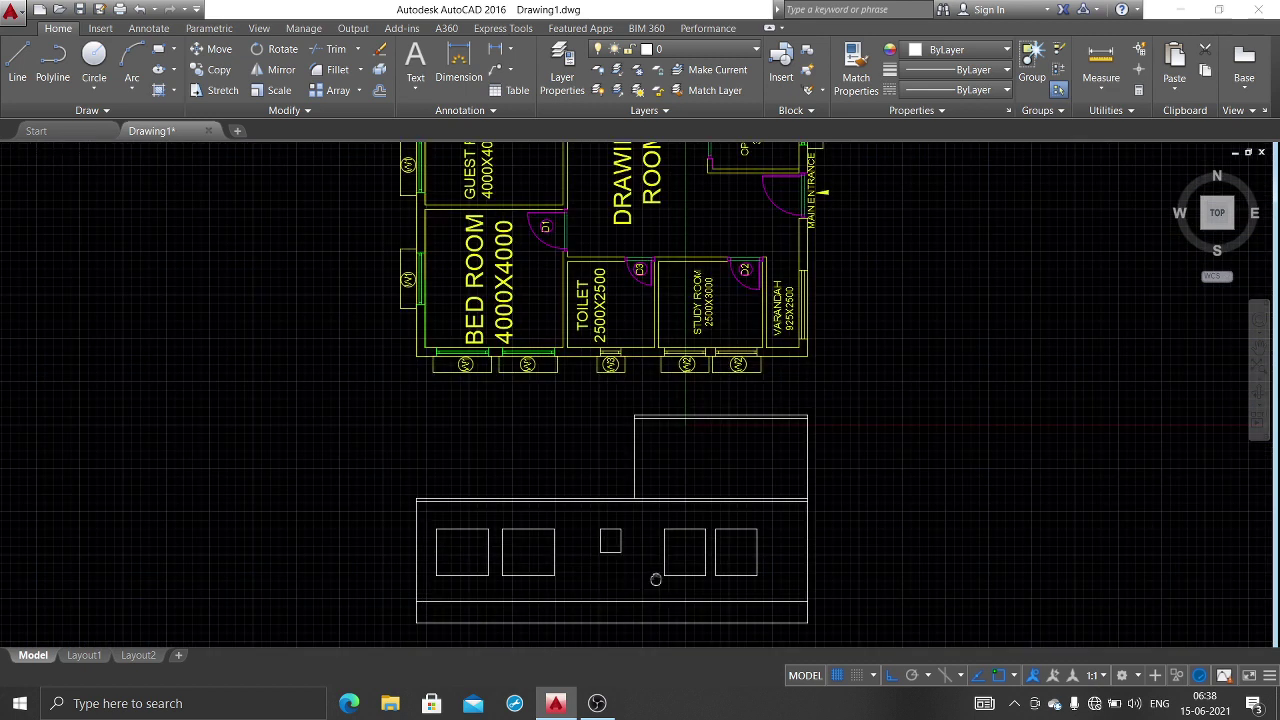
middle_drag(656, 578, 620, 464)
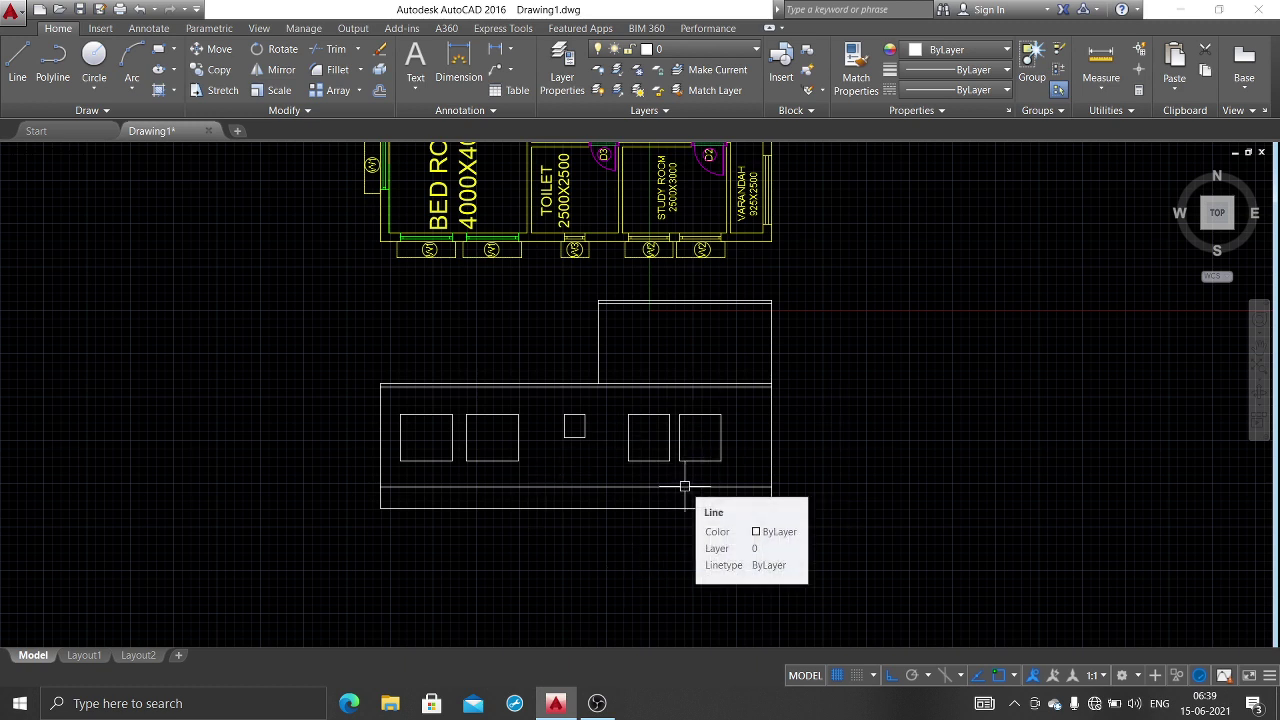
middle_drag(641, 415, 642, 450)
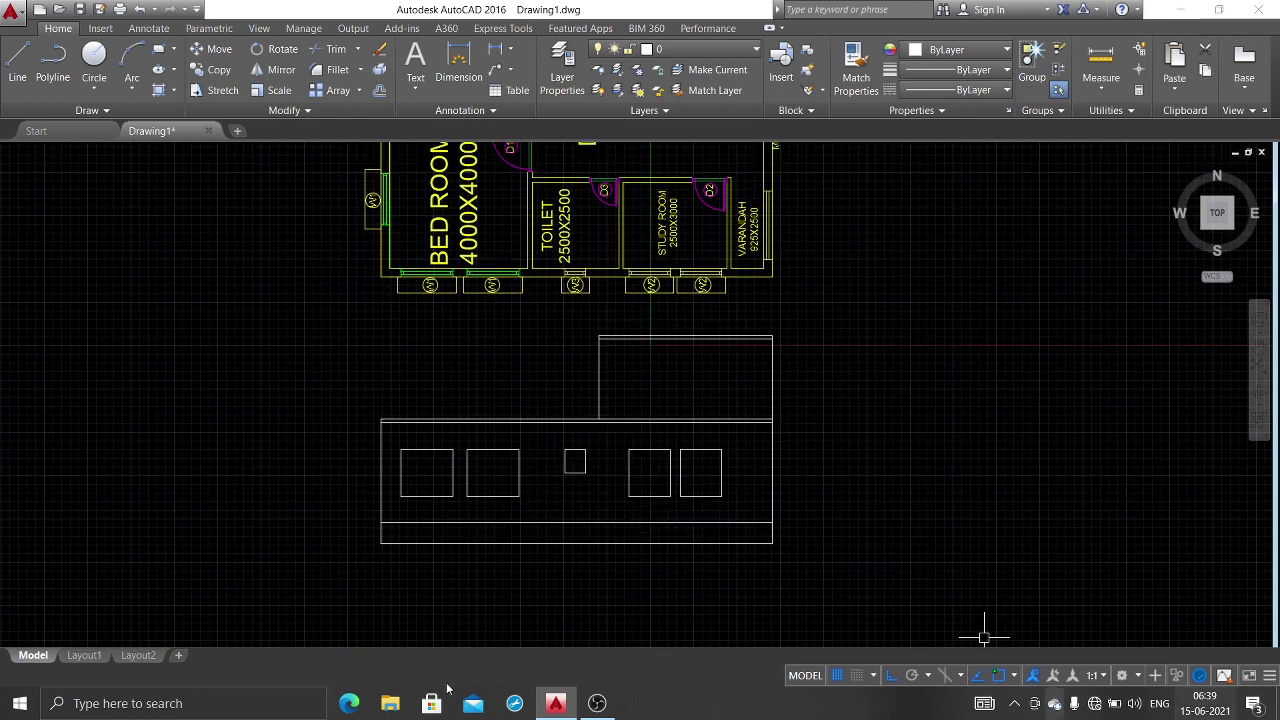
scroll(457, 453, up, 3)
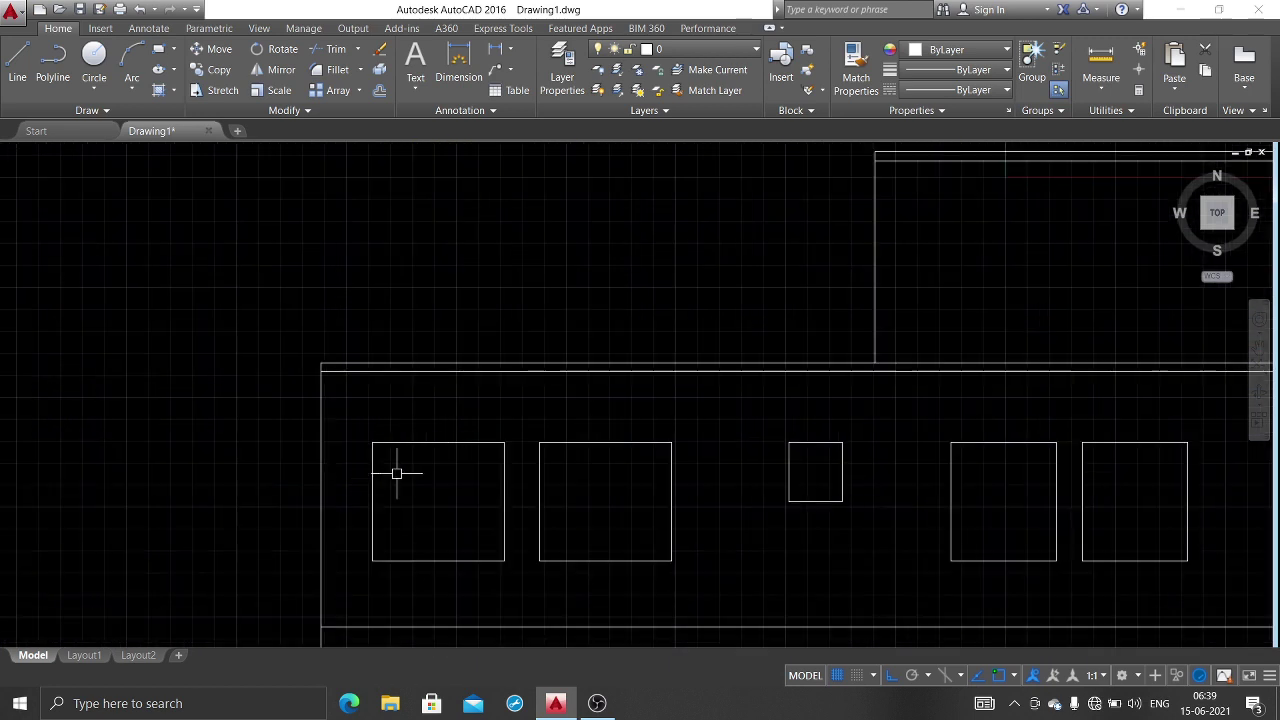
scroll(455, 461, down, 2)
middle_drag(452, 425, 435, 518)
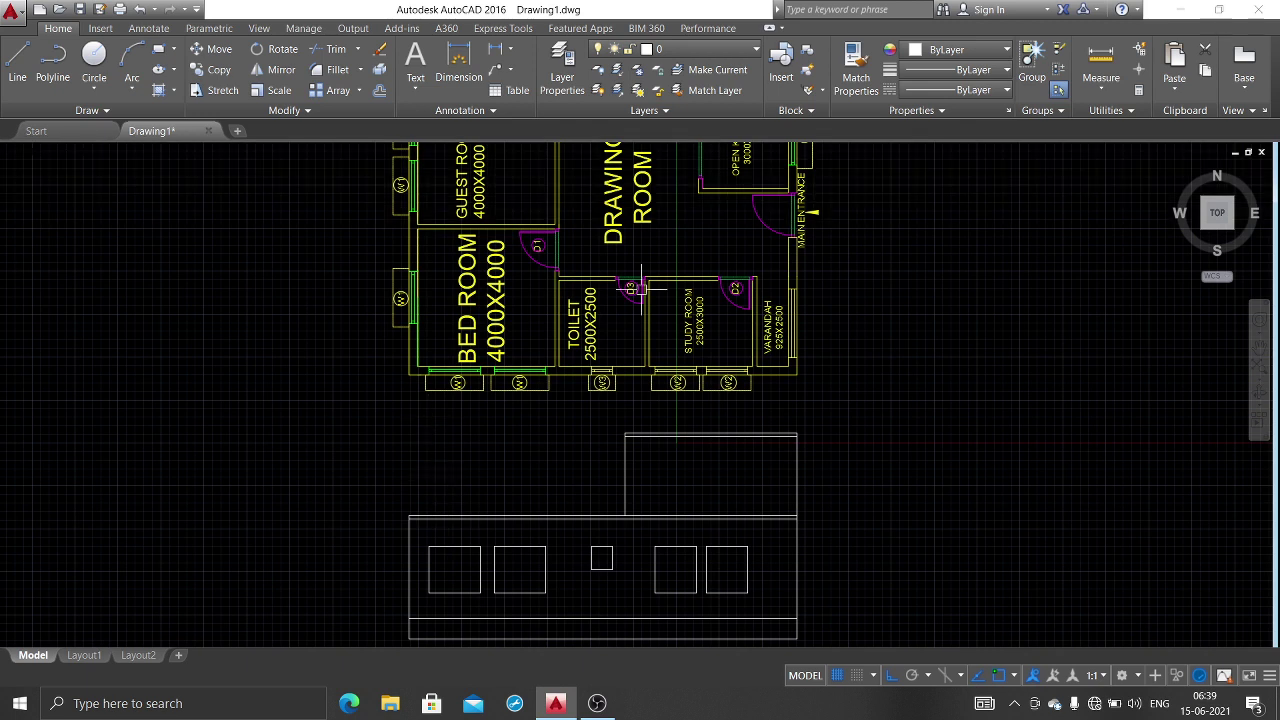
middle_drag(649, 296, 642, 401)
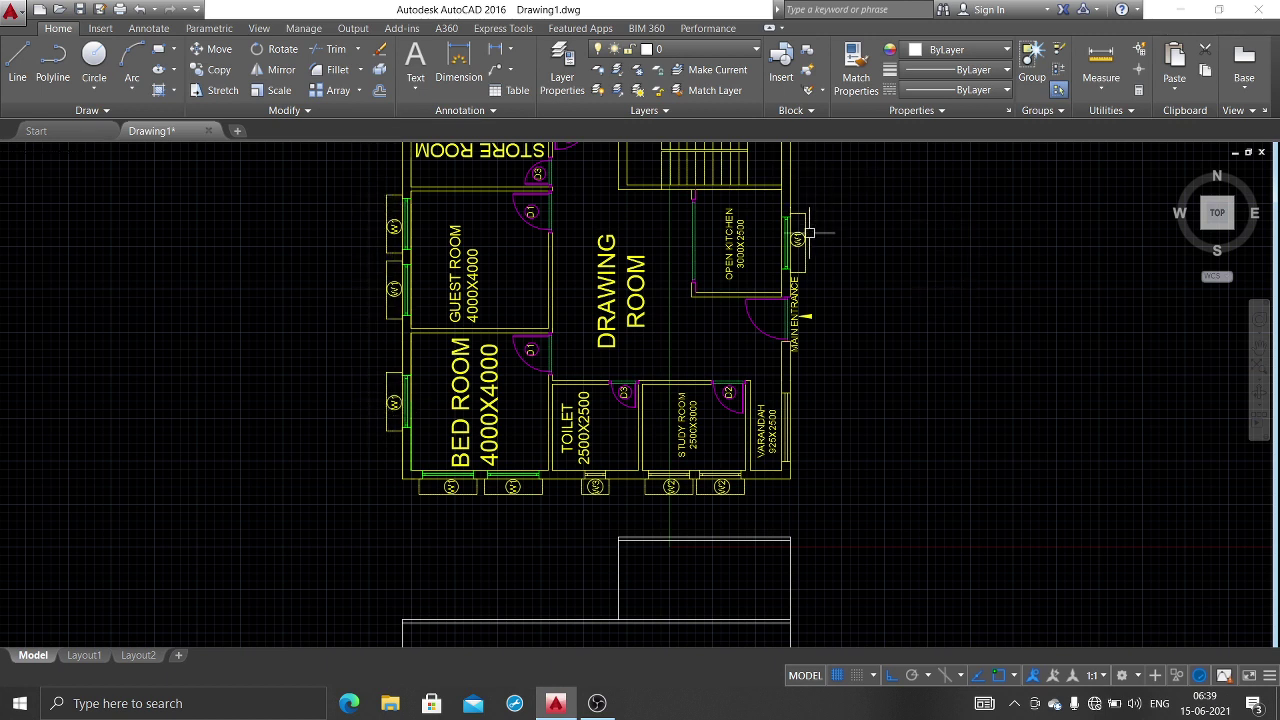
scroll(656, 321, down, 3)
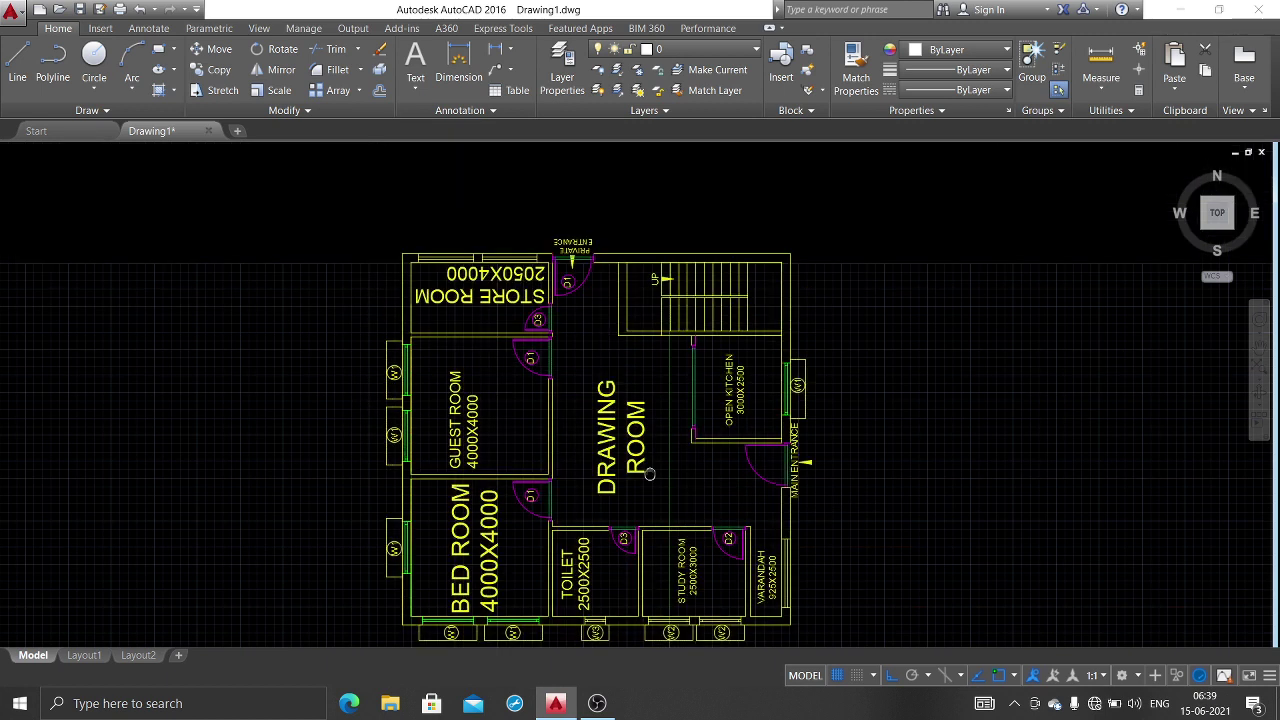
scroll(734, 557, down, 2)
scroll(643, 497, up, 6)
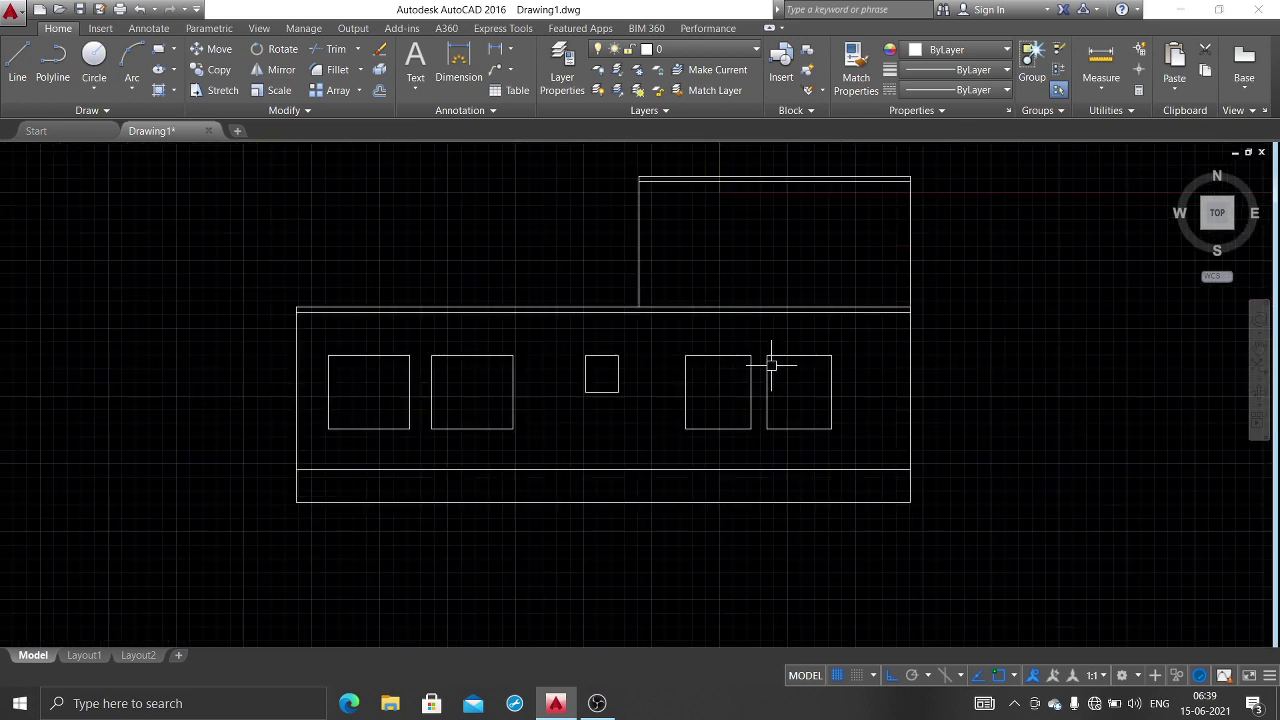
Step: Draw a line from the rightmost elevation window's top-right corner to the outer wall edge and 450 beyond it
text(l)
key(Return)
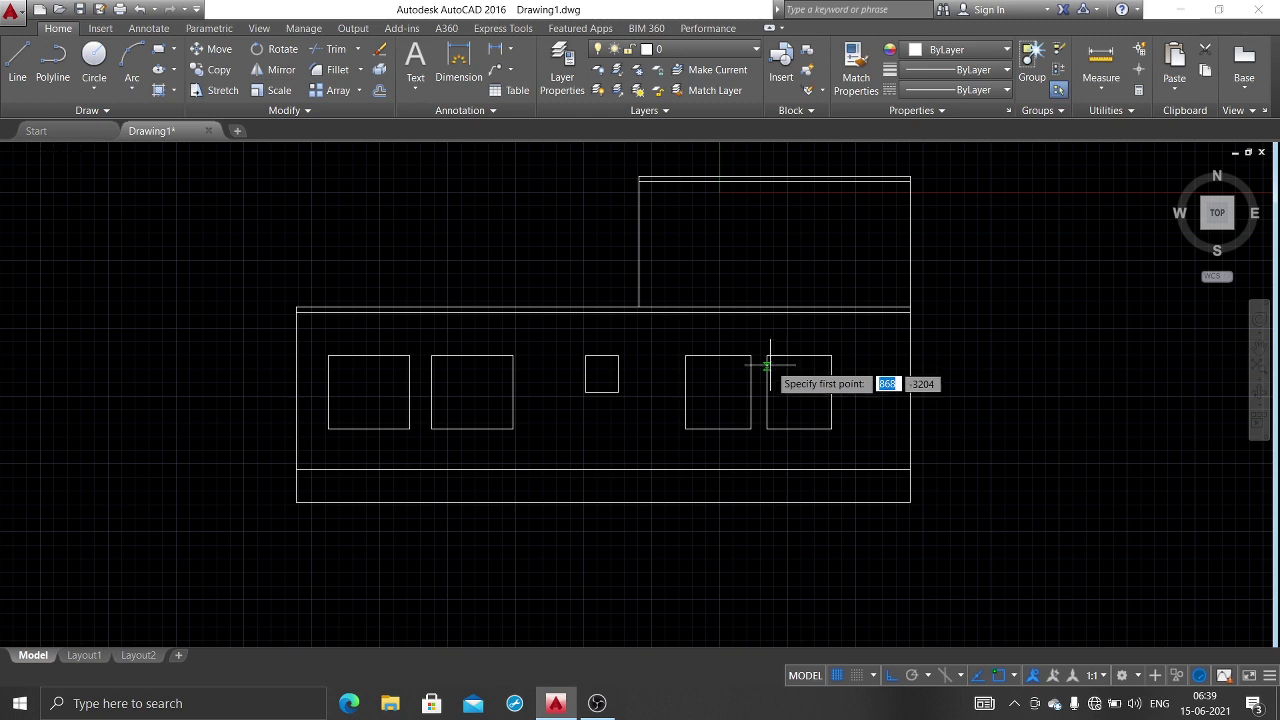
click(831, 355)
click(909, 354)
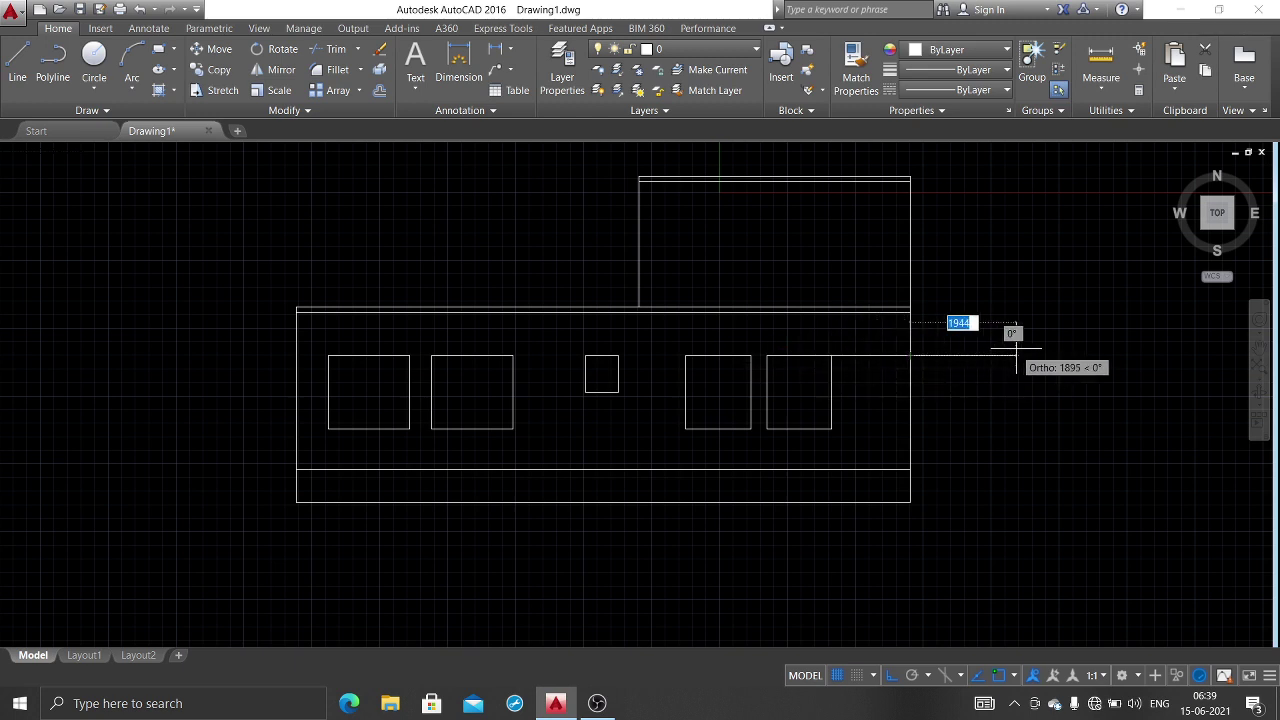
text(450)
key(Return)
key(Return)
Step: Draw a vertical line 100 up the right wall edge from its crossing with the projecting line
key(Return)
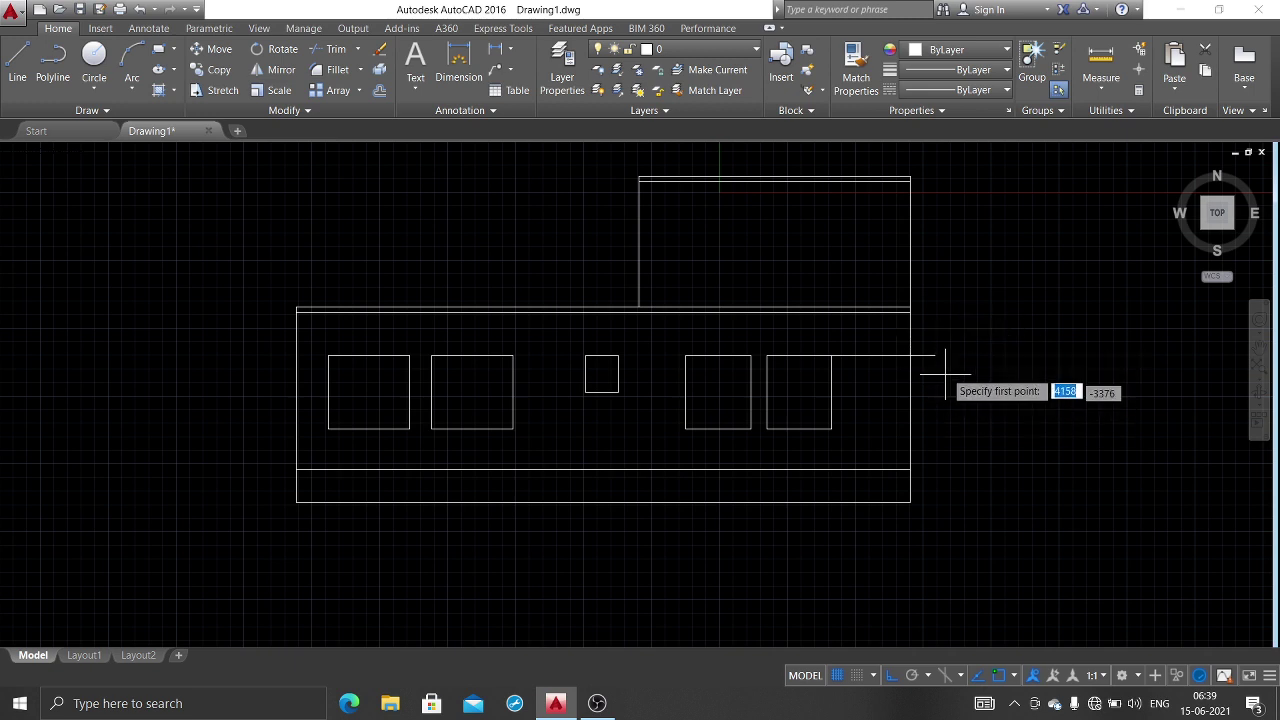
scroll(940, 356, up, 4)
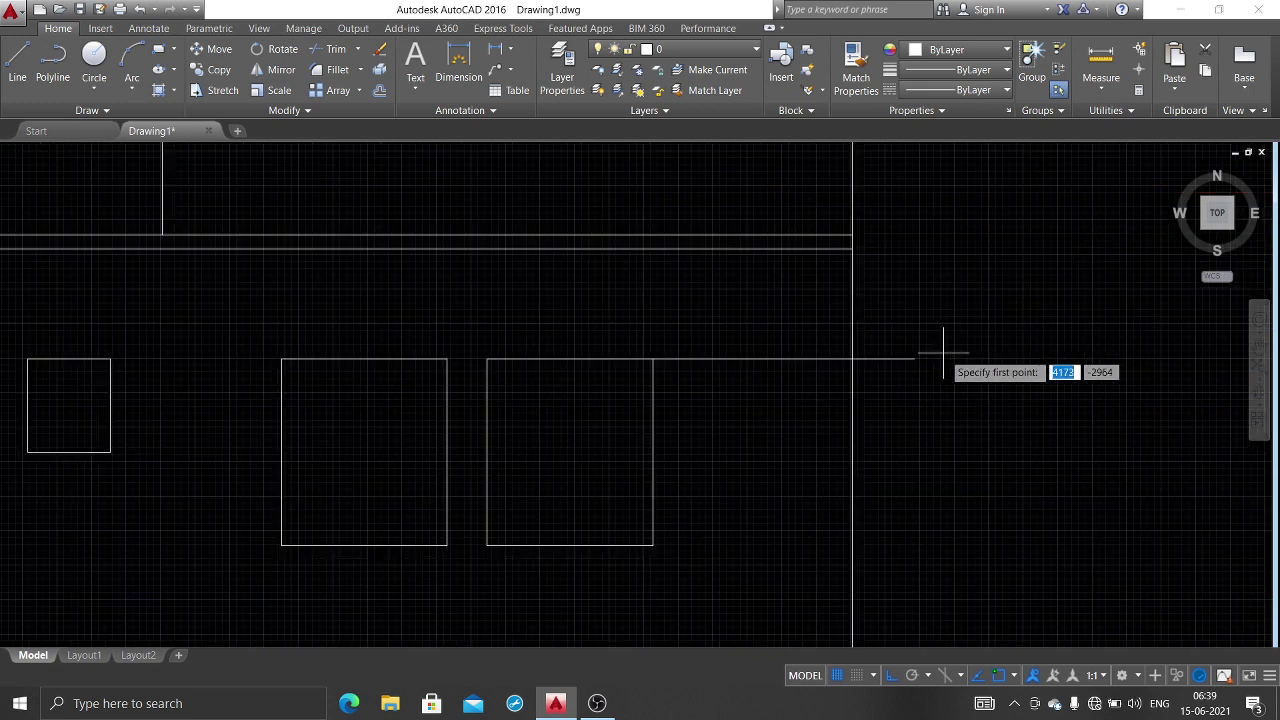
click(852, 358)
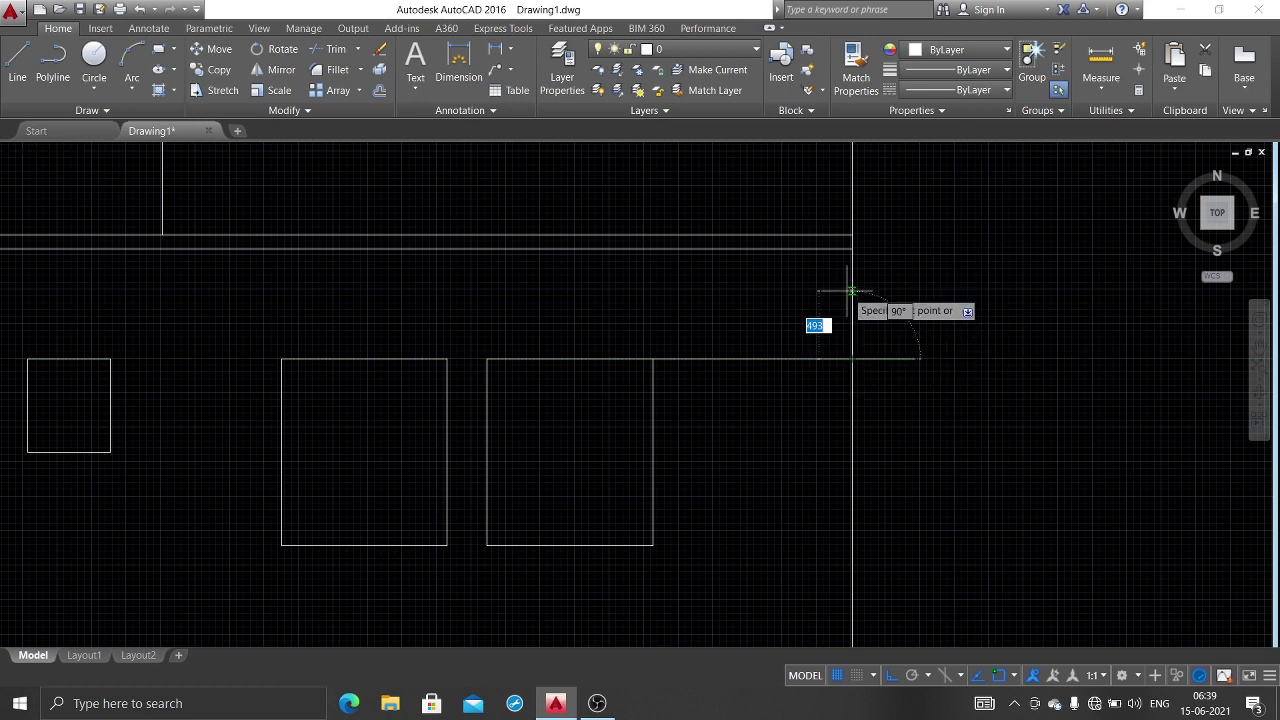
text(100)
key(Return)
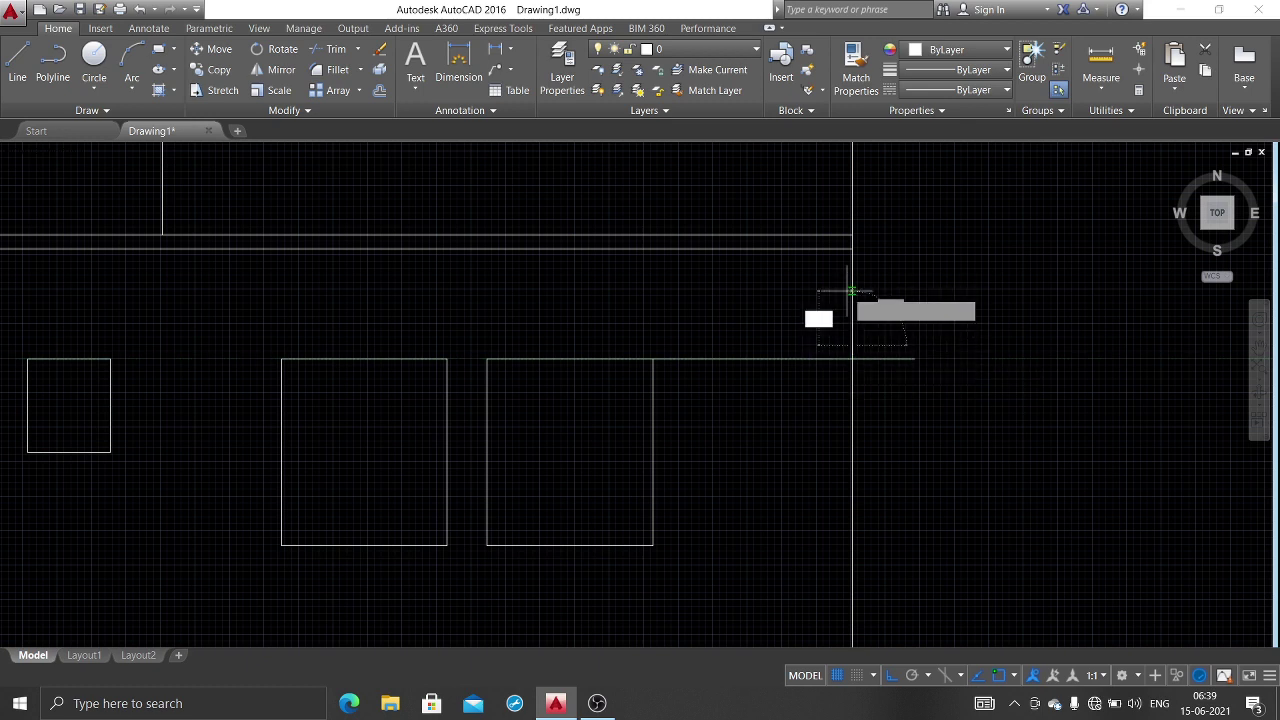
key(Return)
Step: Draw a 75 high outer edge at the projecting line's end and slope its top back to the 100 high wall point
key(Return)
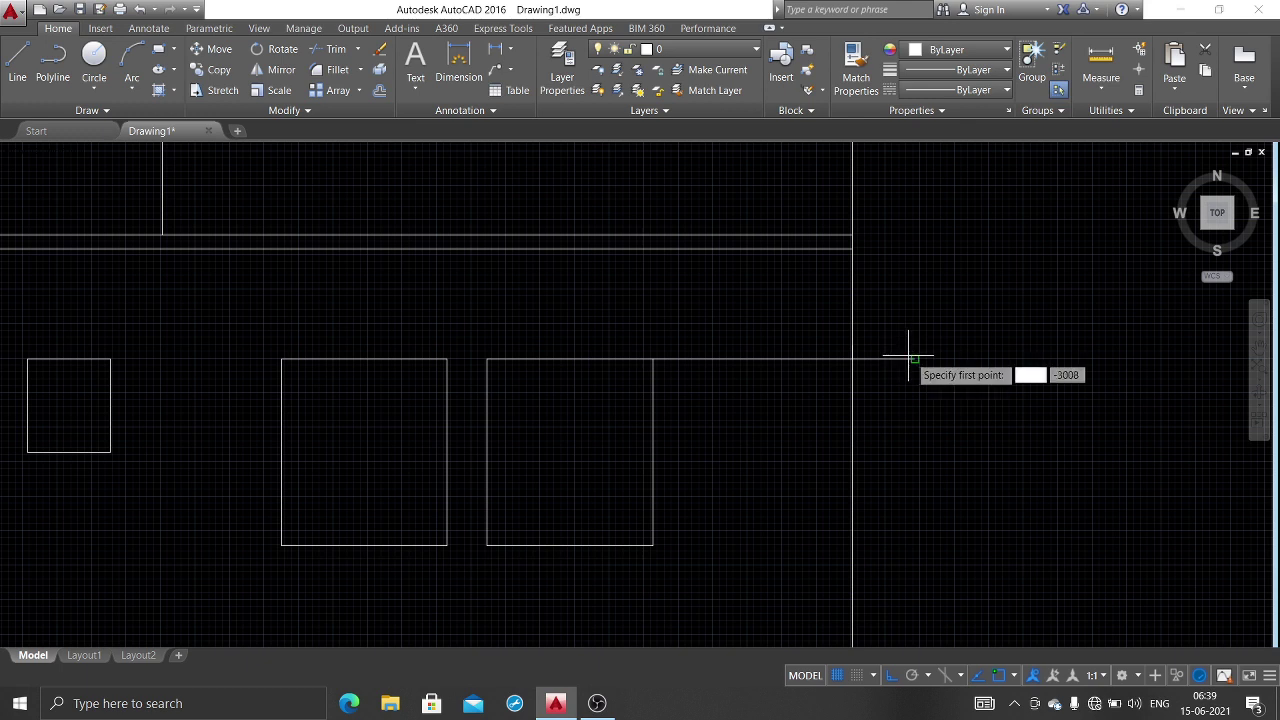
click(914, 358)
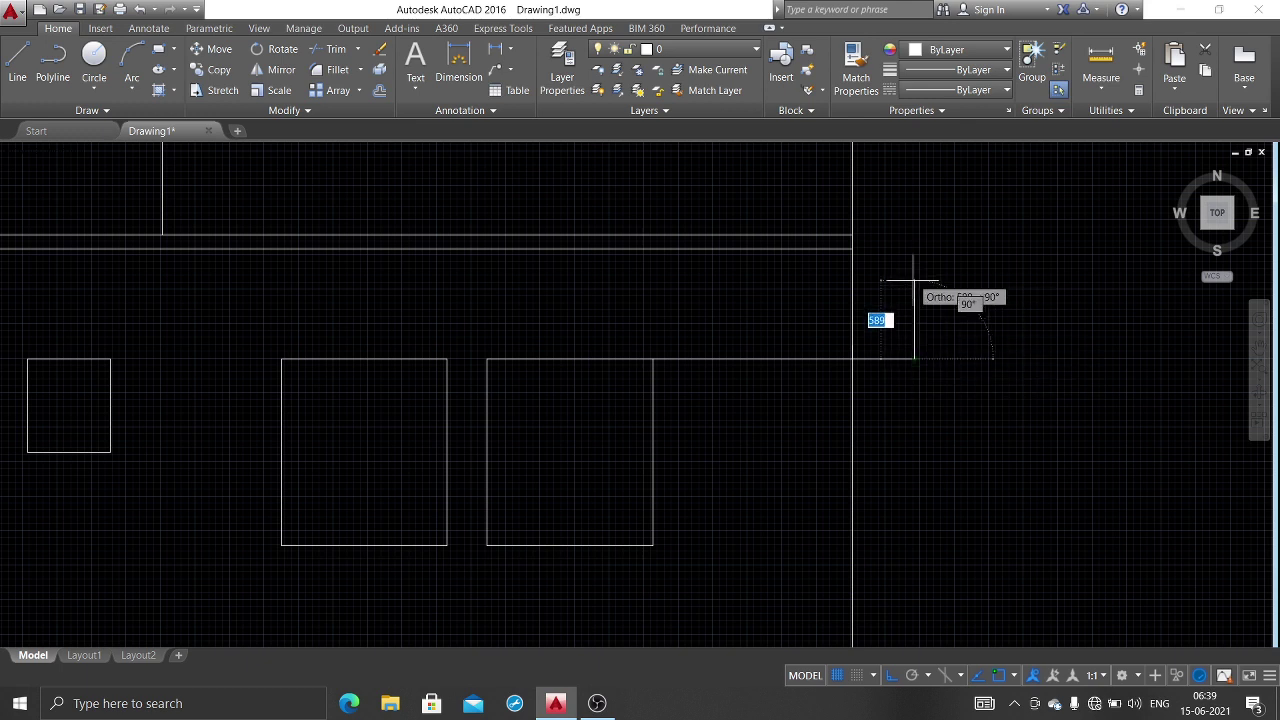
text(75)
key(Return)
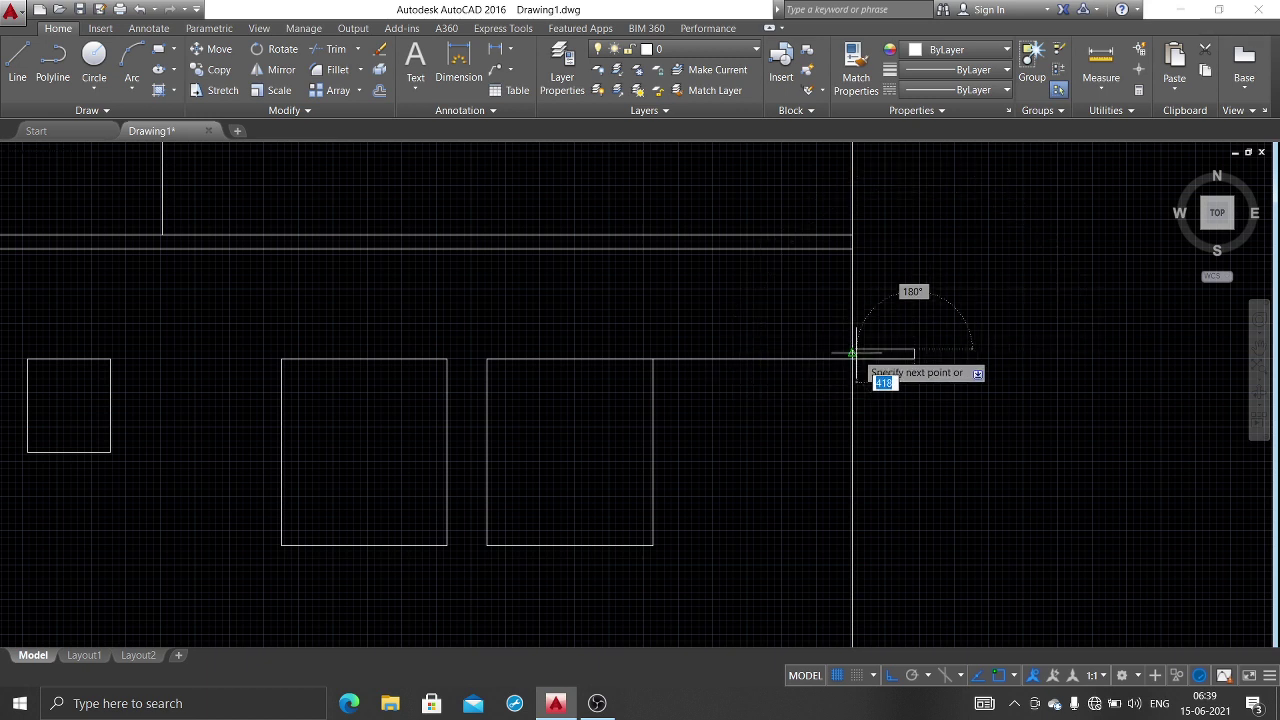
scroll(866, 358, up, 4)
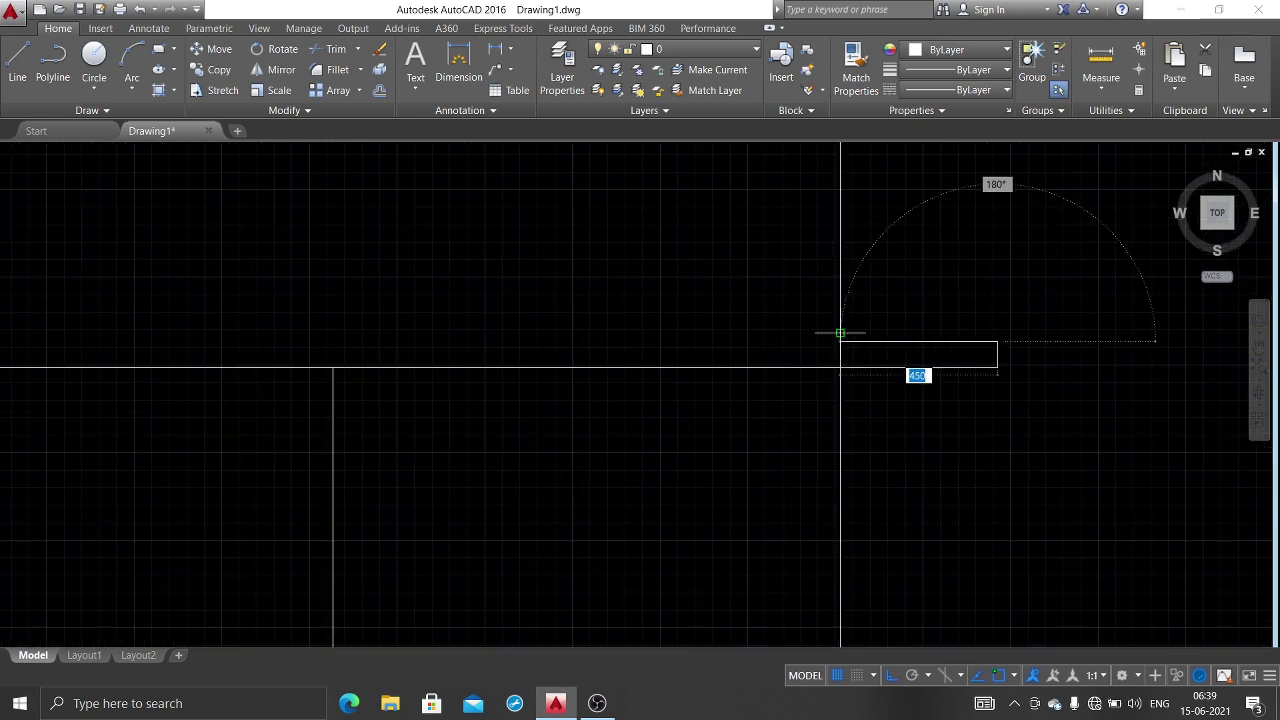
click(840, 333)
key(Escape)
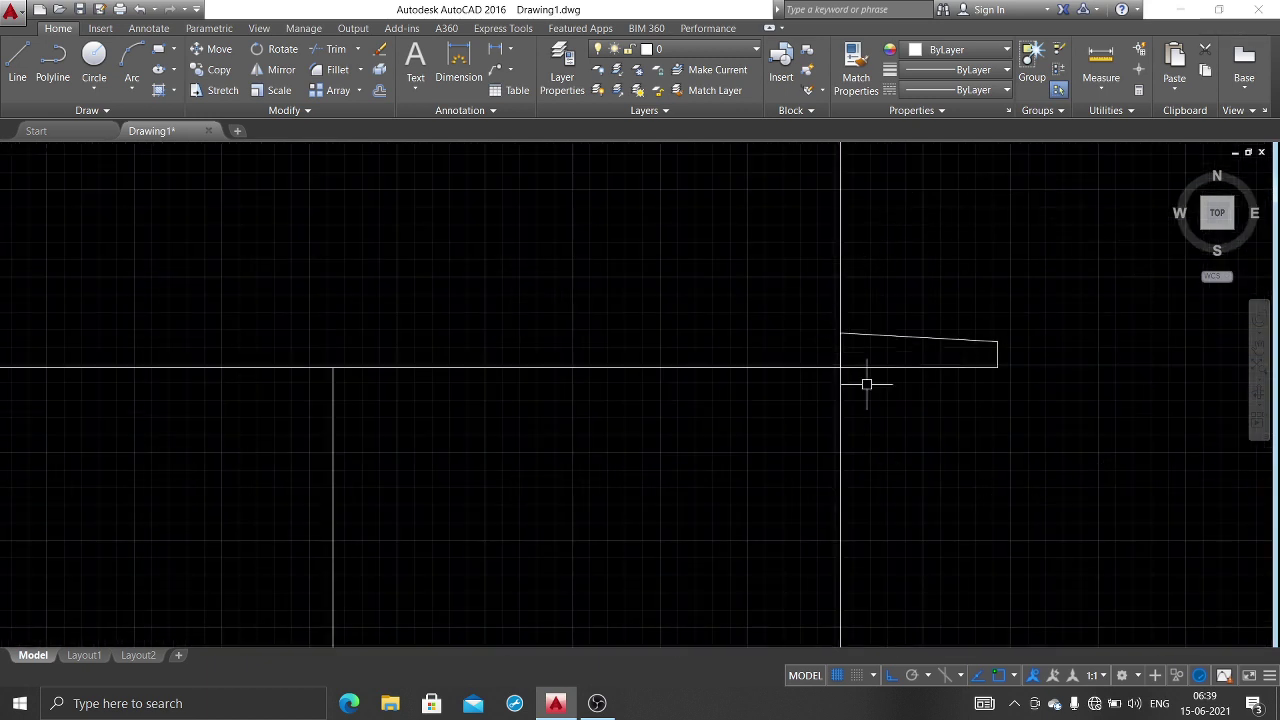
Step: Remove the helper line between the rightmost window and the right wall edge
scroll(866, 384, down, 4)
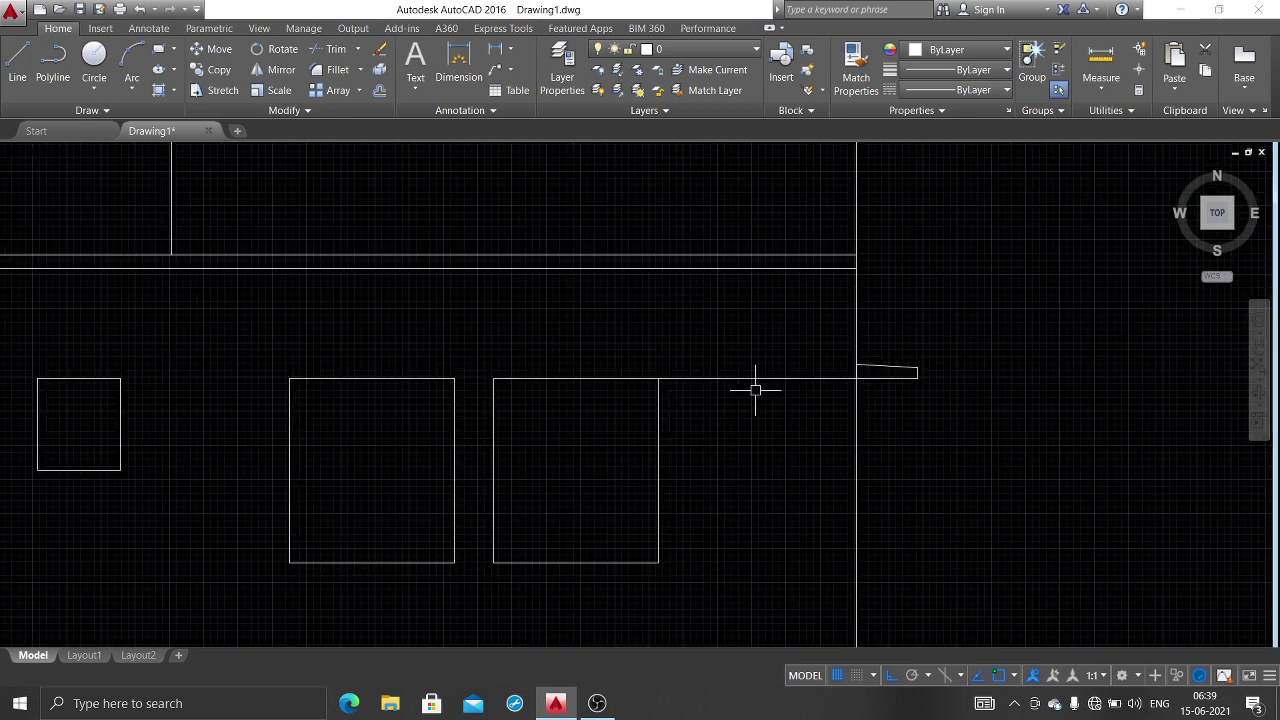
text(tr)
key(Return)
key(Return)
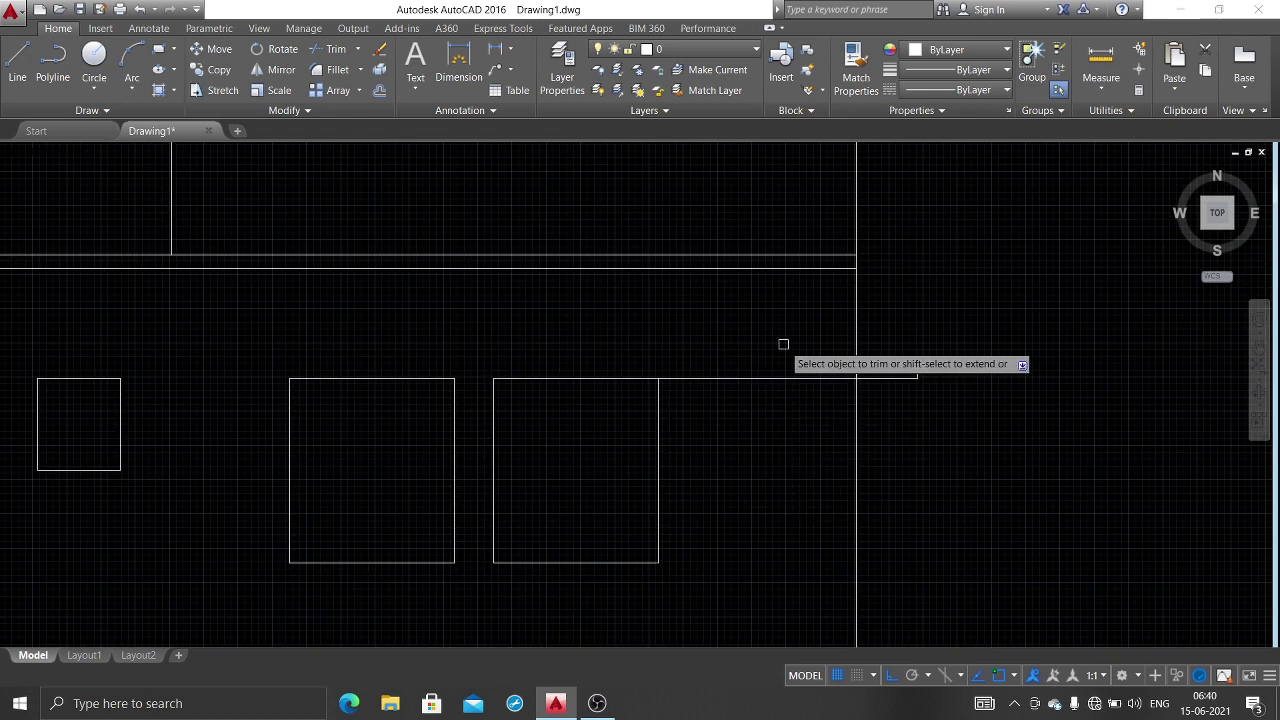
click(822, 336)
click(743, 423)
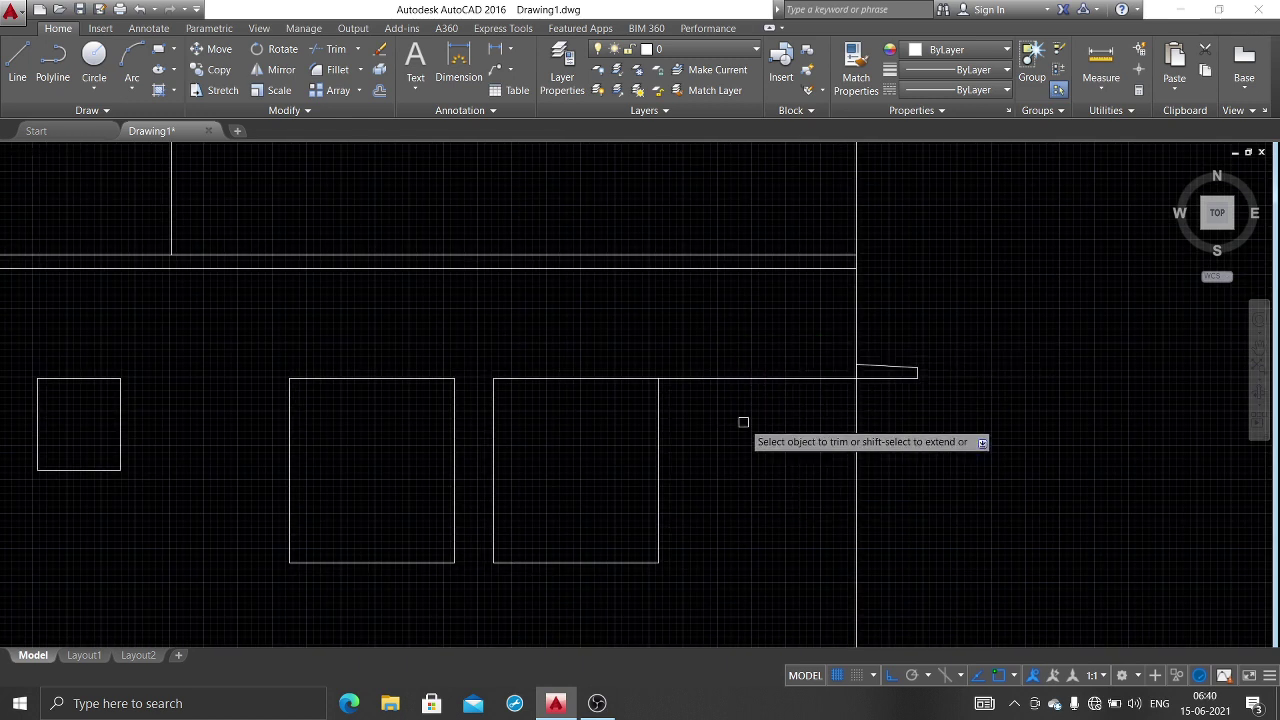
click(771, 379)
key(Delete)
Step: Draw a line from the leftmost elevation window's top-left corner to the left wall edge and 450 beyond it
scroll(780, 380, down, 5)
scroll(496, 379, up, 4)
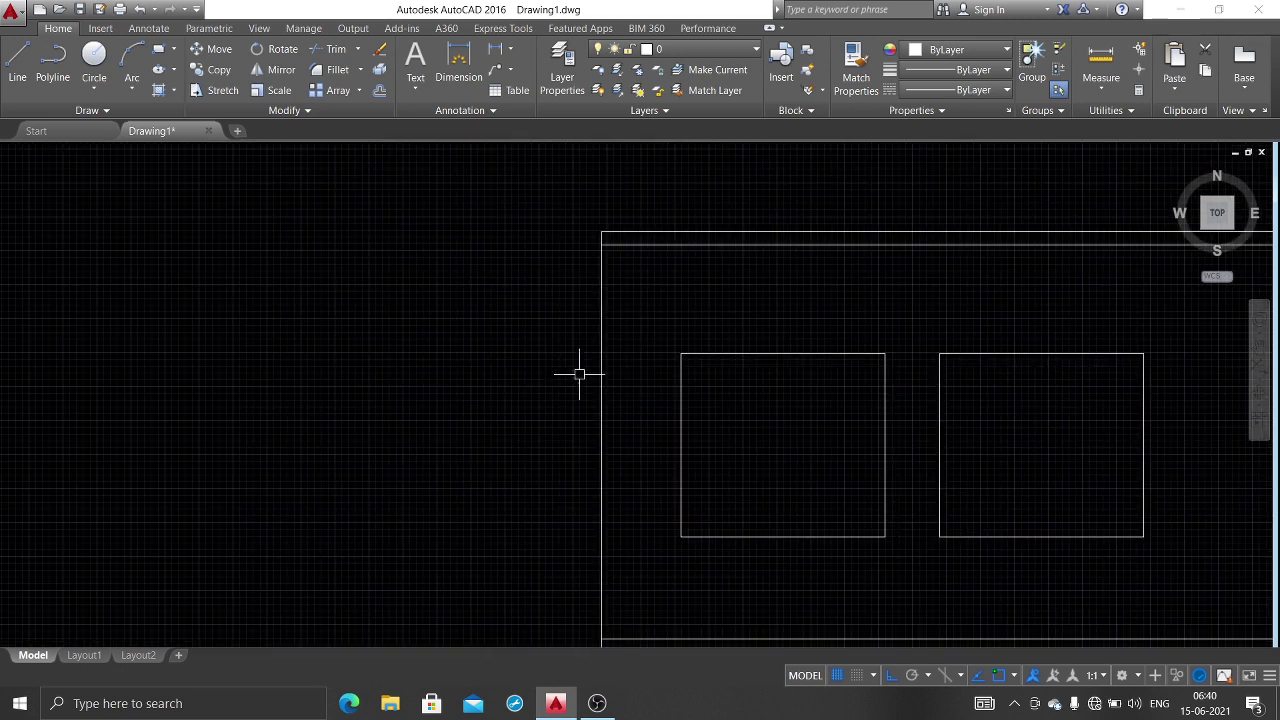
text(l)
key(Return)
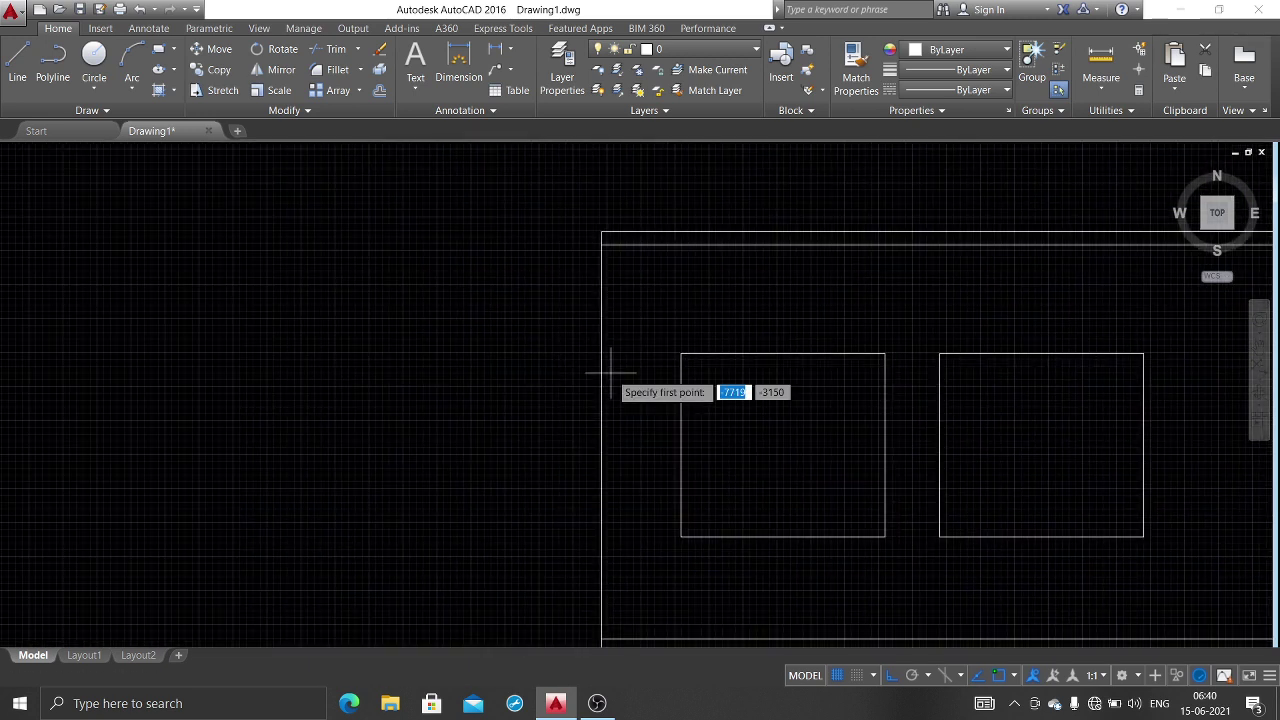
click(681, 353)
click(601, 353)
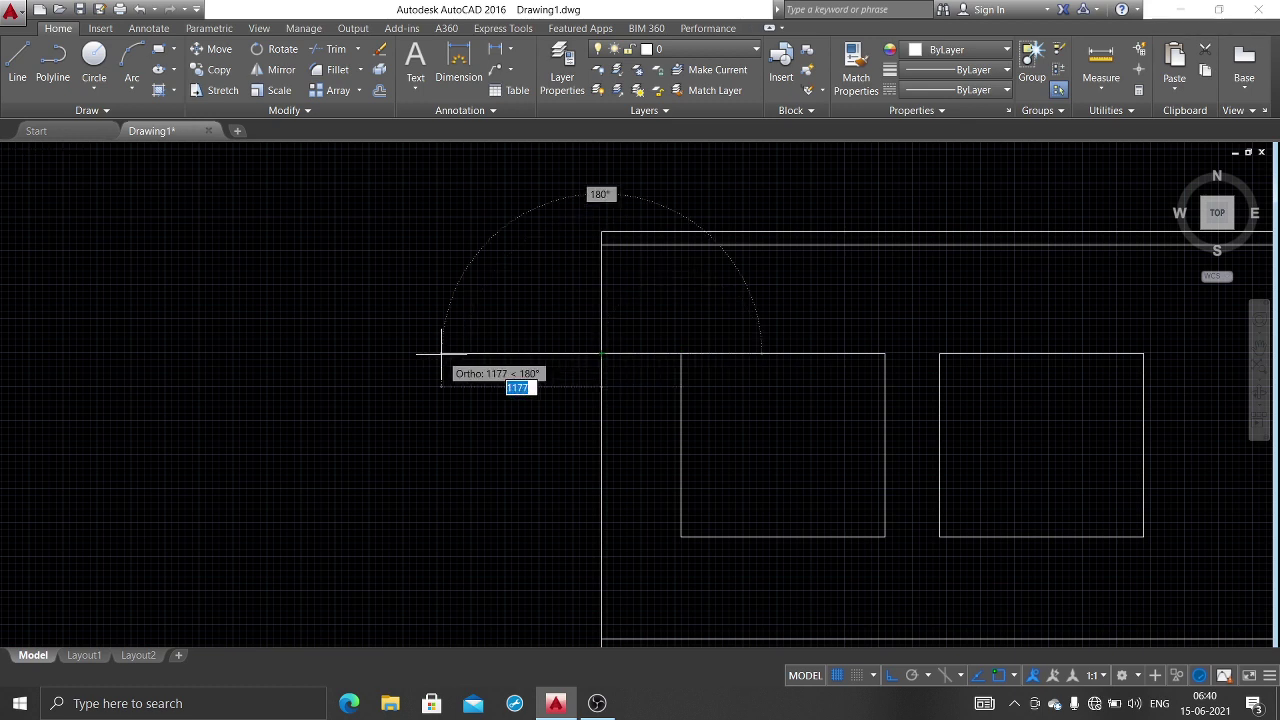
text(450)
key(Return)
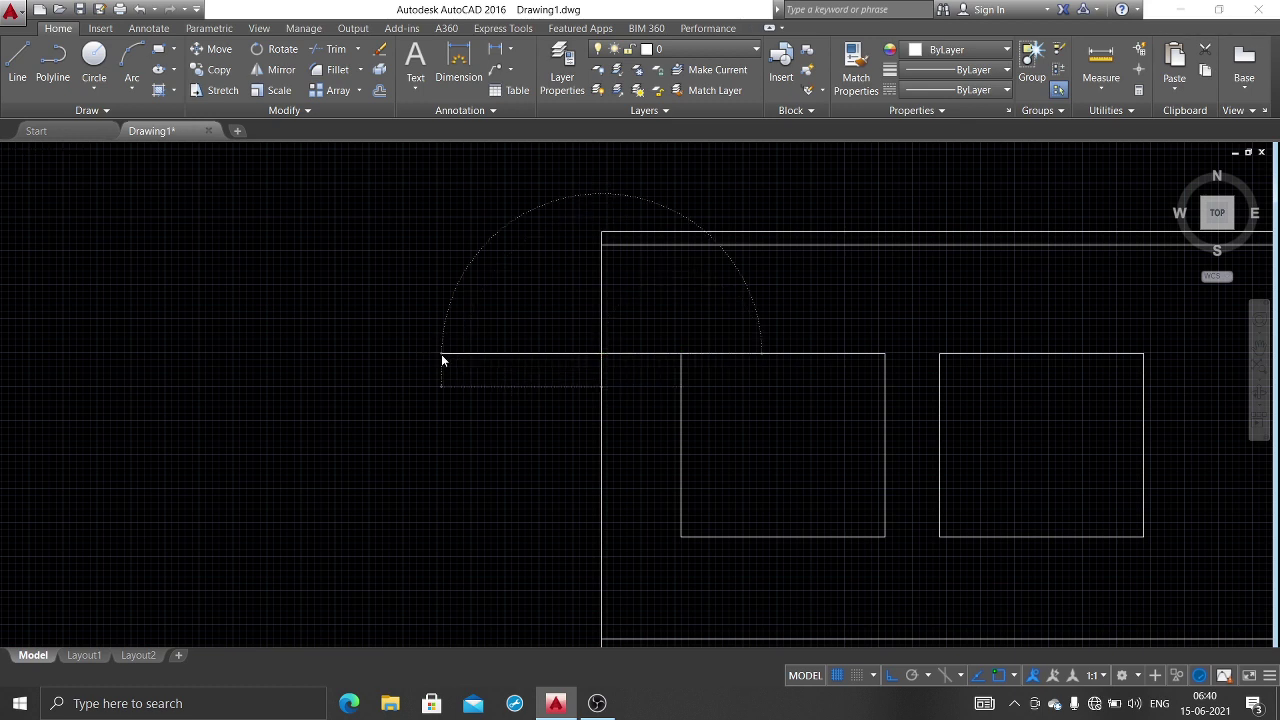
key(Return)
Step: Draw a vertical line up the left wall edge from the projecting line, as high as its counterpart on the right wall
key(Return)
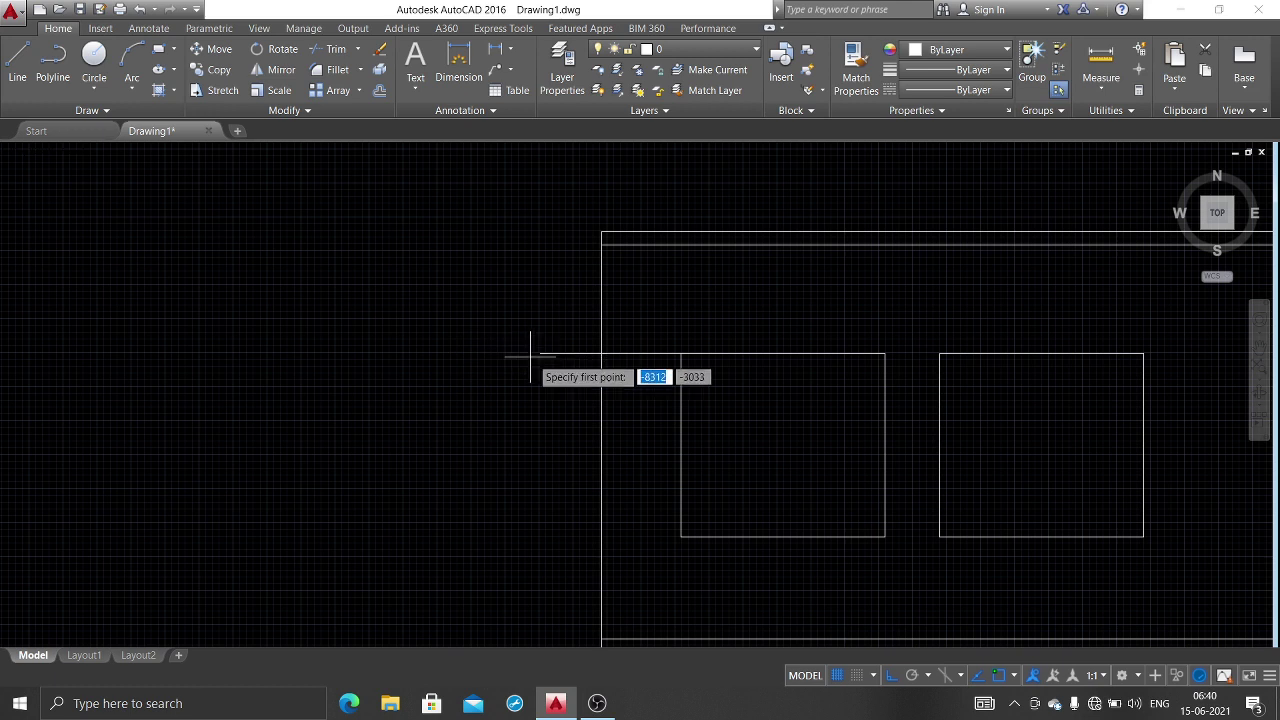
click(601, 353)
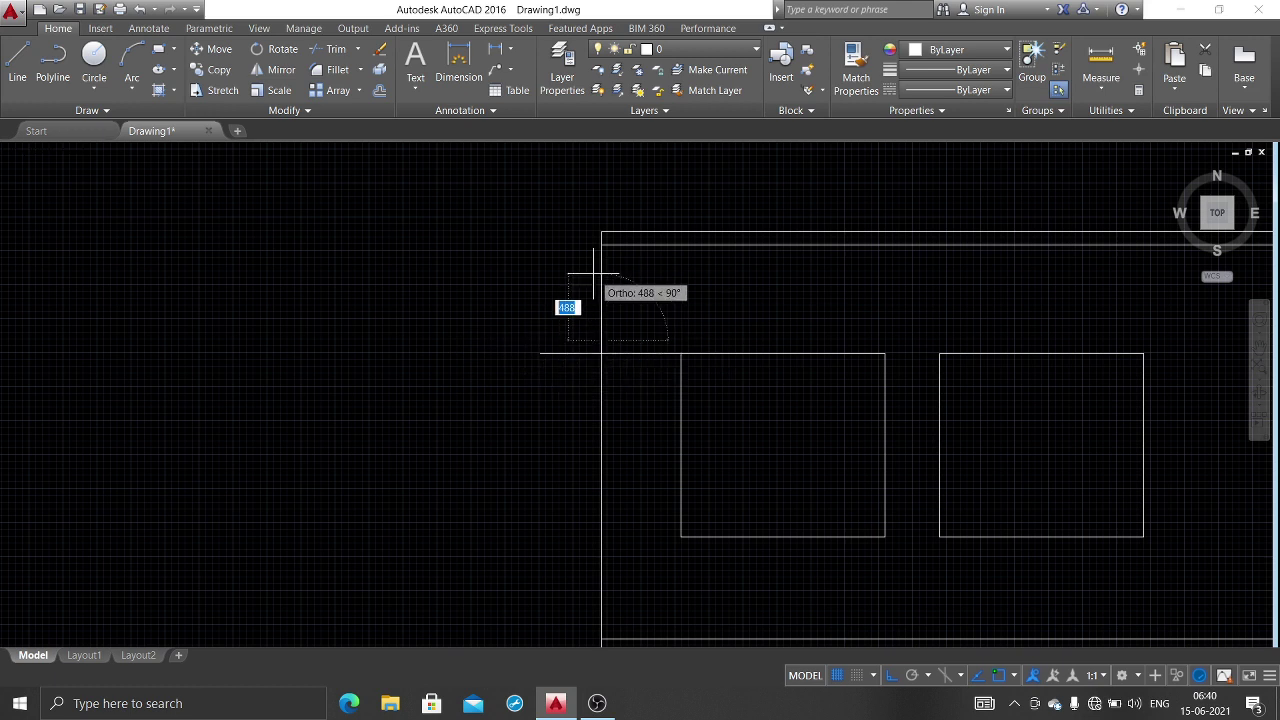
key(Return)
Step: Draw a 75 high outer edge at the left projection's end and slope its top back to the vertical line's upper end
key(Return)
click(538, 353)
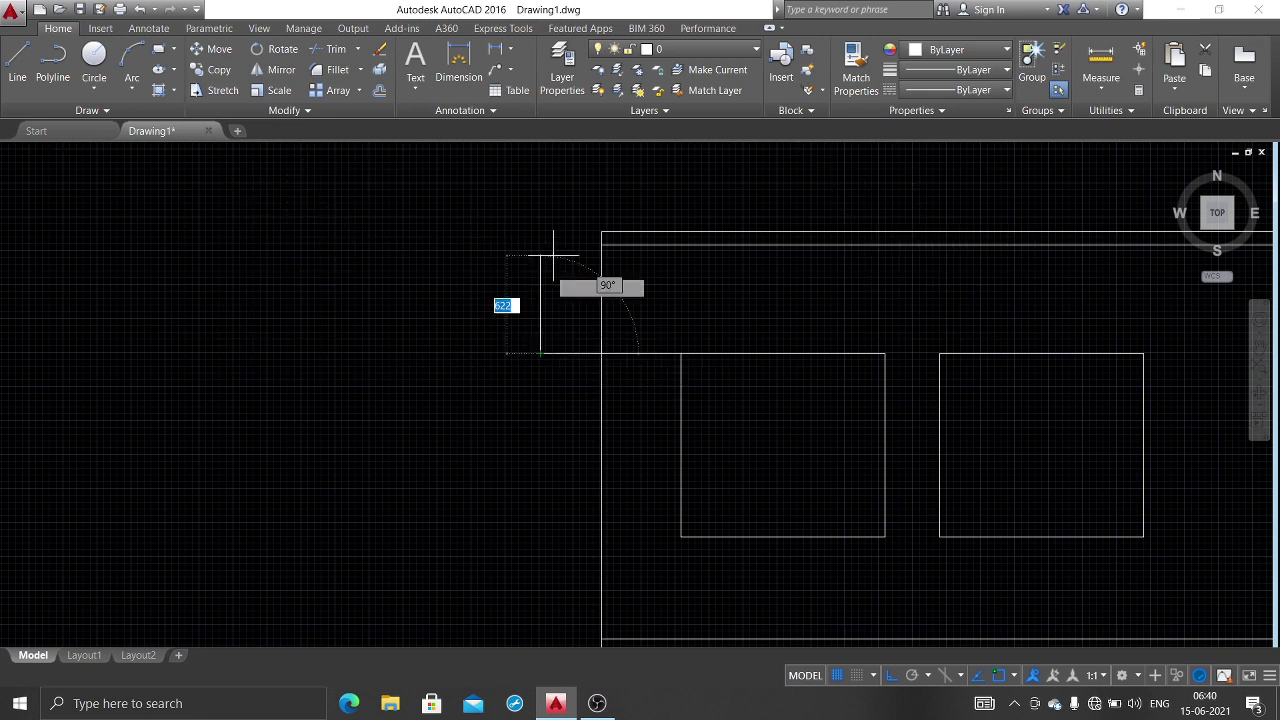
text(75)
key(Return)
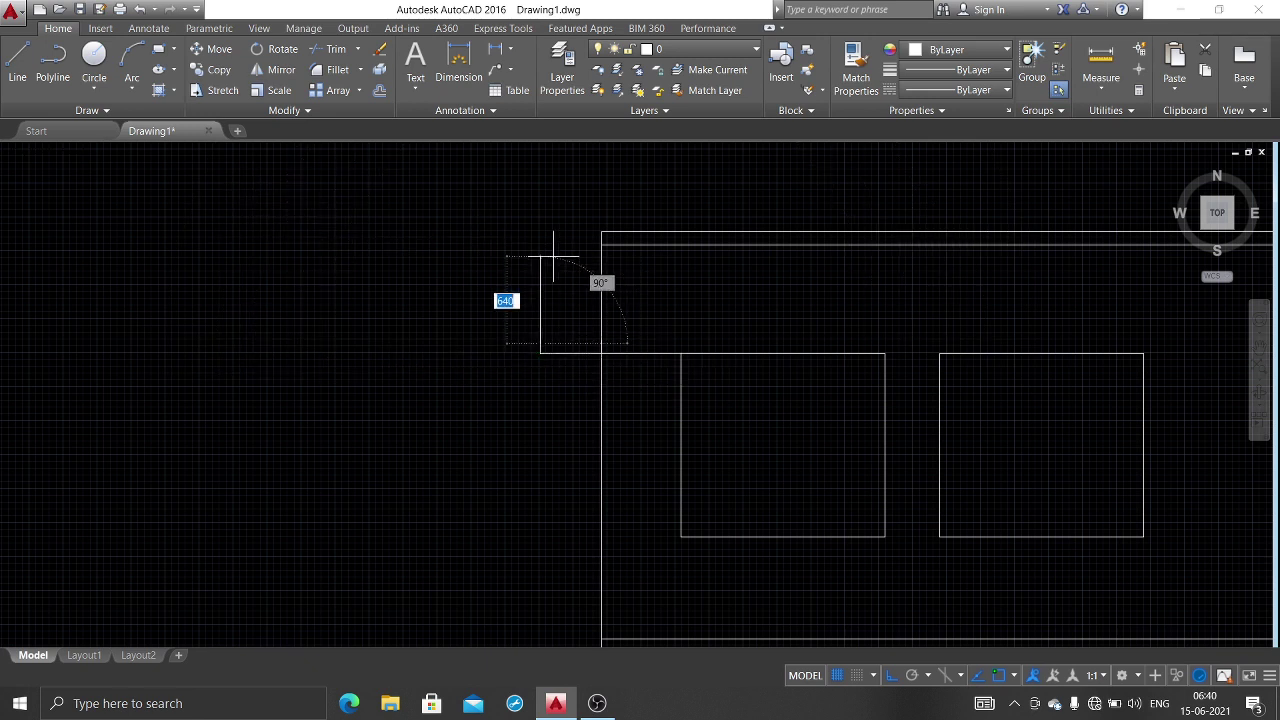
scroll(612, 350, up, 5)
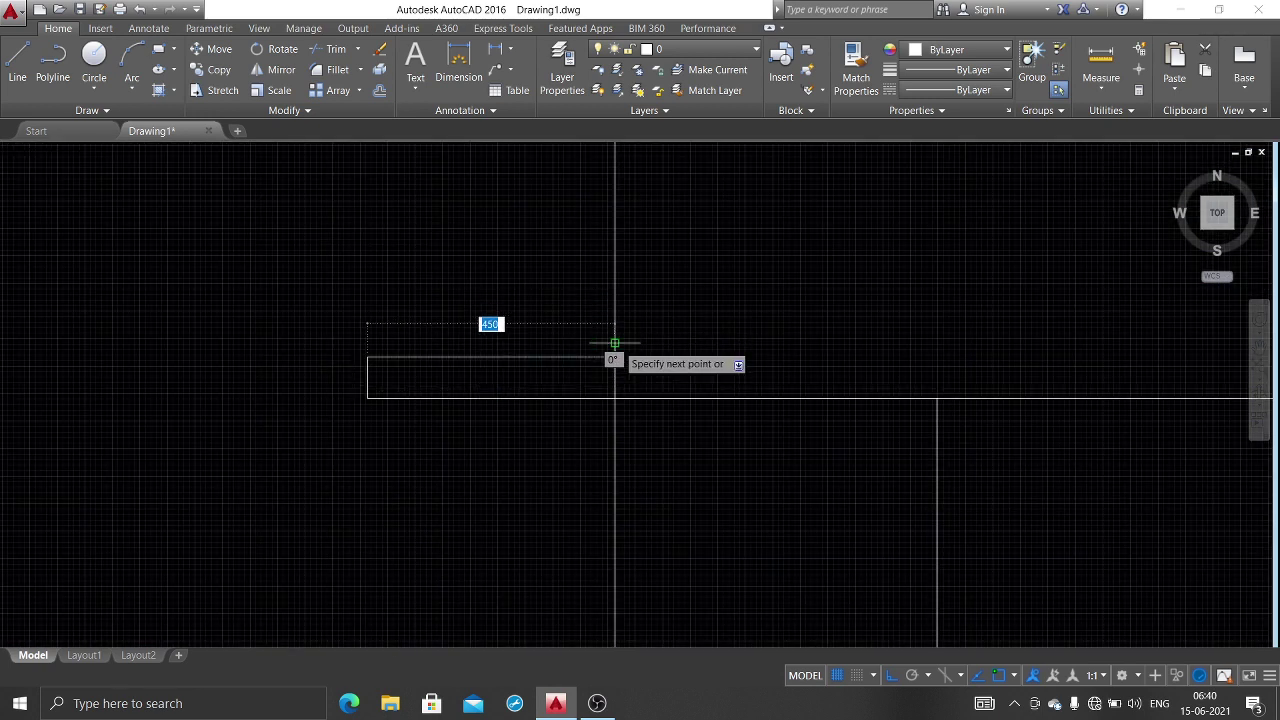
click(614, 345)
key(Return)
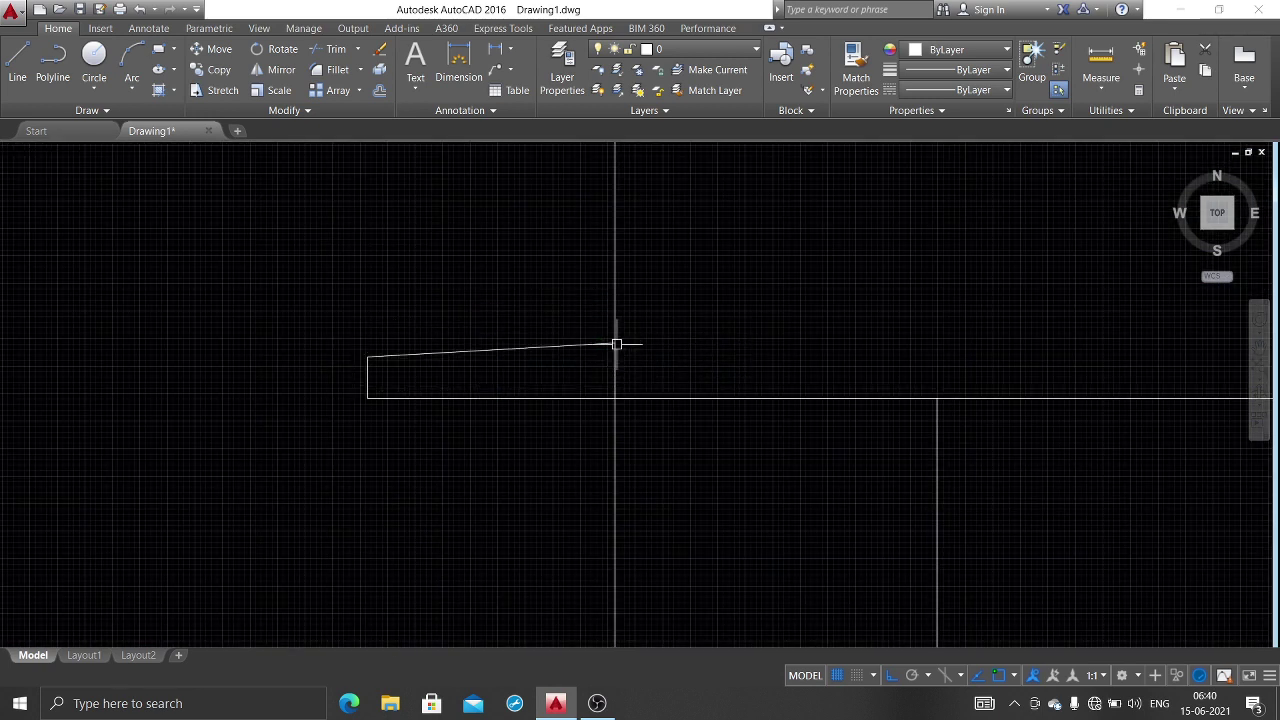
Step: Delete the helper line between the left wall edge and the leftmost elevation window's top-left corner
click(708, 397)
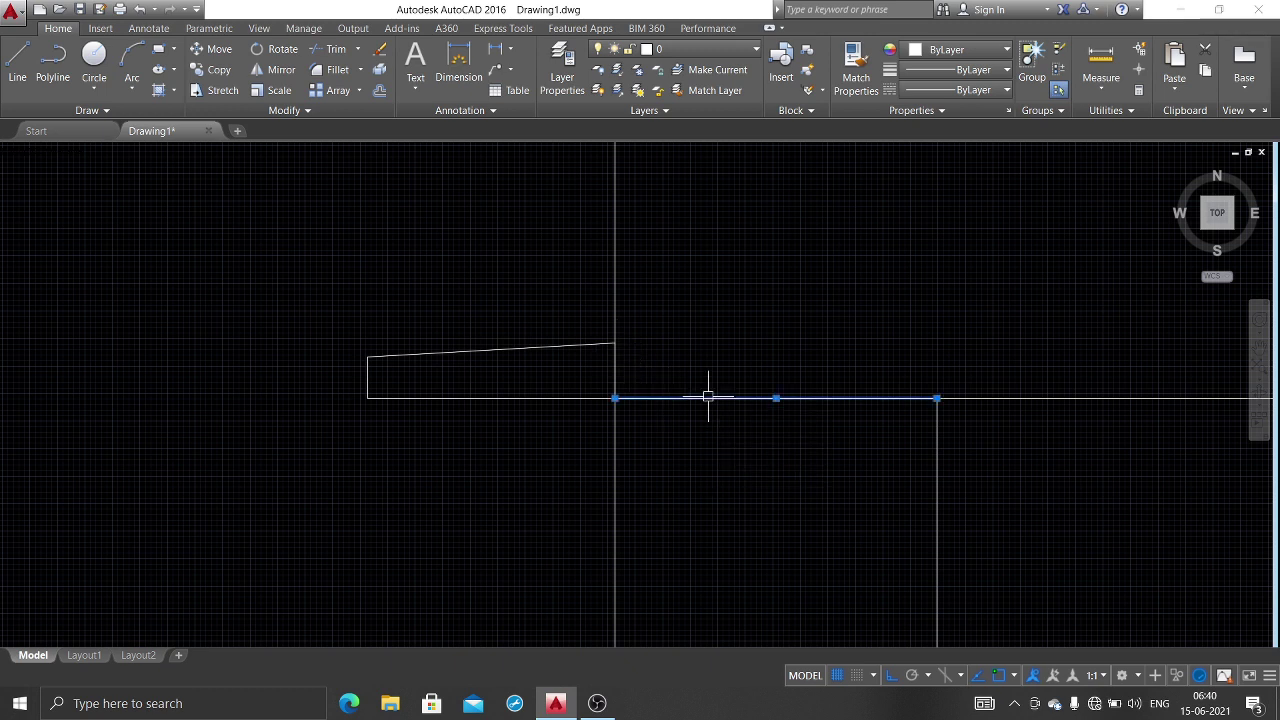
key(Delete)
scroll(723, 387, down, 10)
middle_drag(903, 372, 476, 366)
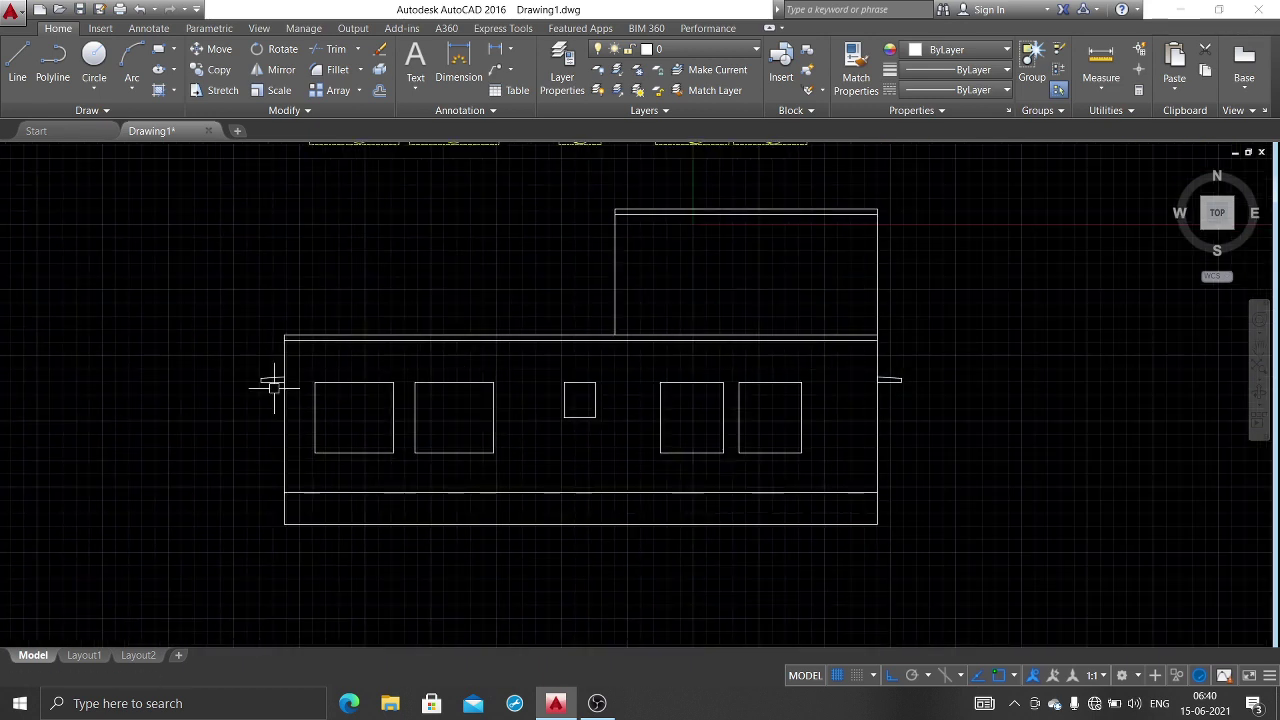
scroll(903, 380, up, 4)
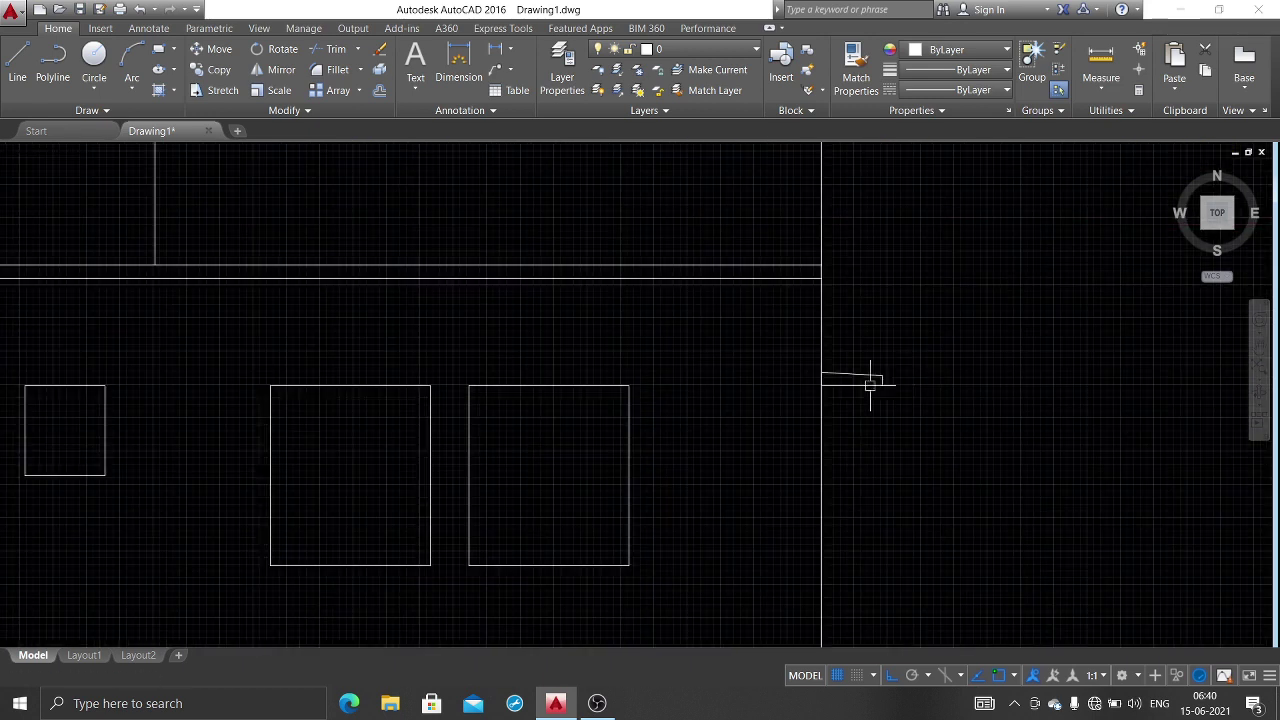
scroll(835, 407, down, 4)
Step: Draw a line extending 100 outward from the leftmost window's top-right corner, ending in a 75 high vertical edge
middle_drag(320, 425, 371, 420)
scroll(424, 405, up, 2)
scroll(535, 376, up, 4)
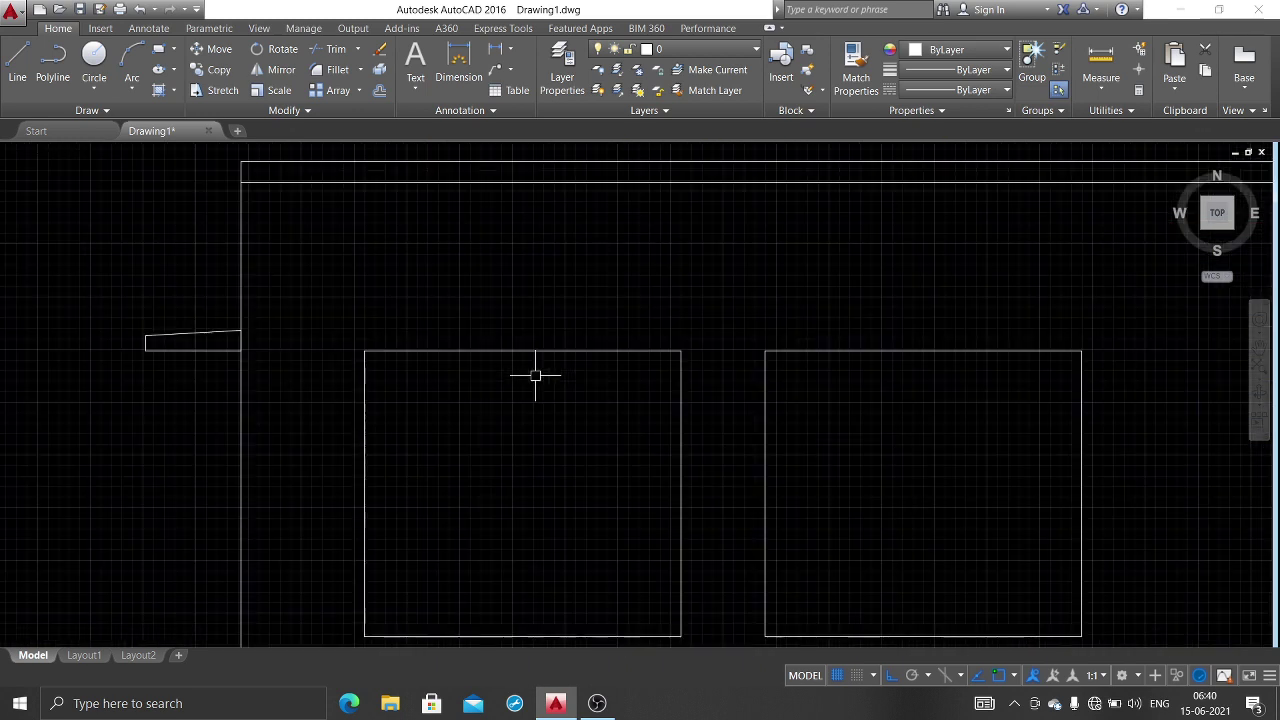
text(l)
key(Return)
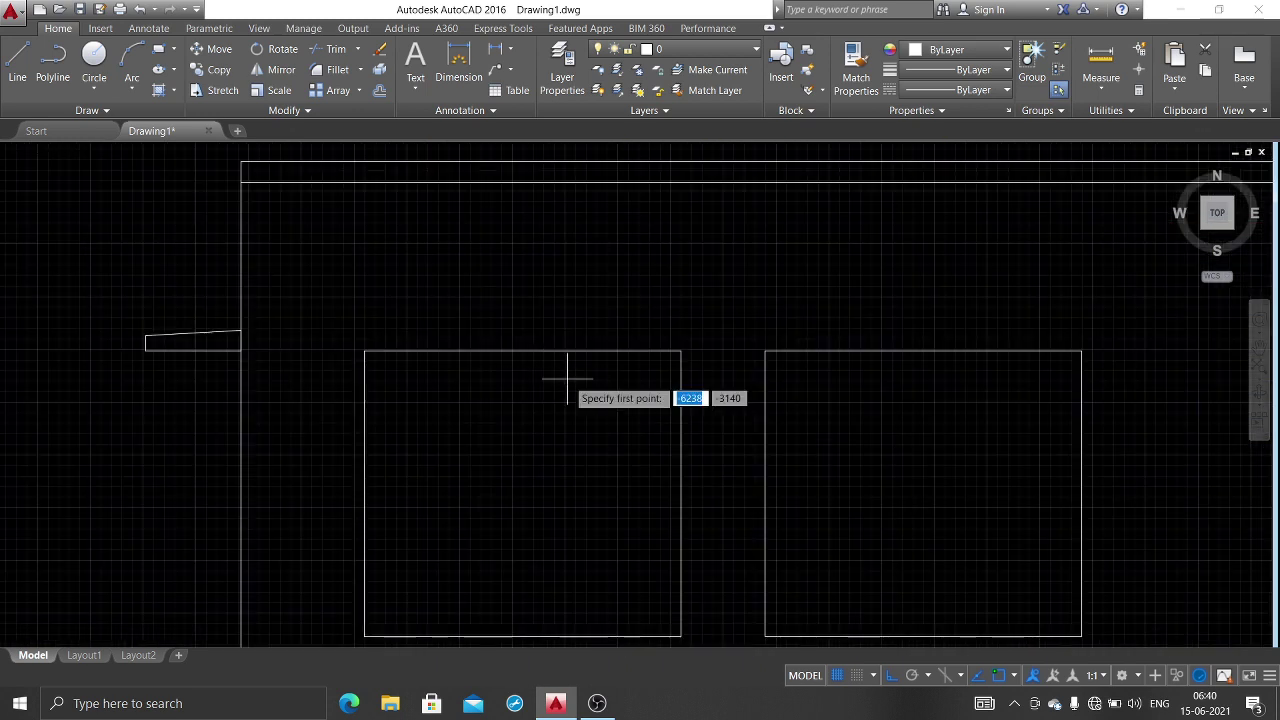
click(681, 351)
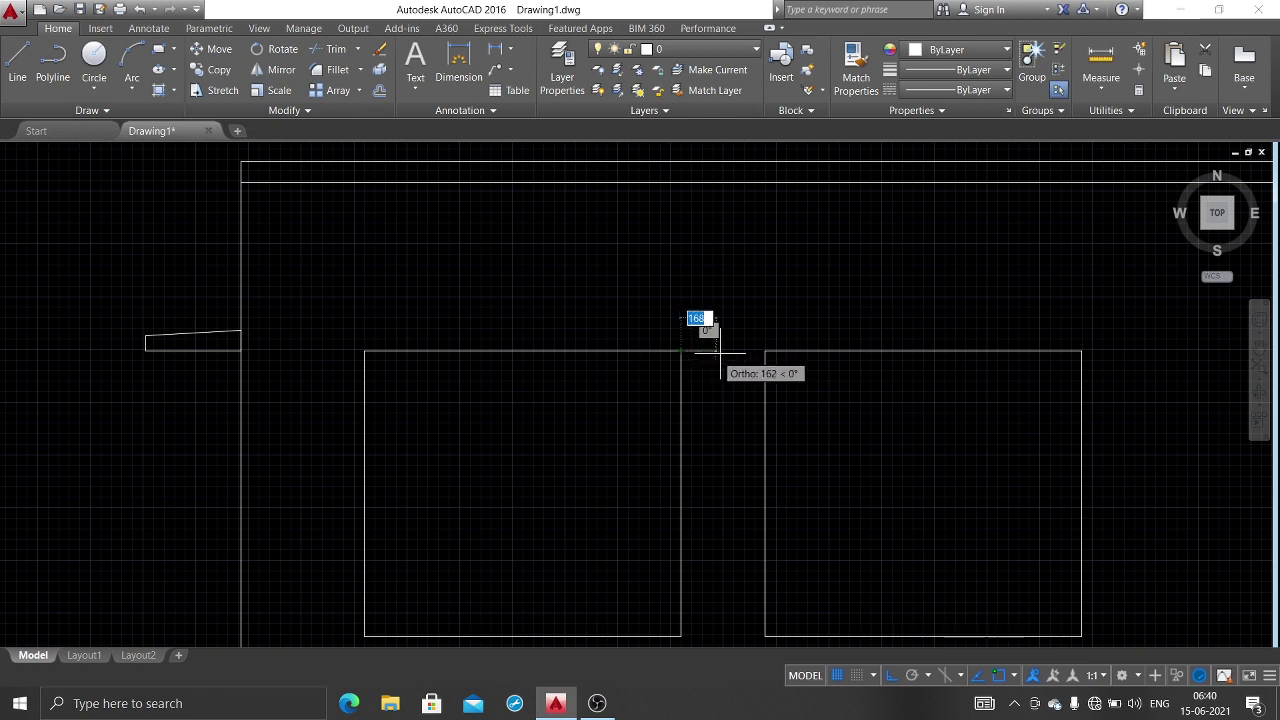
text(1)
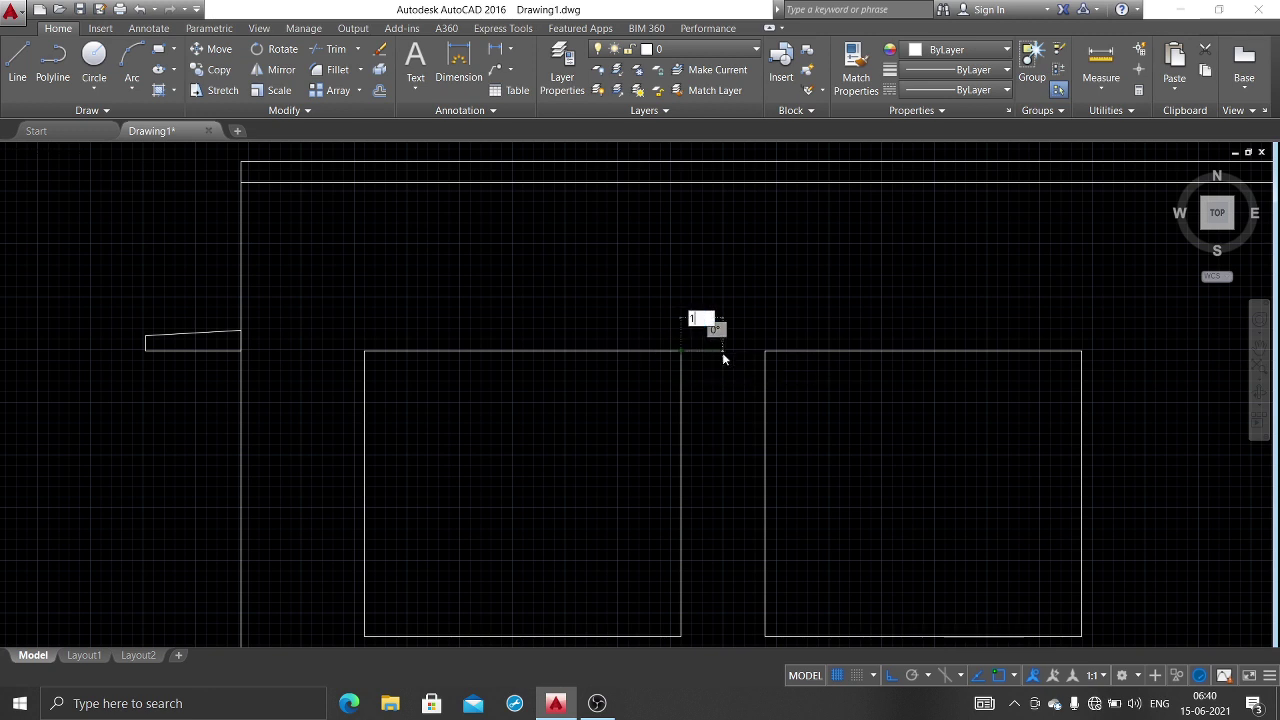
text(00)
key(Return)
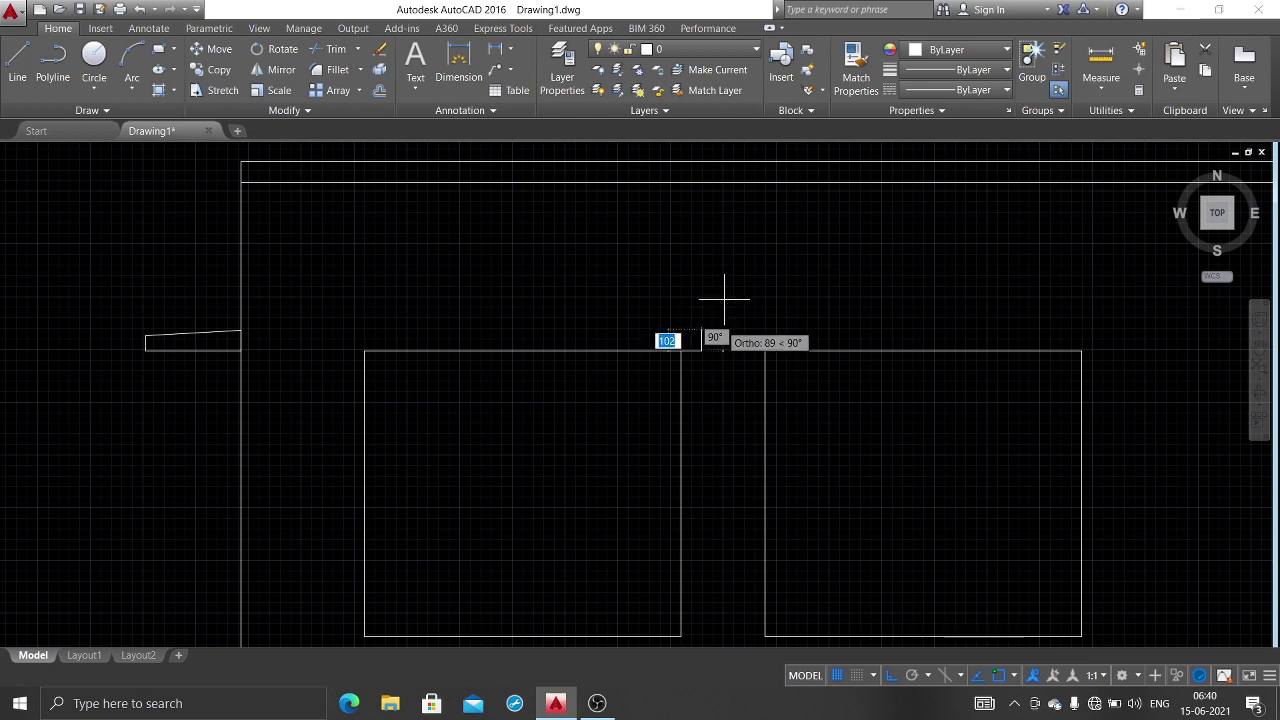
text(75)
key(Return)
key(Escape)
Step: Draw a 100 overhang with a 75 high edge from the leftmost window's top-left corner and close the band along its top
text(l)
key(Return)
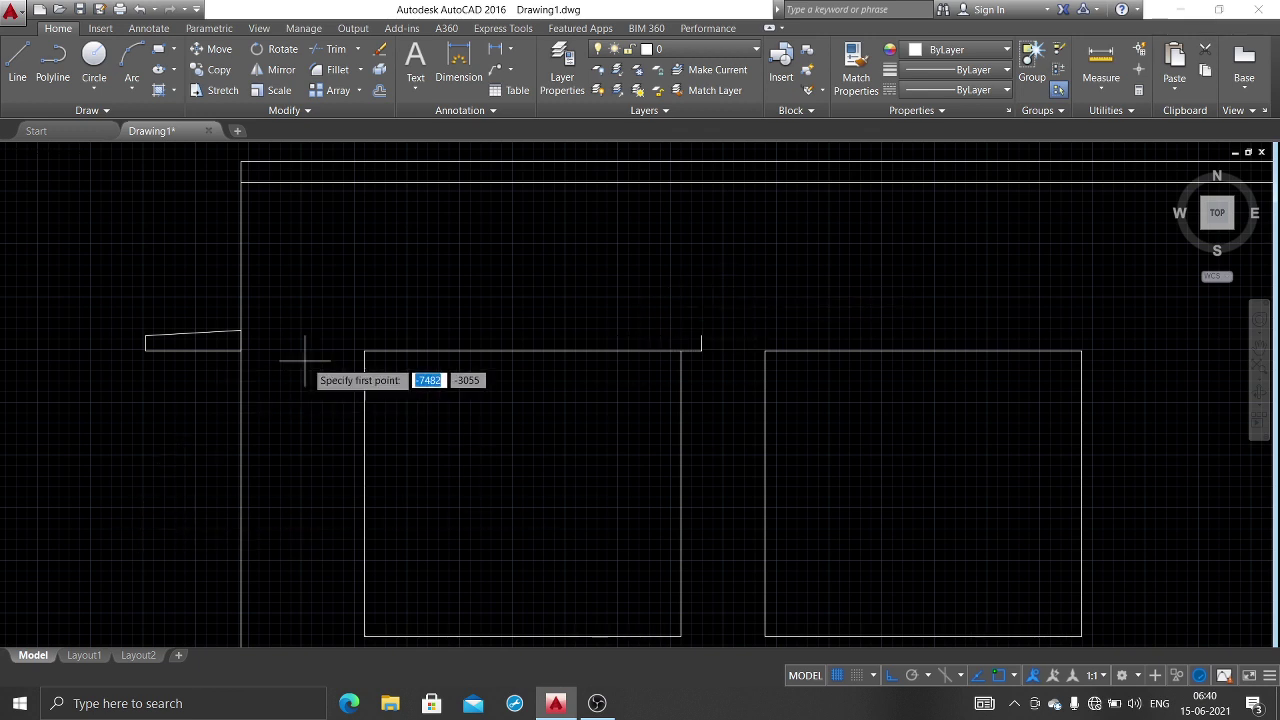
click(364, 351)
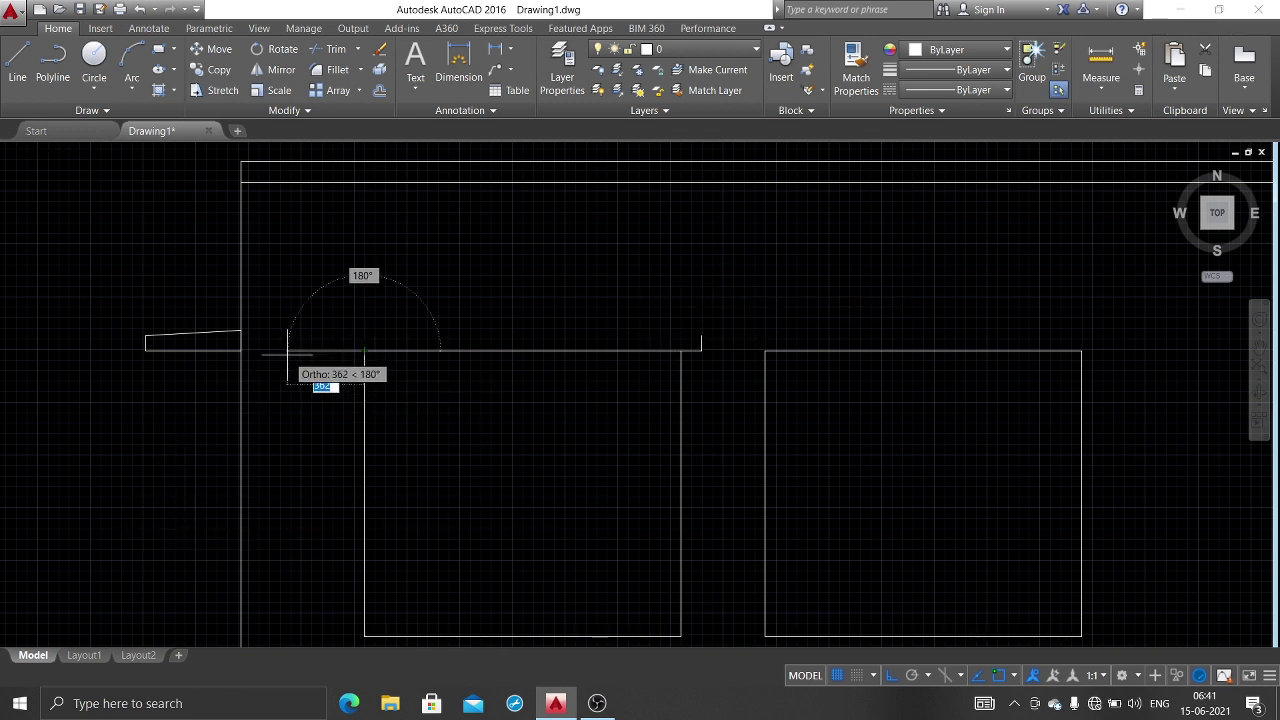
text(100)
key(Return)
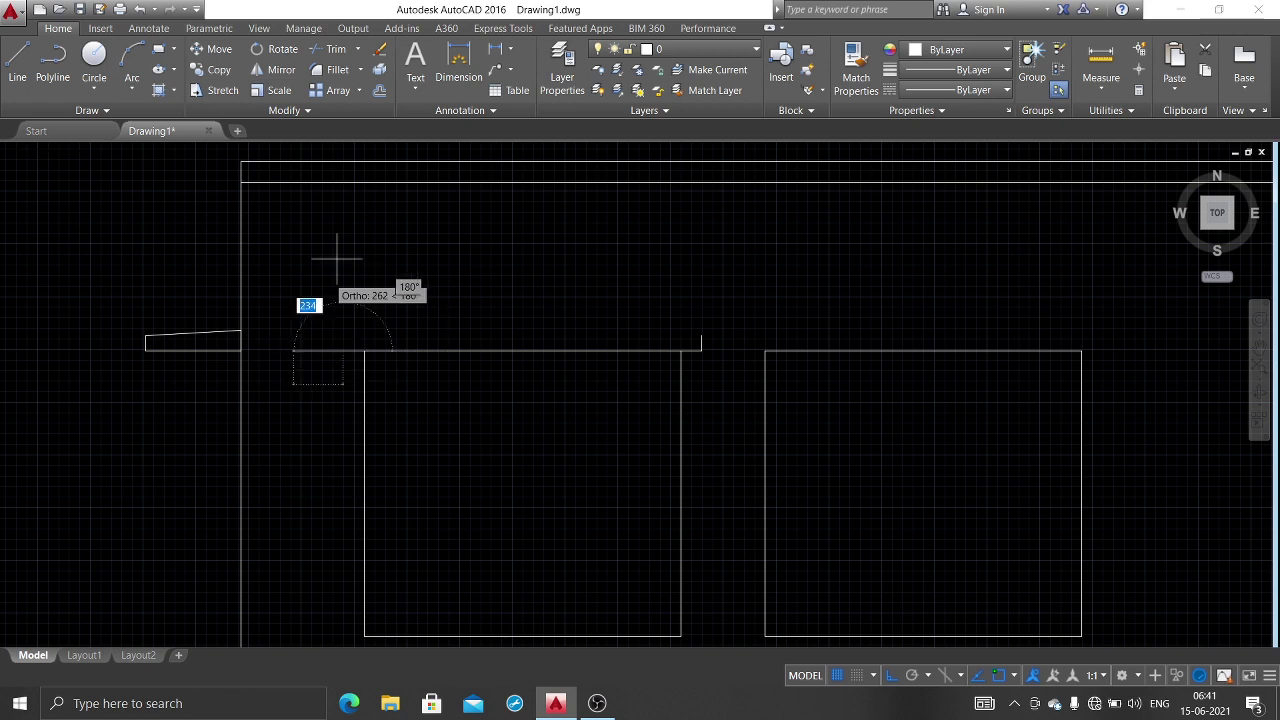
text(75)
key(Return)
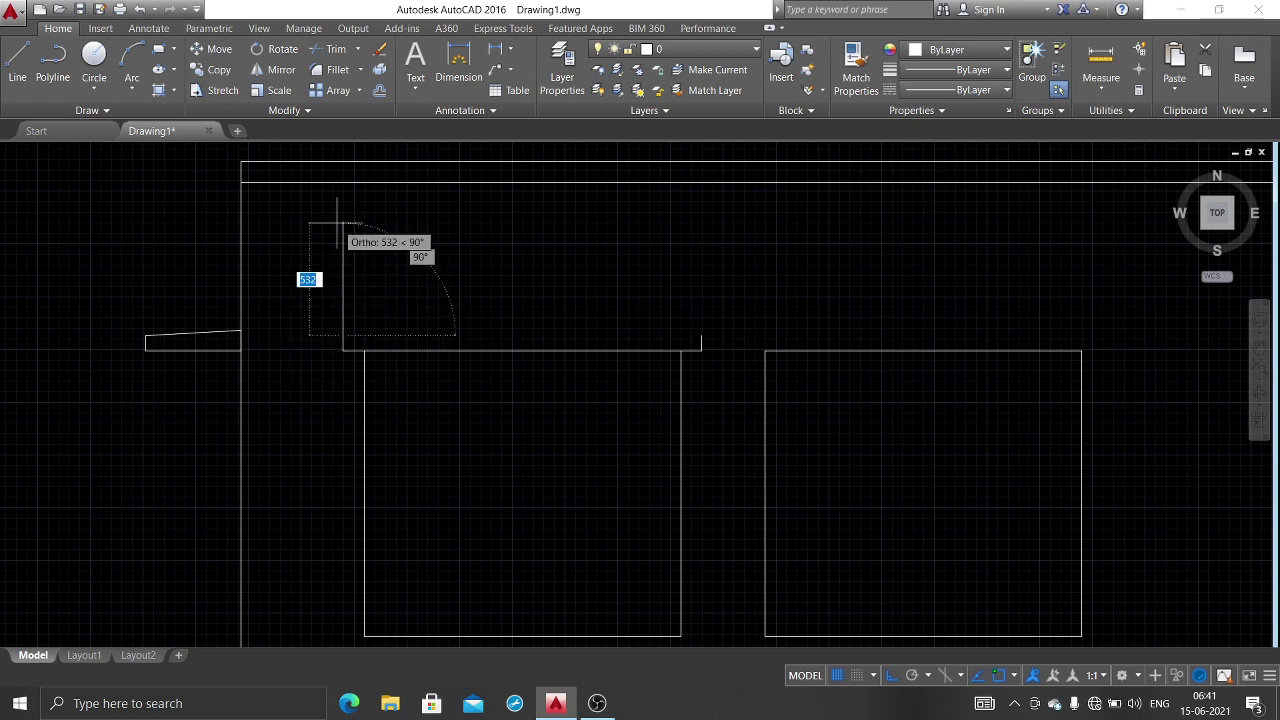
click(701, 335)
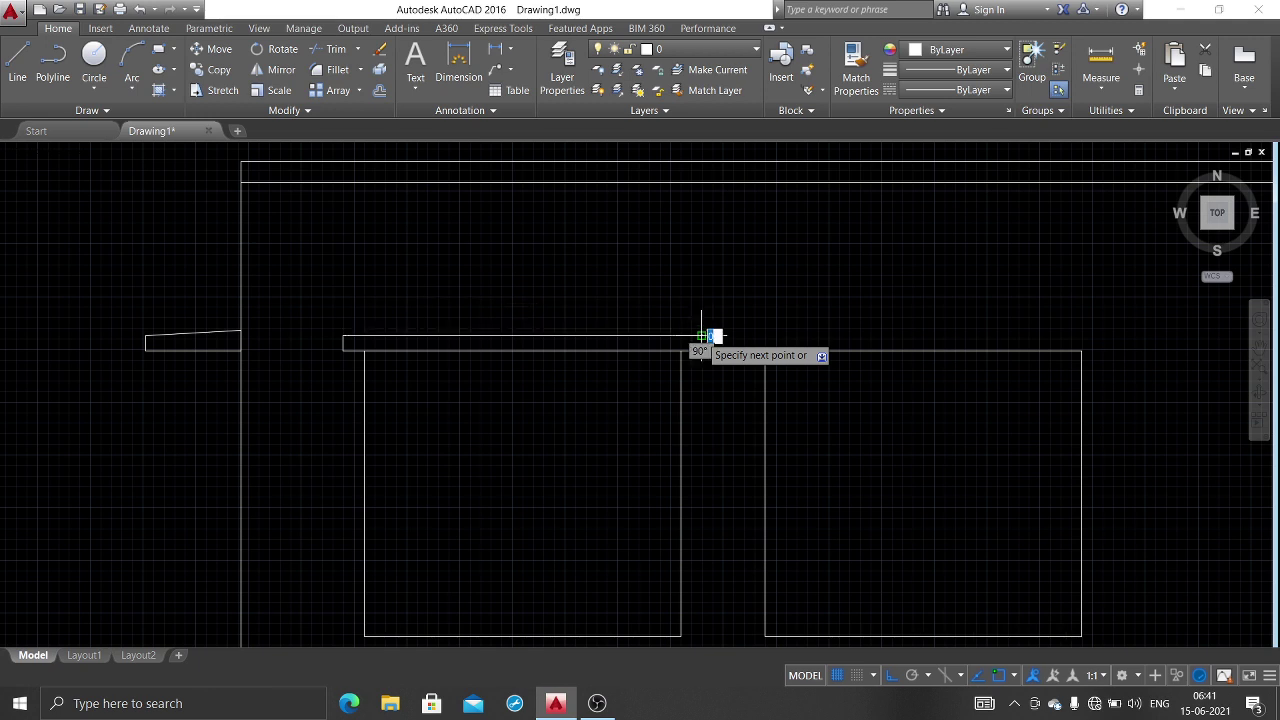
click(701, 350)
key(Escape)
Step: Copy the leftmost window's head band onto the second window, aligning by the windows' top-left corners
middle_drag(781, 358, 664, 341)
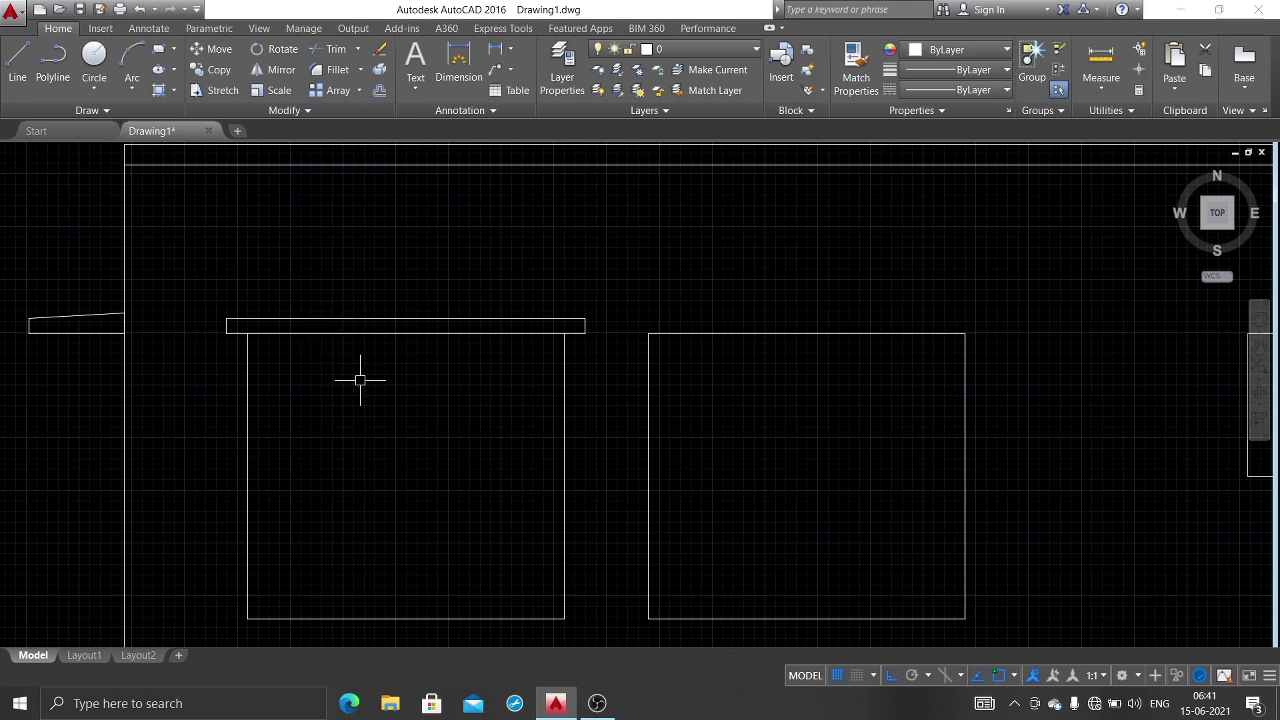
text(c)
key(Return)
click(372, 320)
scroll(590, 328, up, 4)
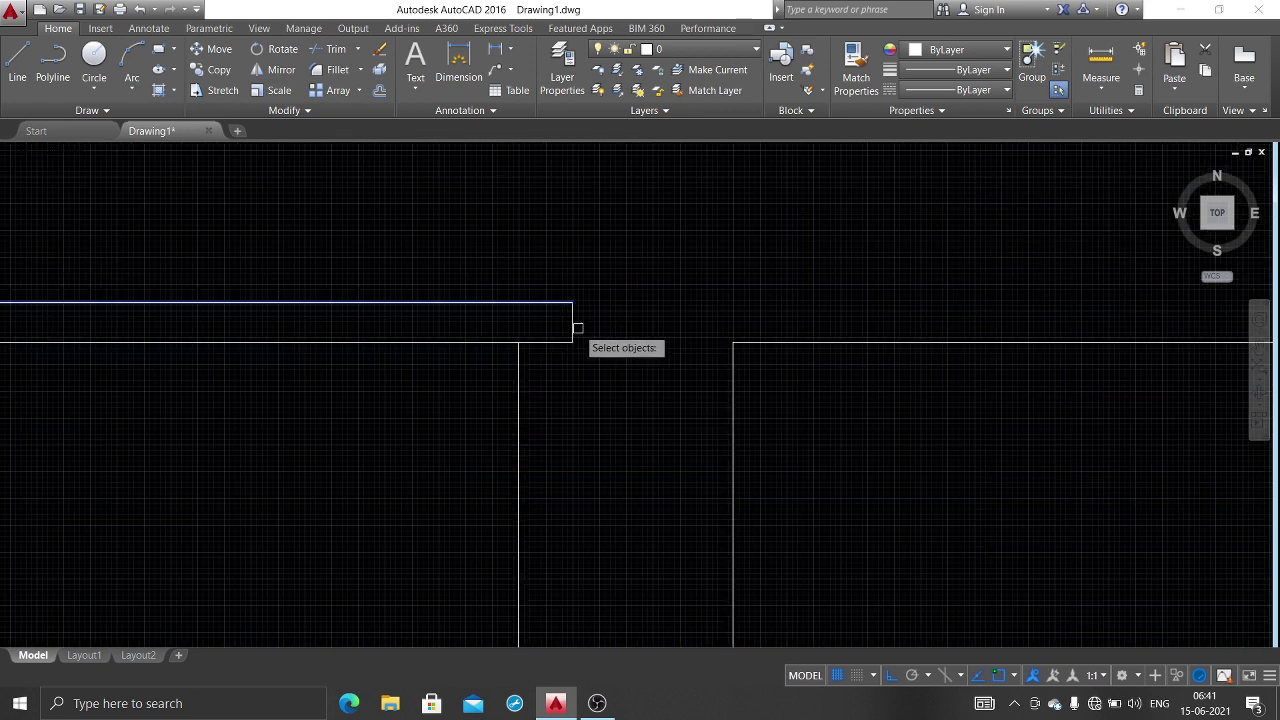
middle_drag(554, 349, 921, 289)
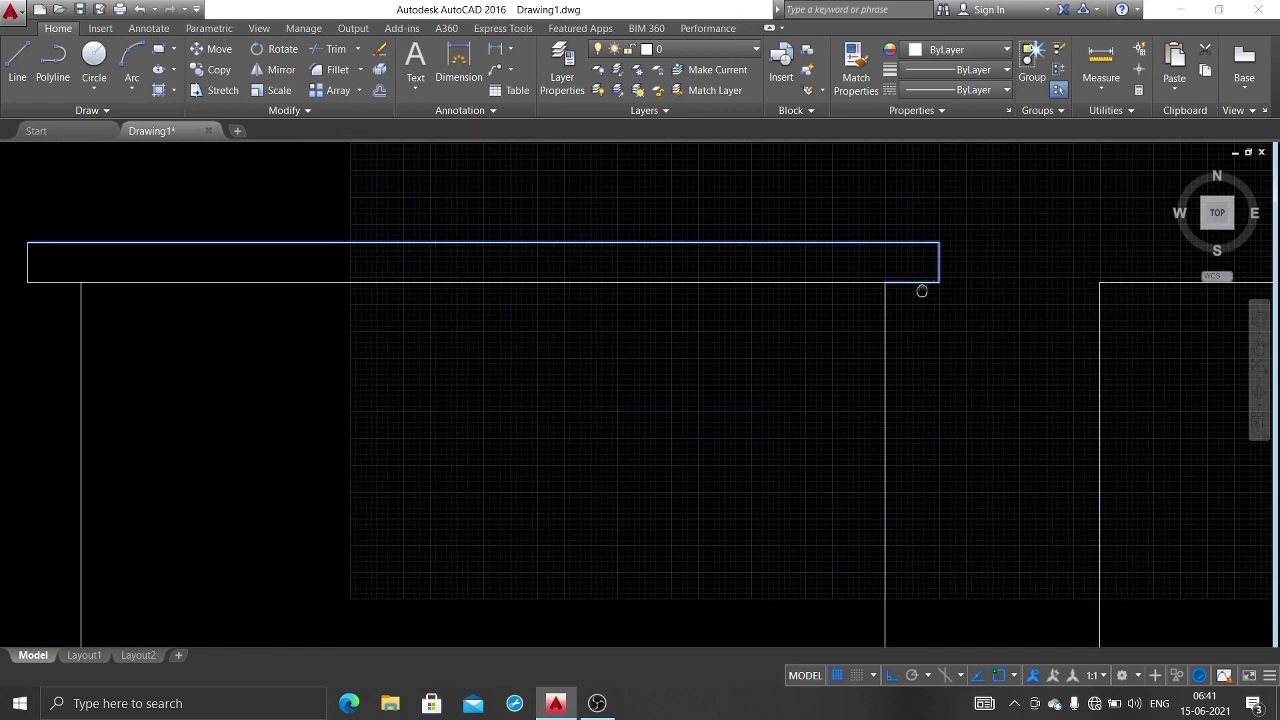
click(24, 261)
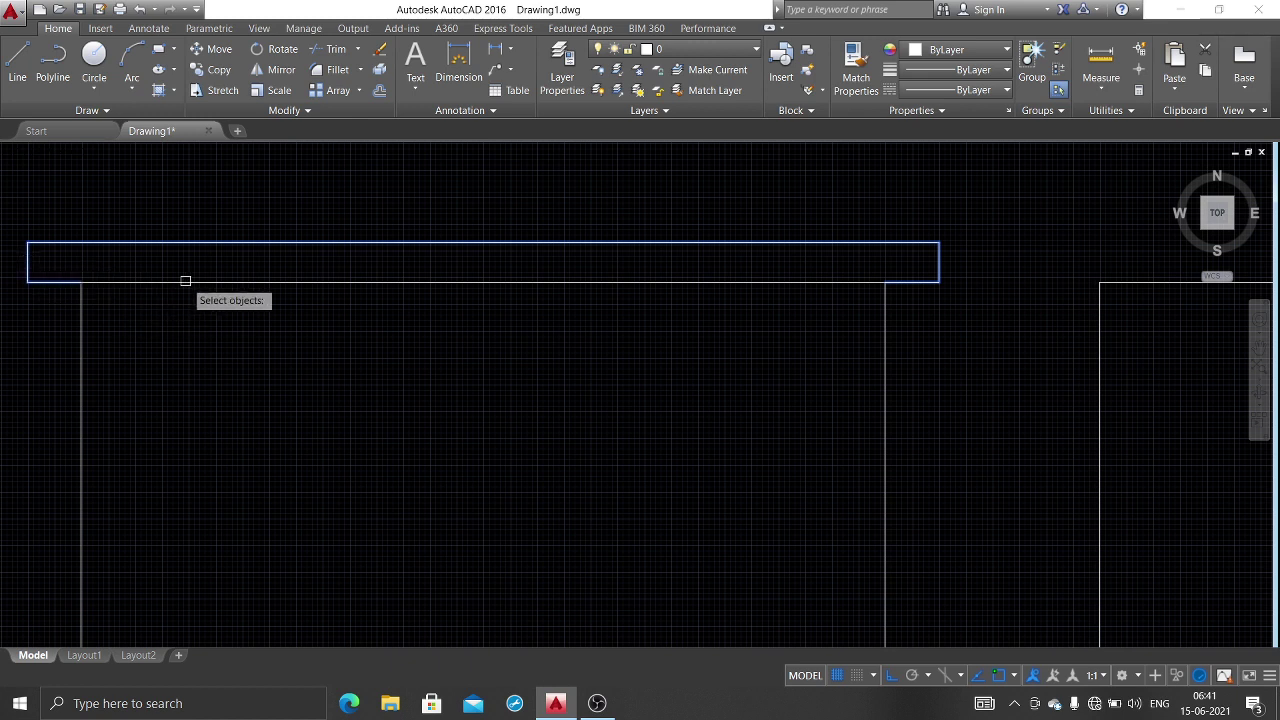
key(Return)
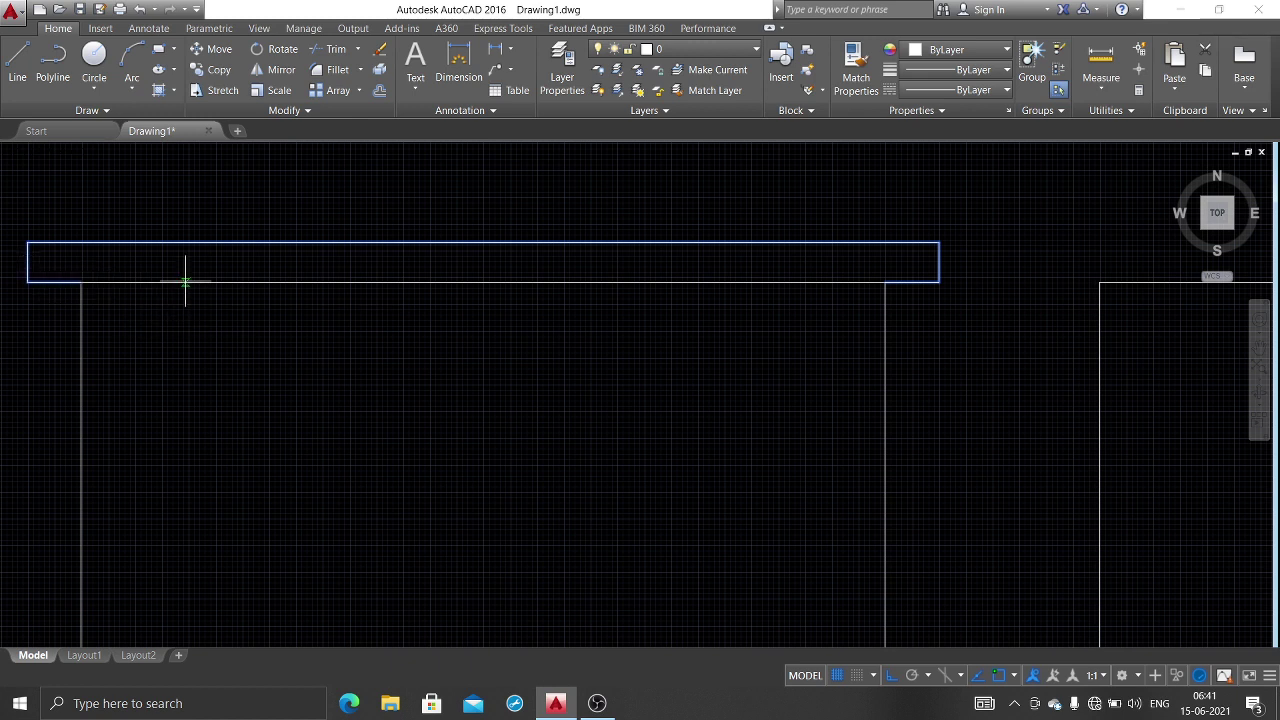
click(81, 282)
middle_drag(458, 302, 2, 280)
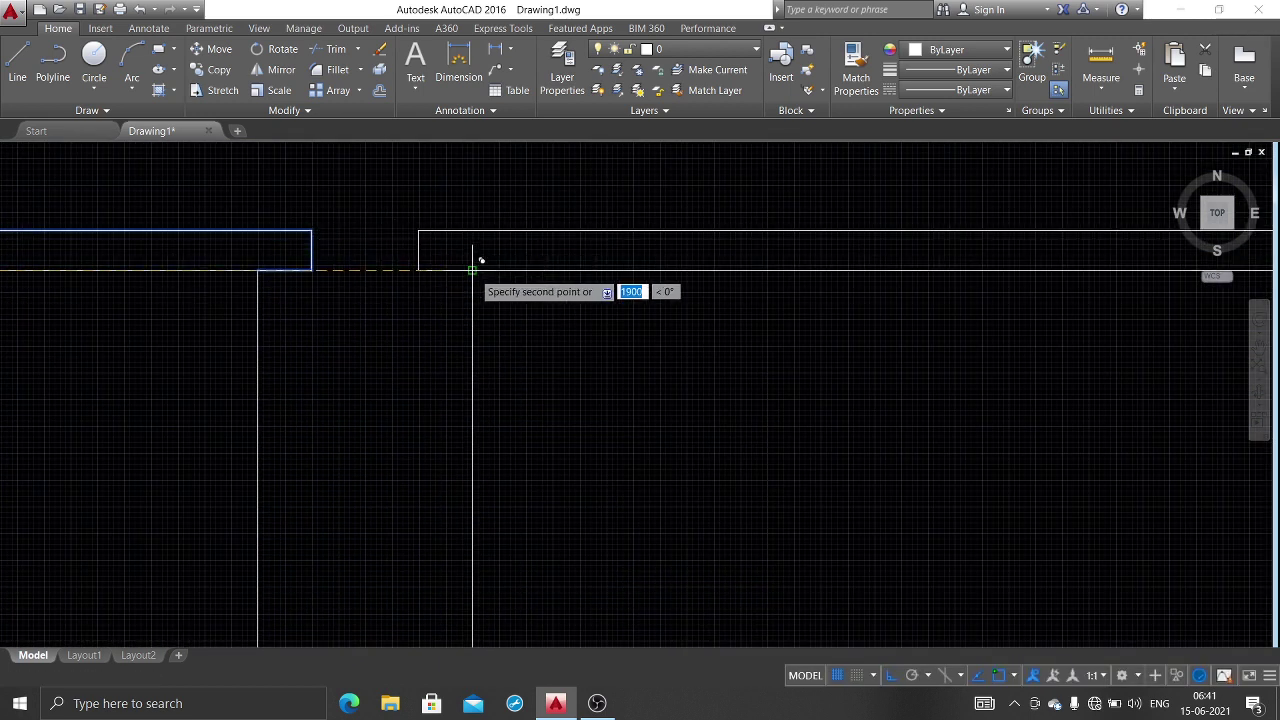
scroll(602, 390, down, 6)
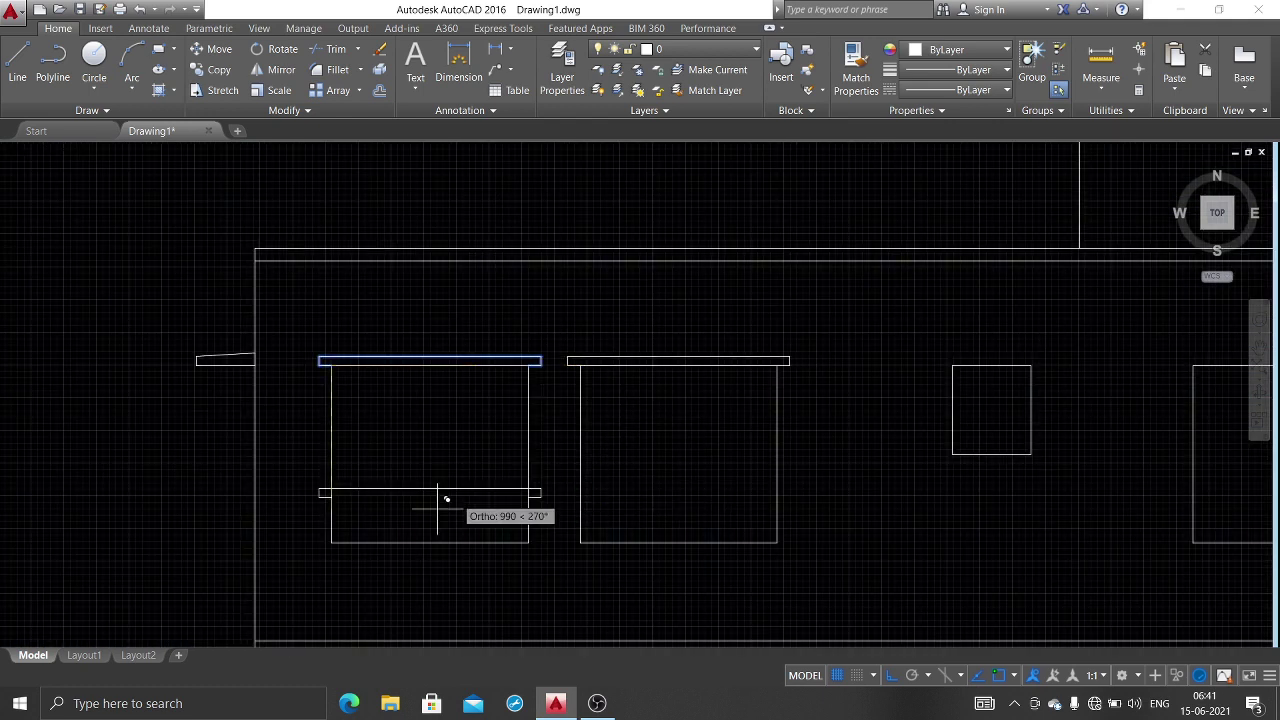
key(Escape)
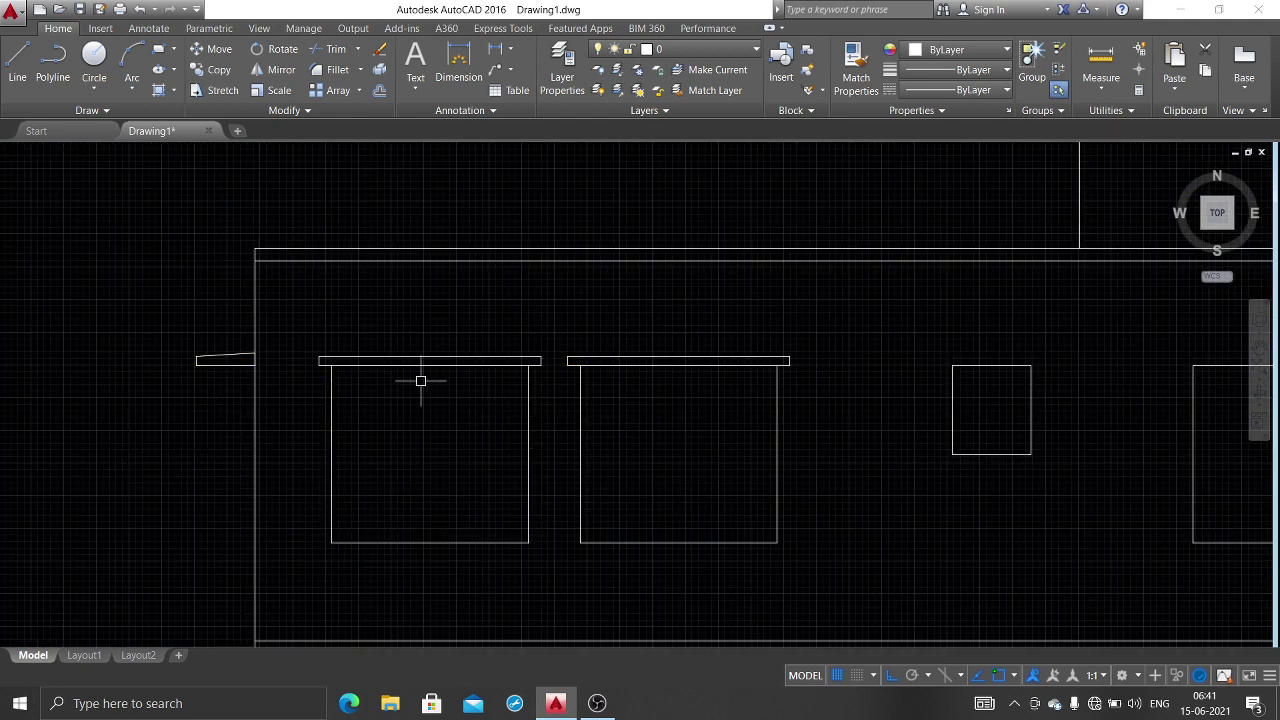
Step: Draw a 100 overhang with a 75 high edge outward from the fourth window's top-left corner
middle_drag(1210, 295, 517, 197)
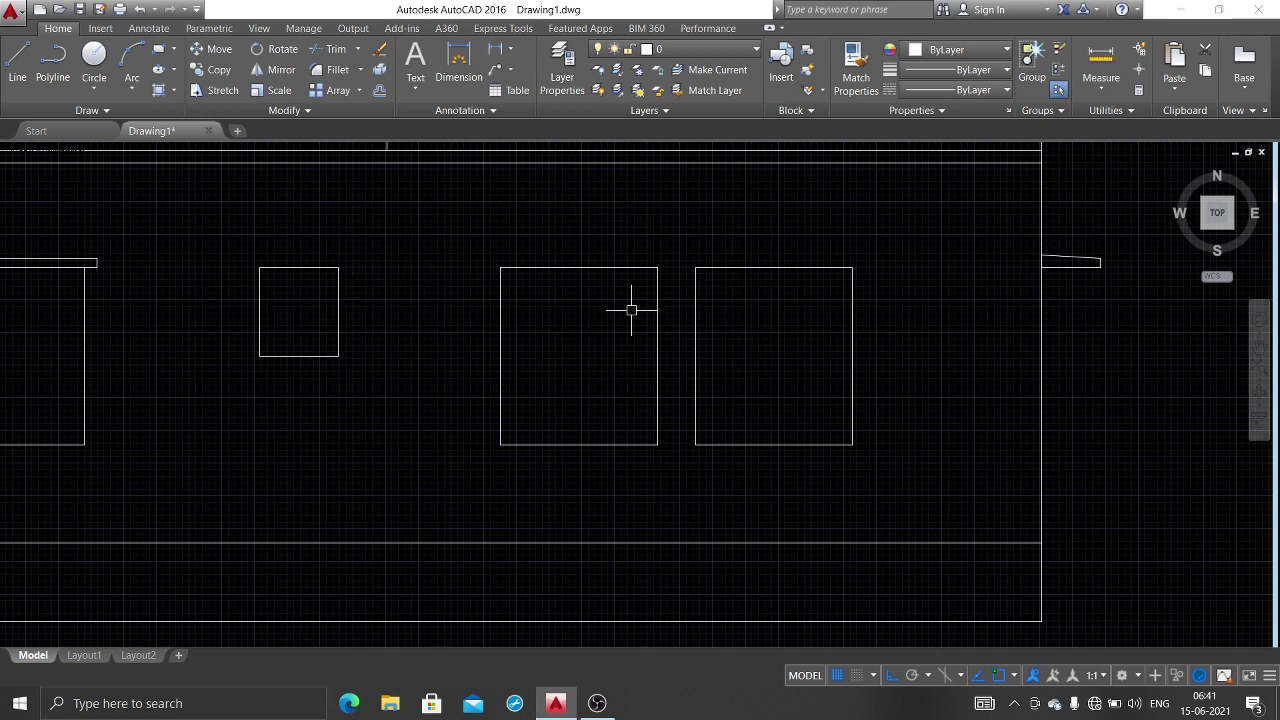
text(l)
key(Return)
click(500, 267)
text(100)
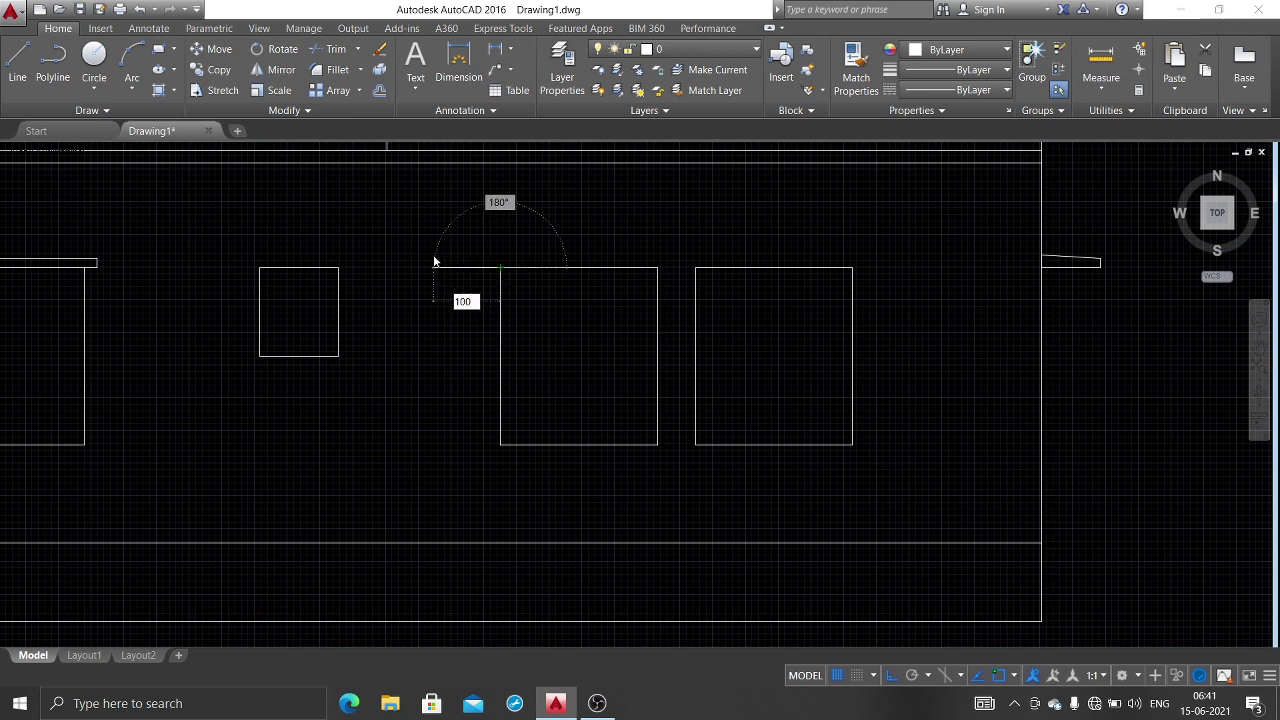
key(Return)
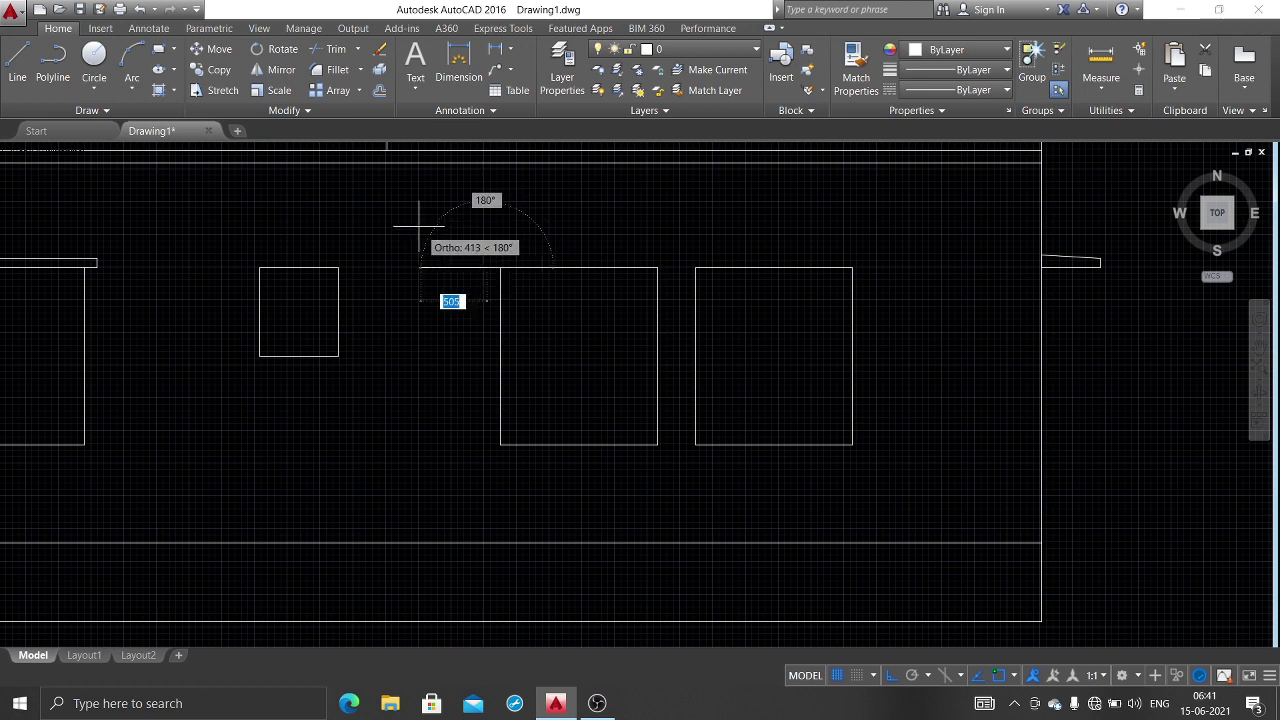
text(75)
key(Return)
key(Return)
Step: Draw a matching 100 overhang and 75 high edge from the fourth window's top-right corner and close the band along its top
key(Return)
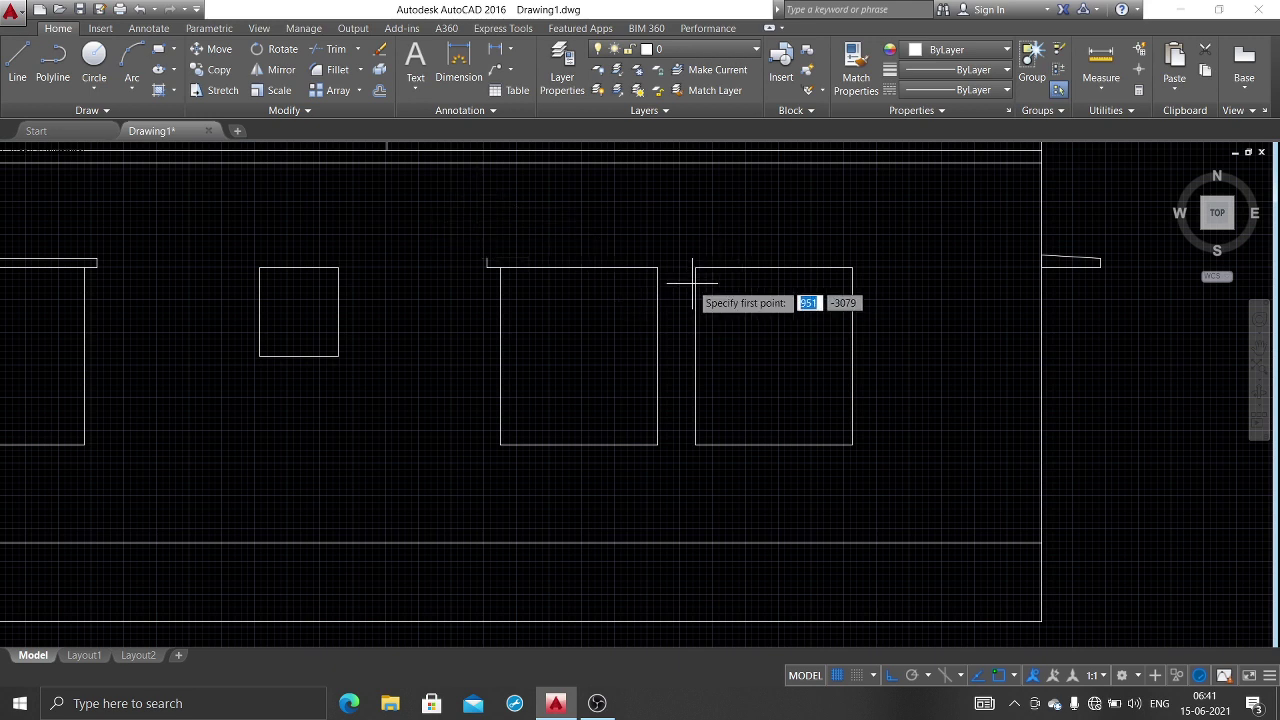
click(657, 267)
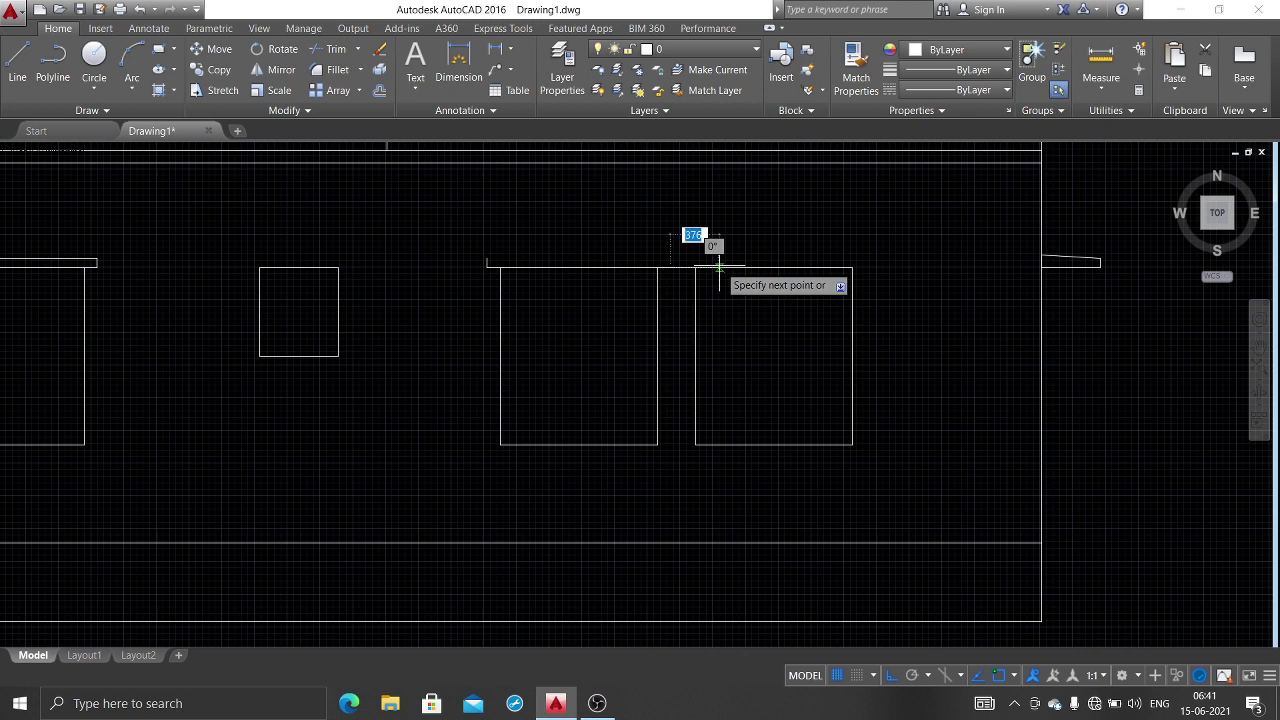
text(50)
key(Return)
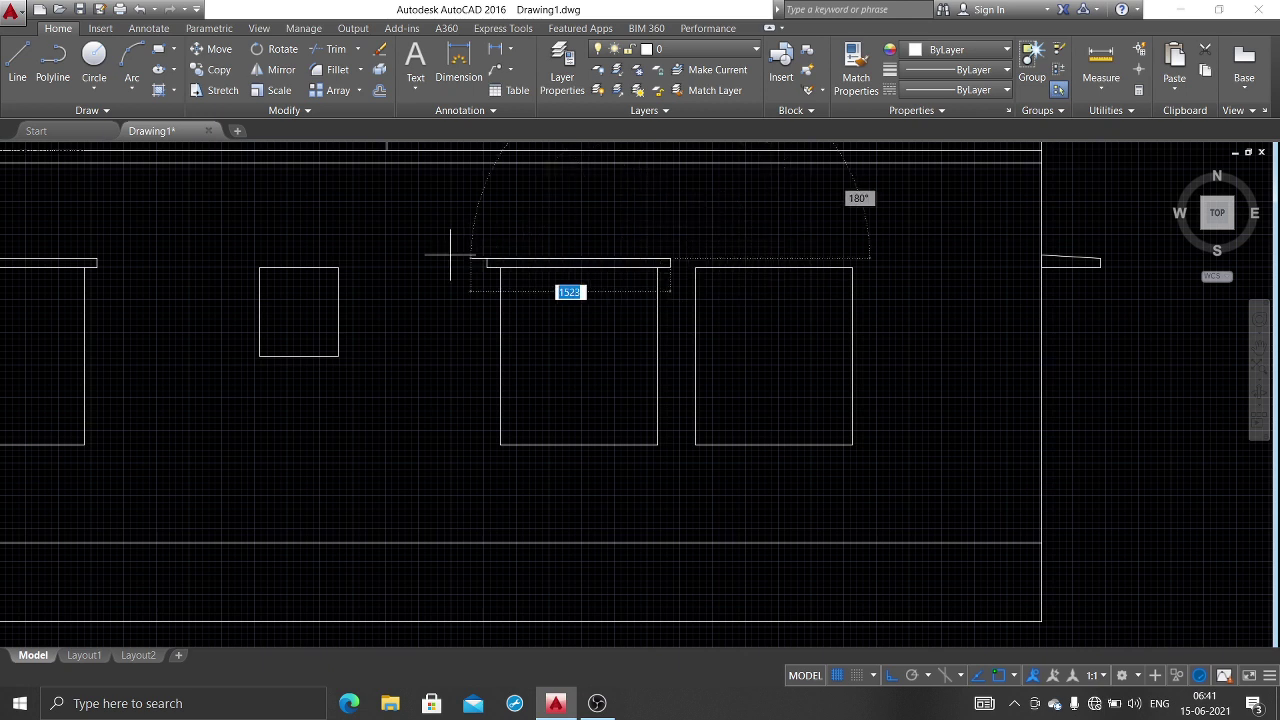
click(487, 258)
key(Escape)
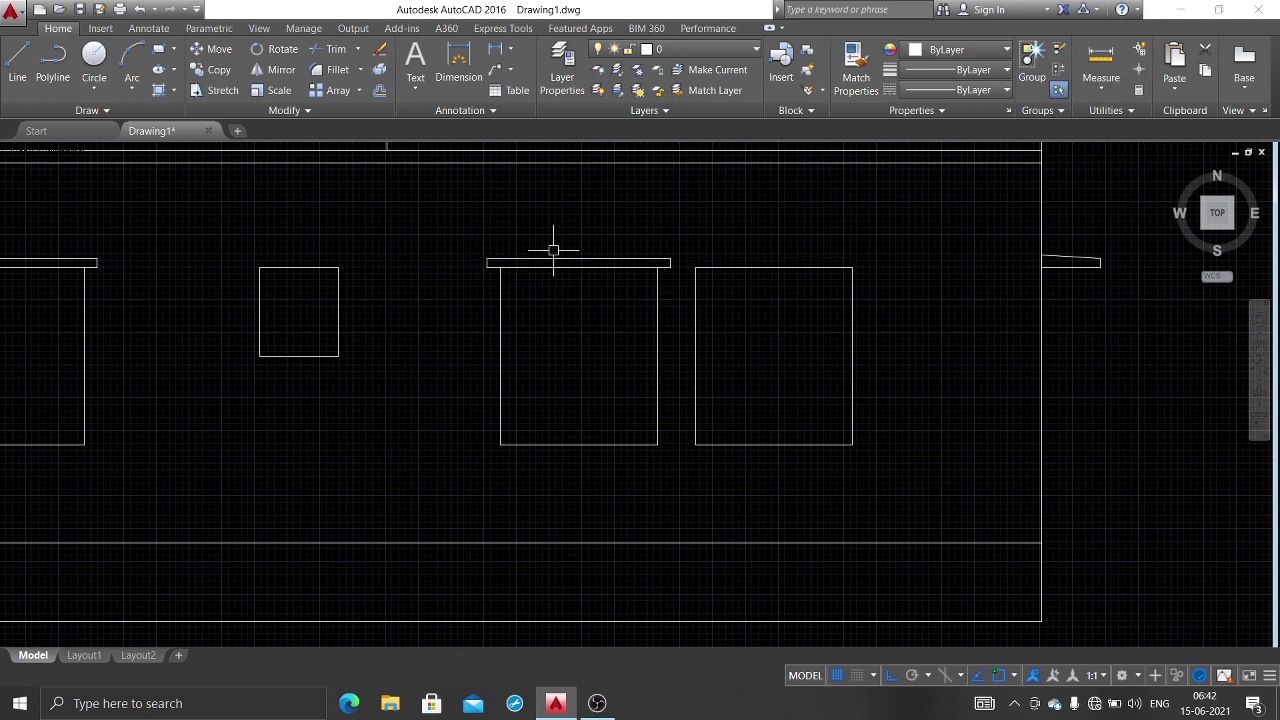
key(Return)
key(Escape)
Step: Copy the fourth window's head band onto the rightmost window, aligning by the windows' top-left corners
text(co)
key(Return)
scroll(688, 266, up, 4)
click(624, 283)
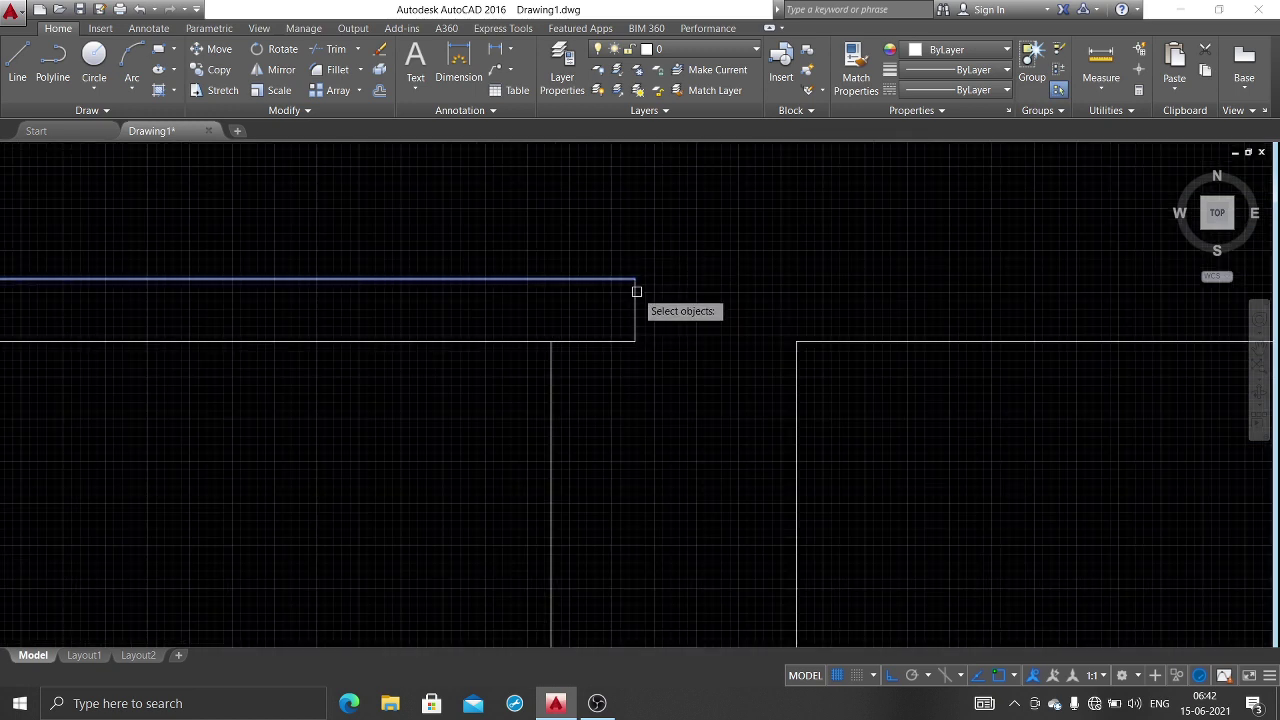
click(634, 300)
click(608, 343)
scroll(630, 357, down, 5)
scroll(272, 390, up, 3)
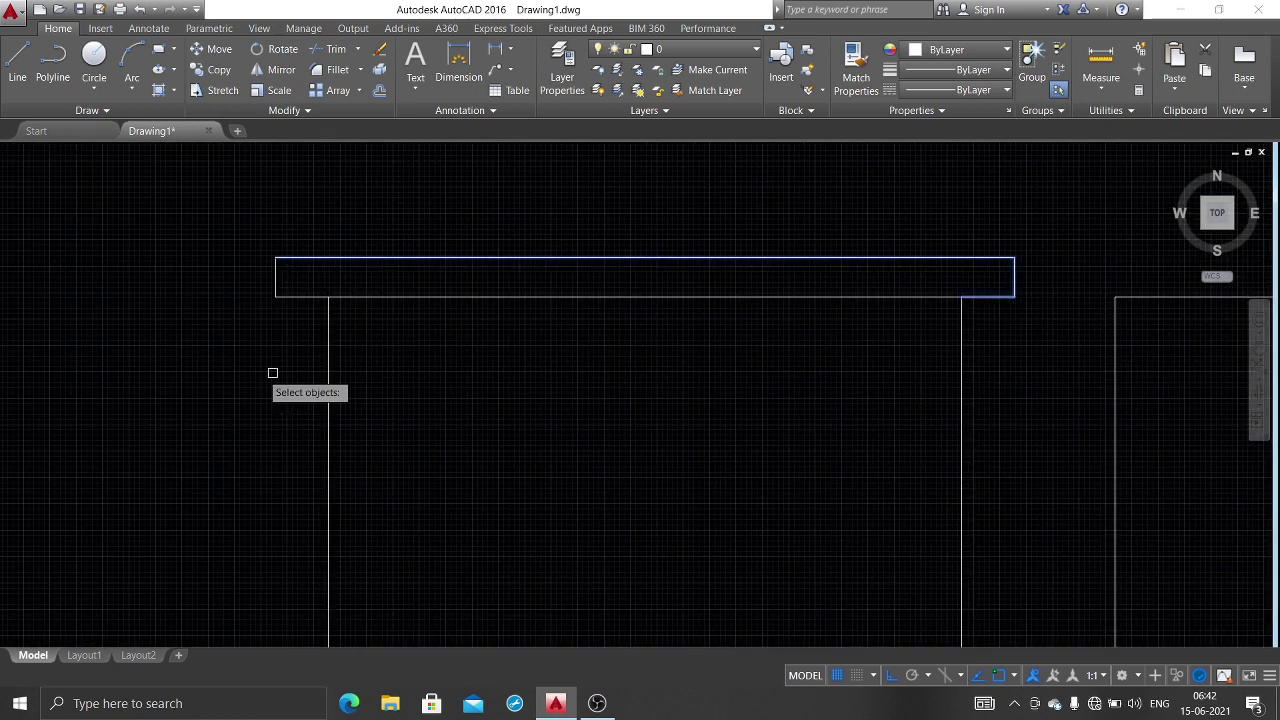
click(276, 277)
middle_drag(471, 353, 284, 342)
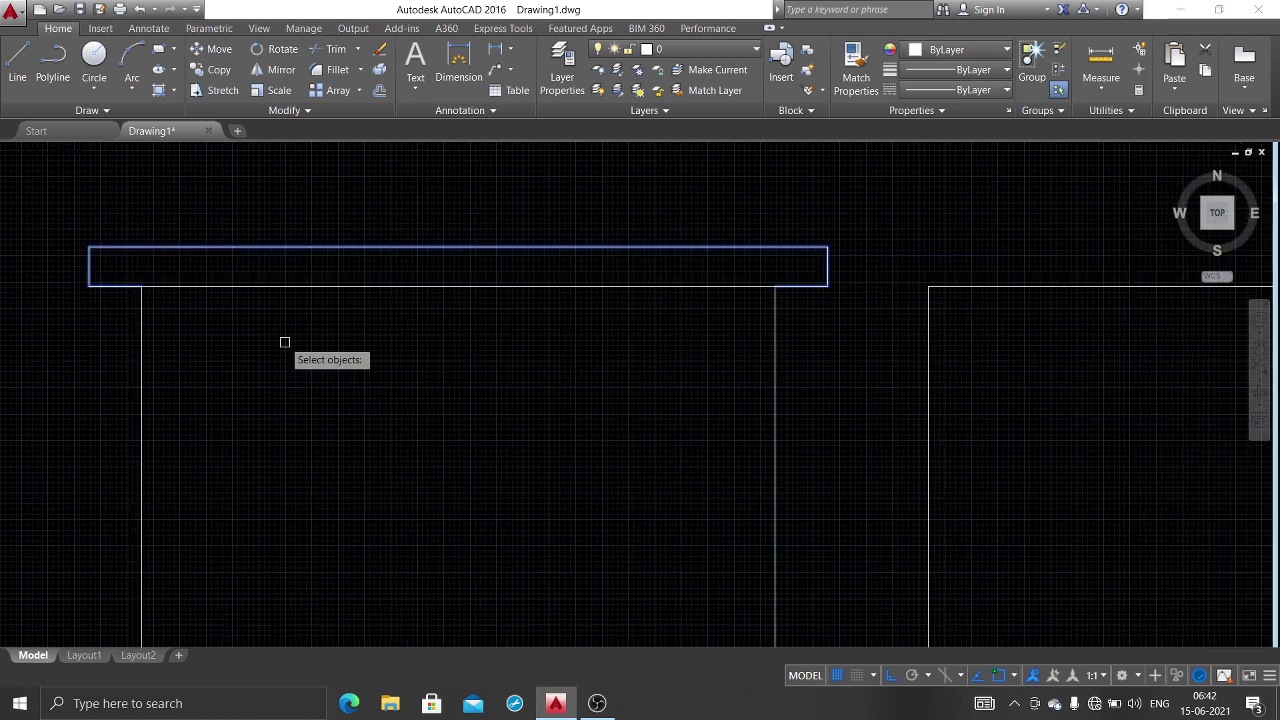
key(Return)
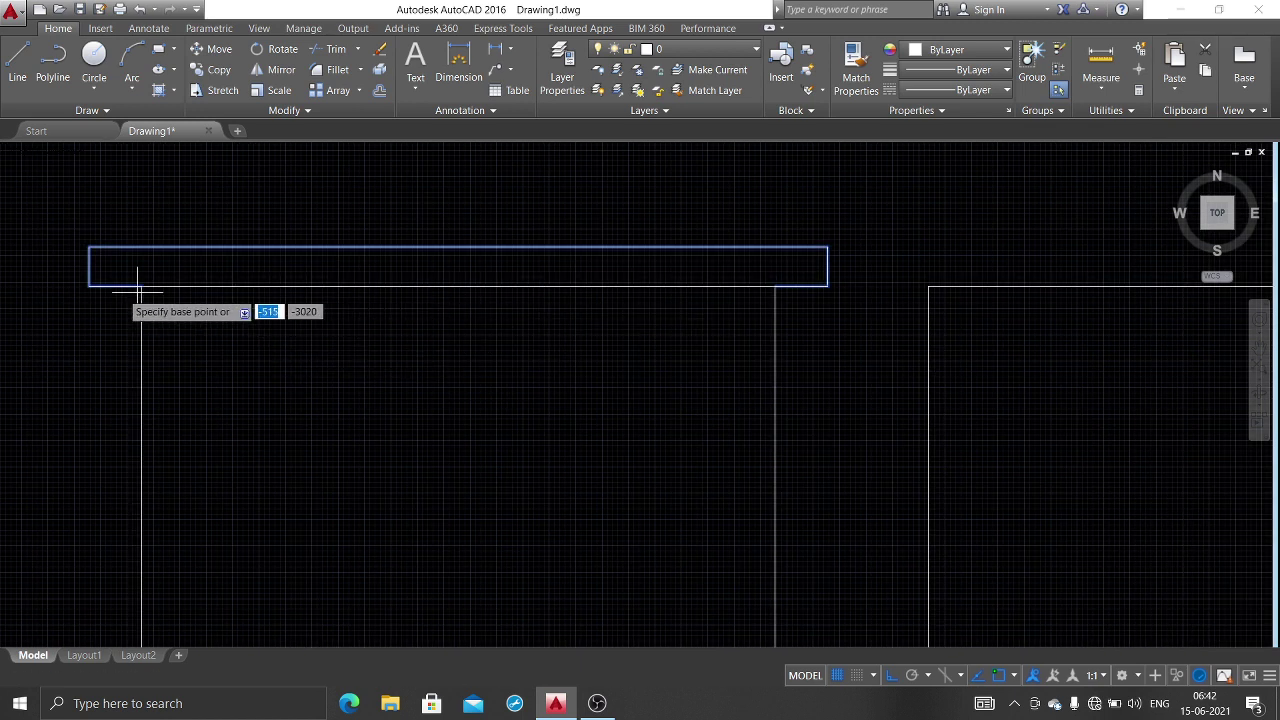
click(141, 287)
middle_drag(379, 369, 88, 370)
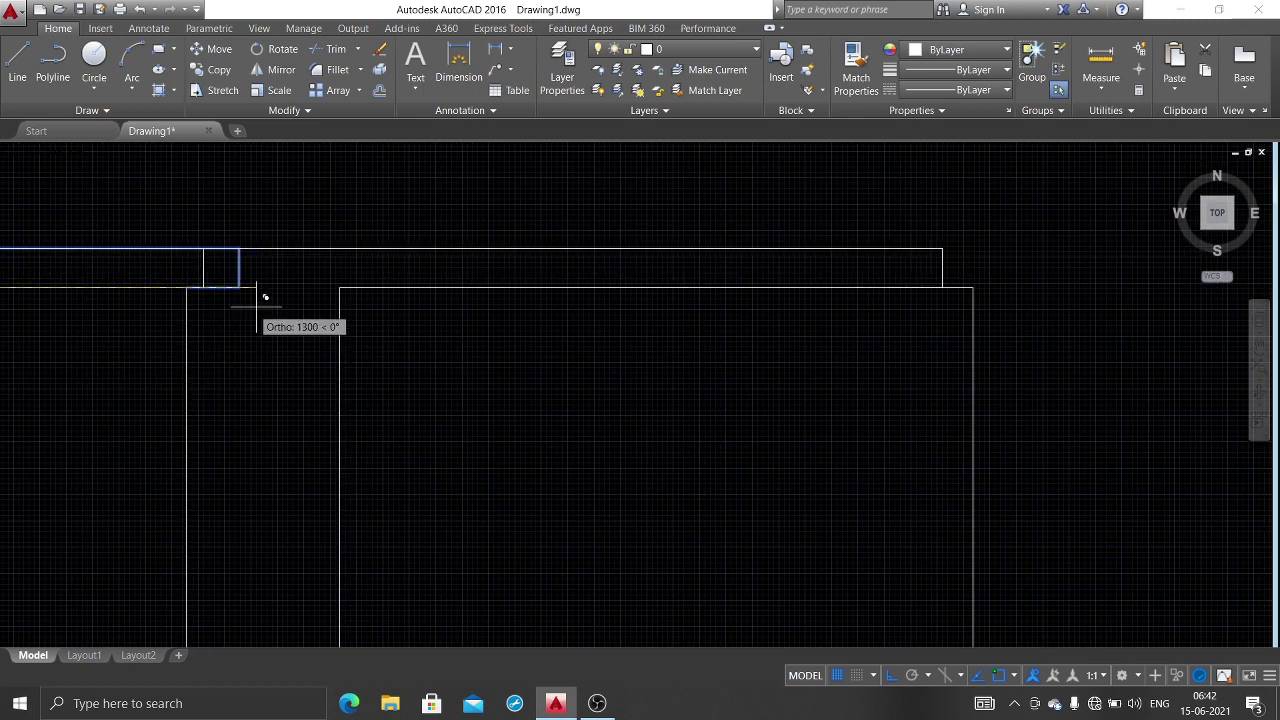
click(339, 287)
key(Escape)
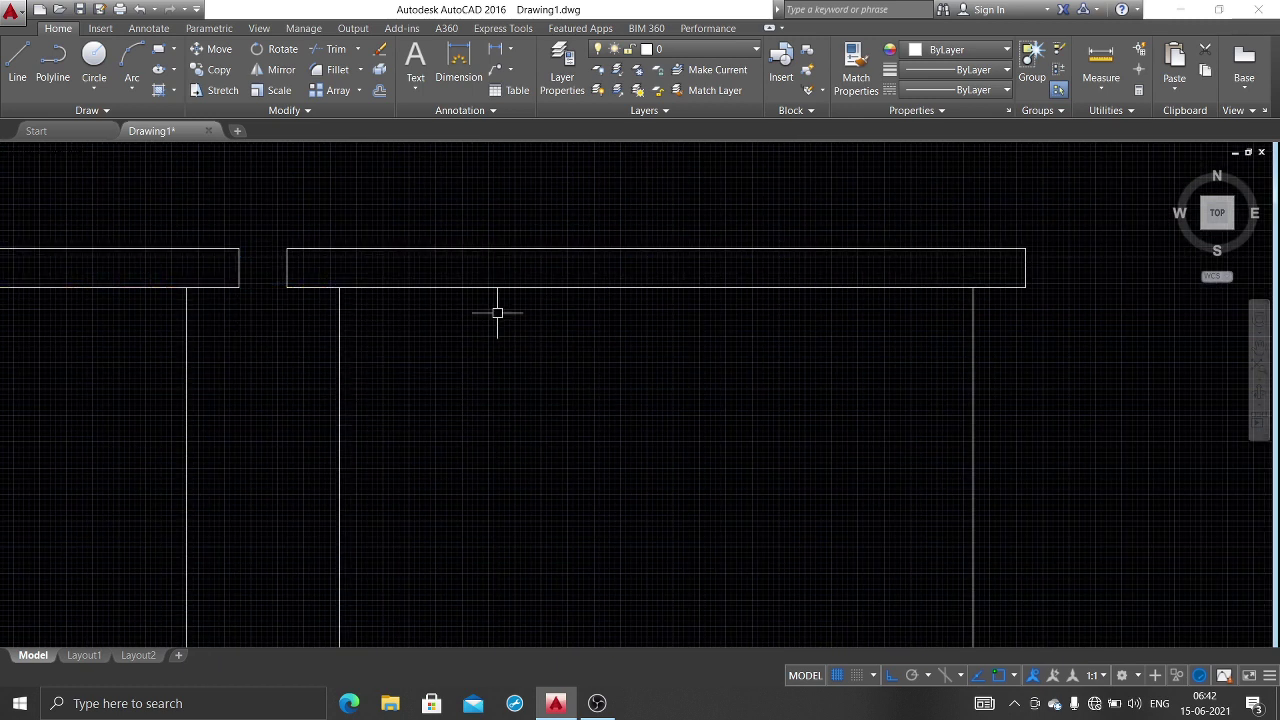
scroll(539, 353, down, 6)
scroll(288, 363, up, 3)
middle_drag(288, 363, 575, 352)
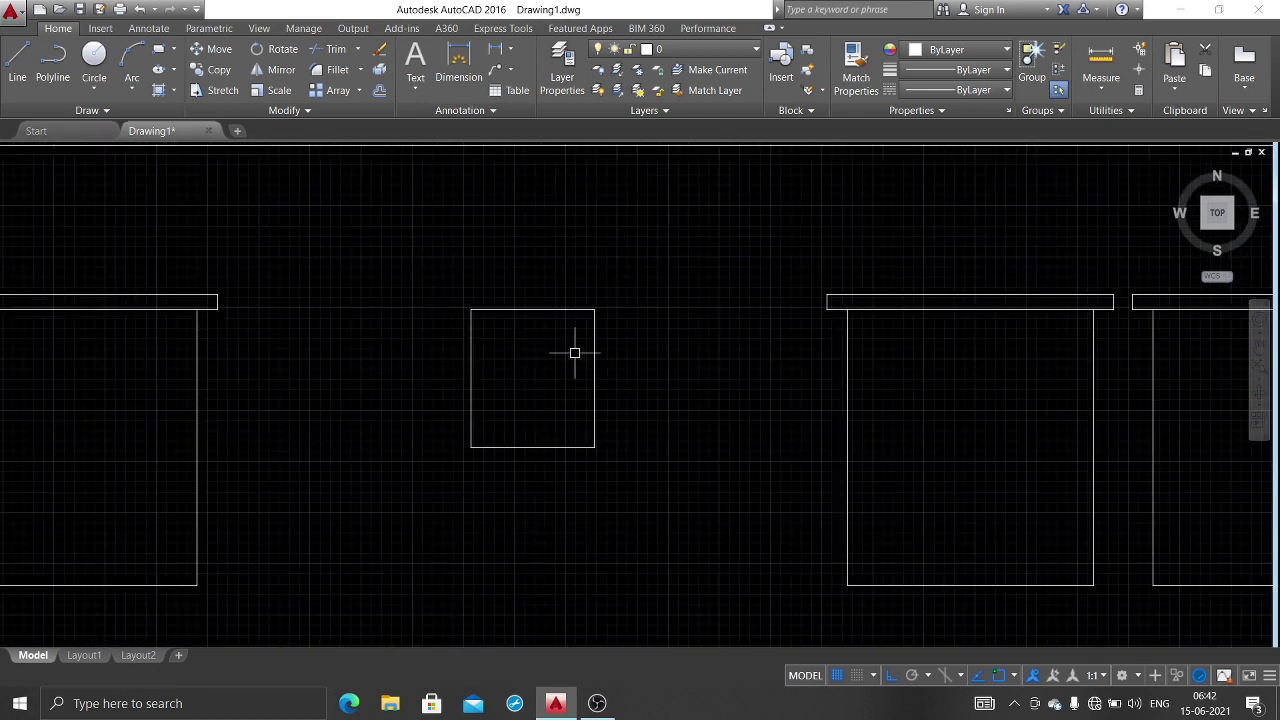
Step: Draw a 100 overhang with a 75 high edge outward from the small middle window's top-right corner
scroll(567, 330, up, 2)
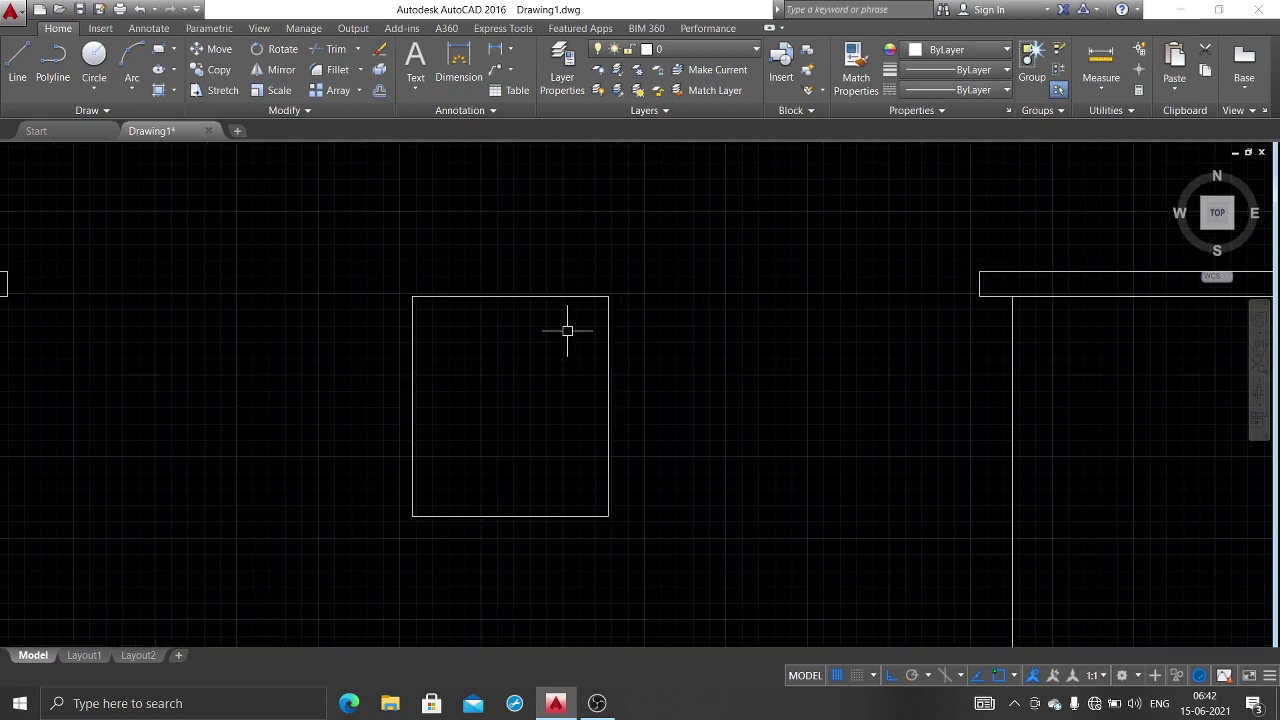
middle_drag(567, 330, 604, 370)
text(l)
key(Return)
click(648, 337)
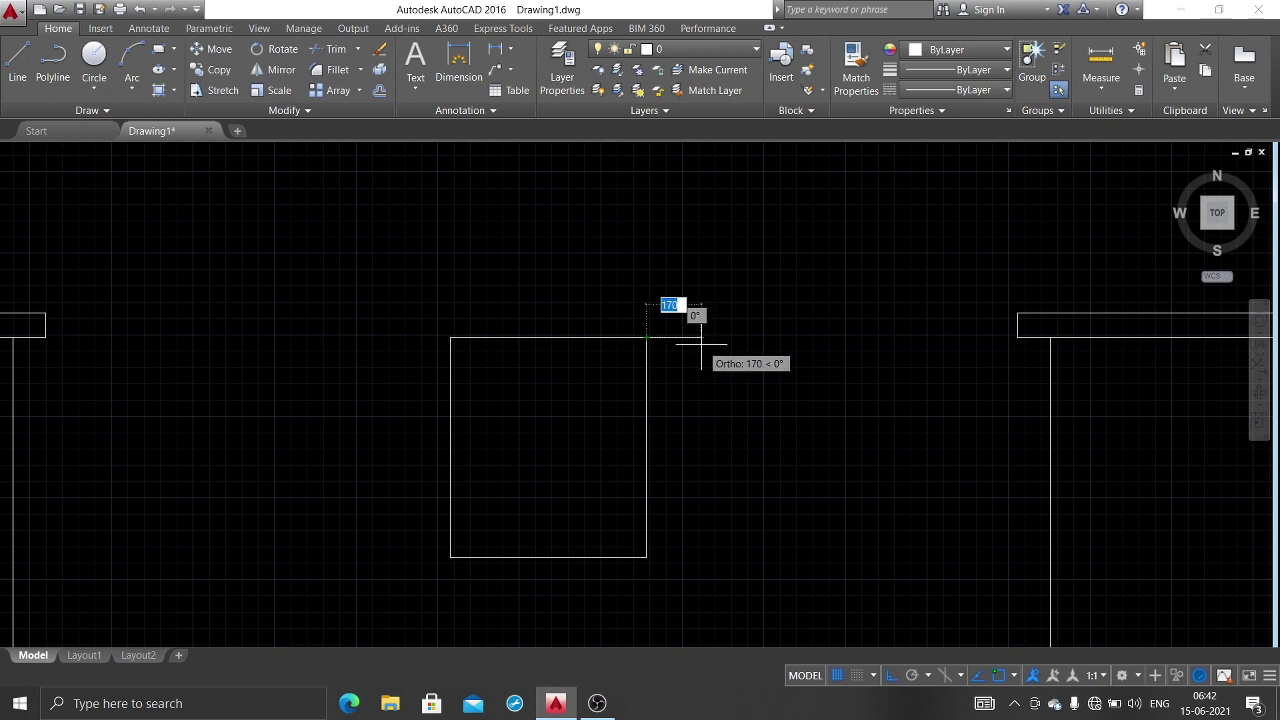
text(100)
key(Return)
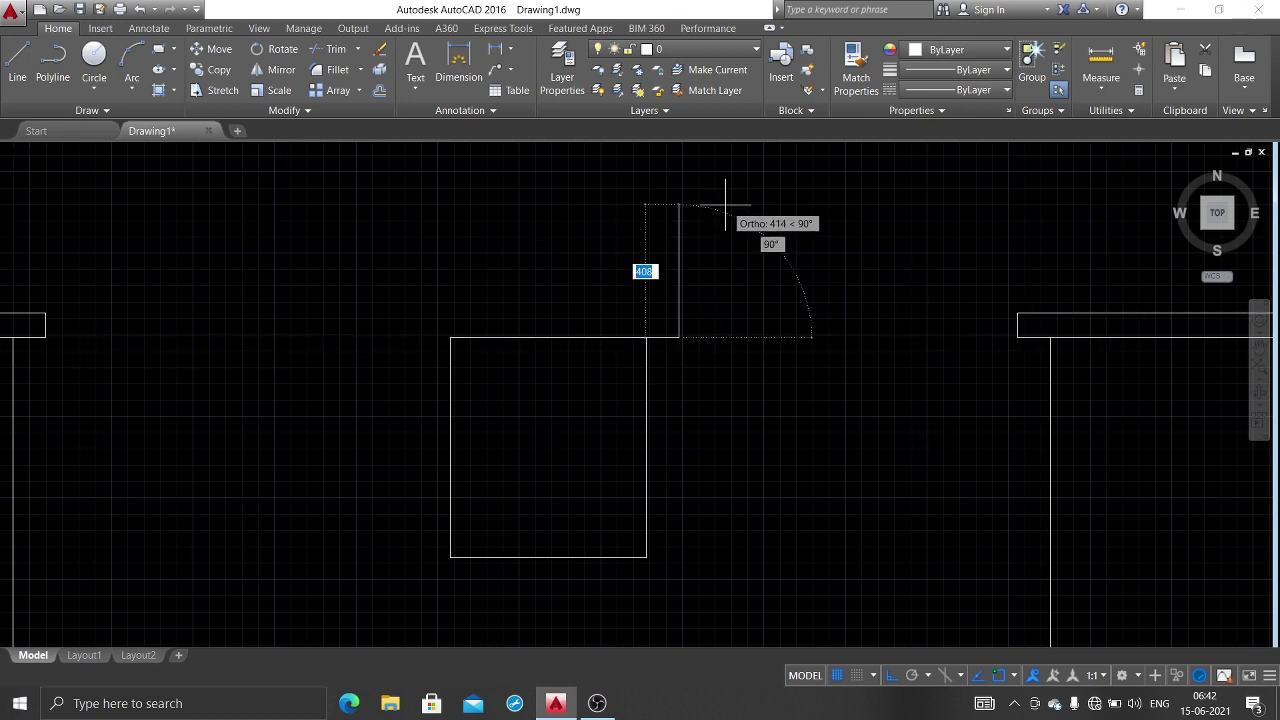
text(75)
key(Return)
key(Return)
key(Return)
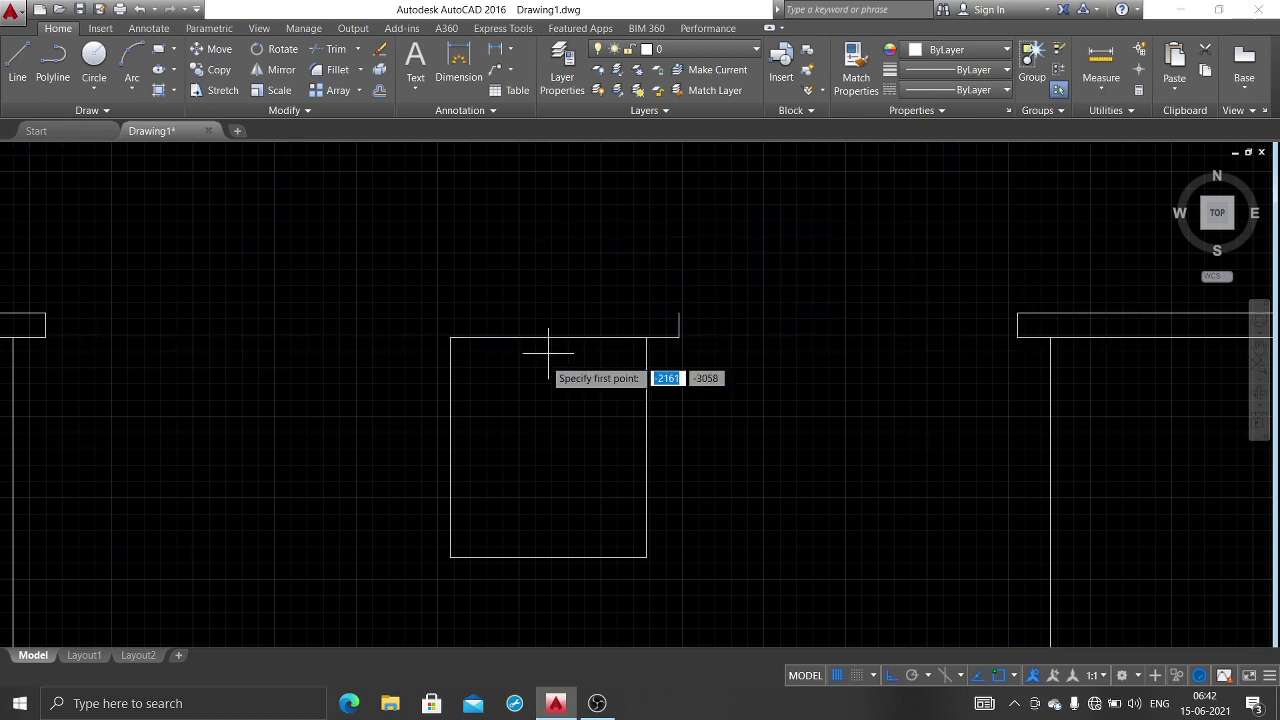
Step: Draw a matching 100 overhang and 75 high edge from the small middle window's top-left corner and close the band along its top
click(450, 337)
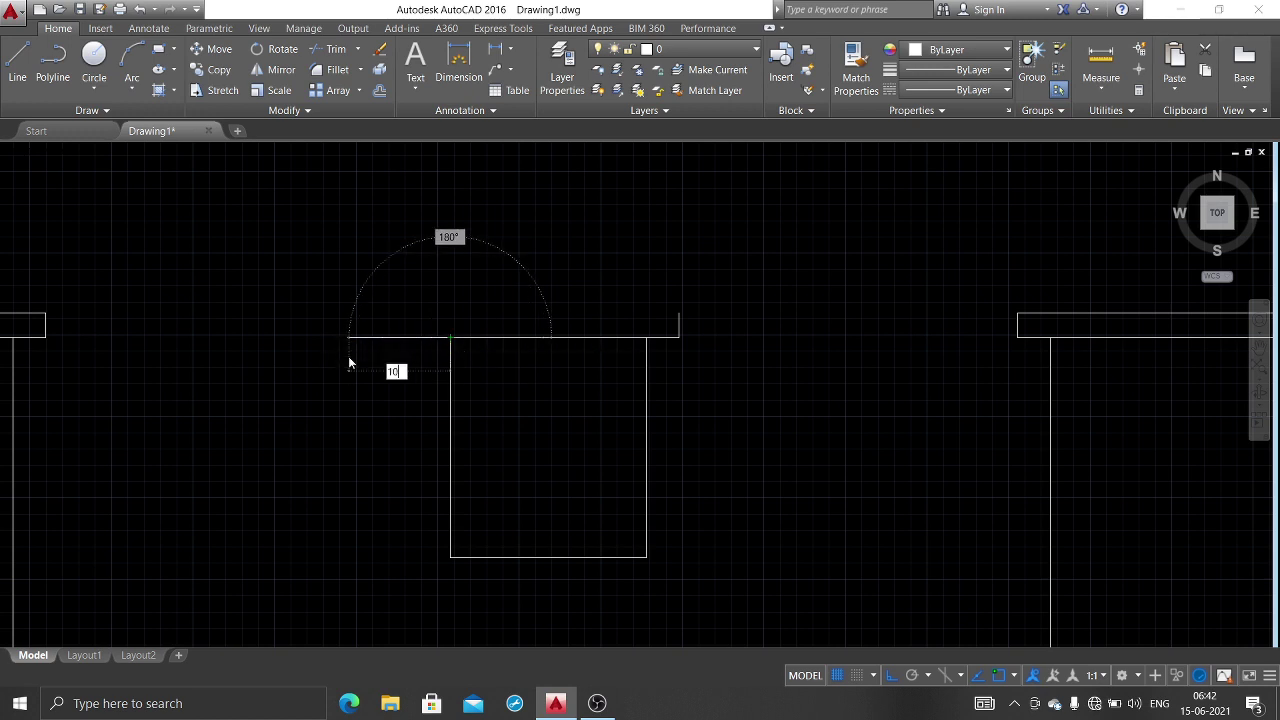
text(100)
key(Return)
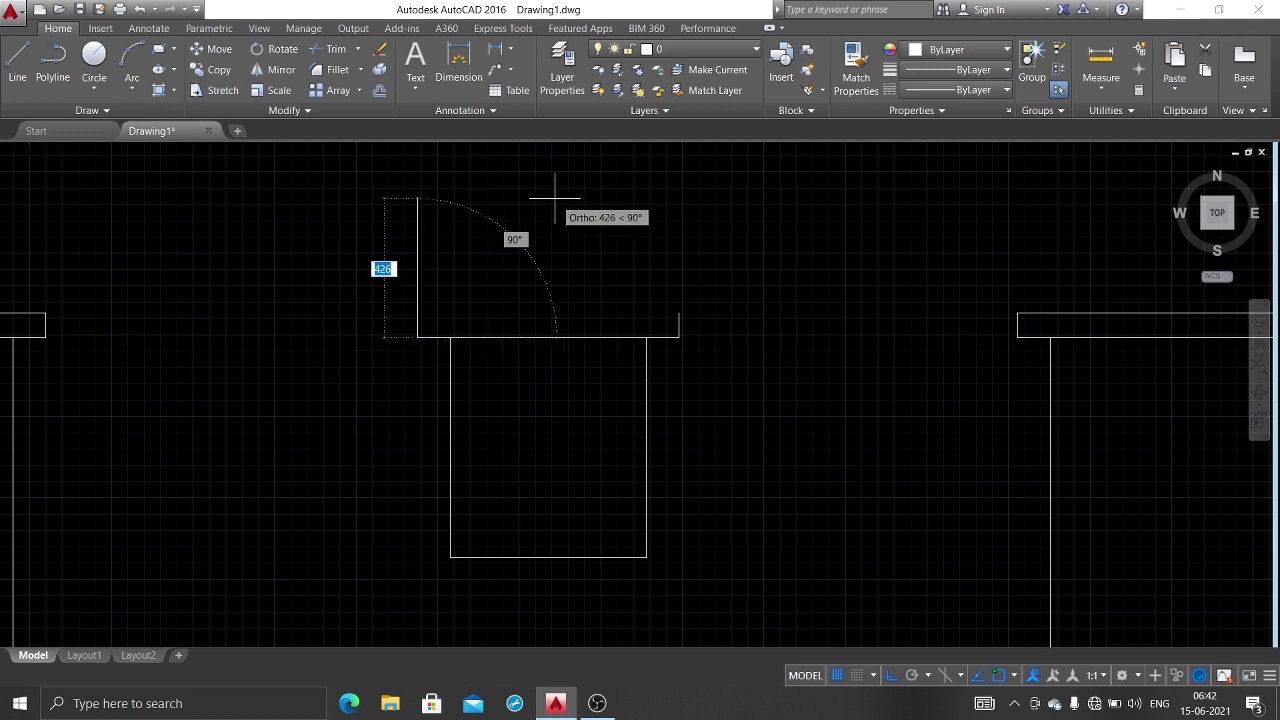
text(75)
key(Return)
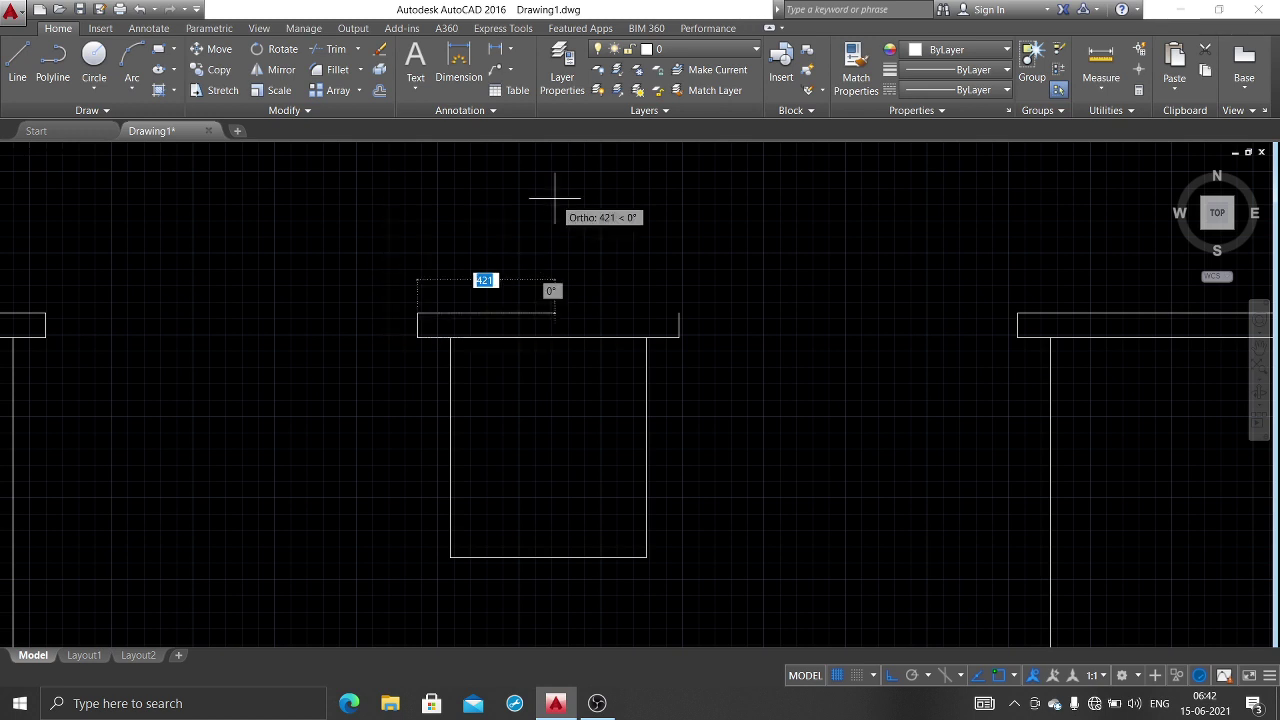
click(678, 313)
key(Return)
Step: Examine the whole elevation with its window head bands and side projections against the floor plan above it
scroll(737, 374, down, 4)
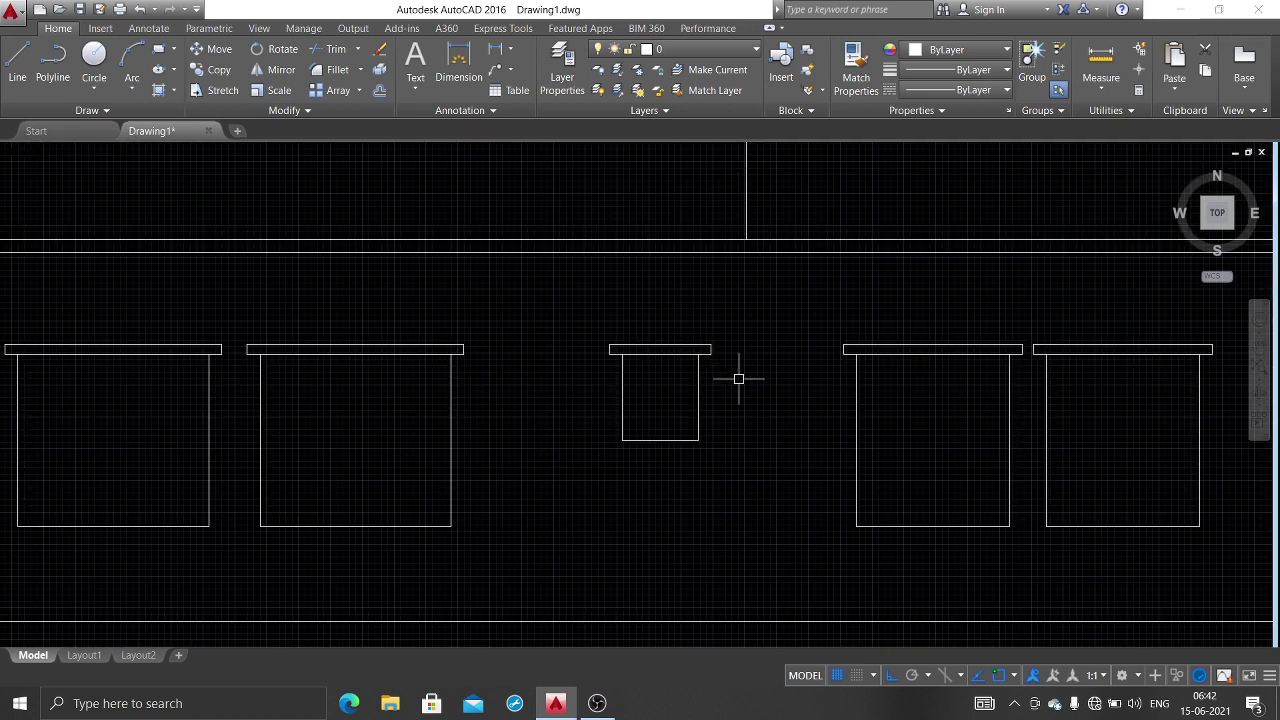
scroll(737, 372, down, 2)
scroll(823, 372, down, 2)
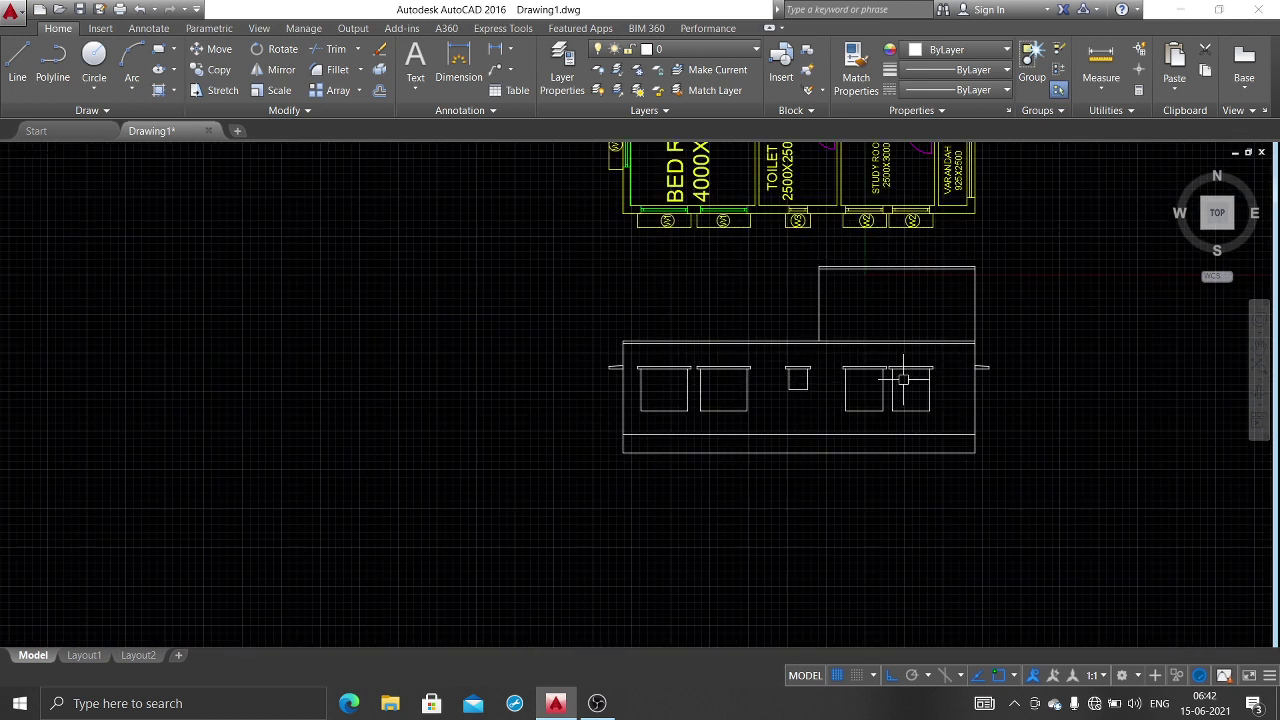
middle_drag(903, 371, 765, 388)
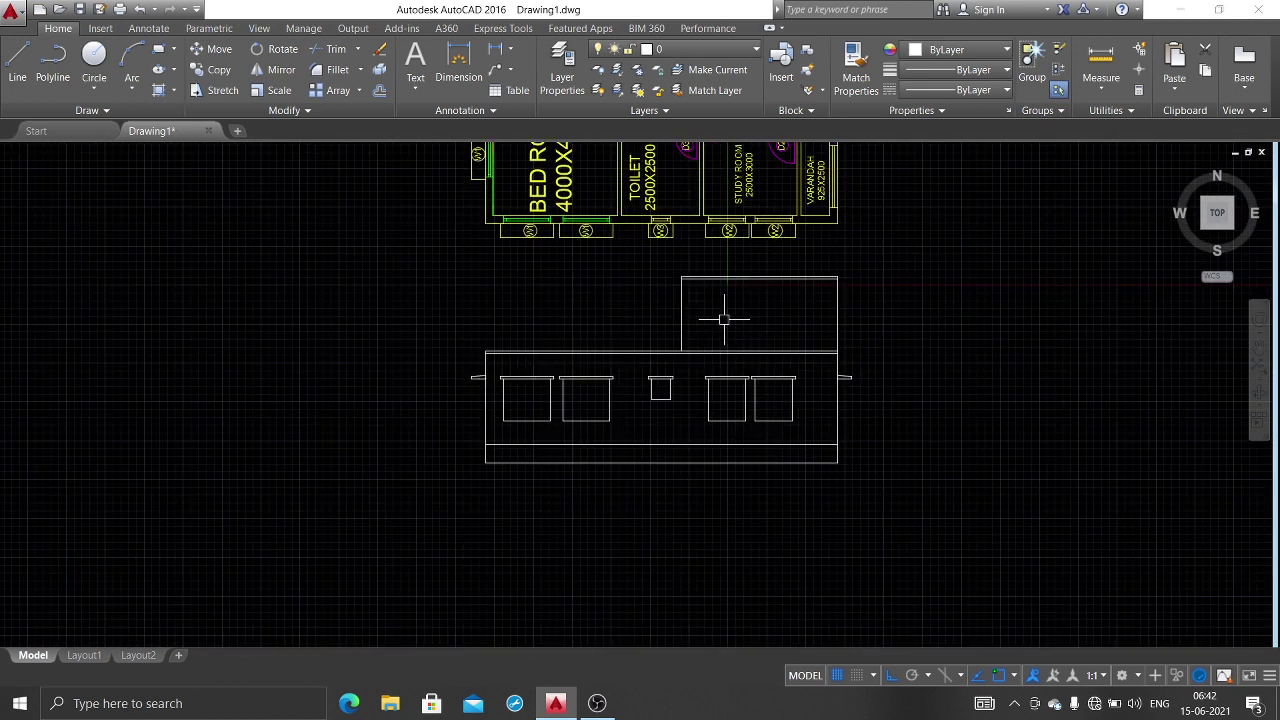
middle_drag(691, 357, 683, 437)
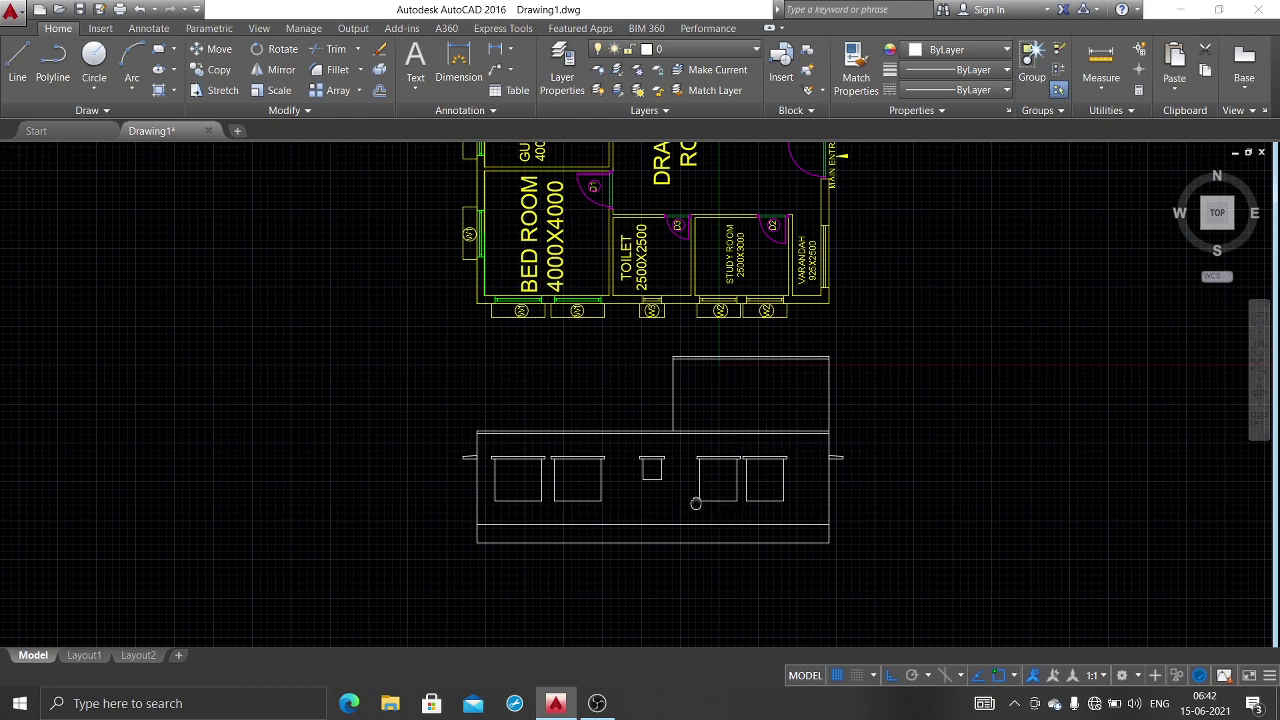
middle_drag(670, 507, 636, 458)
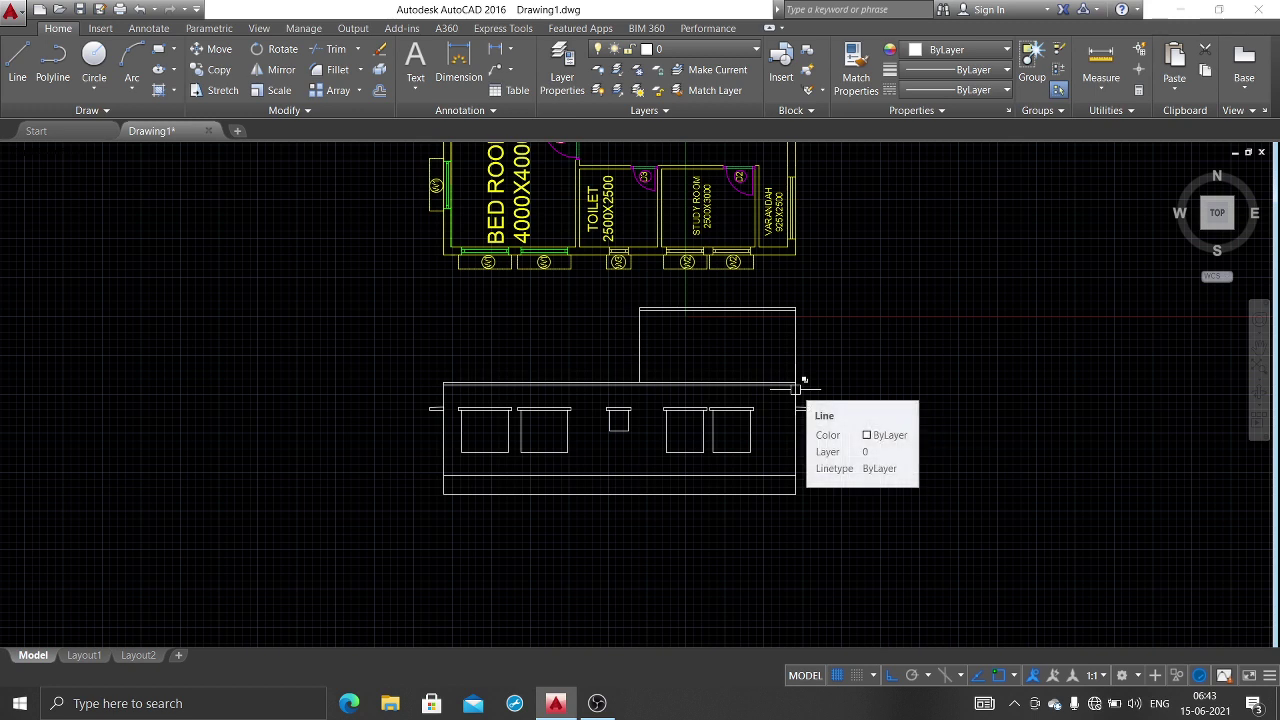
middle_drag(754, 300, 734, 375)
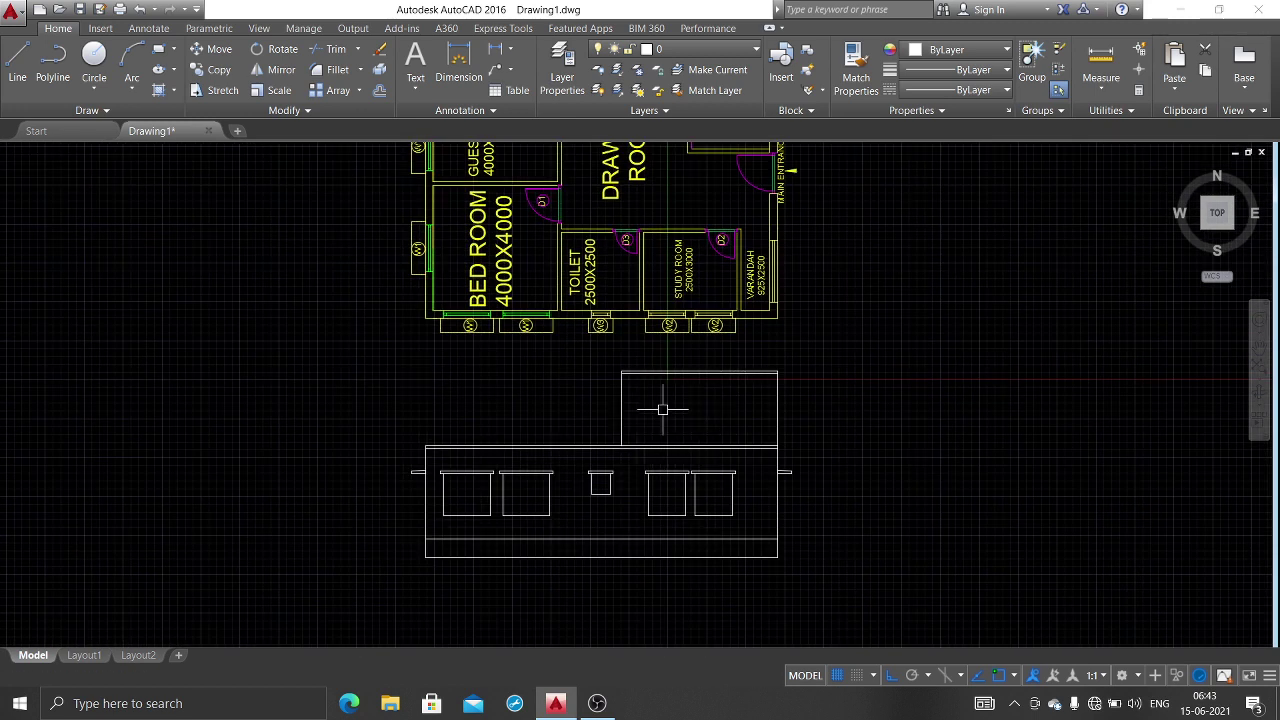
scroll(662, 409, up, 2)
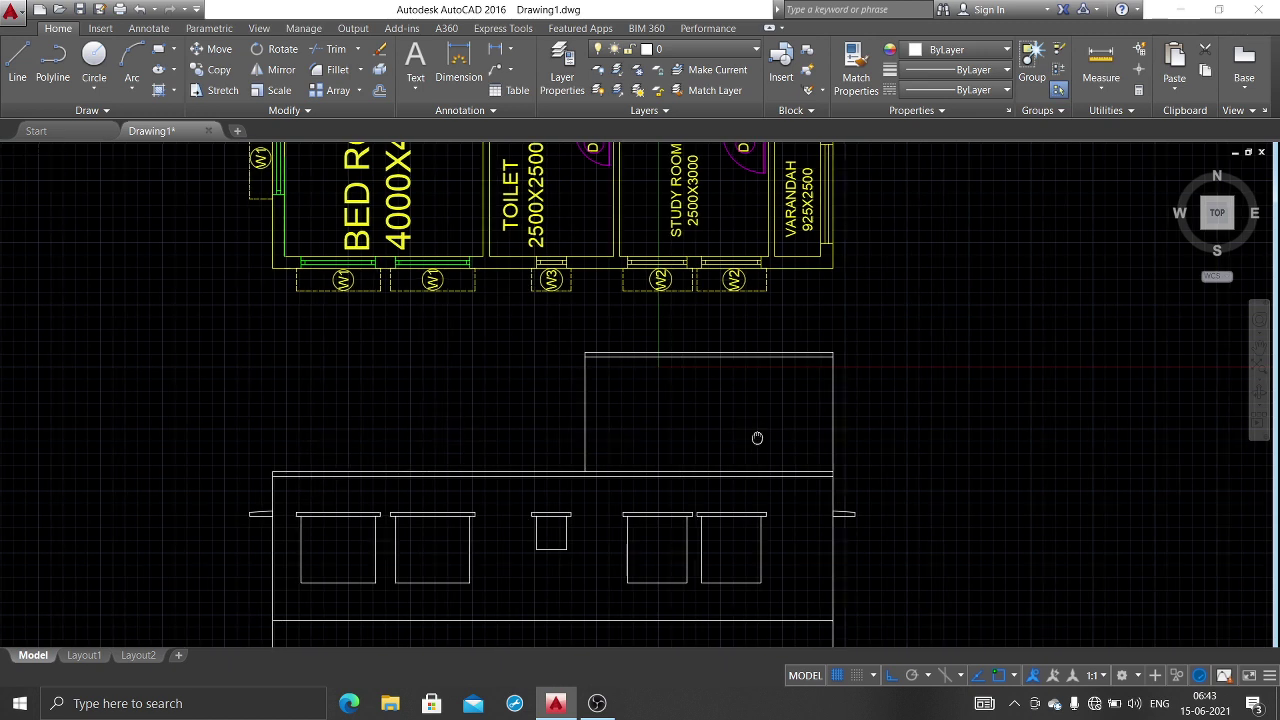
middle_drag(757, 437, 794, 491)
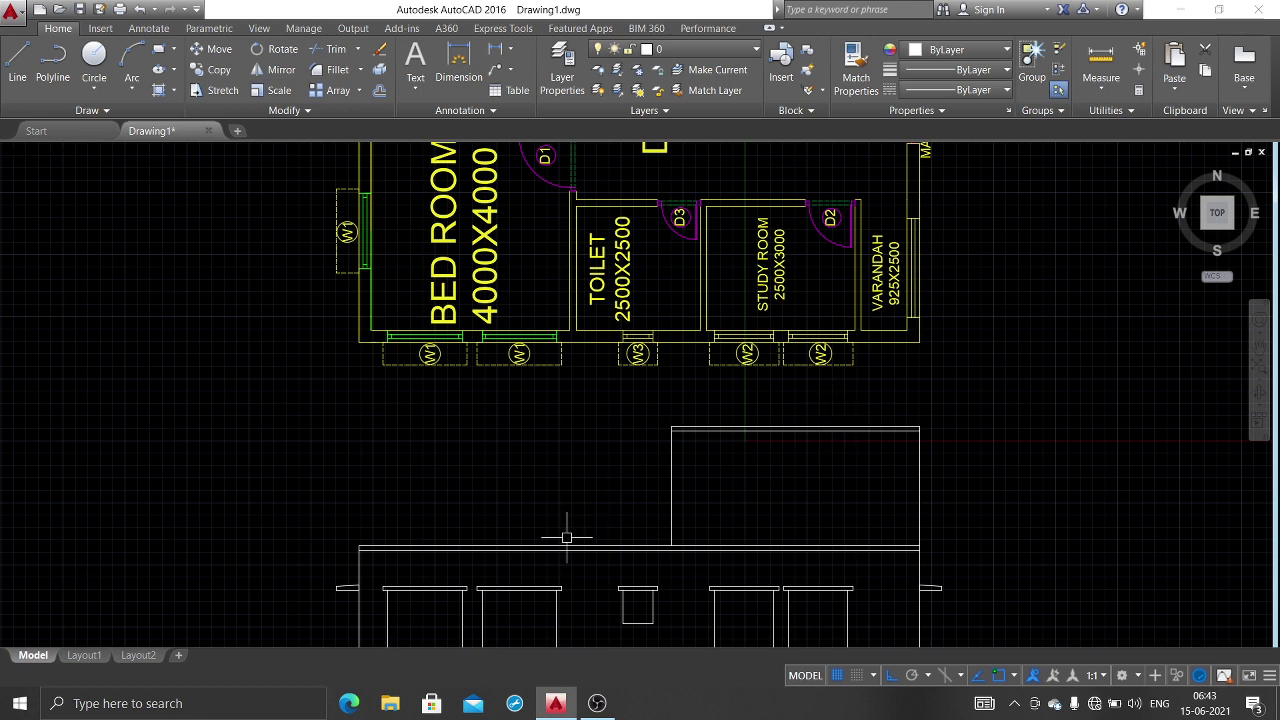
mouse_move(835, 495)
middle_down()
mouse_move(762, 366)
mouse_move(739, 419)
middle_up()
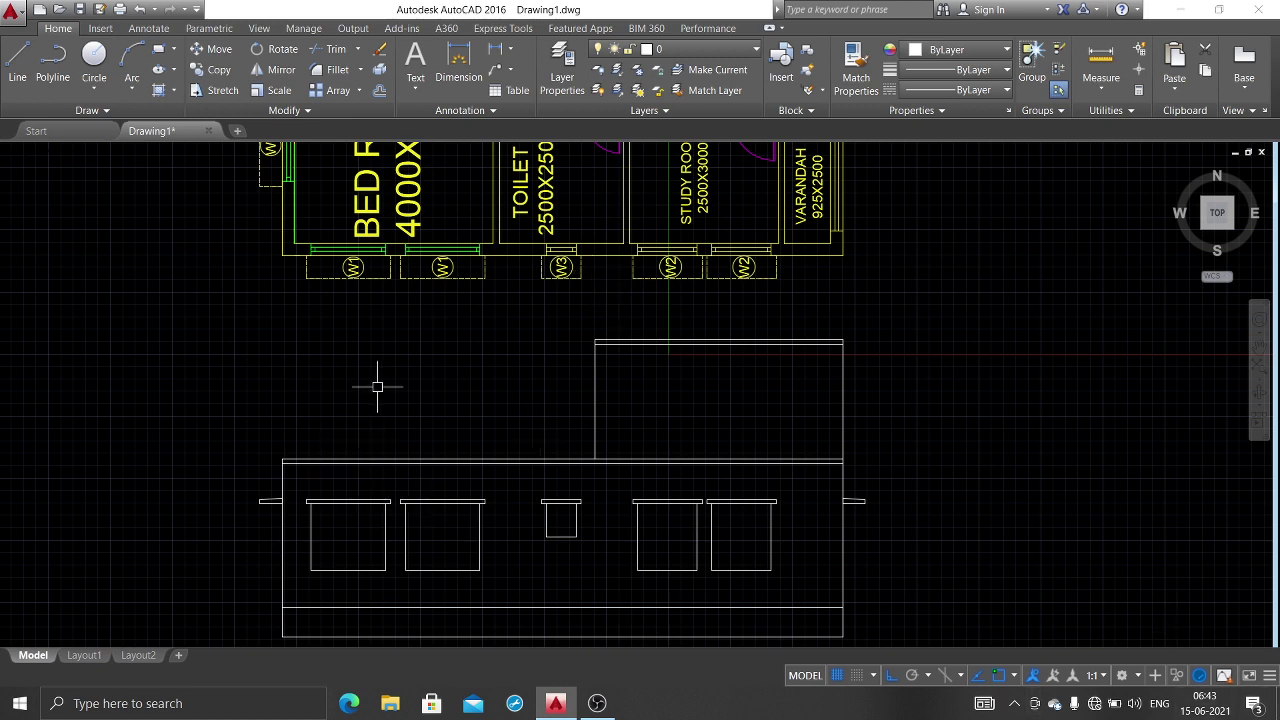
middle_drag(459, 412, 503, 374)
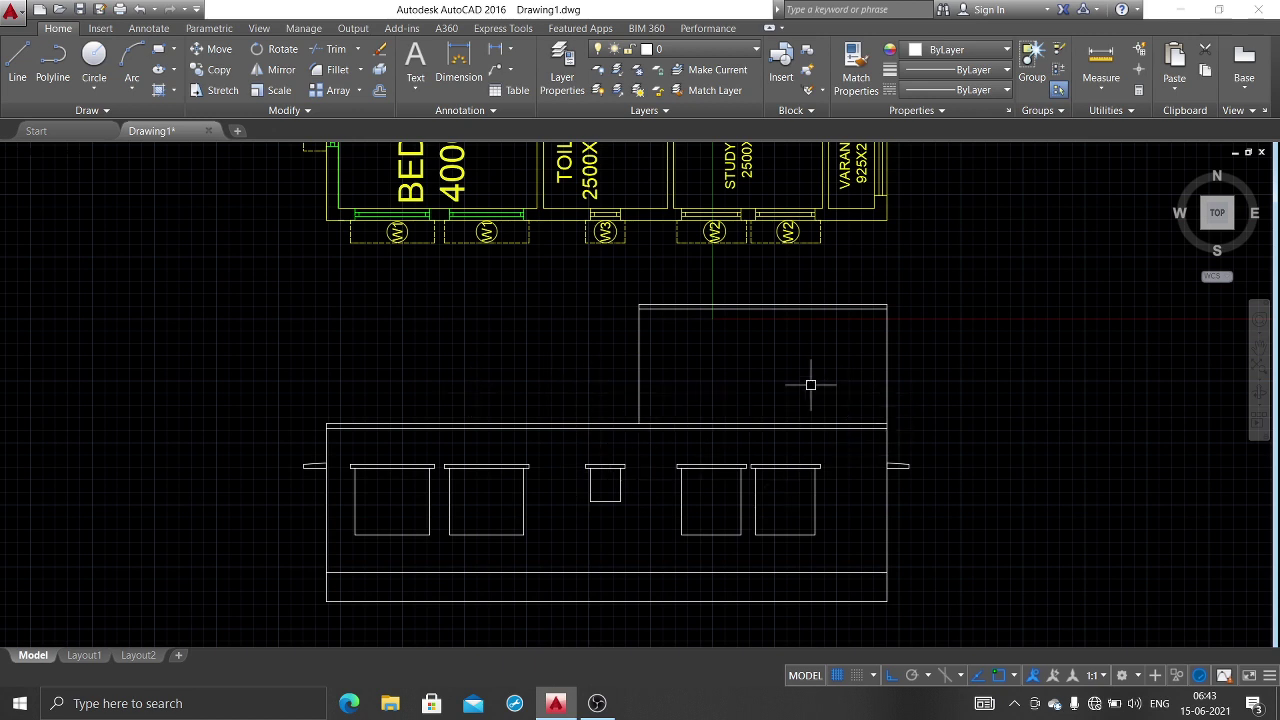
middle_drag(598, 428, 592, 437)
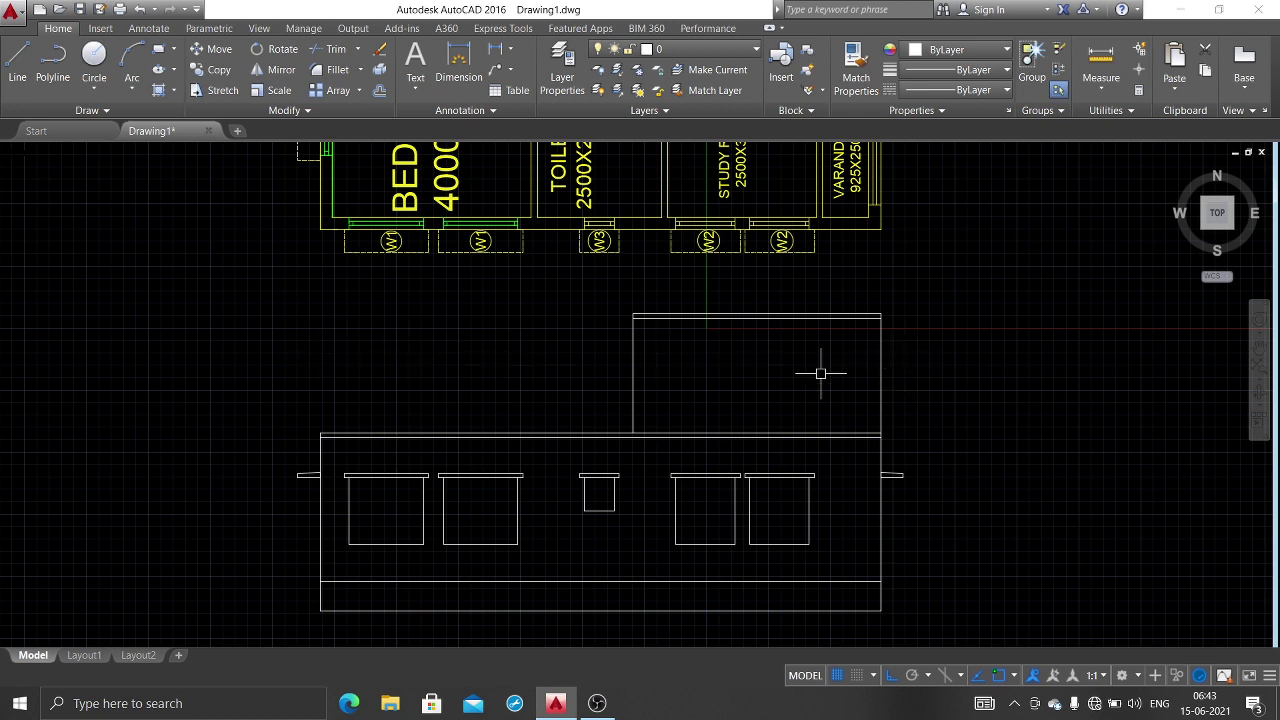
middle_drag(719, 445, 663, 541)
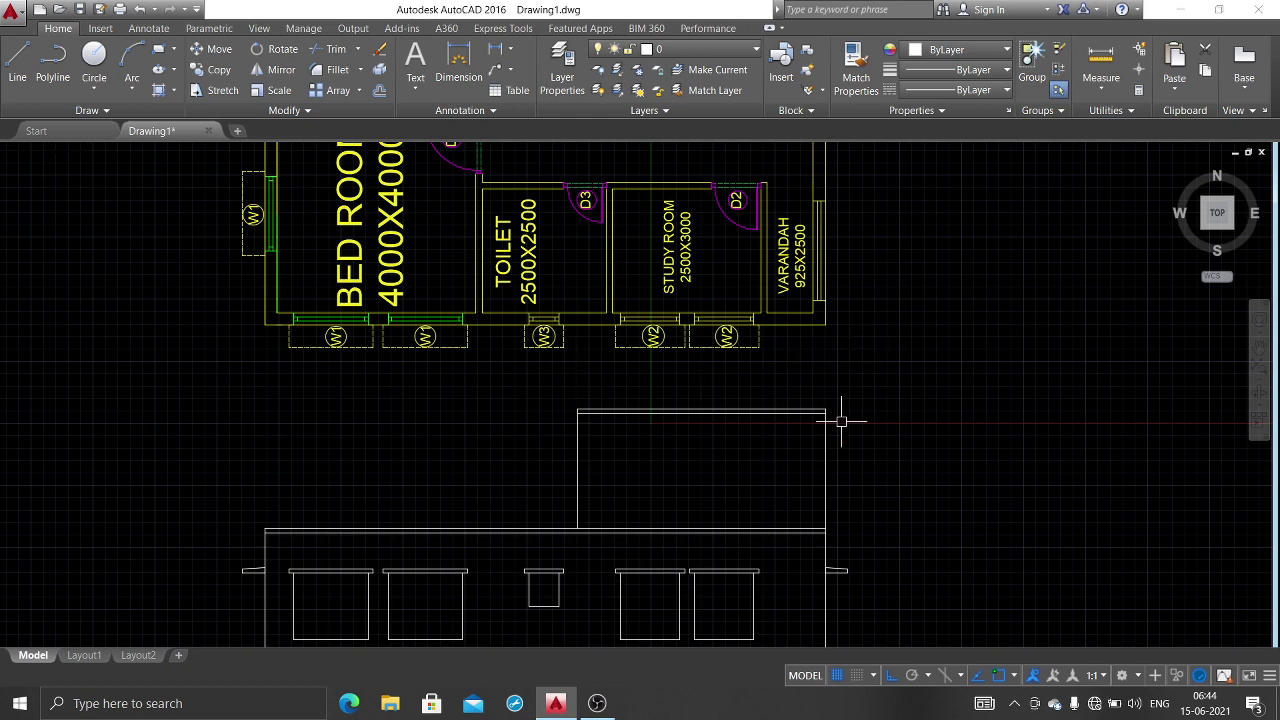
scroll(794, 445, down, 3)
scroll(683, 537, up, 2)
middle_drag(671, 535, 341, 403)
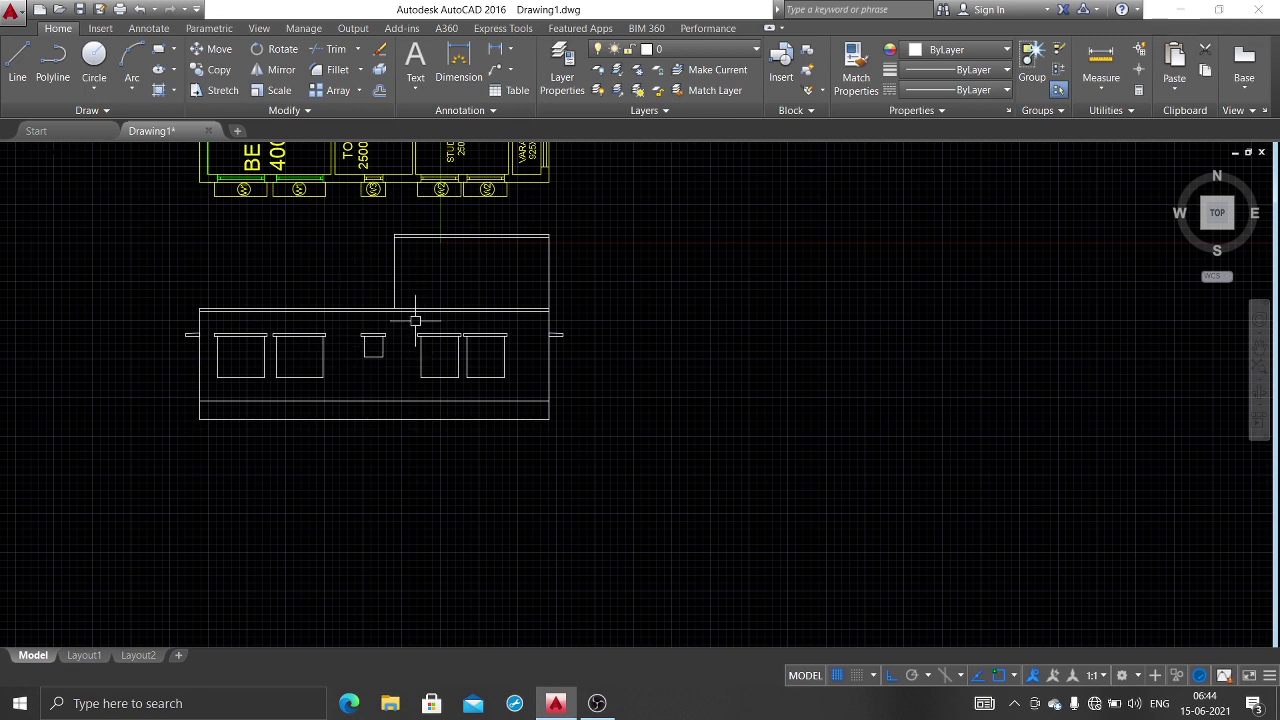
middle_drag(415, 320, 515, 395)
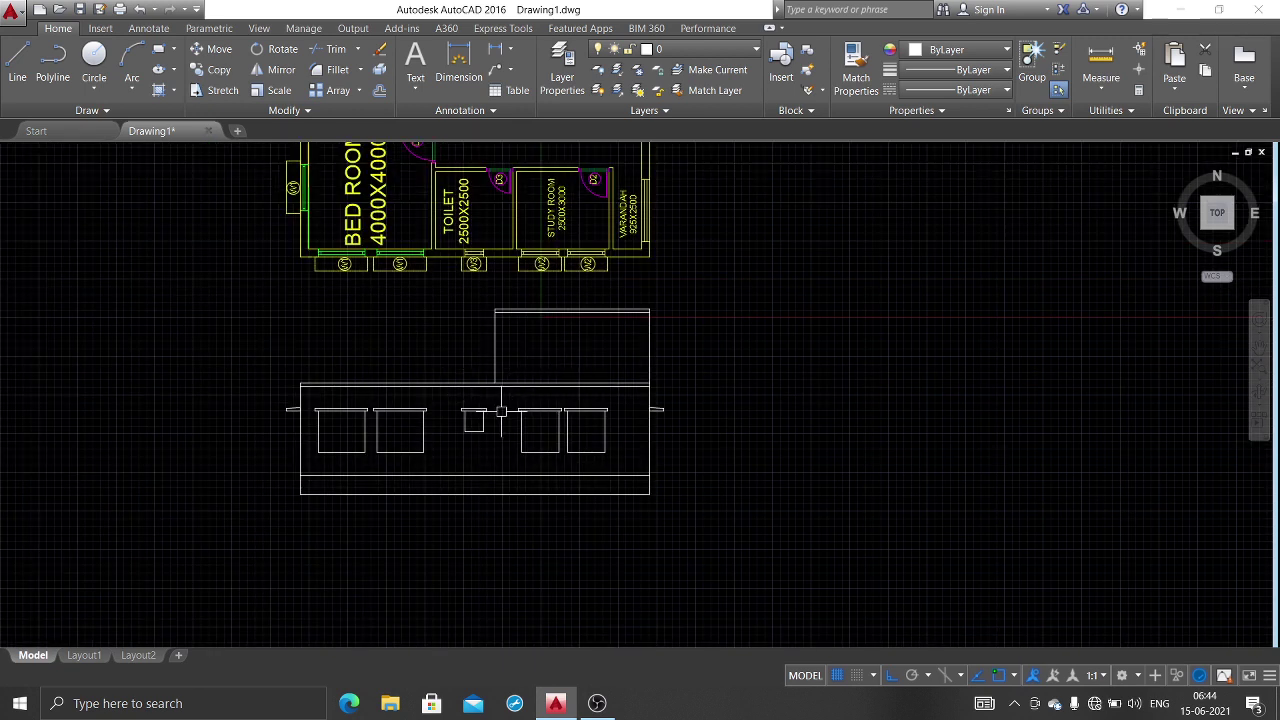
scroll(423, 437, up, 2)
middle_drag(334, 449, 422, 447)
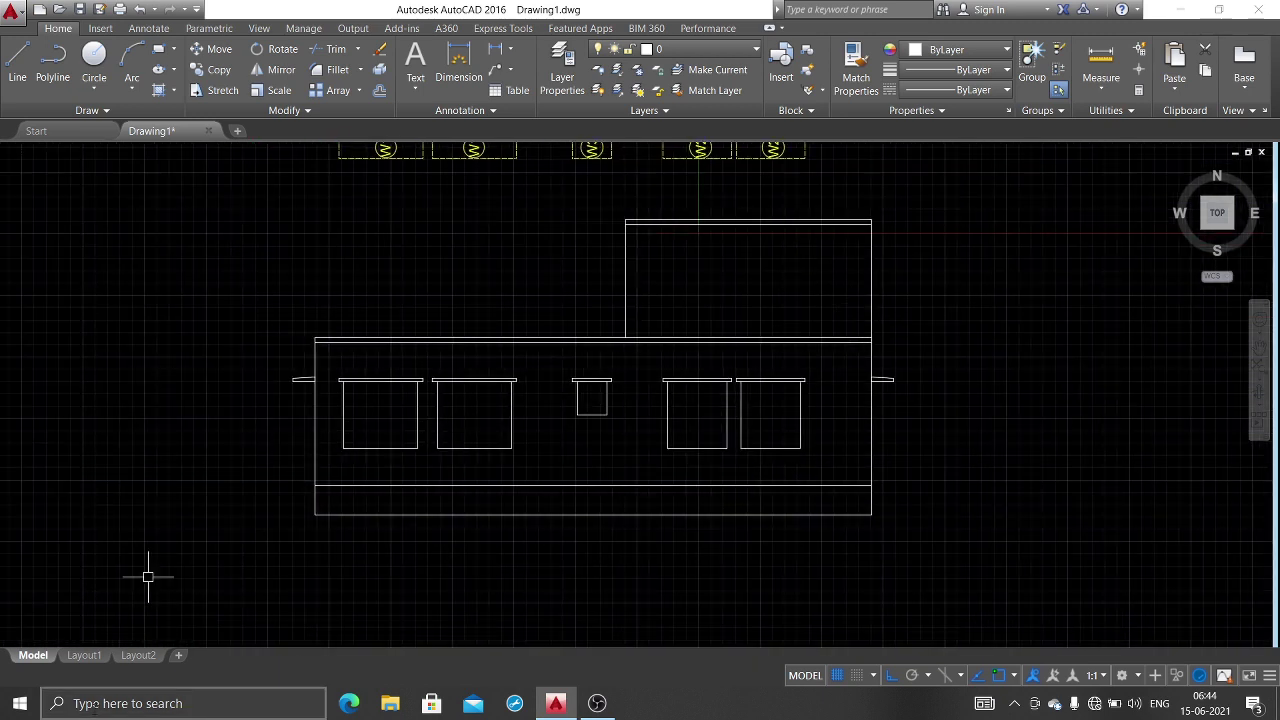
Step: Draw a short outward projection from the right end of the plinth's top line, with a 600 edge down to the base
text(l)
key(Return)
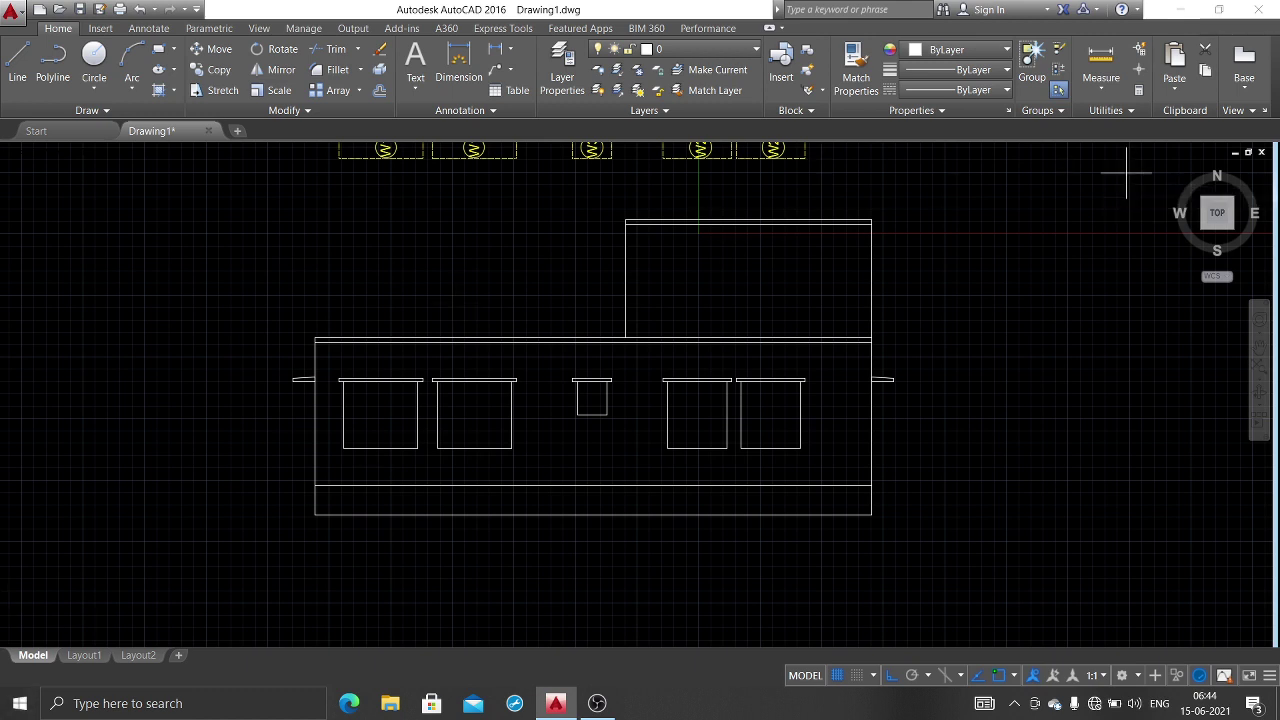
click(871, 486)
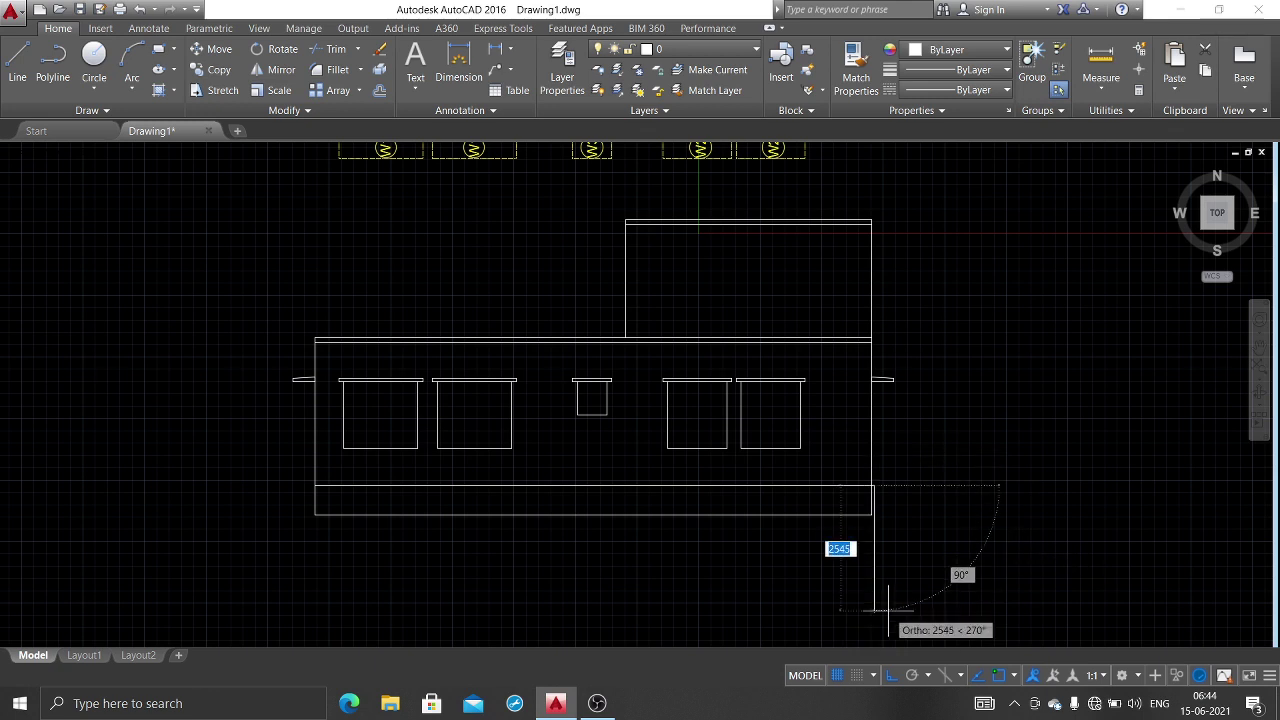
text(600)
key(Return)
key(F8)
key(F8)
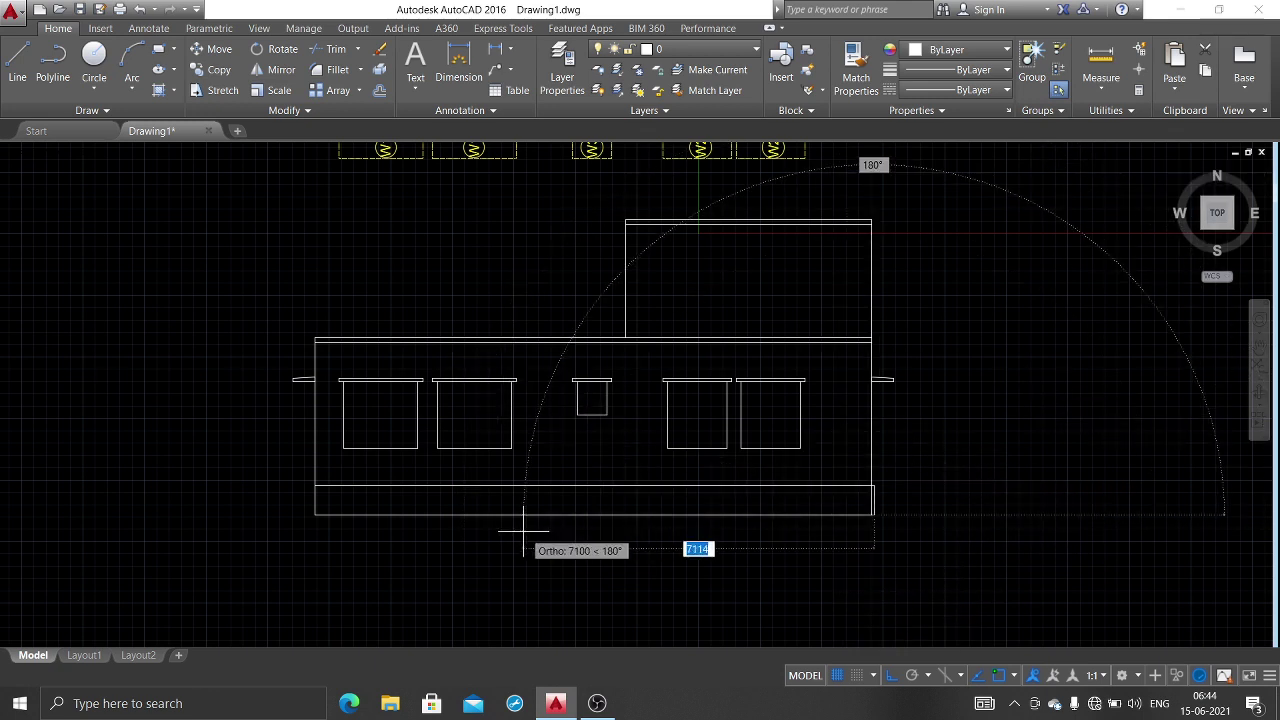
key(Escape)
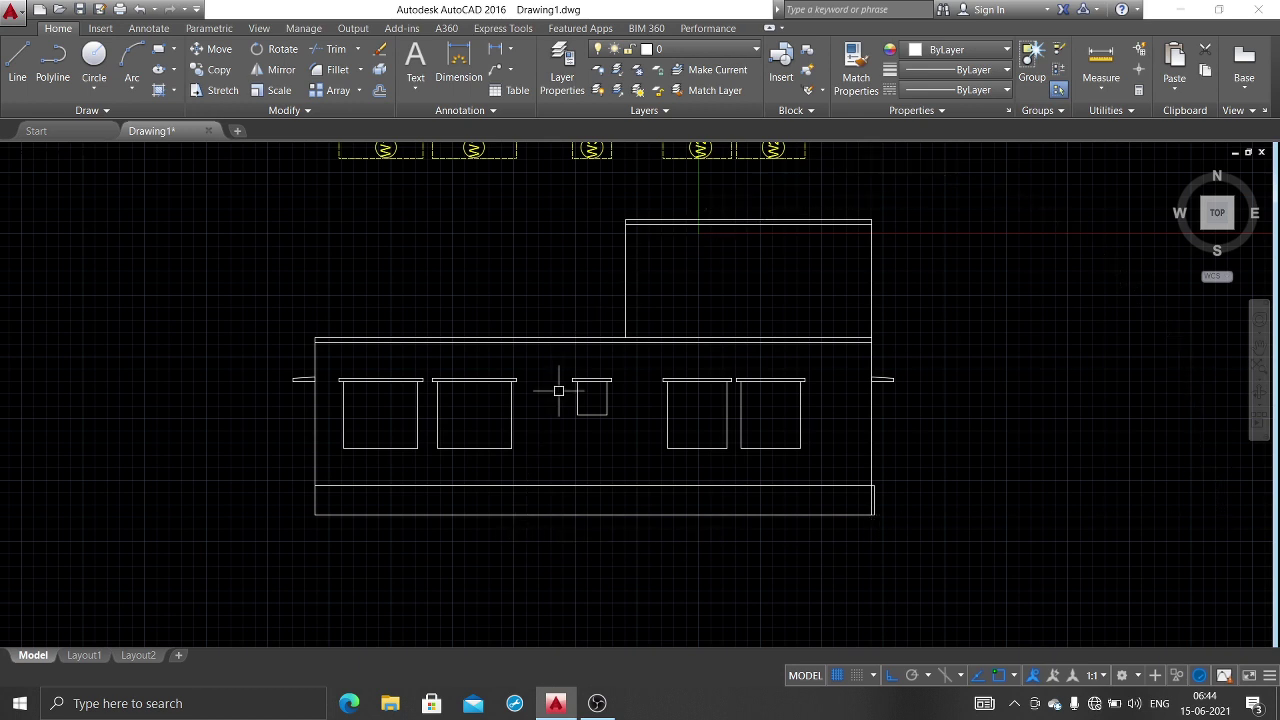
Step: Trim the right wall line where it crosses the plinth
middle_drag(551, 430, 670, 432)
scroll(980, 506, up, 4)
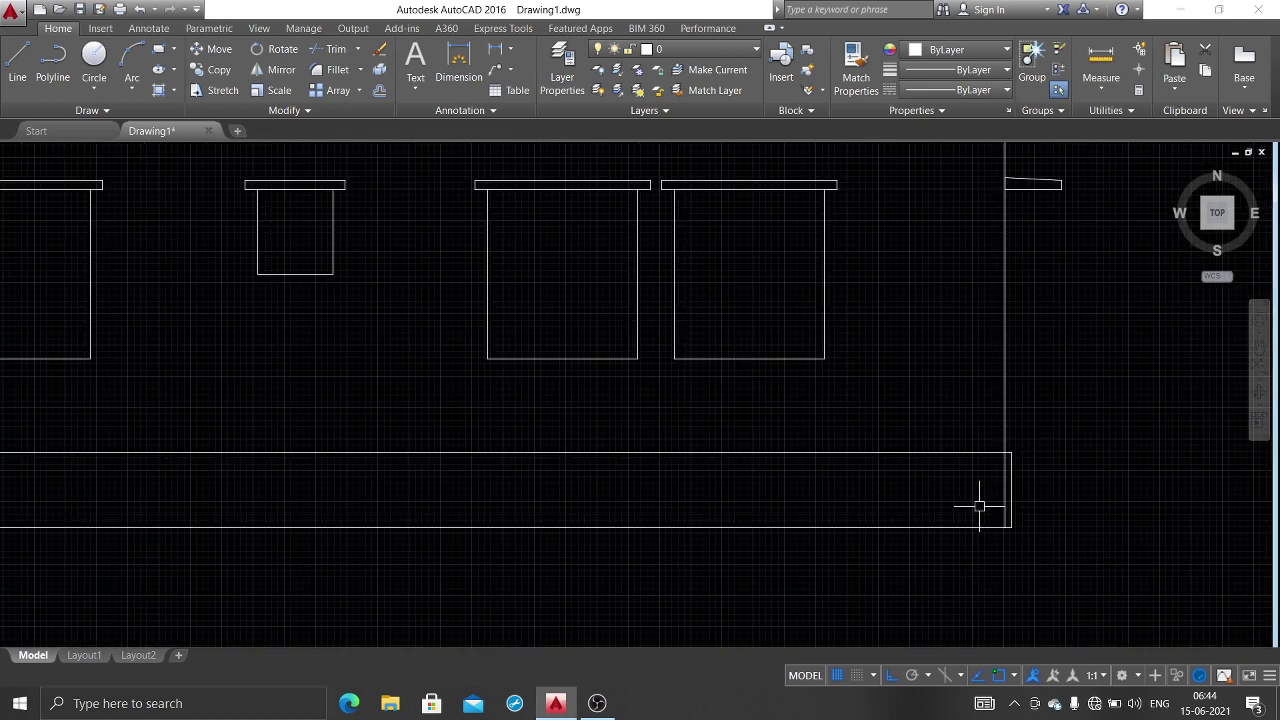
text(TR)
key(Return)
key(Return)
click(1005, 490)
key(Return)
Step: Draw a matching short projection from the left end of the plinth's top line, with a 600 edge down to the base
scroll(840, 540, down, 3)
scroll(1129, 480, up, 4)
scroll(1000, 430, up, 3)
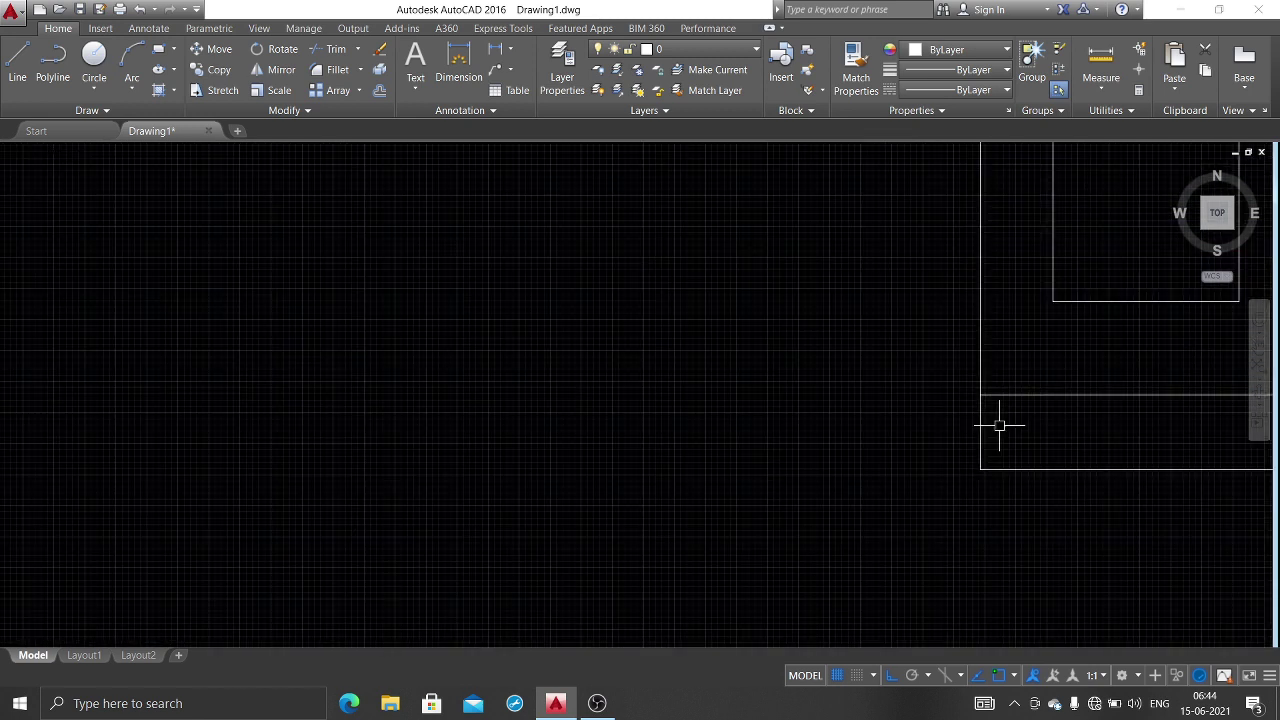
text(l)
key(Return)
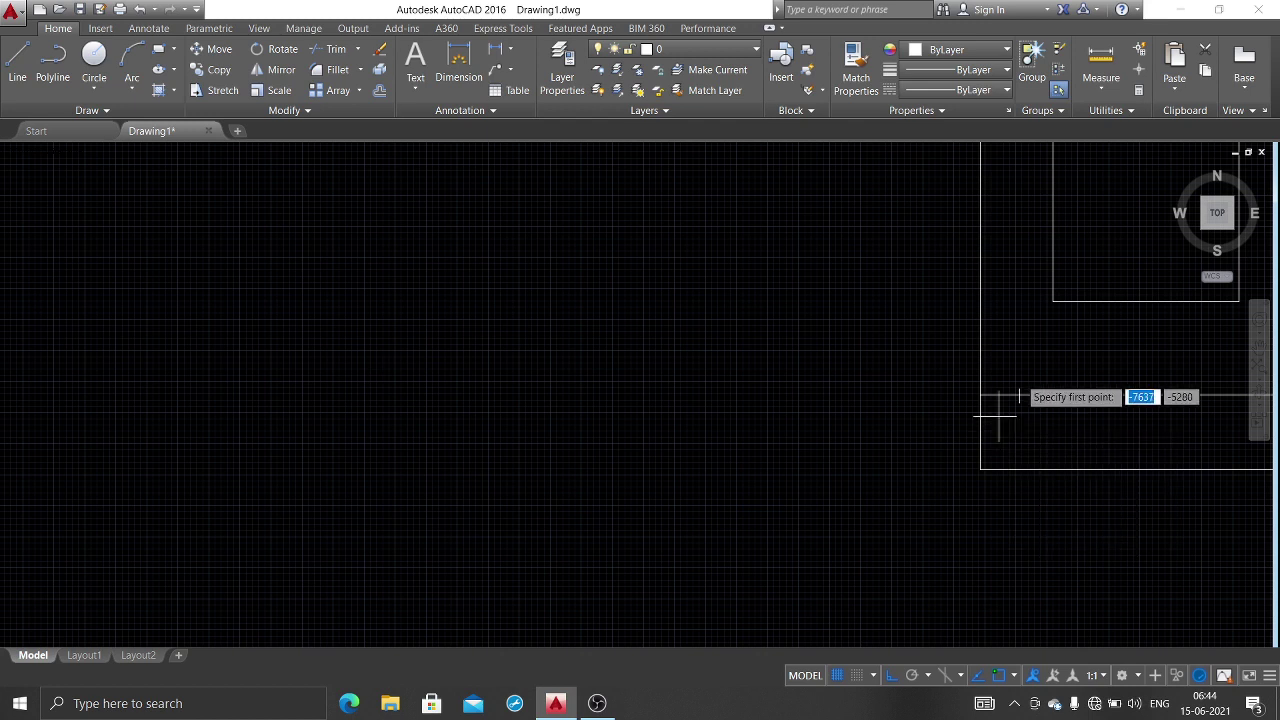
click(980, 395)
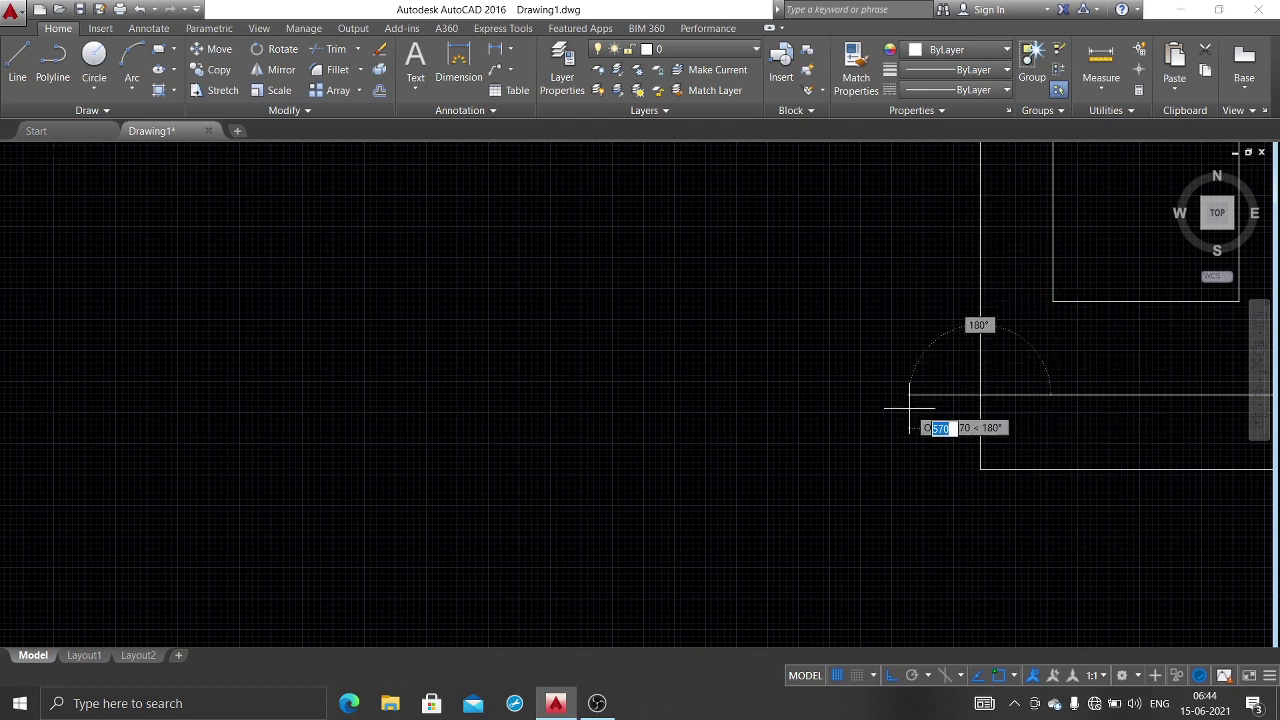
click(940, 418)
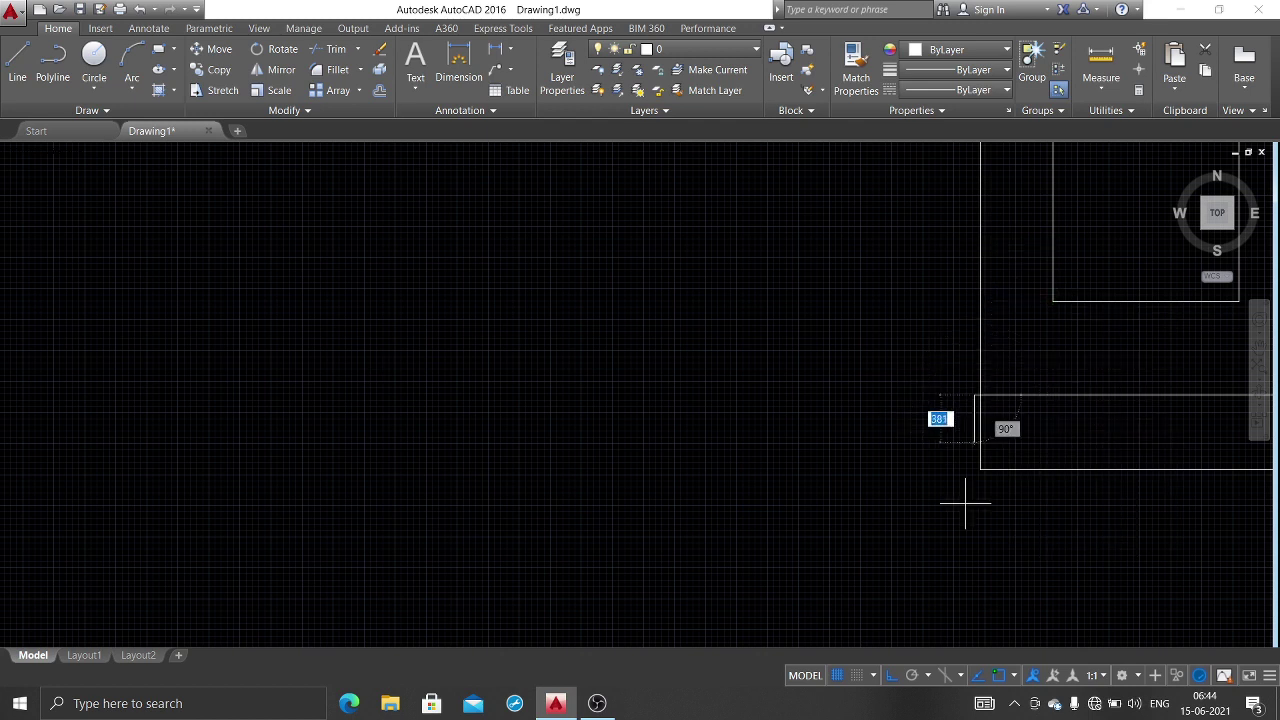
text(600)
key(Return)
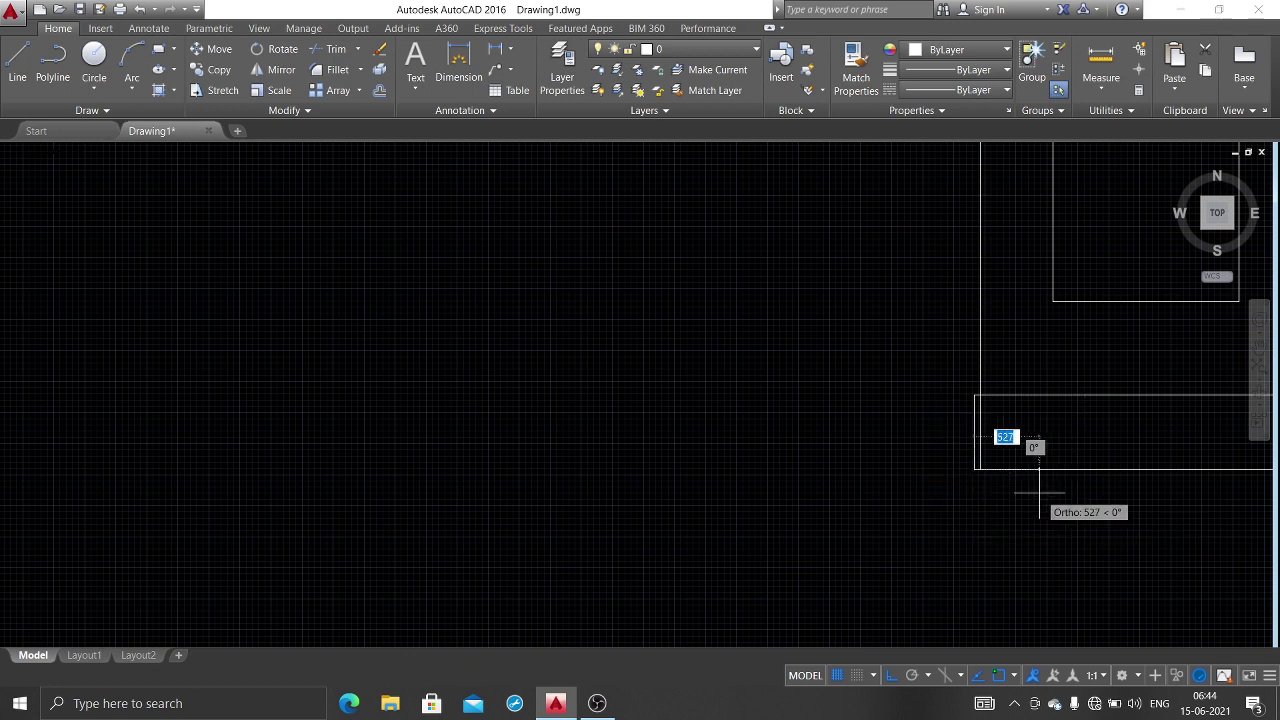
key(Escape)
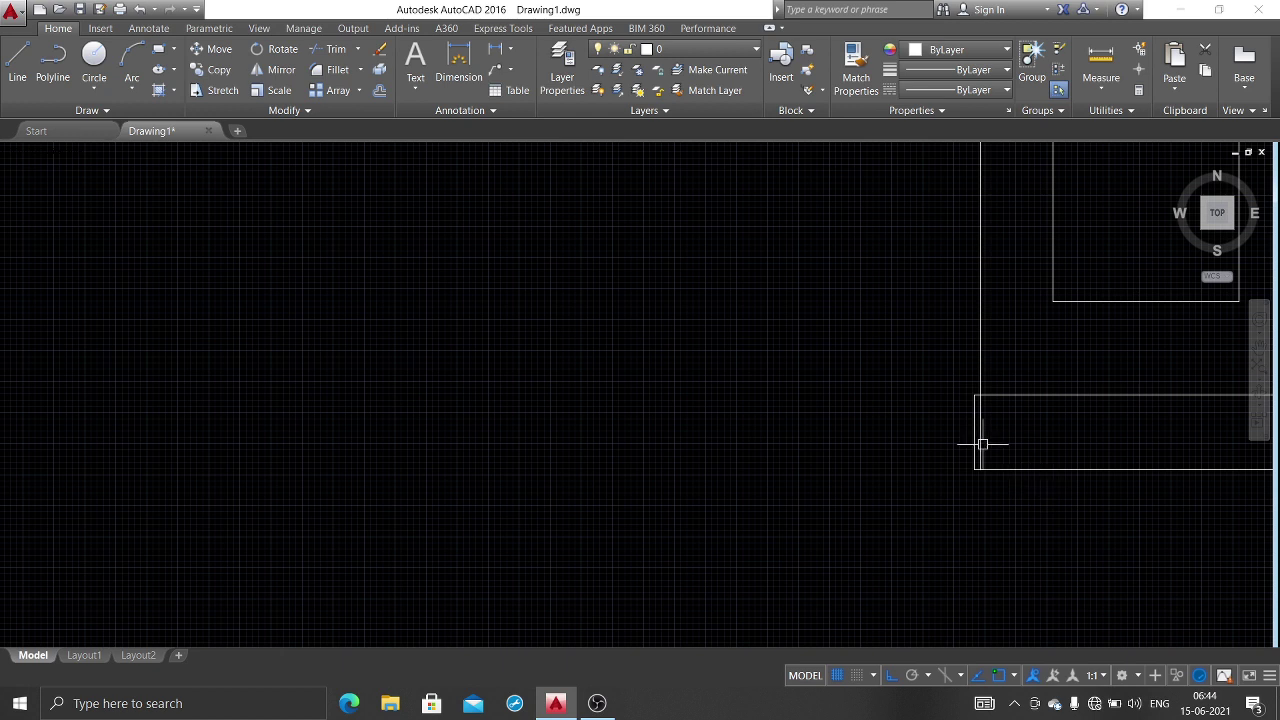
Step: Trim the left wall line where it crosses the plinth
text(tr)
key(Return)
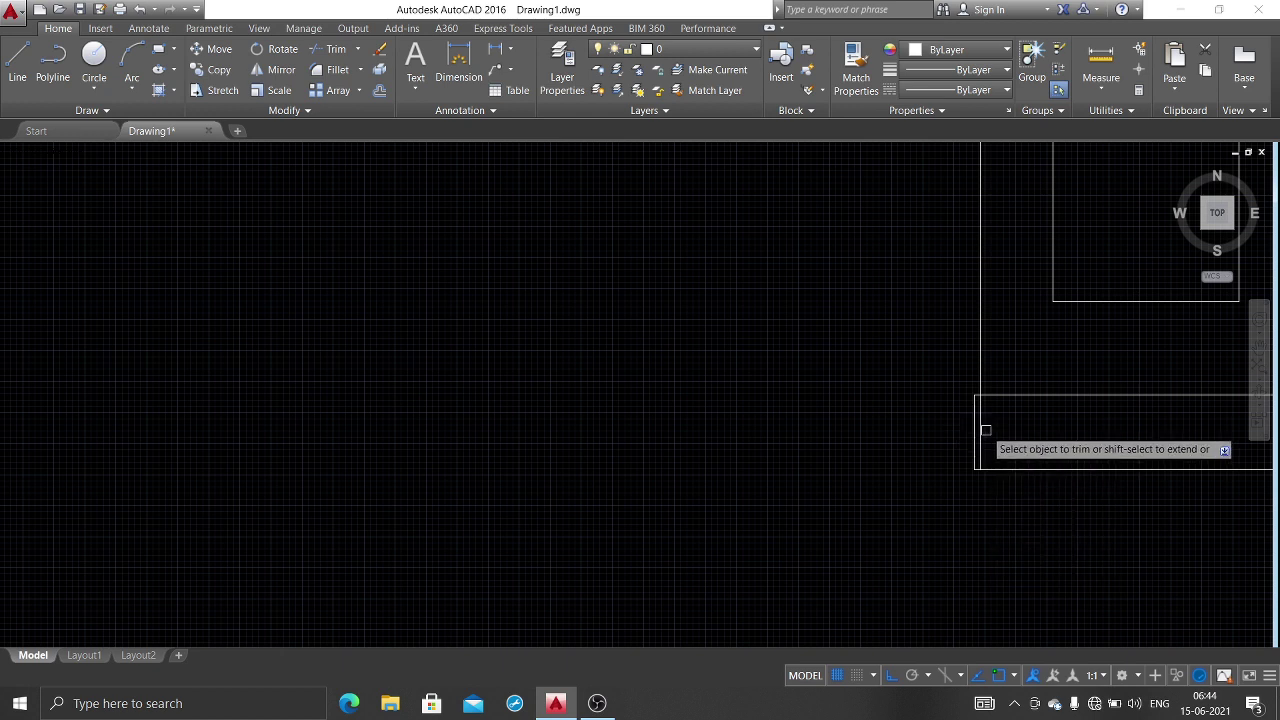
click(983, 428)
scroll(1033, 445, down, 4)
middle_drag(990, 446, 734, 451)
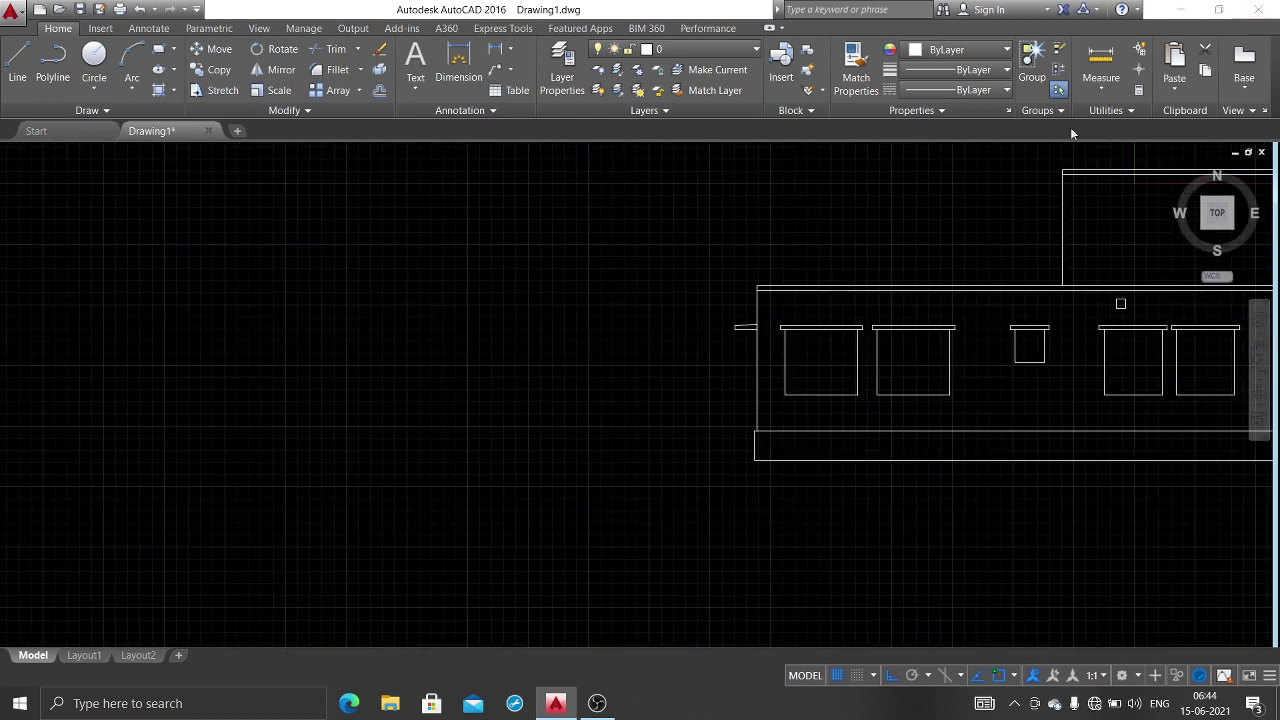
Step: Draw the roof slab's right end projection: 50 outward from its top corner, 100 down and 50 back to the wall
middle_drag(1031, 277, 621, 257)
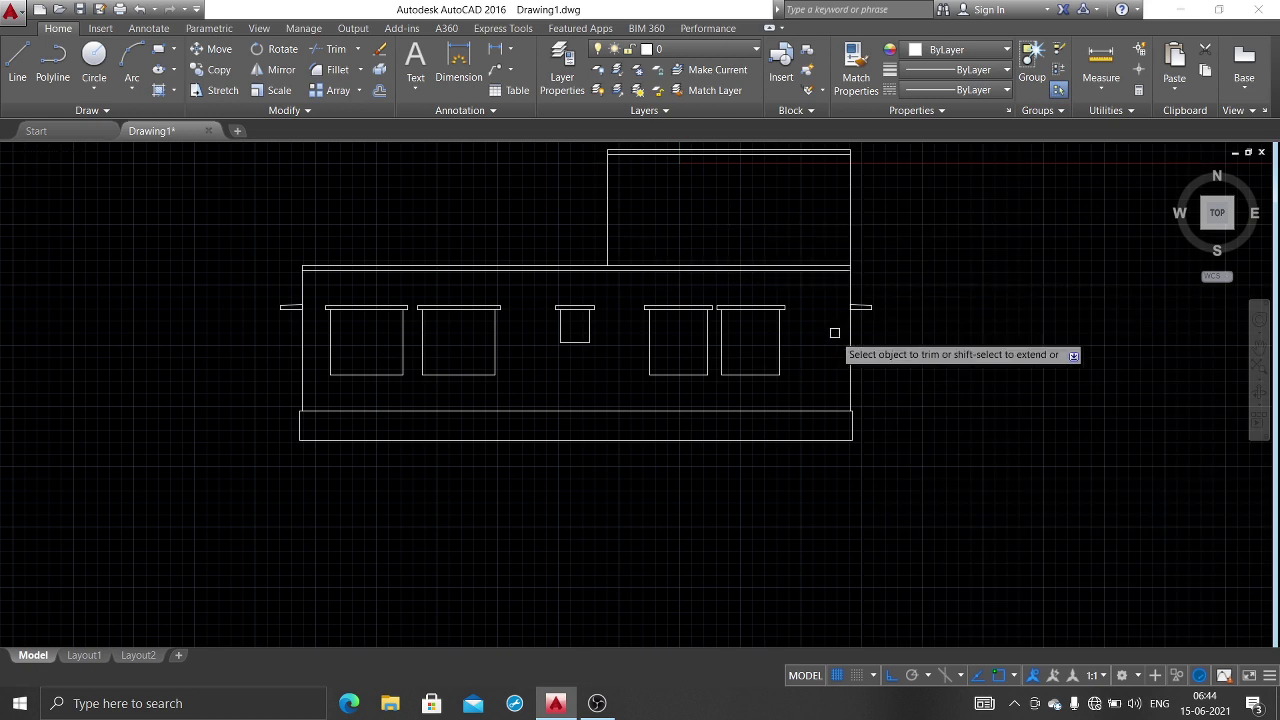
scroll(840, 293, up, 5)
key(Escape)
text(l)
key(Return)
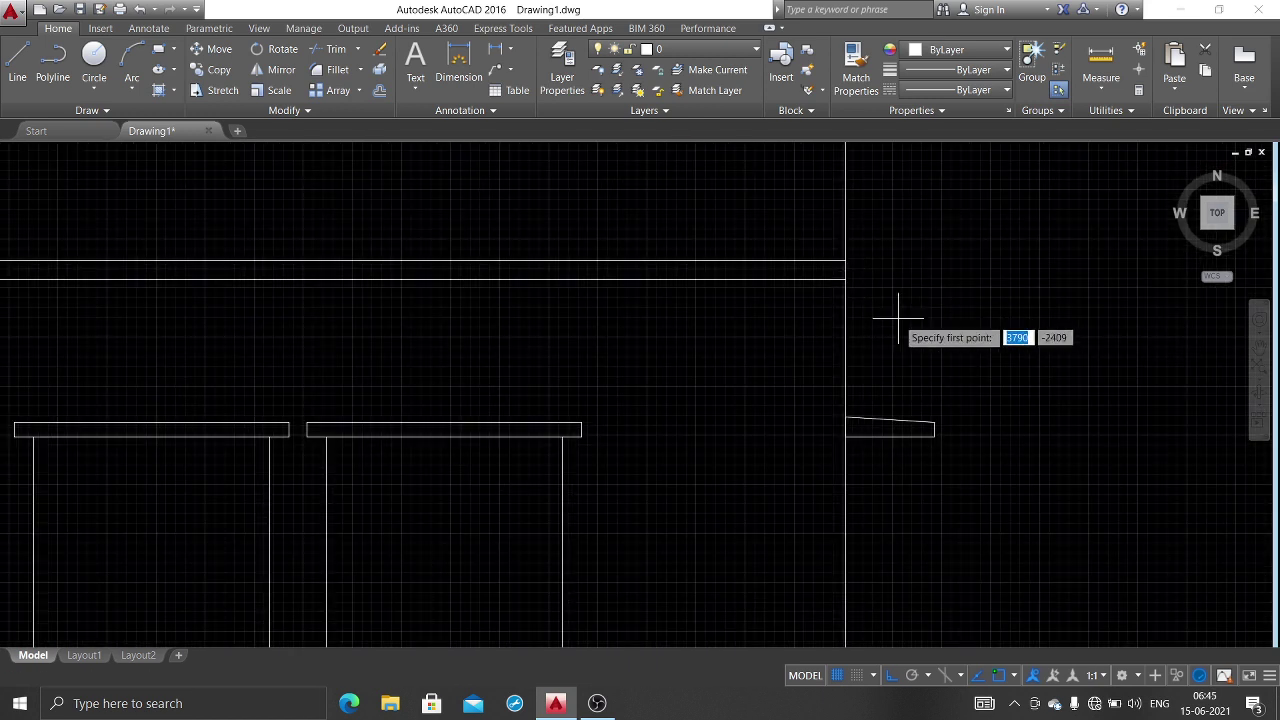
click(846, 262)
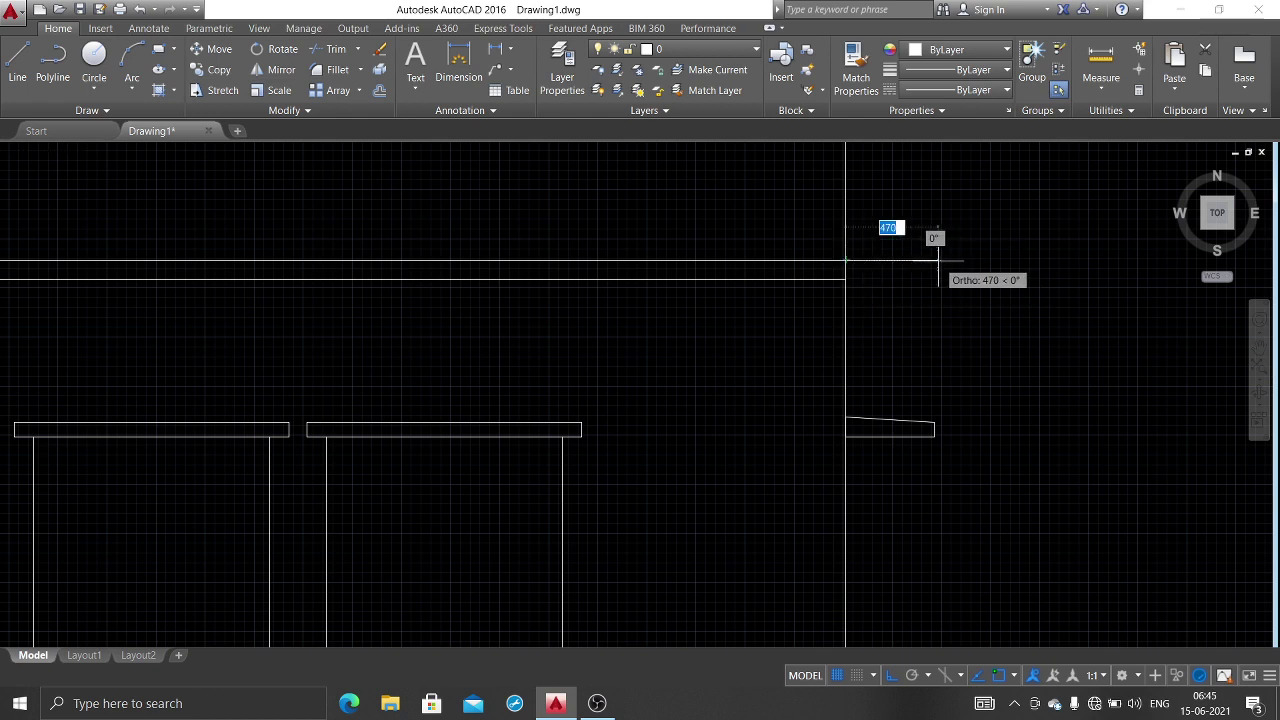
text(50)
key(Return)
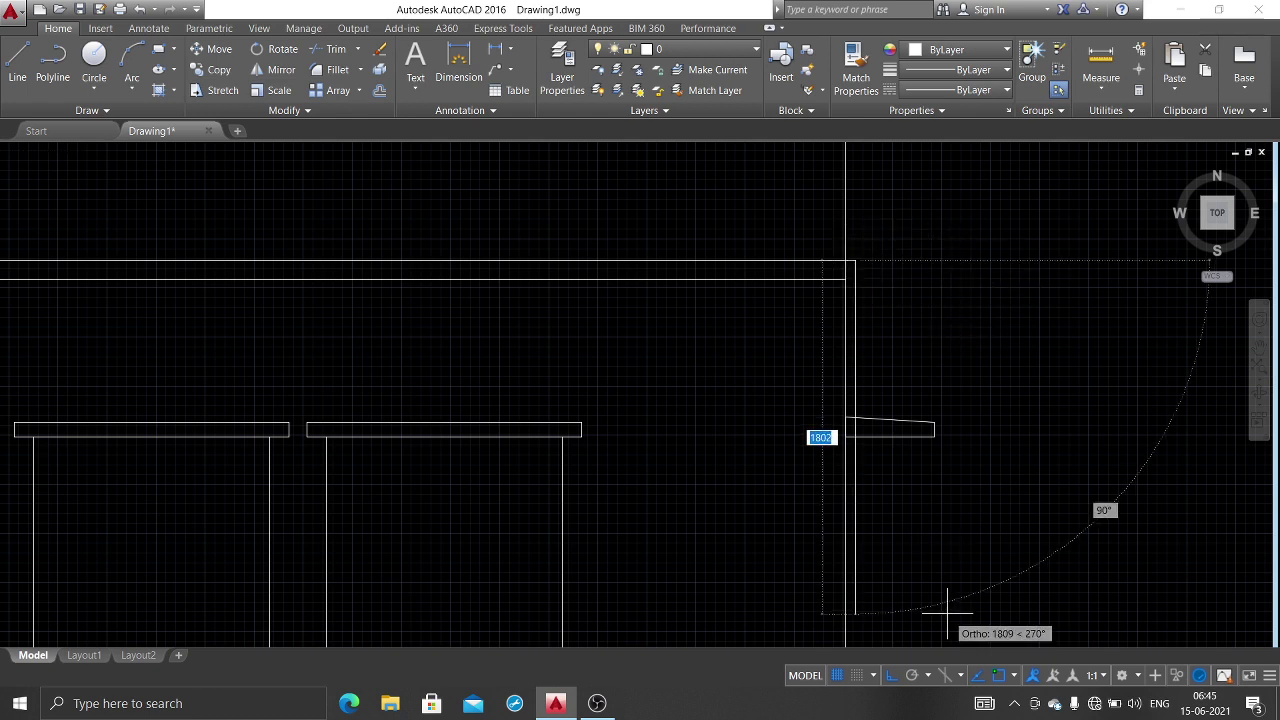
text(100)
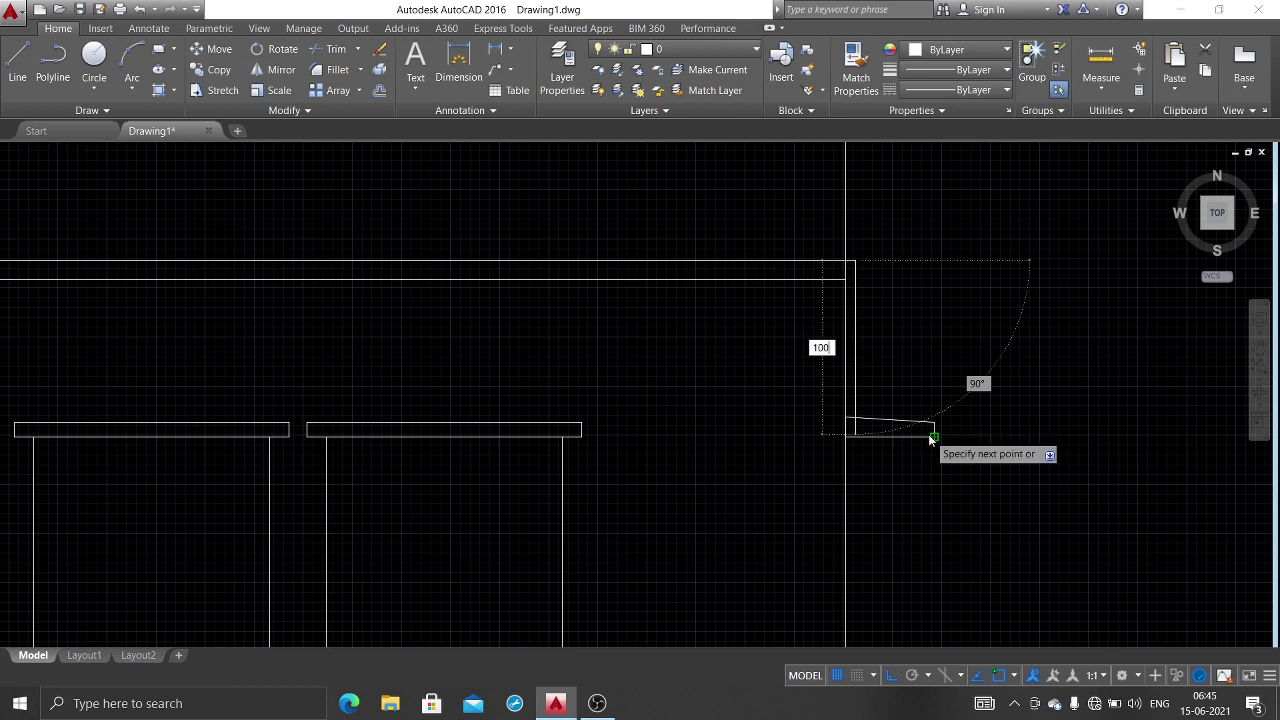
key(Return)
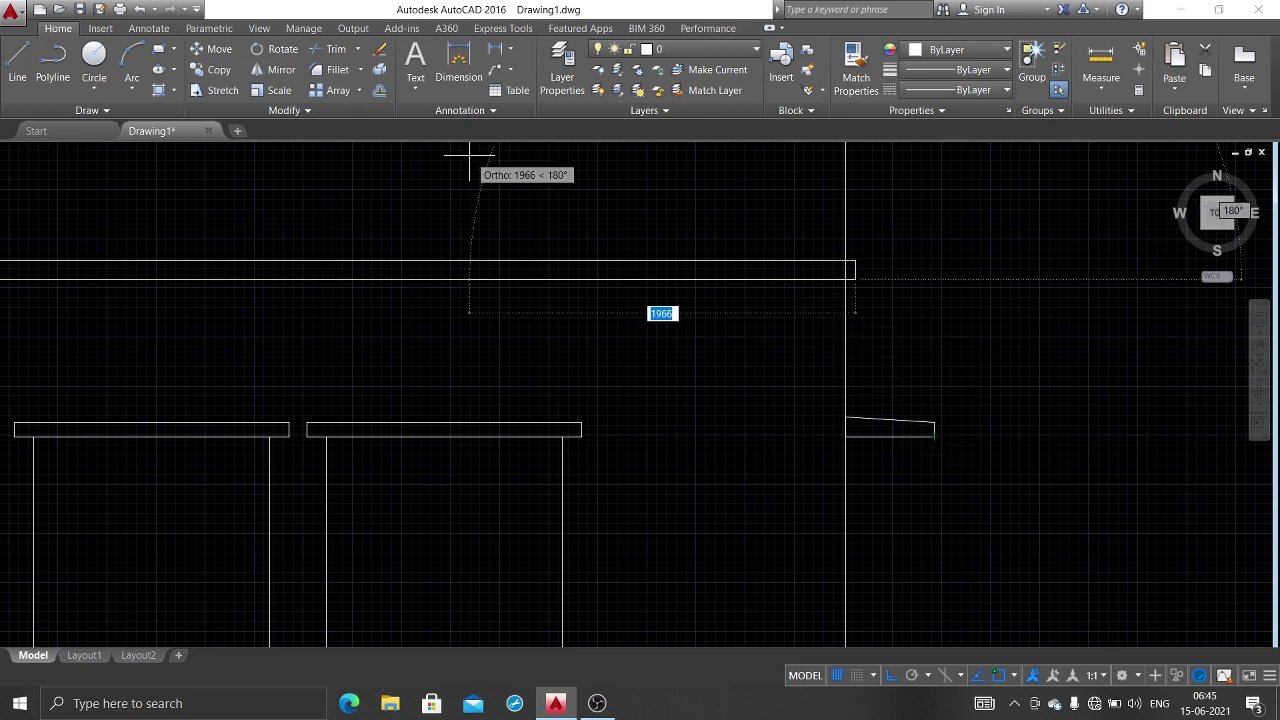
text(50)
key(Return)
key(Return)
Step: Trim the right wall line where it crosses the roof slab
text(tr)
key(Return)
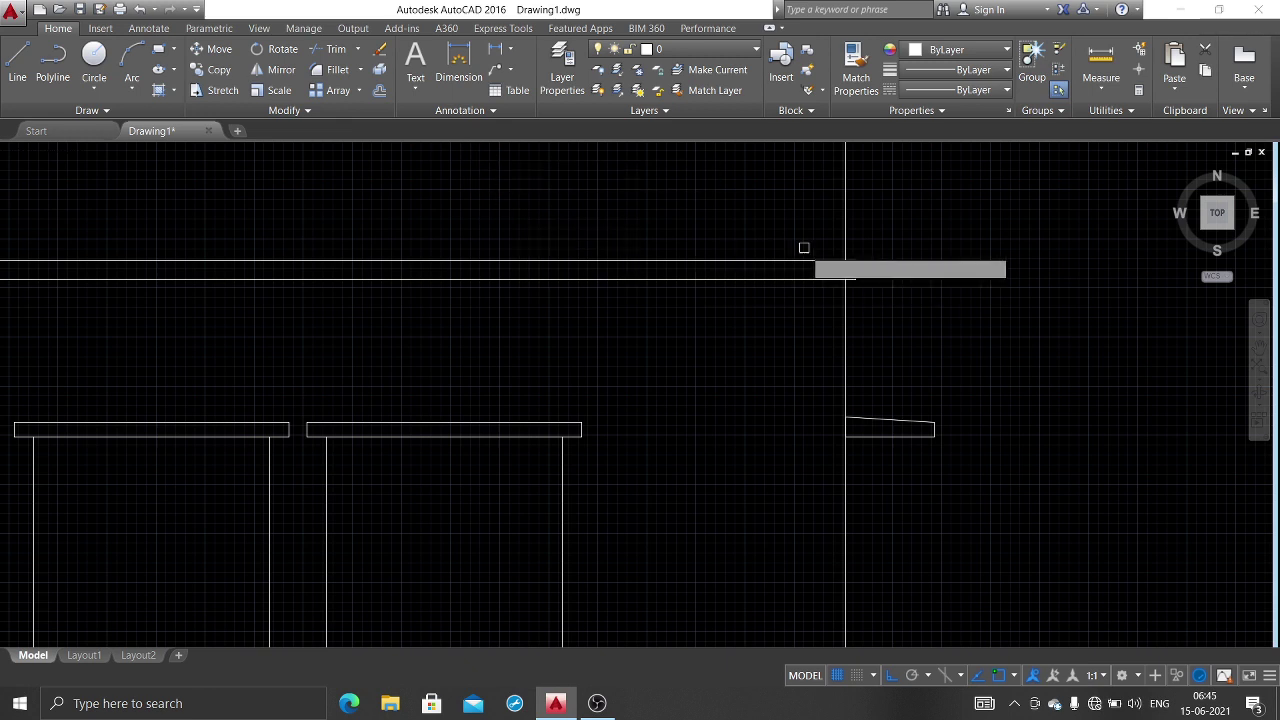
scroll(582, 320, down, 2)
scroll(582, 320, down, 4)
middle_drag(271, 323, 646, 306)
scroll(512, 292, up, 6)
key(Escape)
Step: Draw a matching projection at the roof slab's left end: 50 outward, 100 down and 50 back to the wall
text(l)
key(Return)
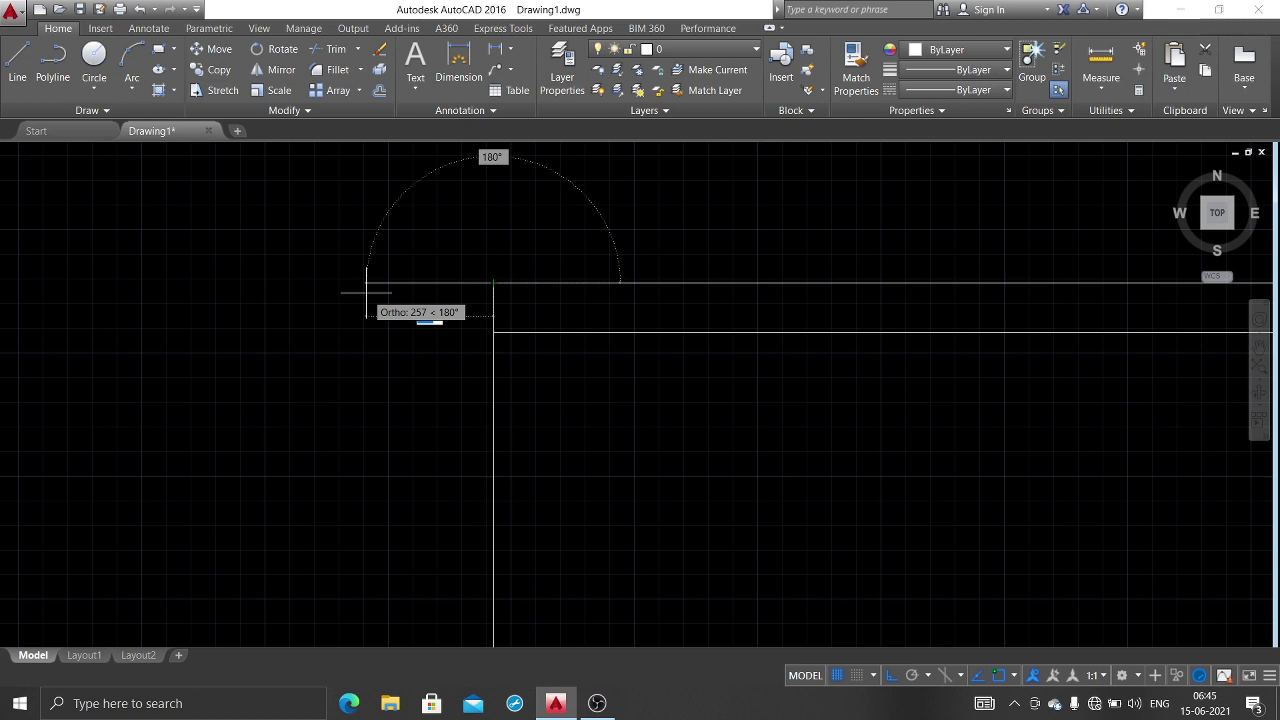
text(0)
key(Return)
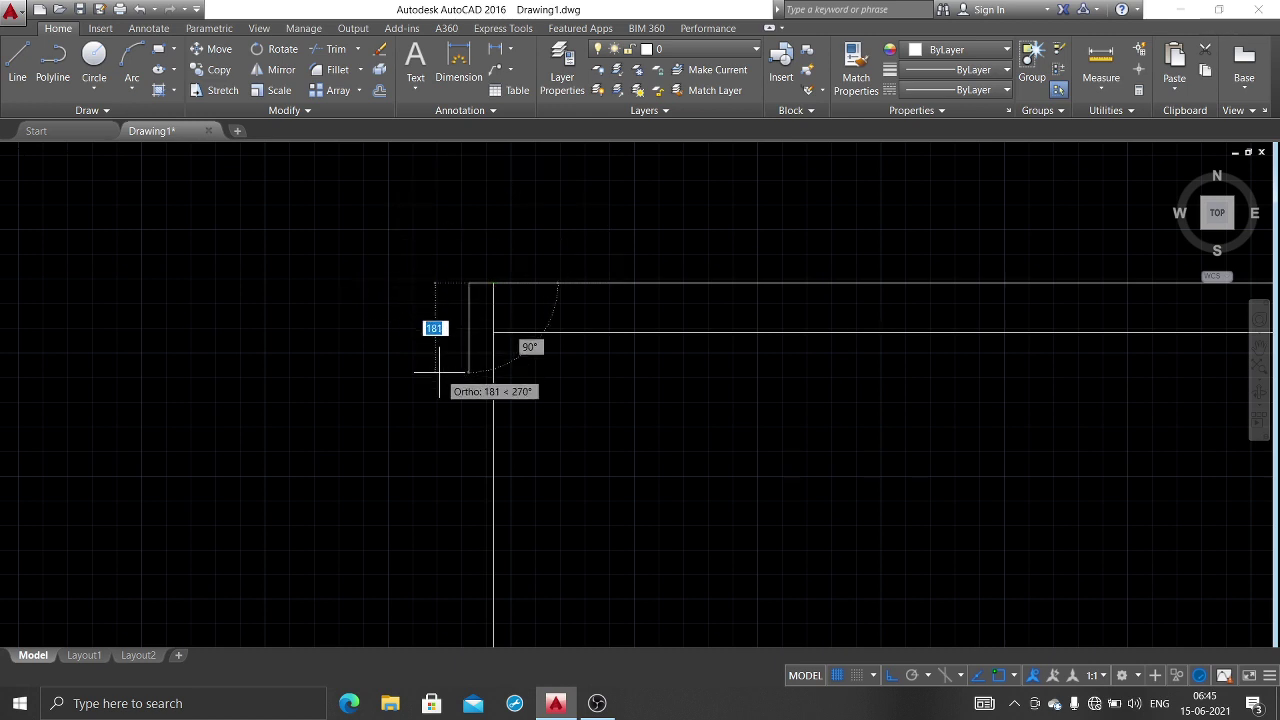
text(4)
key(BackSpace)
text(100)
key(Return)
click(469, 332)
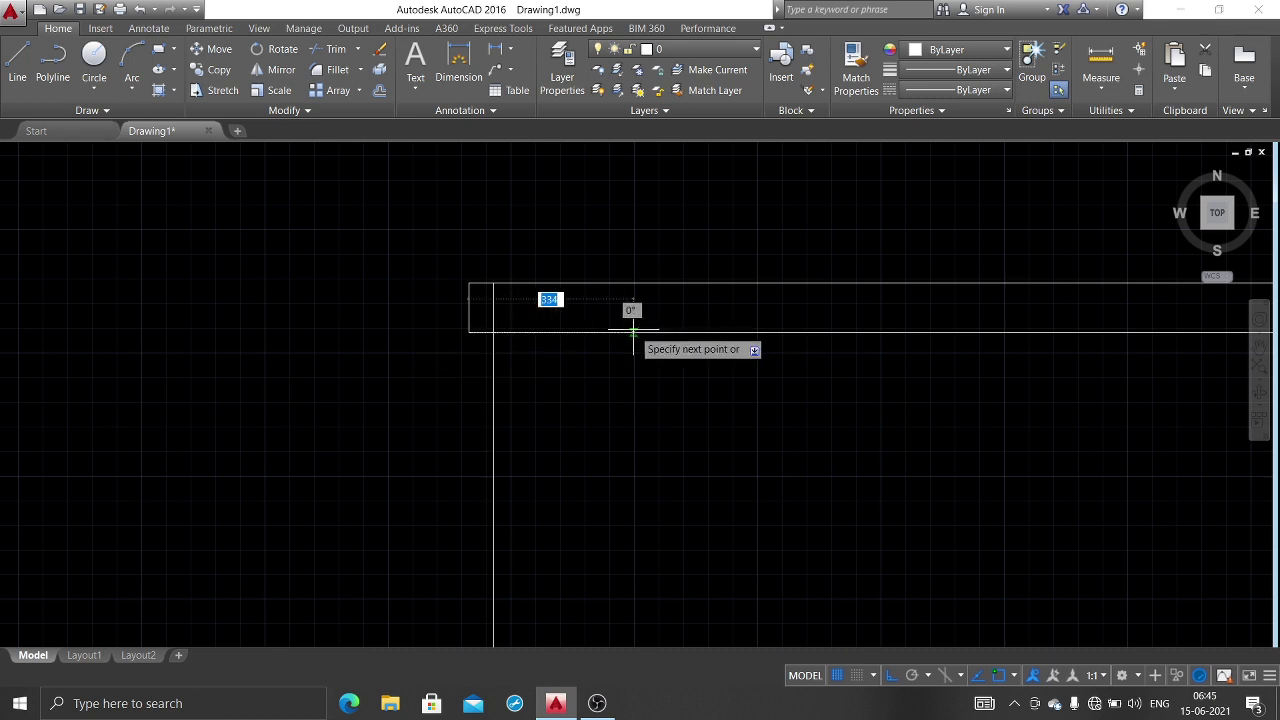
text(50)
key(Return)
key(Return)
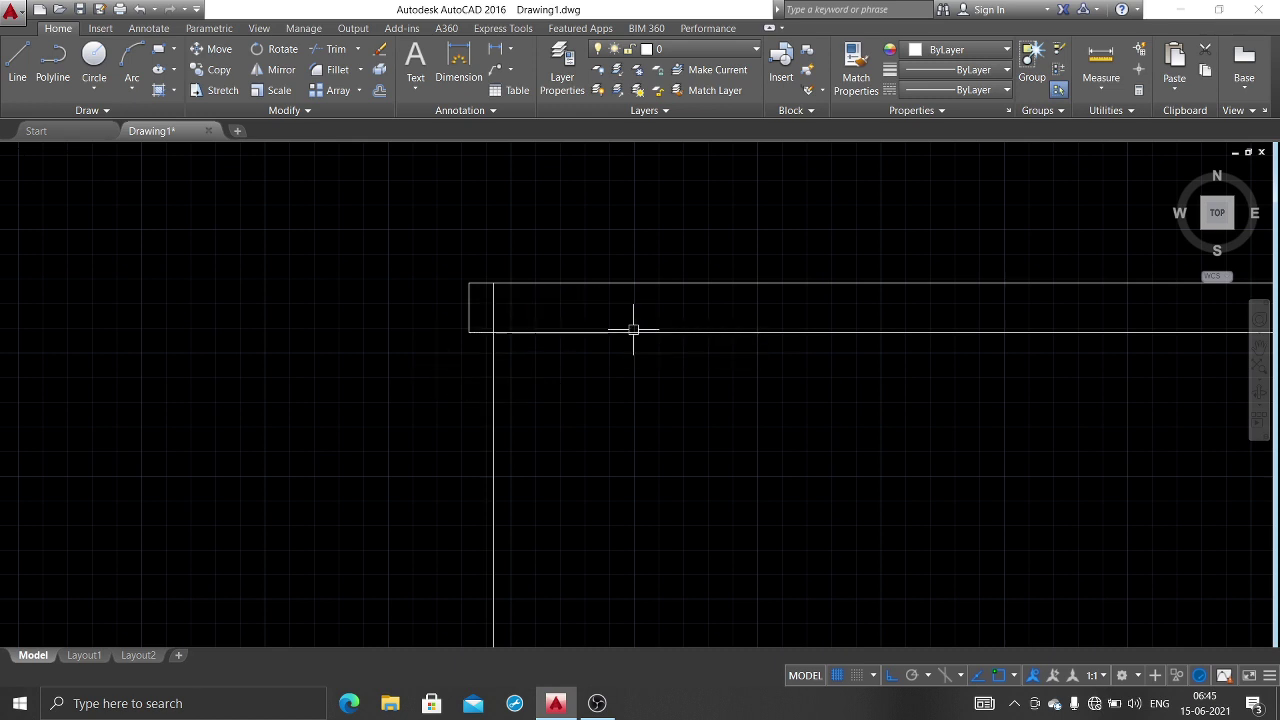
Step: Trim the left wall line where it crosses the roof slab
scroll(622, 325, down, 6)
scroll(607, 326, down, 5)
scroll(535, 364, up, 3)
scroll(550, 355, up, 6)
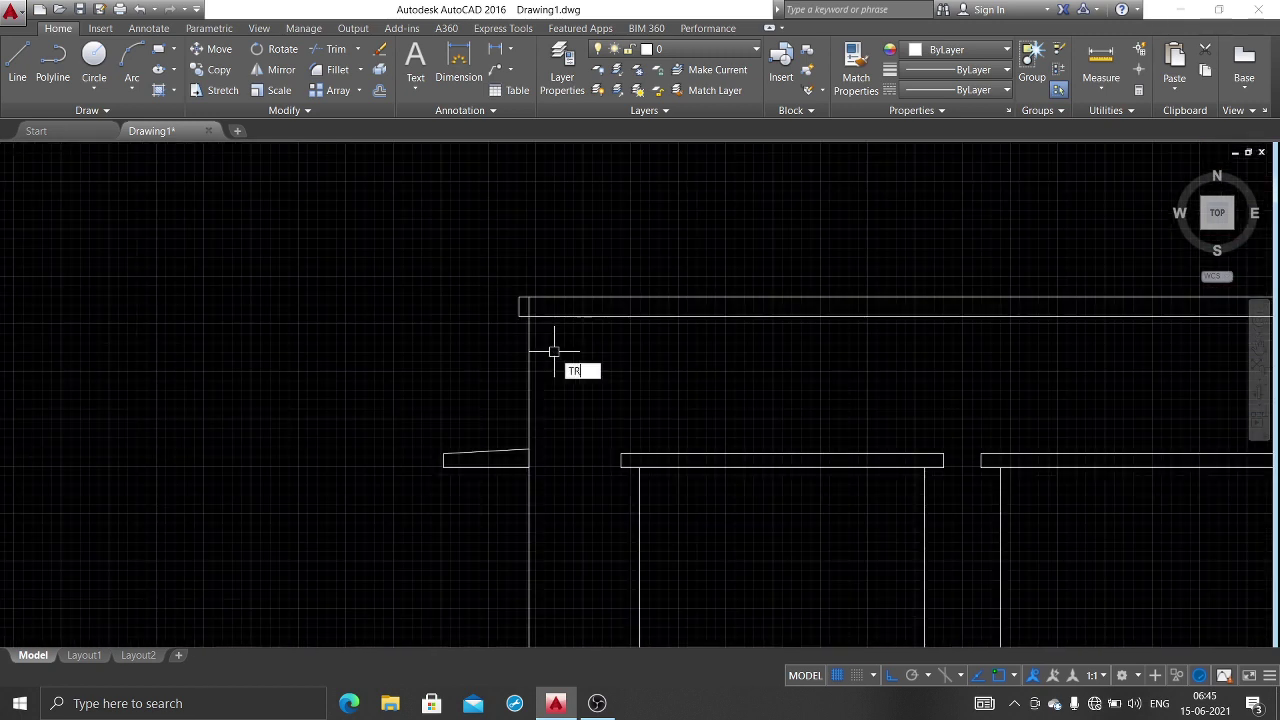
key(Return)
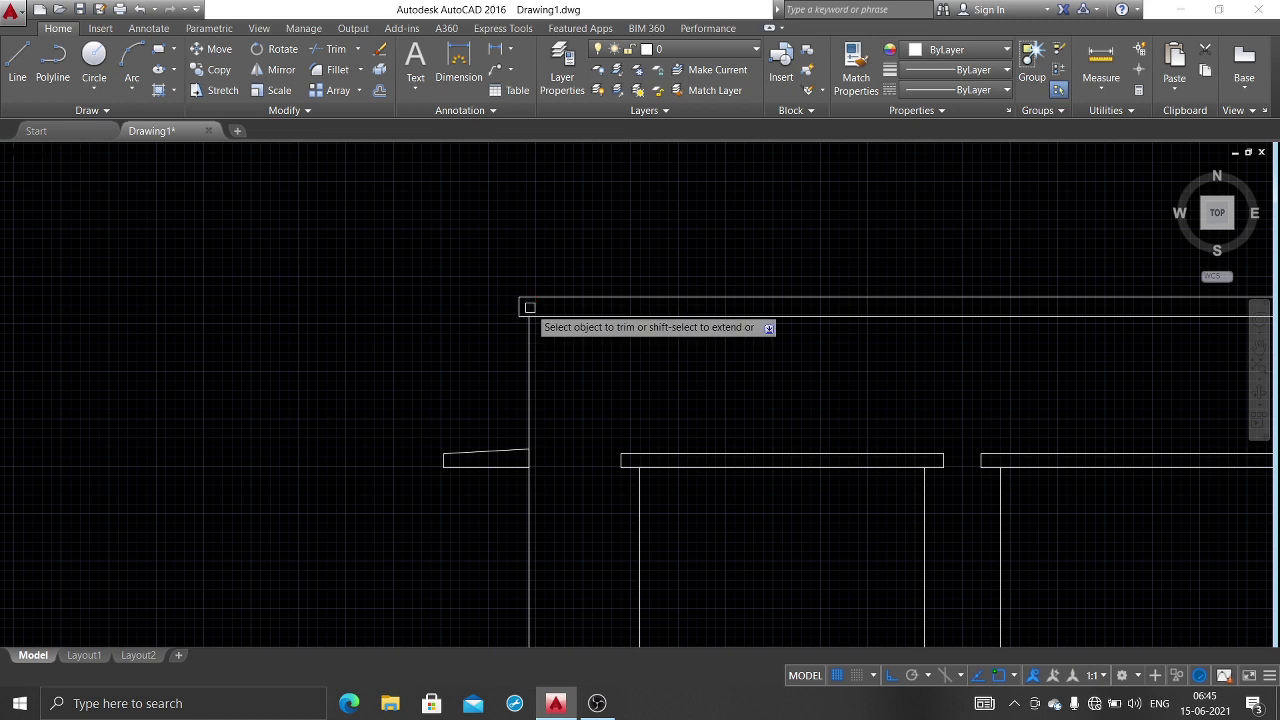
scroll(650, 380, down, 6)
middle_drag(796, 394, 723, 339)
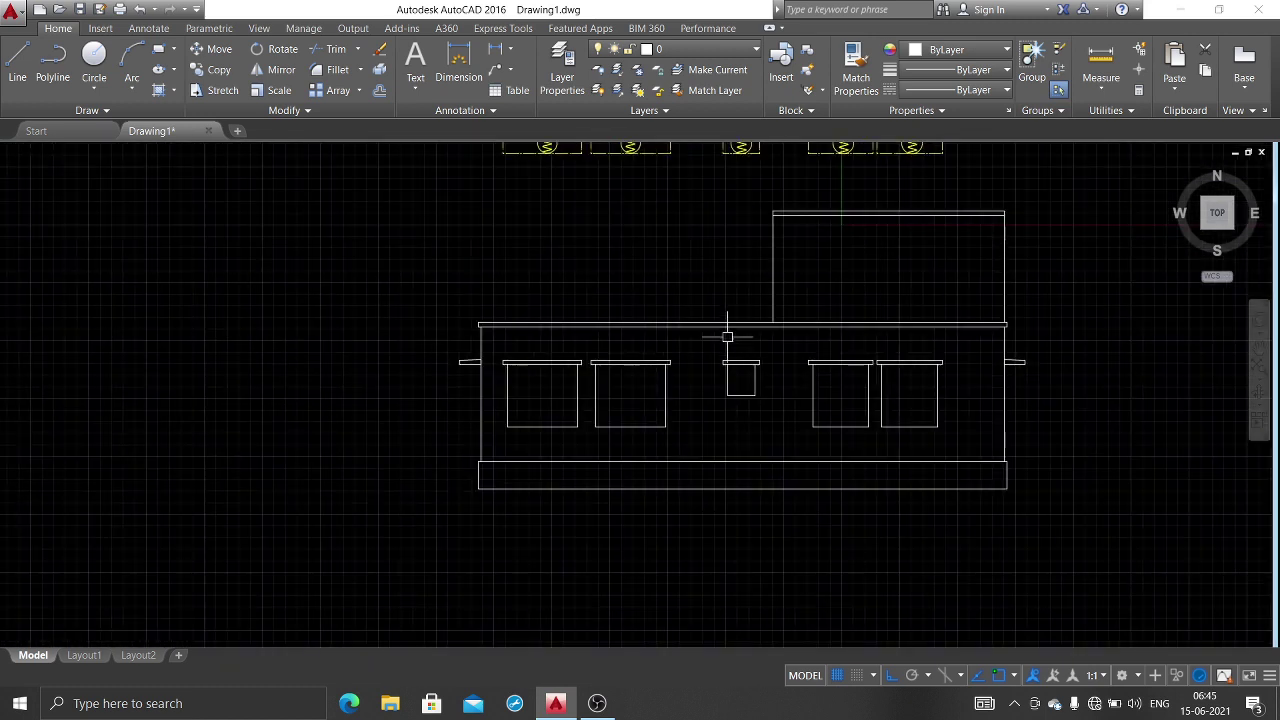
Step: Draw the parapet outline 1000 up from the slab top above the left wall line, then across to the right wall line
scroll(542, 335, up, 2)
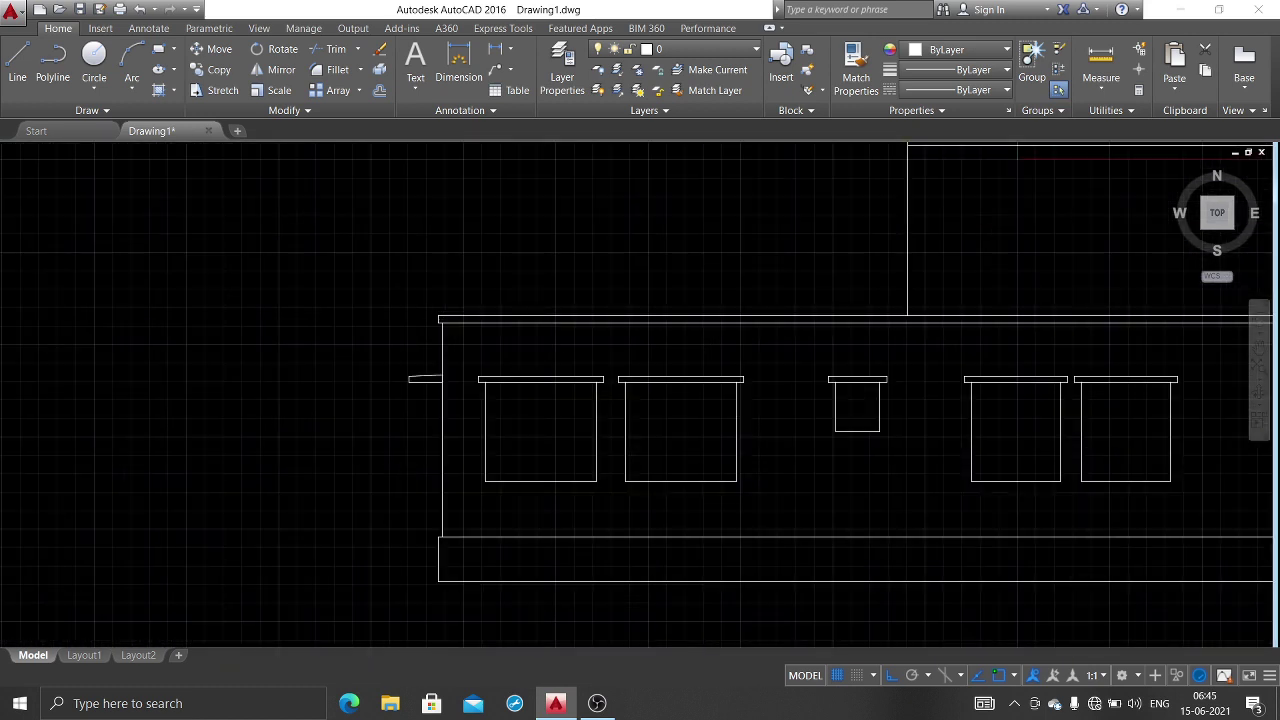
scroll(663, 314, down, 5)
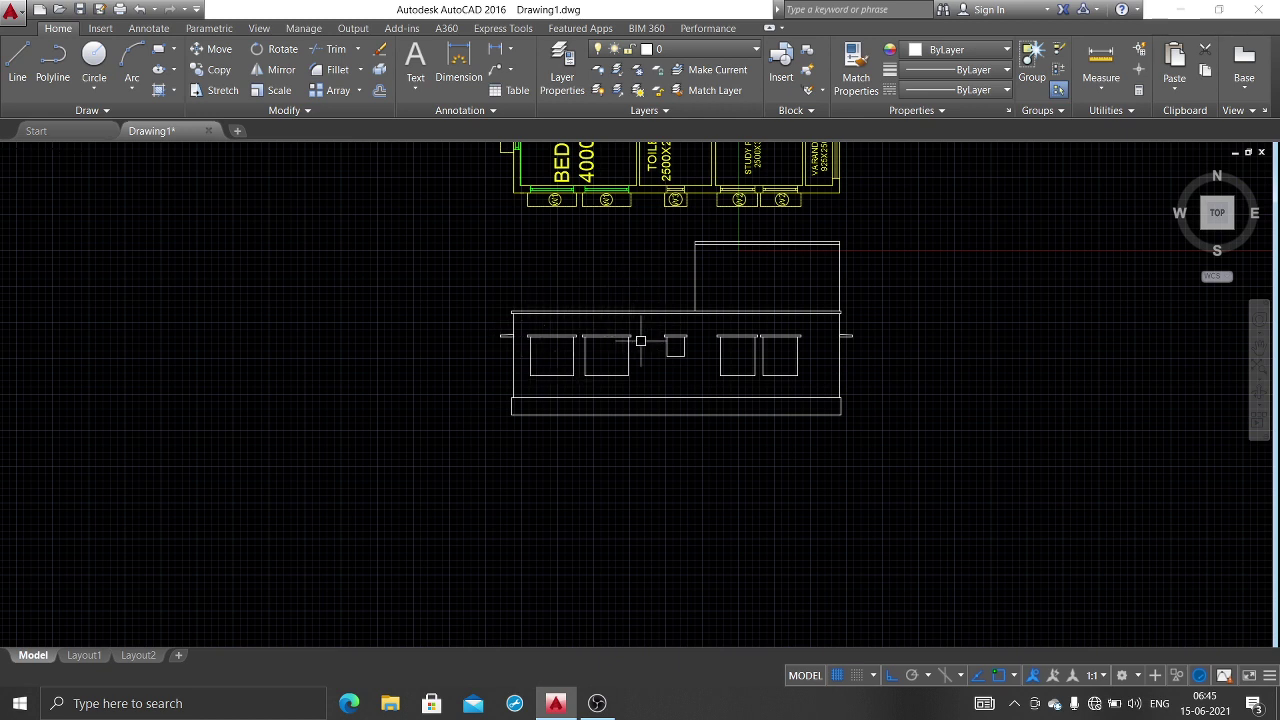
scroll(695, 313, up, 2)
middle_drag(695, 312, 690, 349)
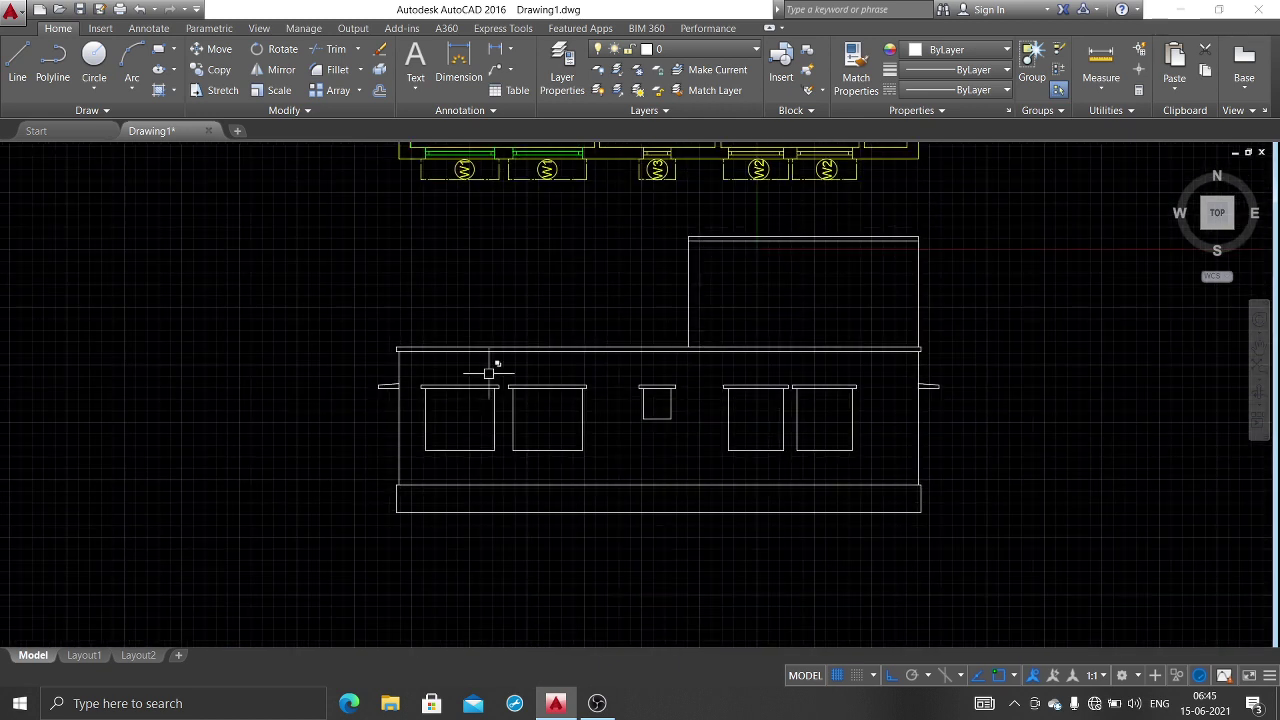
middle_drag(677, 284, 669, 346)
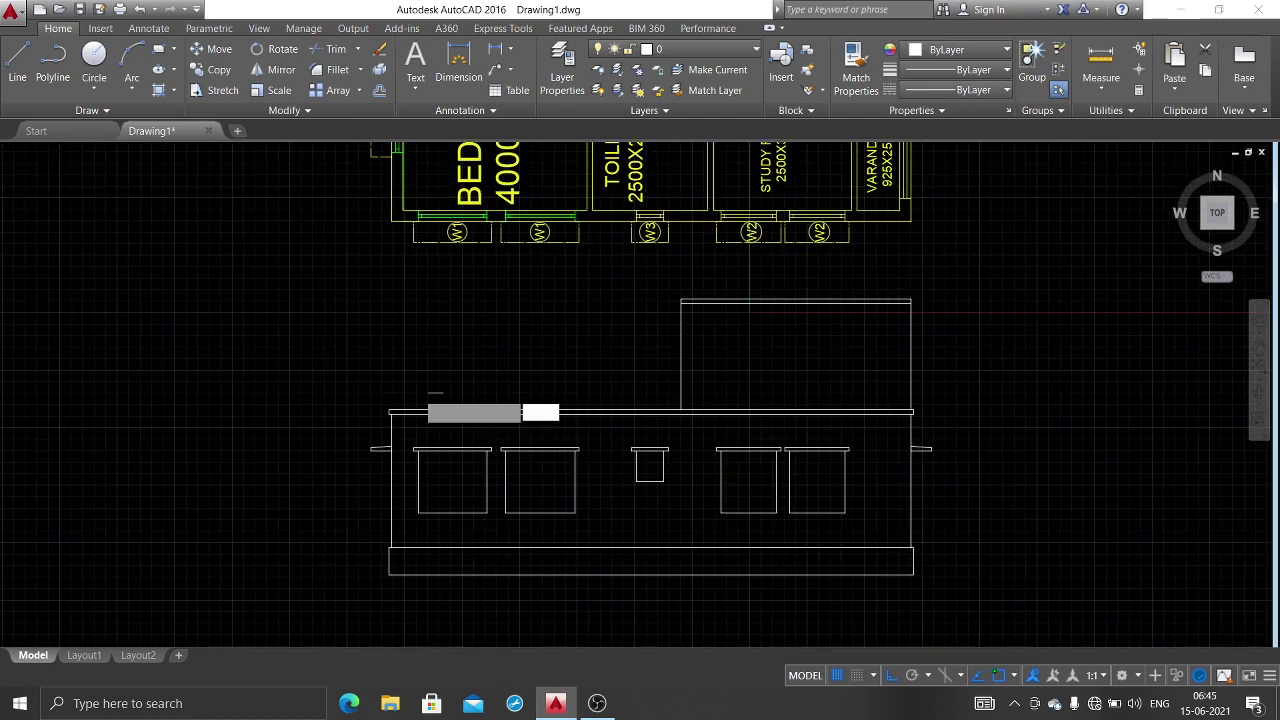
scroll(396, 414, up, 9)
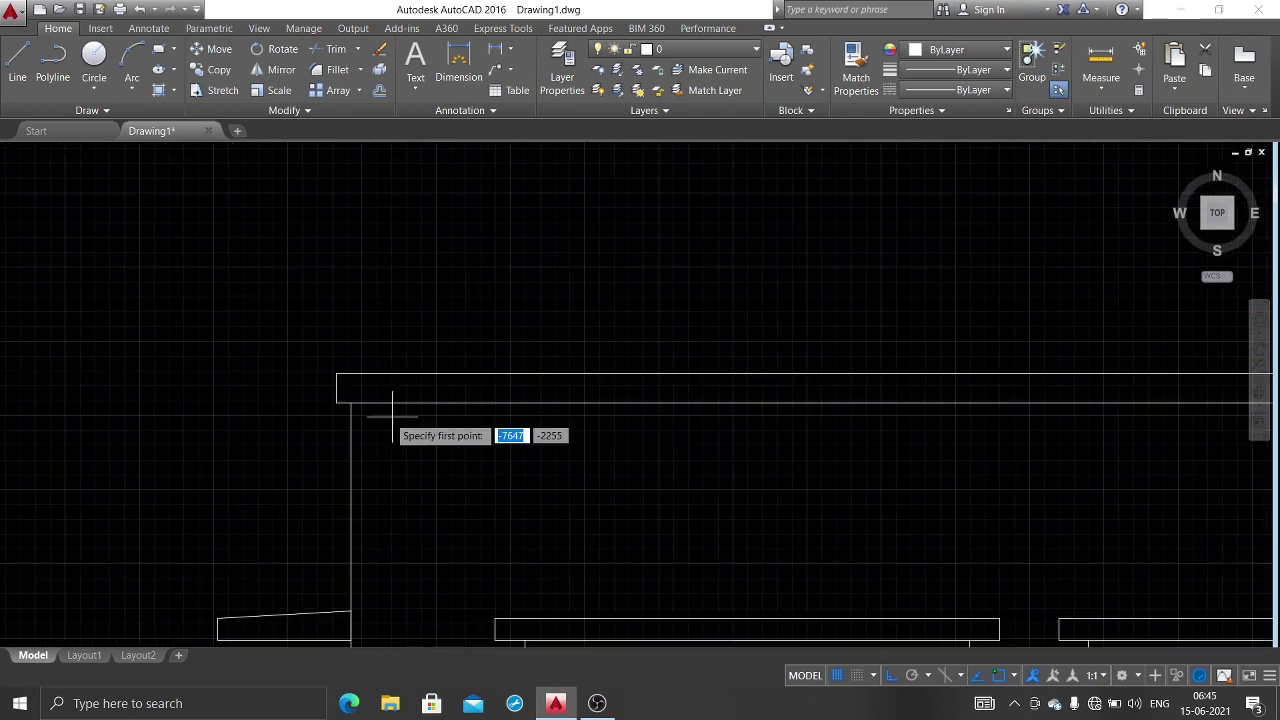
click(350, 373)
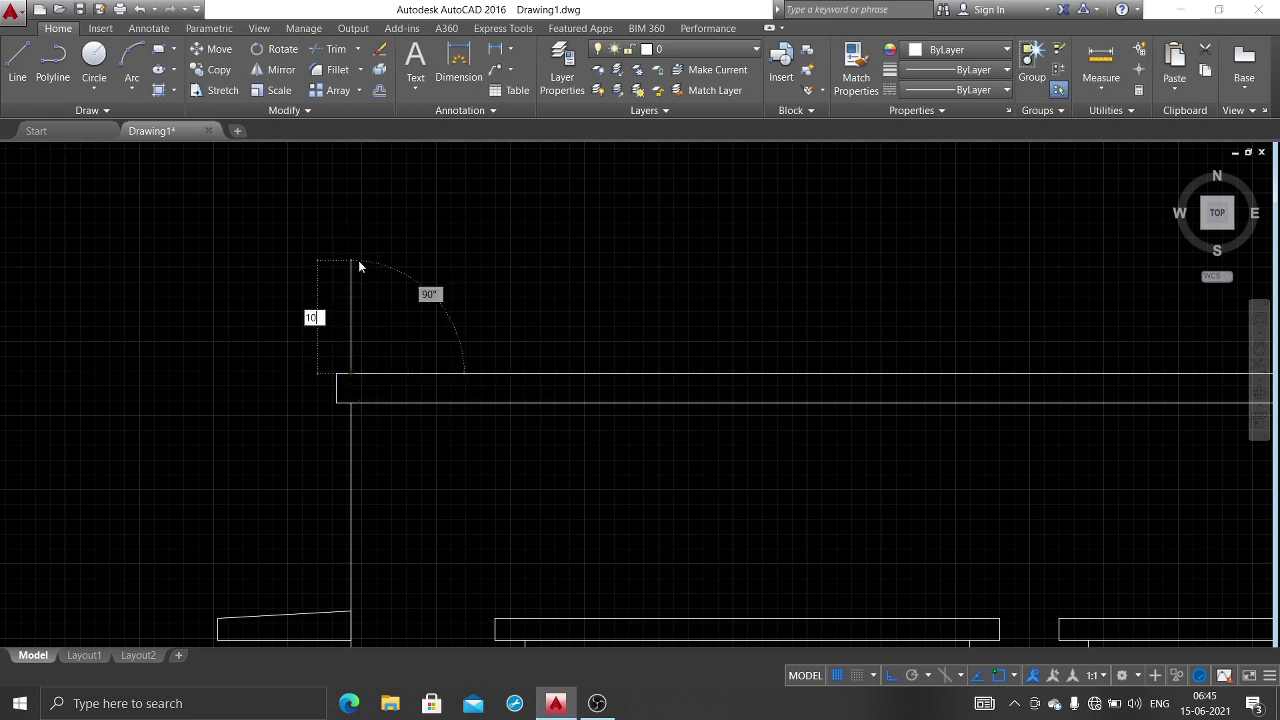
key(Return)
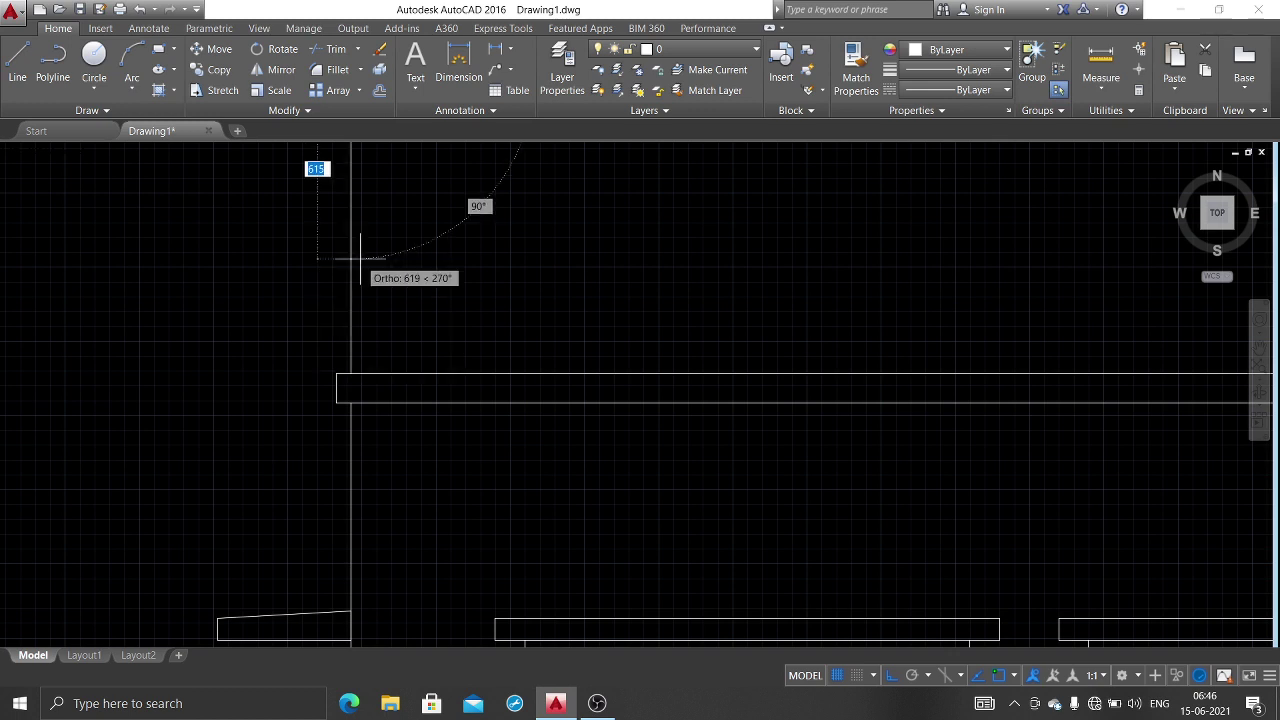
scroll(411, 375, down, 4)
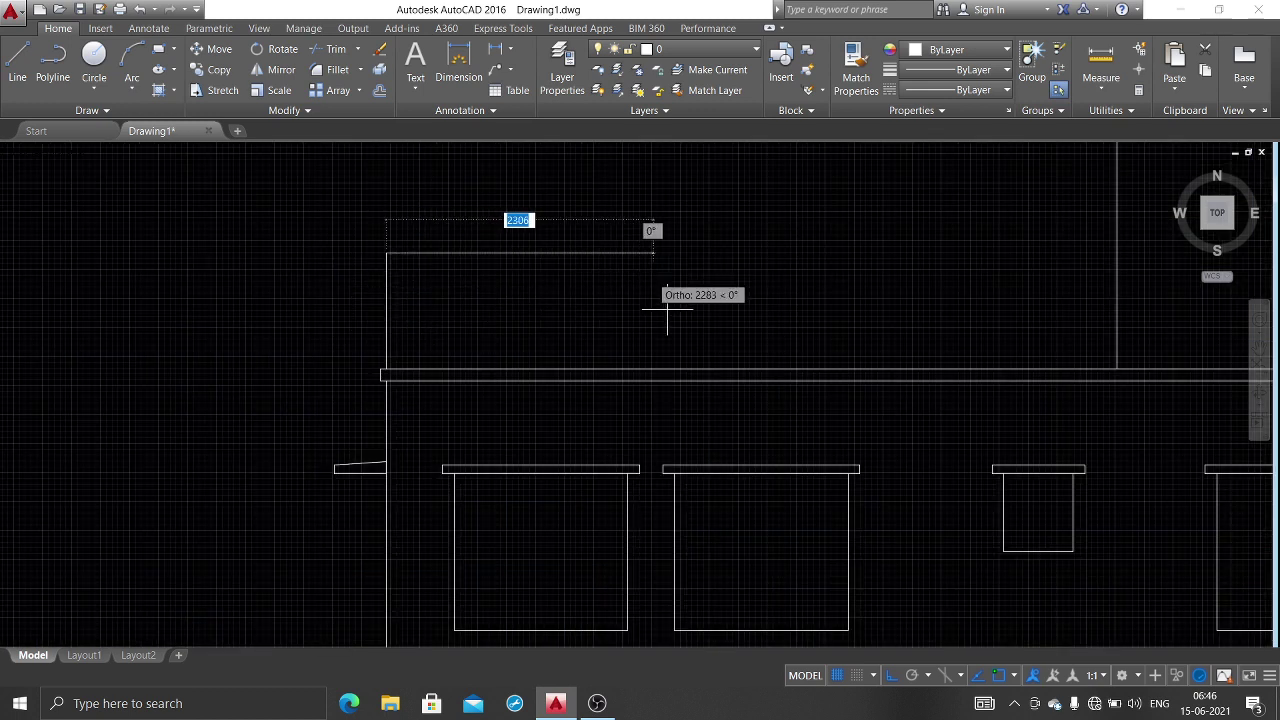
middle_drag(674, 291, 474, 285)
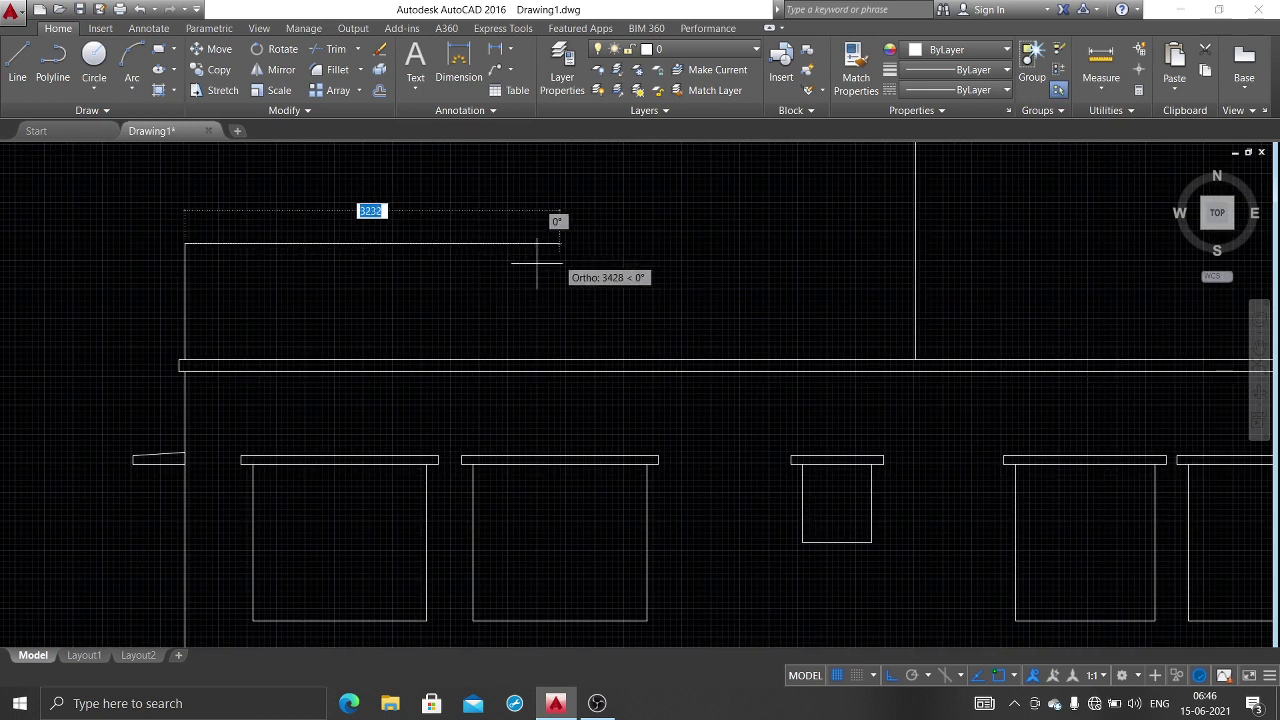
middle_drag(840, 294, 466, 311)
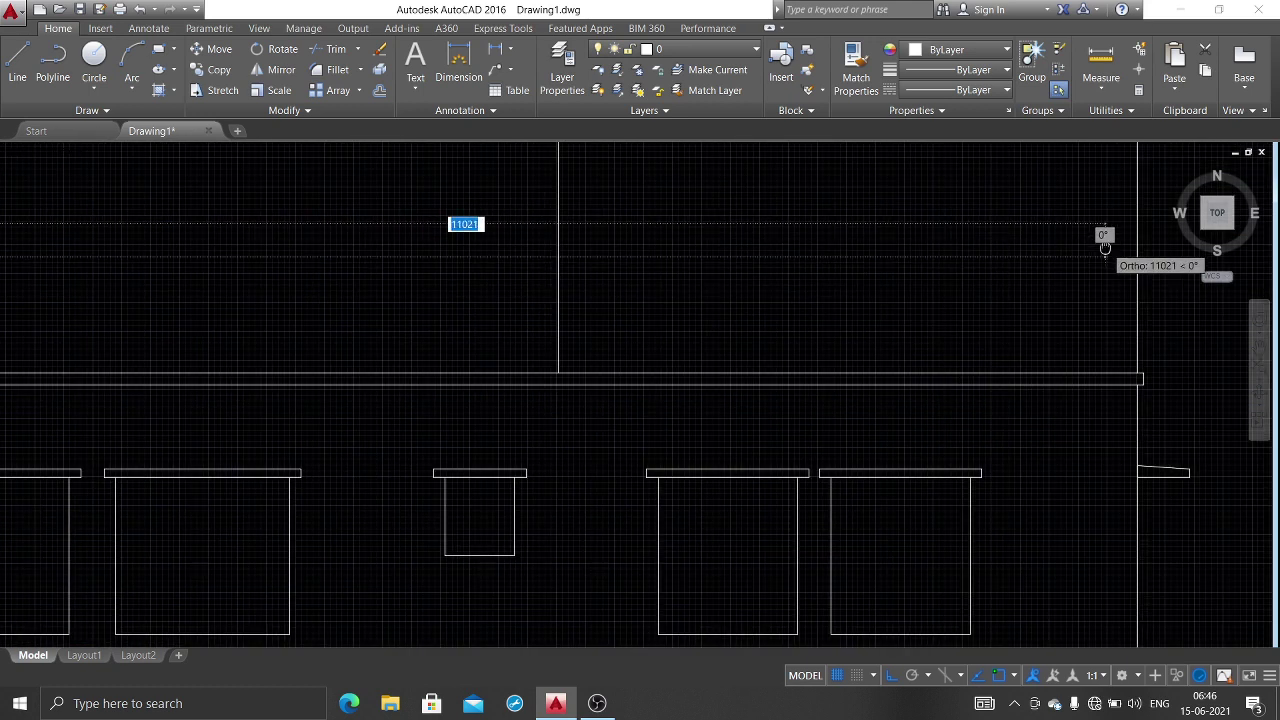
middle_drag(1106, 240, 966, 260)
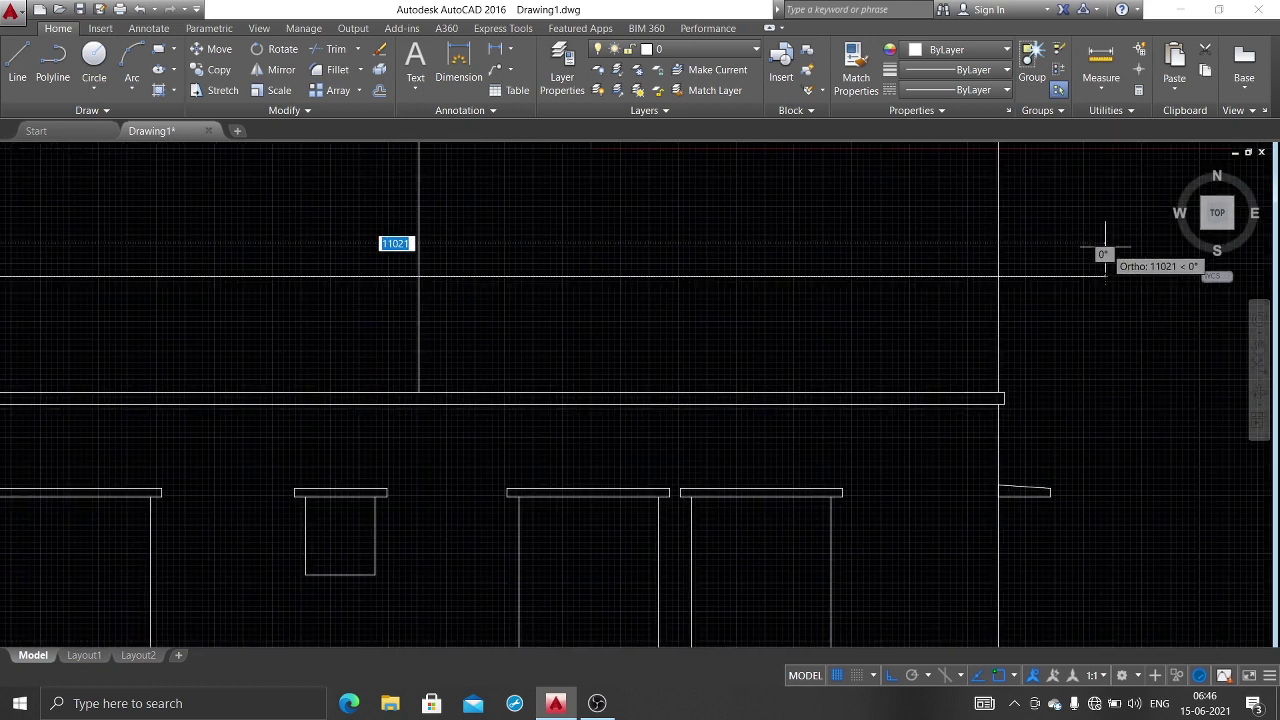
click(997, 277)
key(Escape)
Step: Trim the upper block's left wall line between the parapet's top line and the roof slab
middle_drag(764, 336, 858, 331)
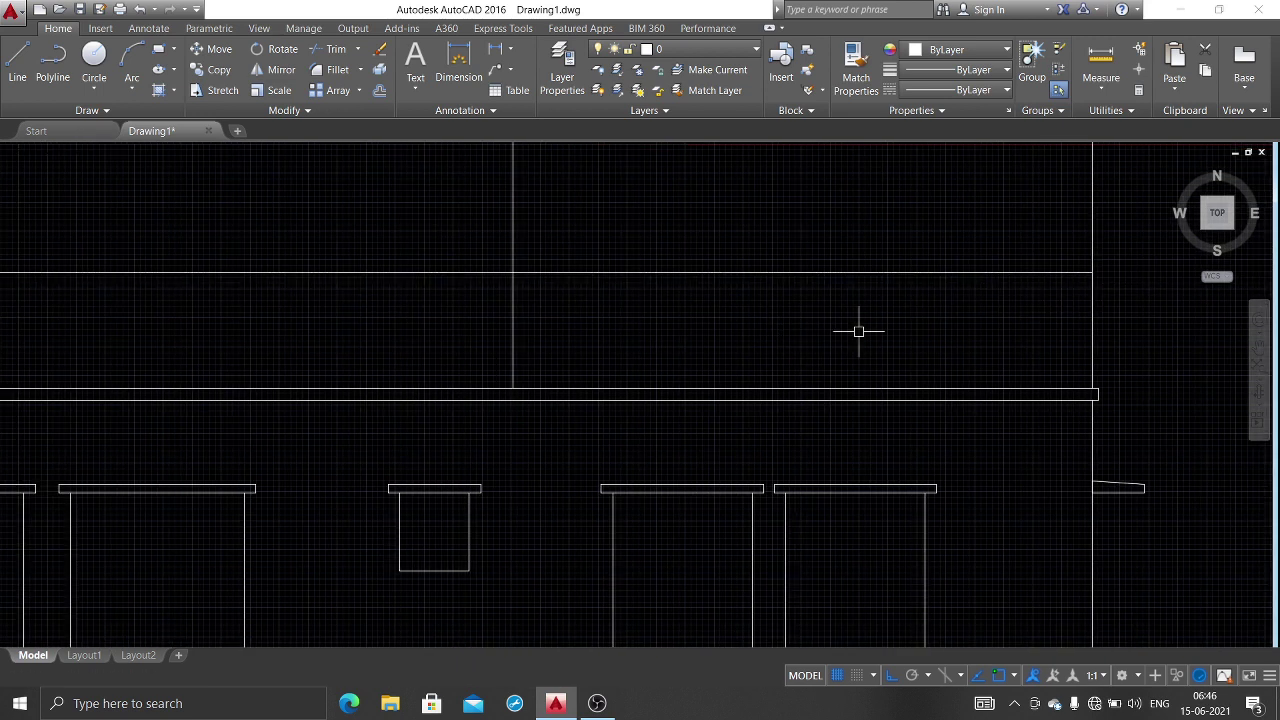
text(TR)
key(Return)
key(Return)
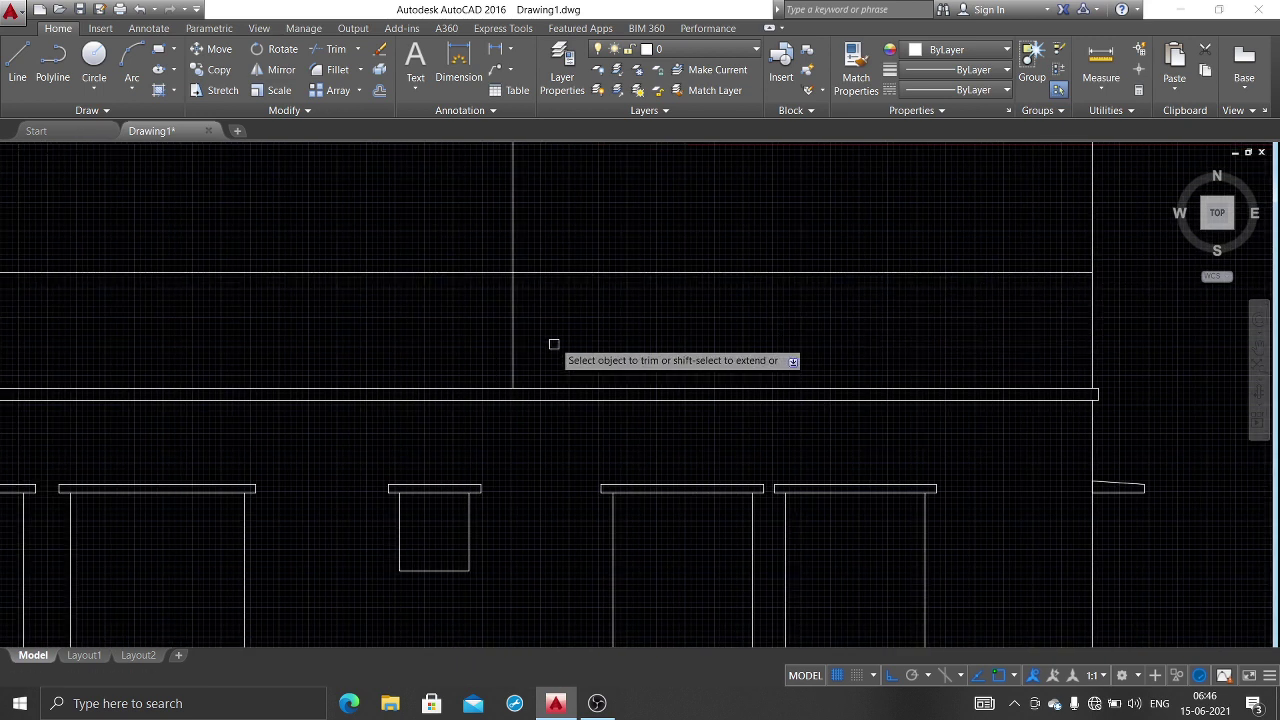
click(513, 320)
scroll(563, 357, down, 3)
middle_drag(563, 357, 662, 361)
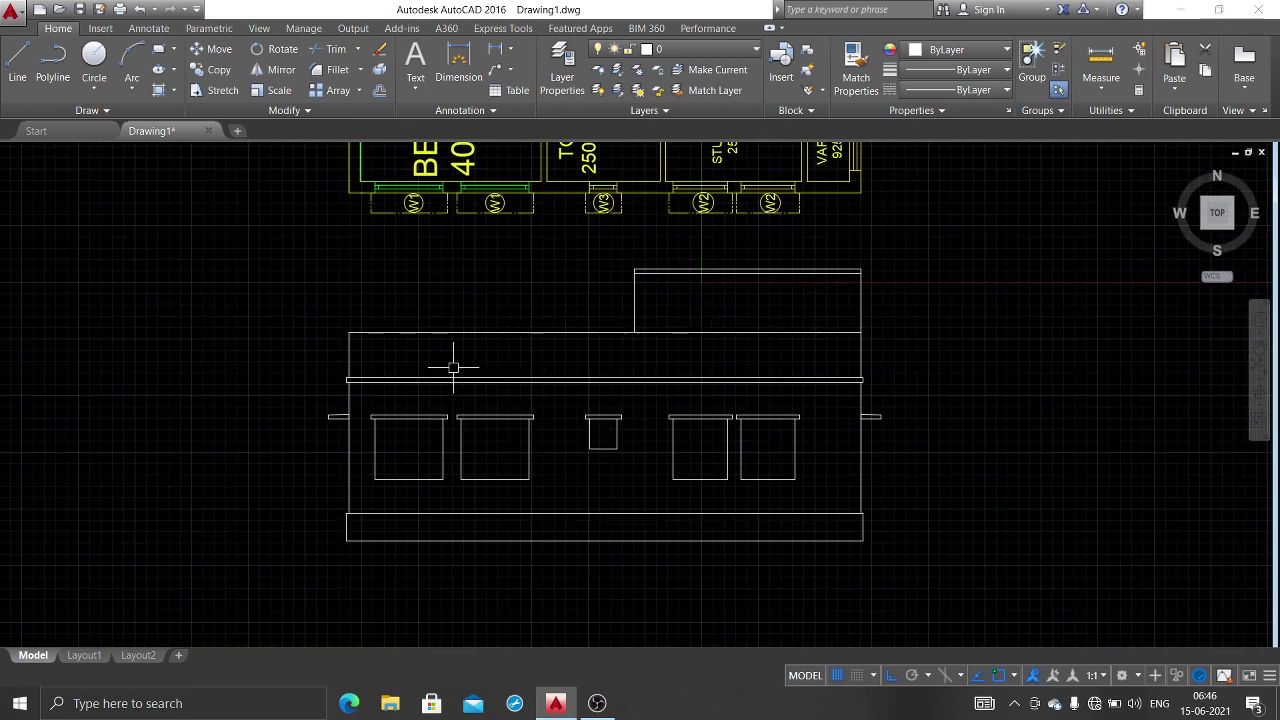
Step: Draw a small circle in the empty area left of the parapet, with a diameter smaller than the parapet height
scroll(540, 355, up, 2)
middle_drag(570, 355, 547, 403)
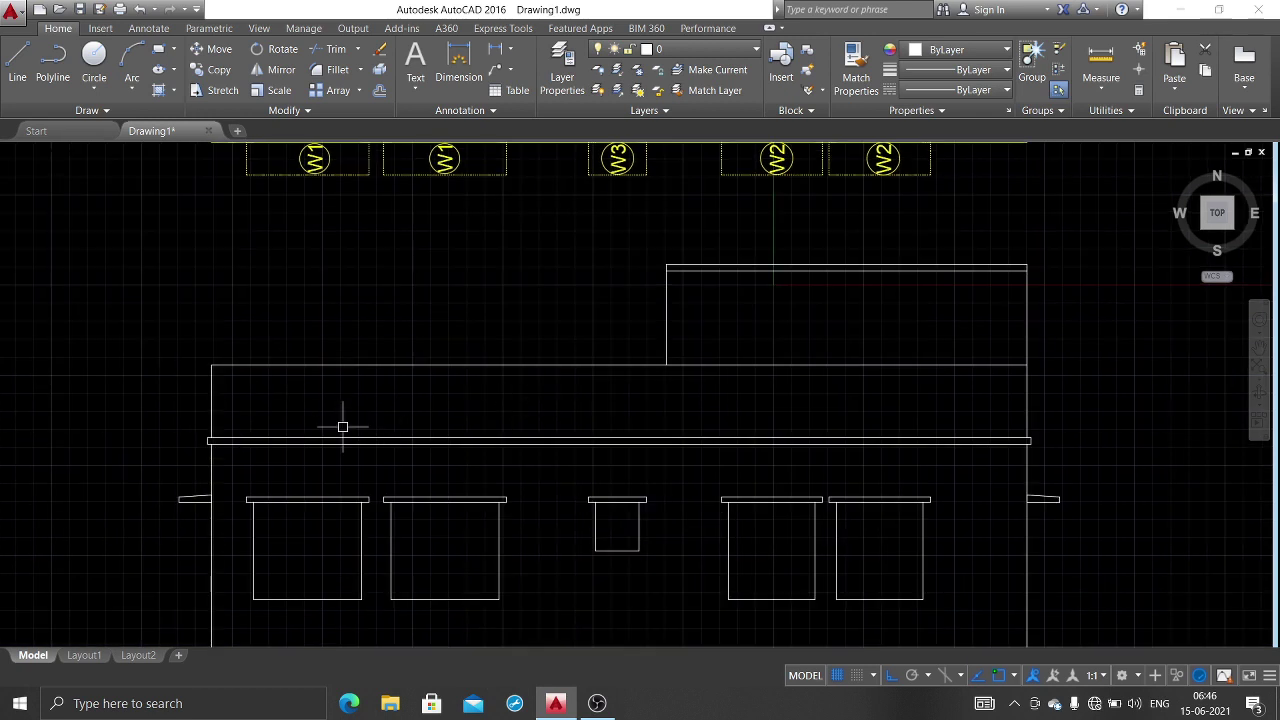
click(53, 65)
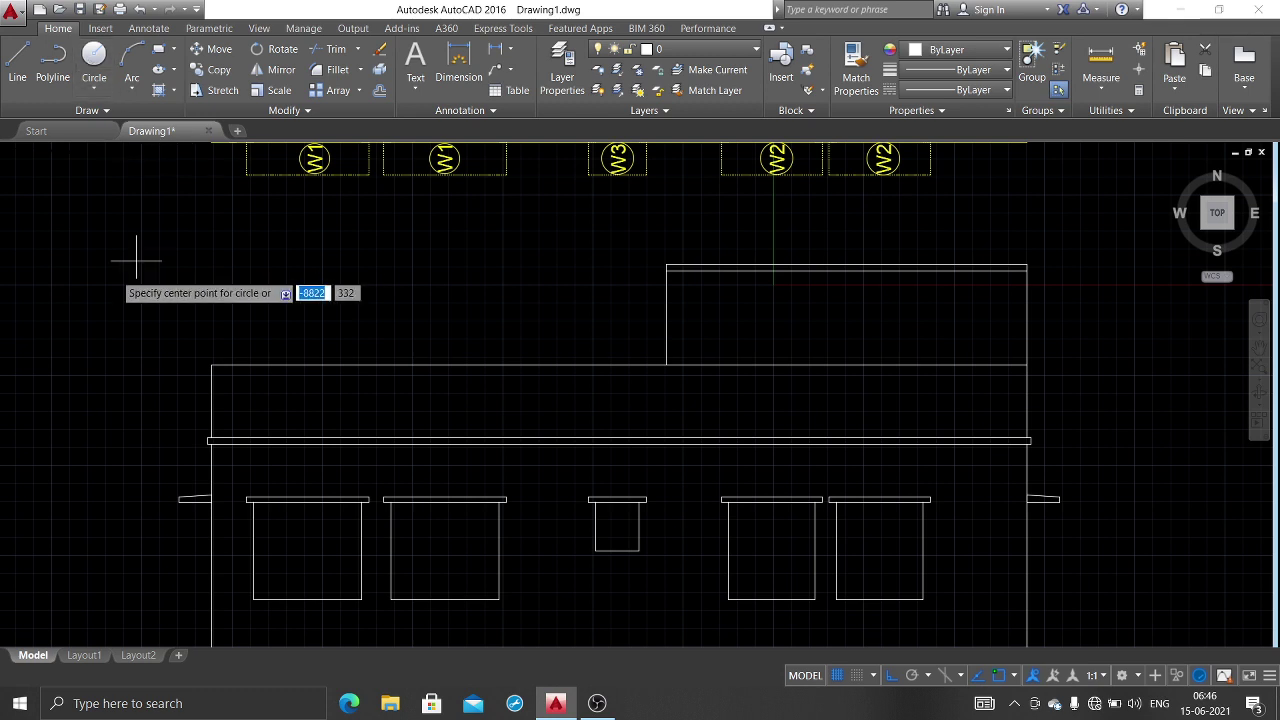
middle_drag(81, 296, 377, 294)
click(308, 401)
key(Escape)
Step: Copy the loose circle from its centre horizontally into the parapet, placing eleven roughly evenly spaced copies between the left and right wall lines
middle_drag(395, 417, 302, 394)
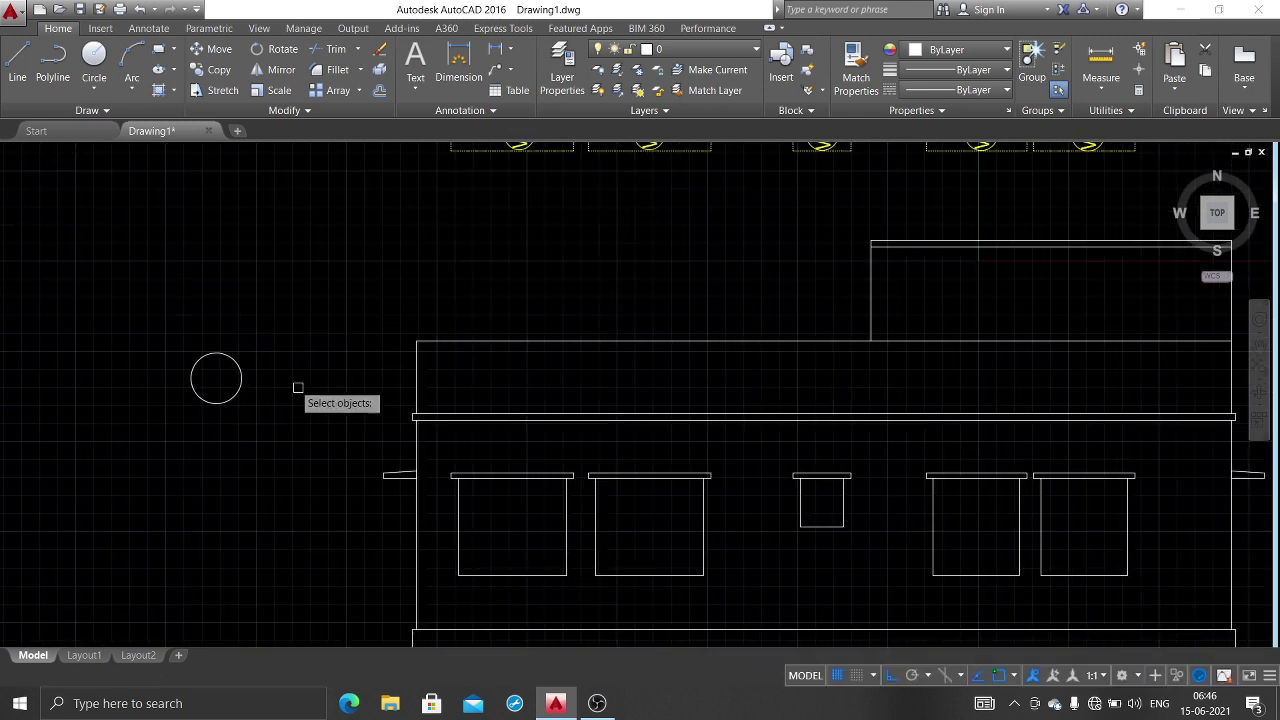
click(236, 377)
key(Return)
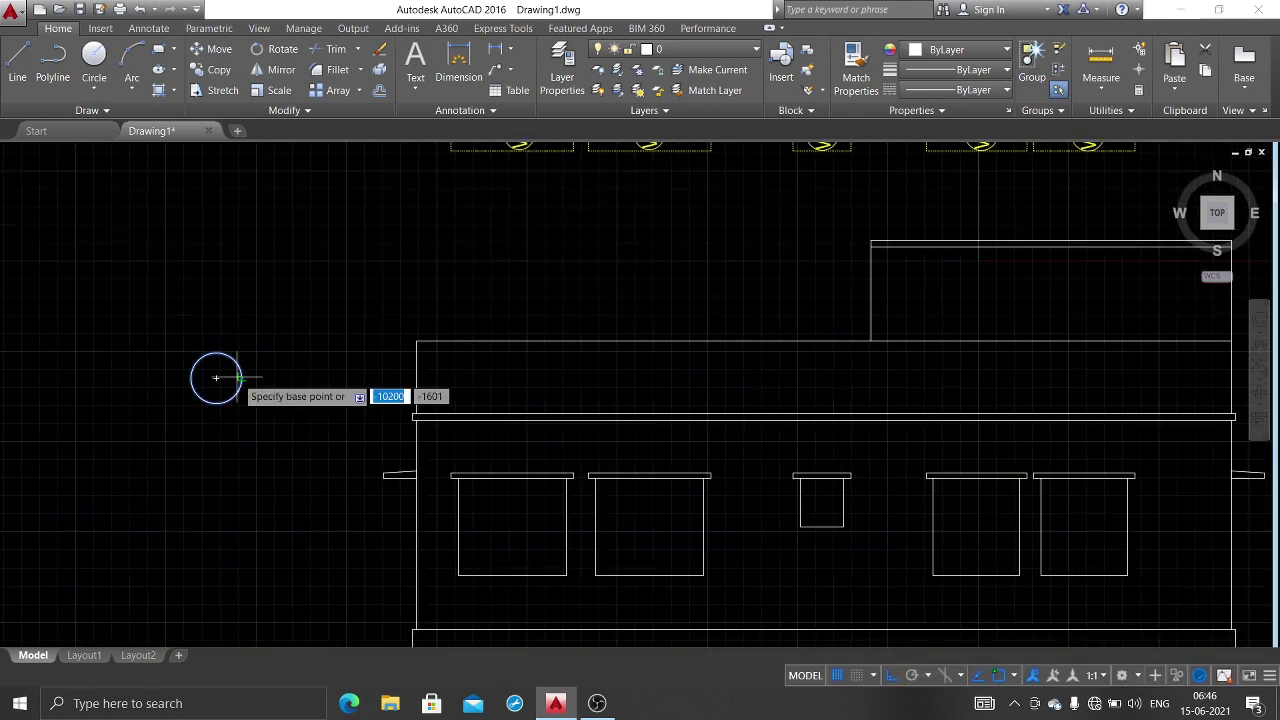
click(212, 377)
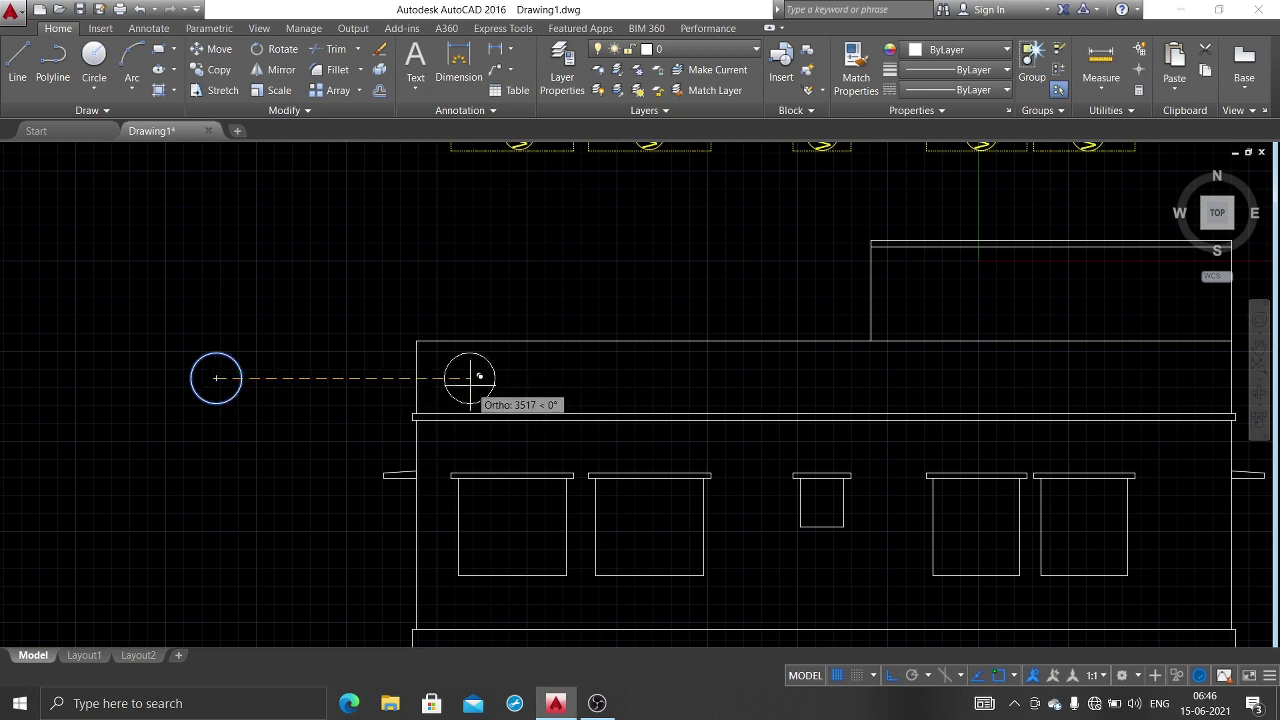
click(469, 377)
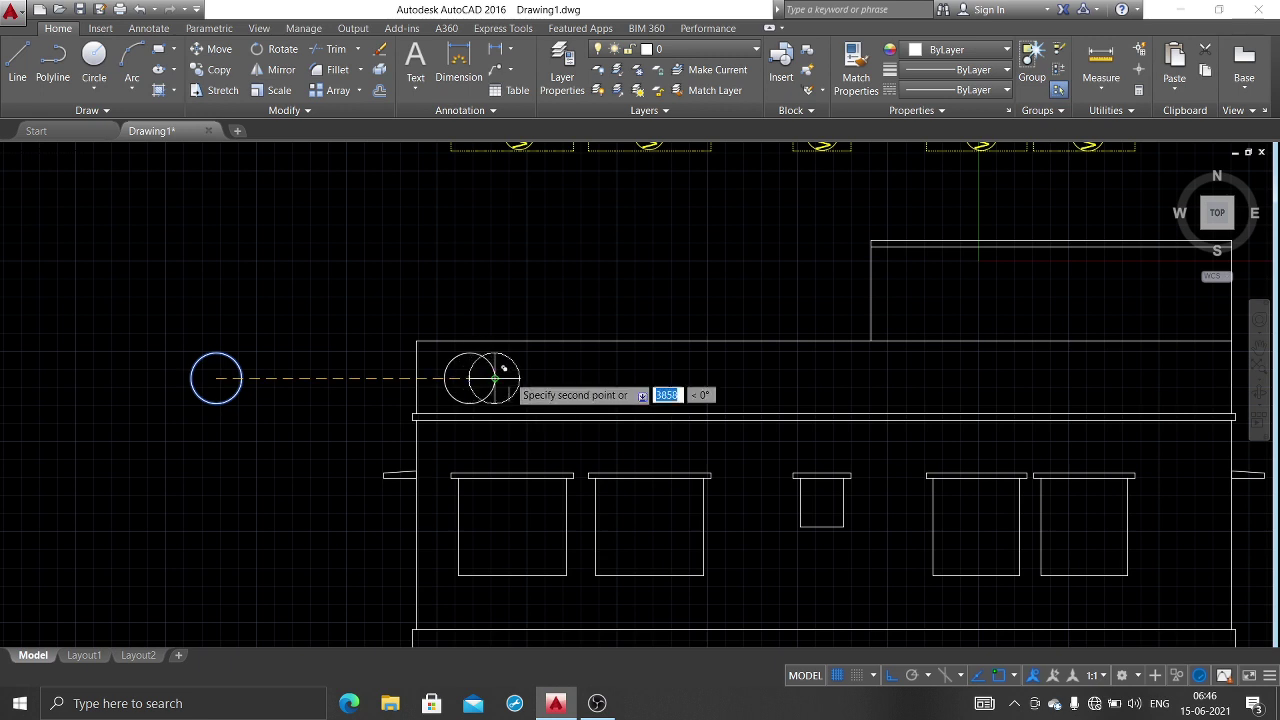
click(546, 377)
middle_drag(646, 372, 467, 372)
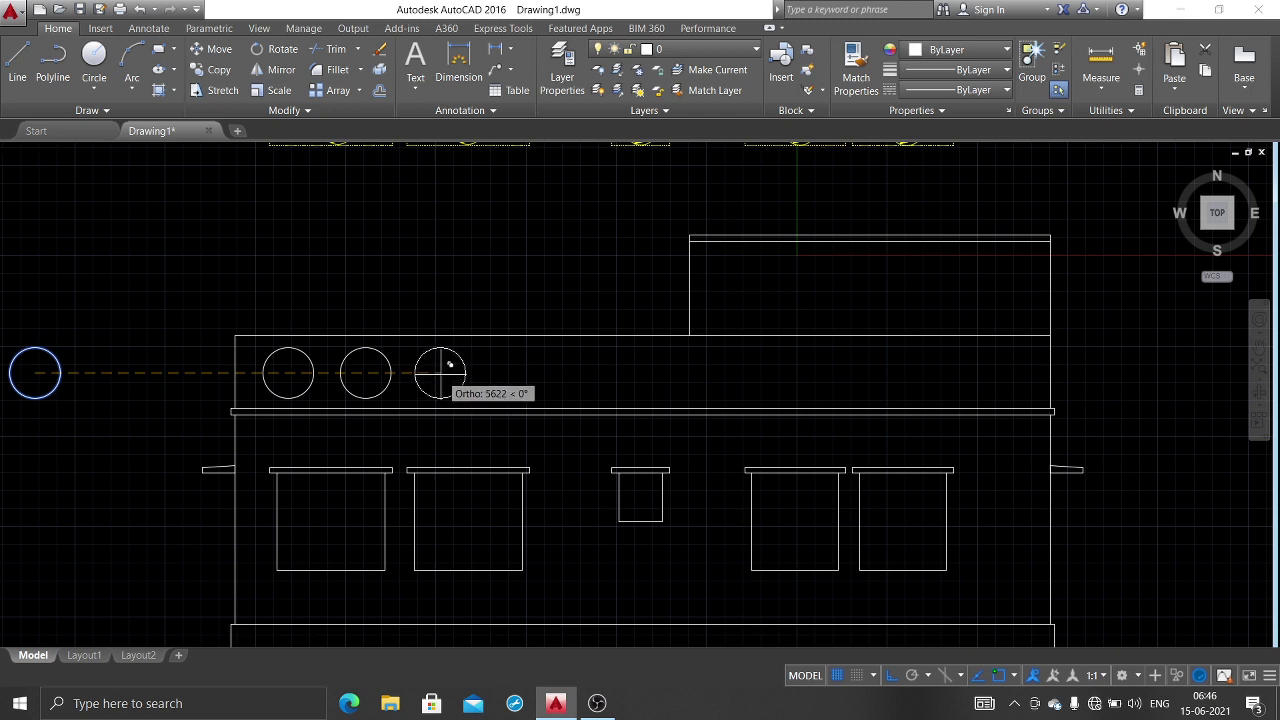
click(450, 363)
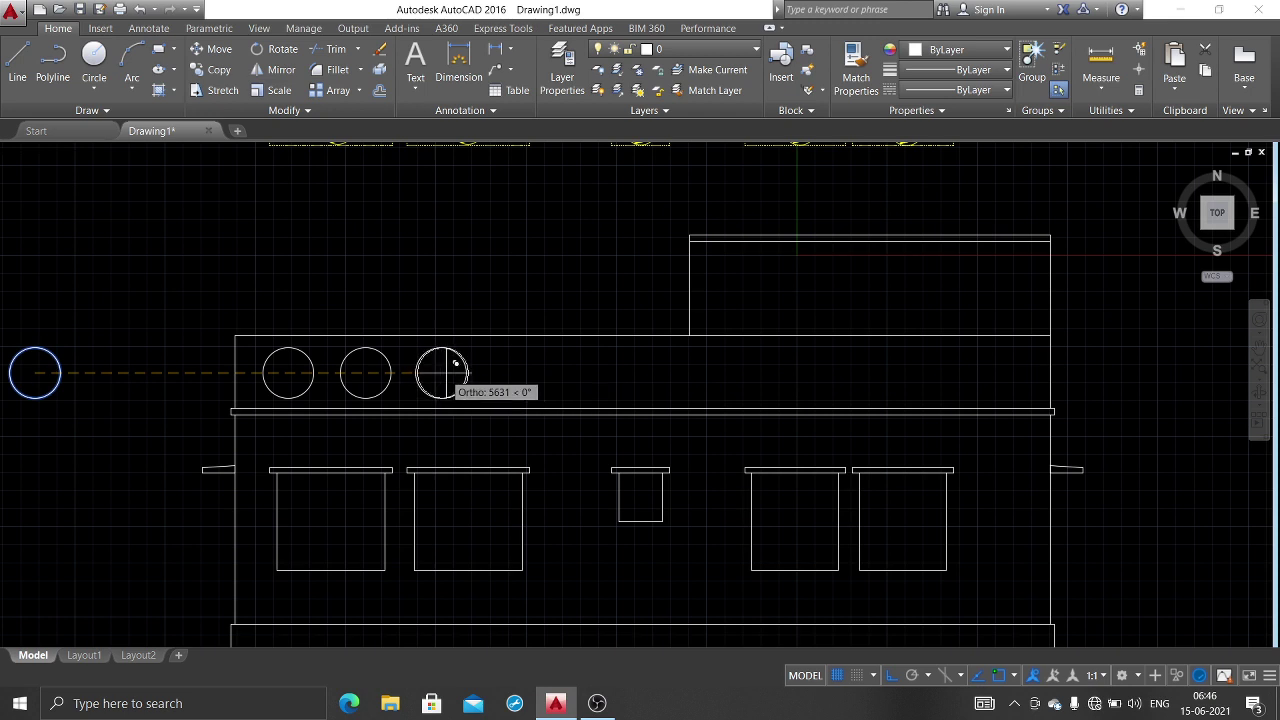
click(523, 362)
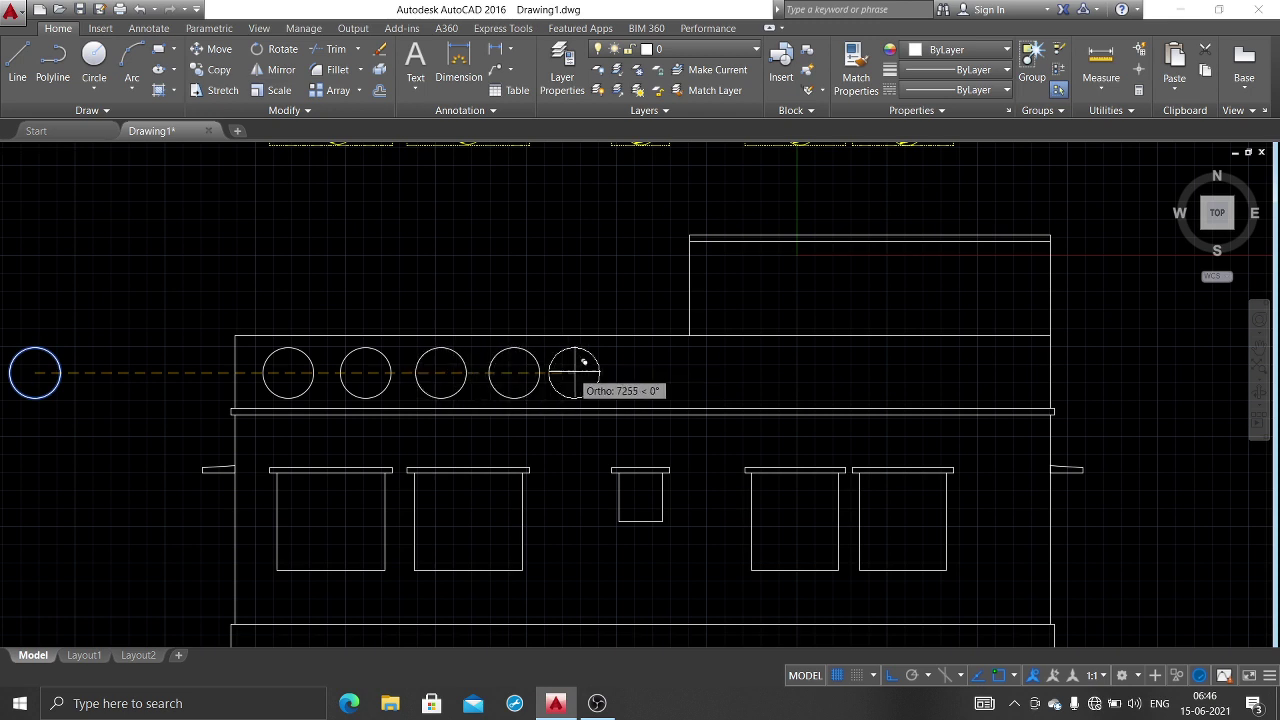
click(597, 363)
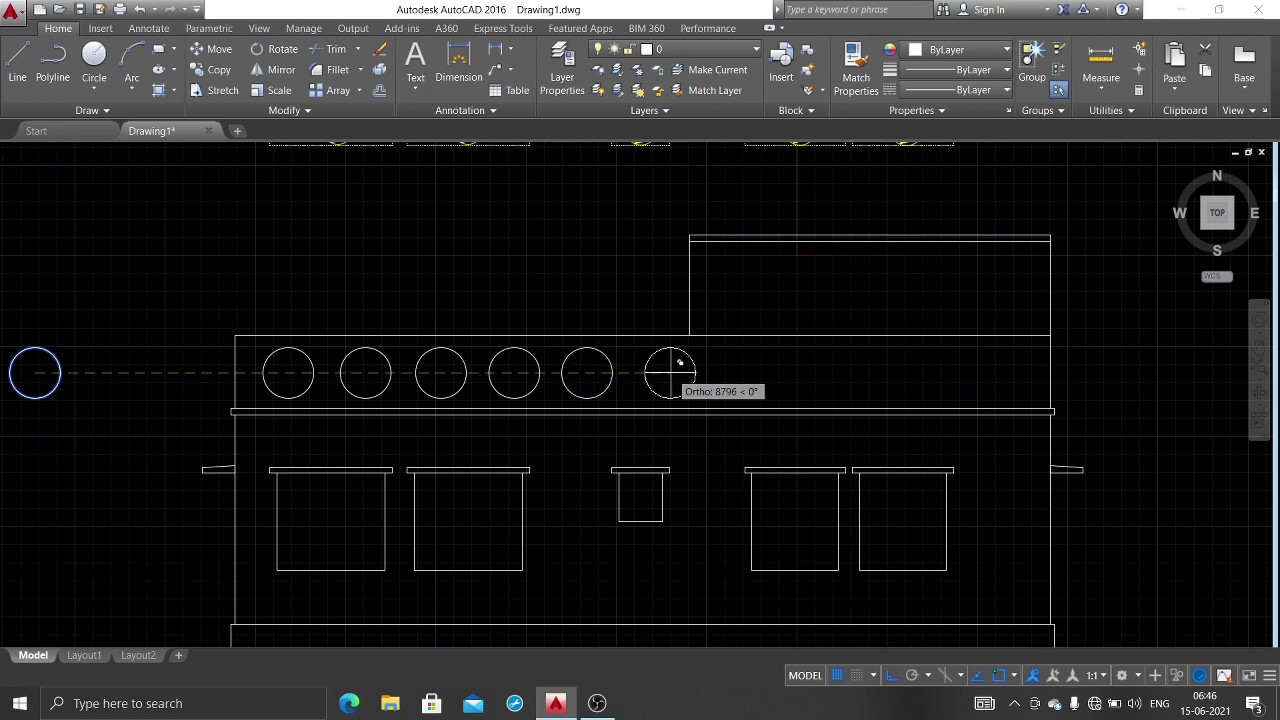
click(669, 363)
click(742, 363)
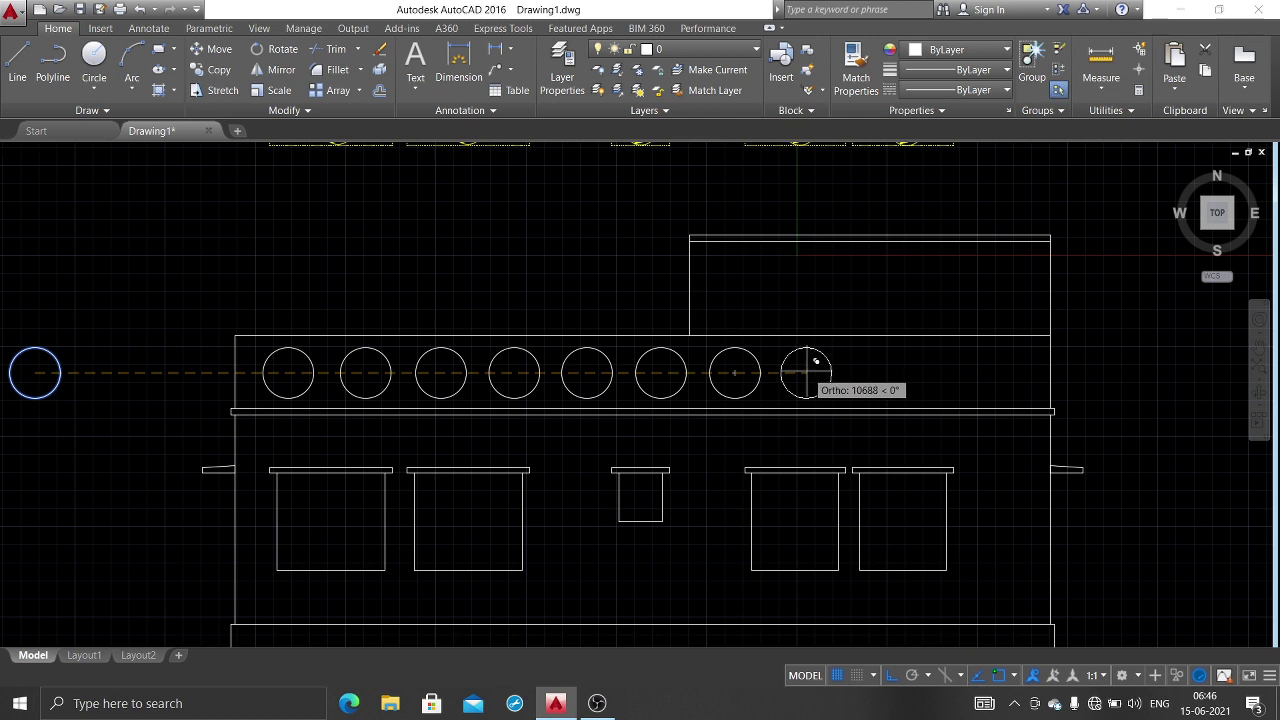
click(817, 361)
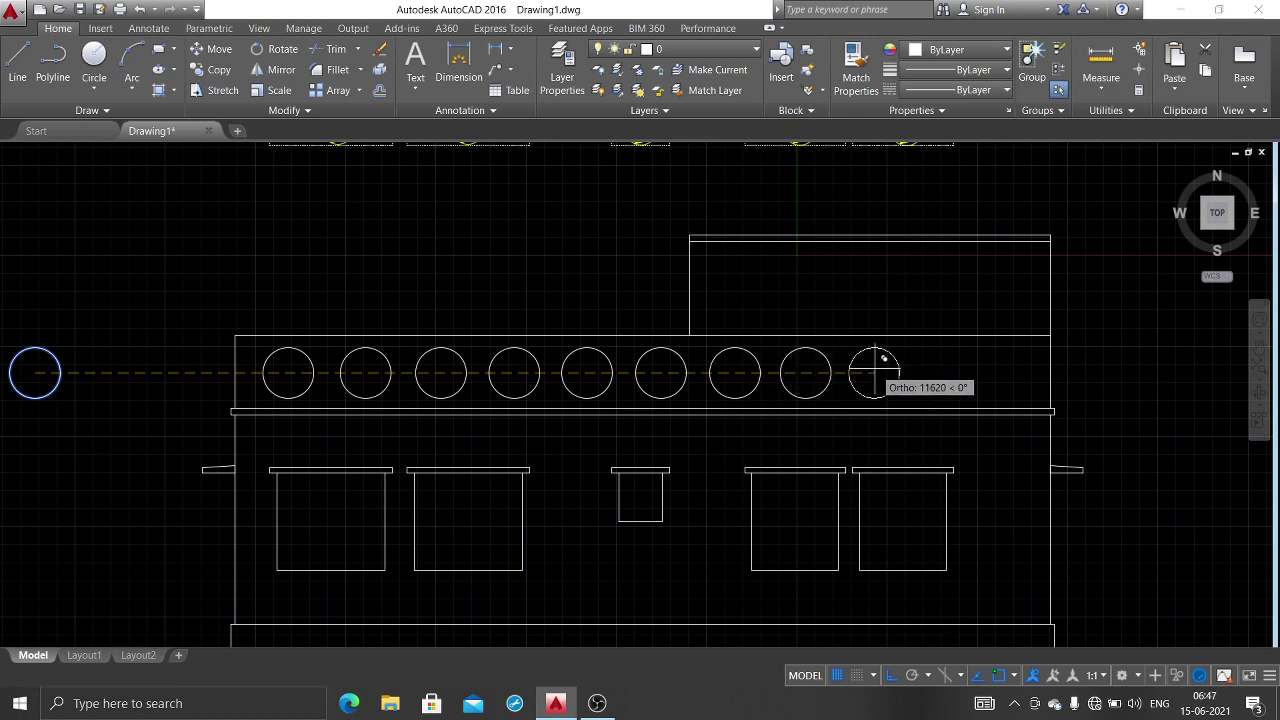
click(886, 362)
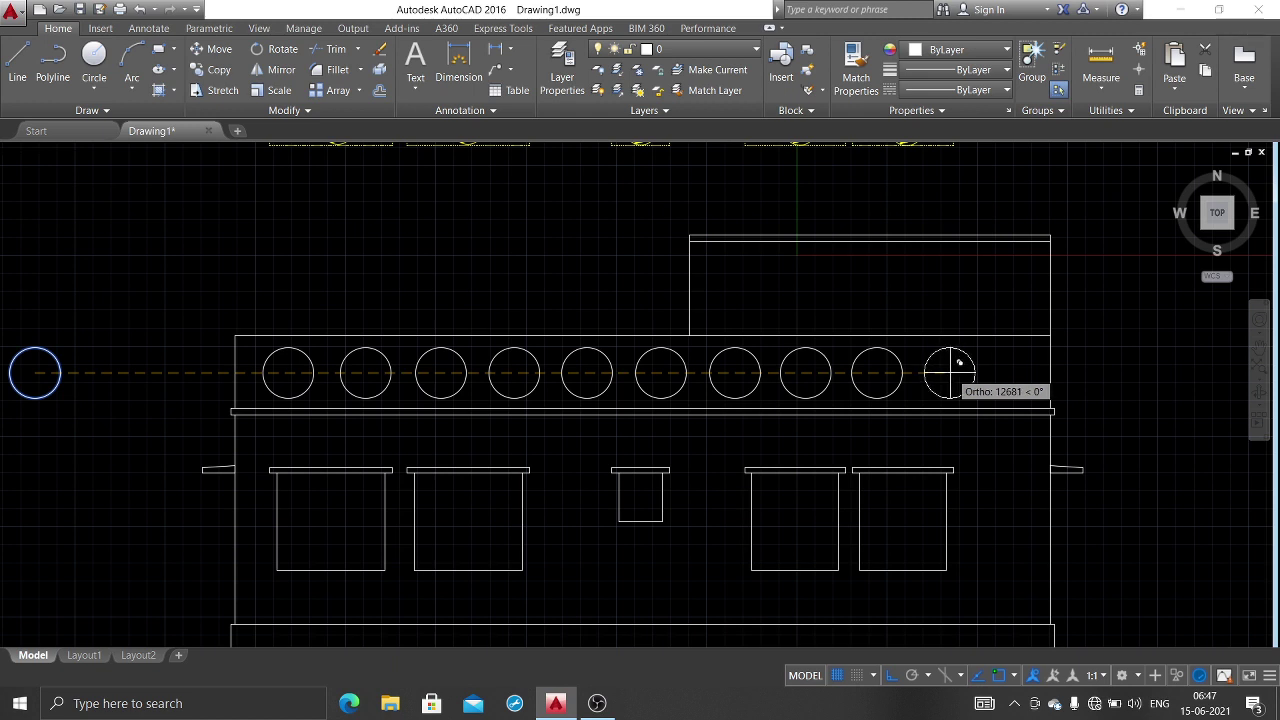
click(956, 364)
click(1020, 363)
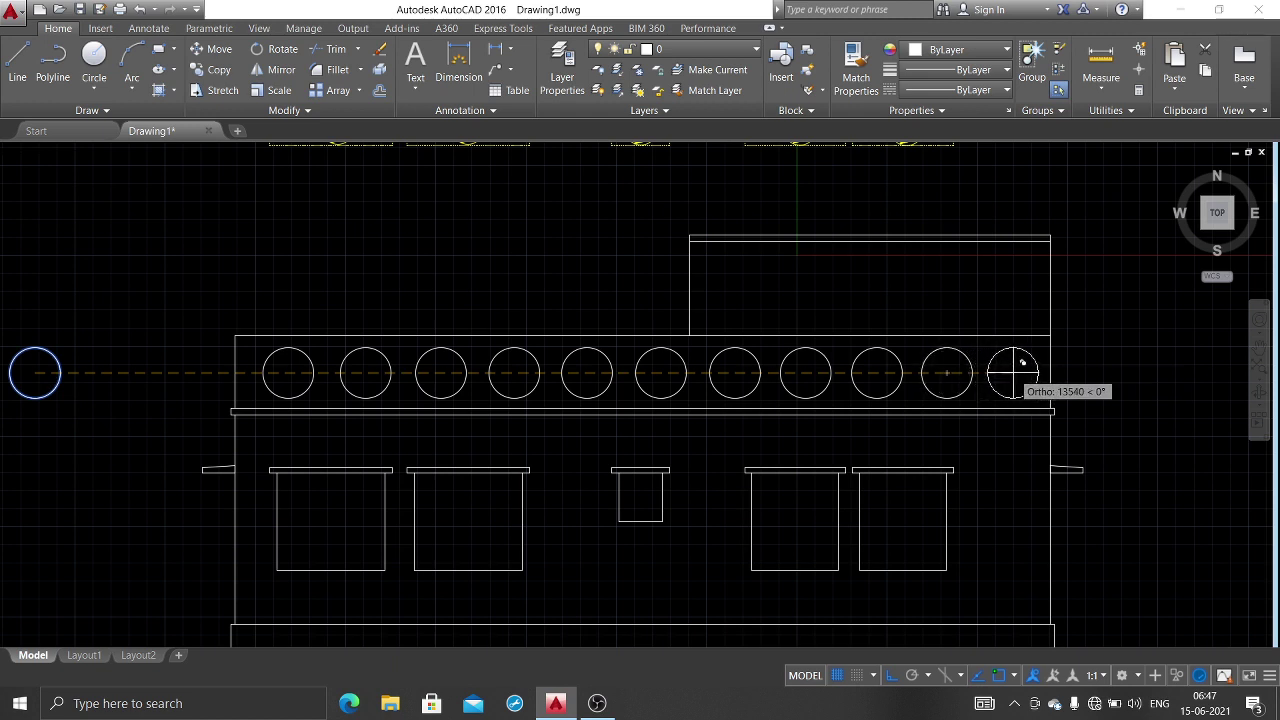
key(Return)
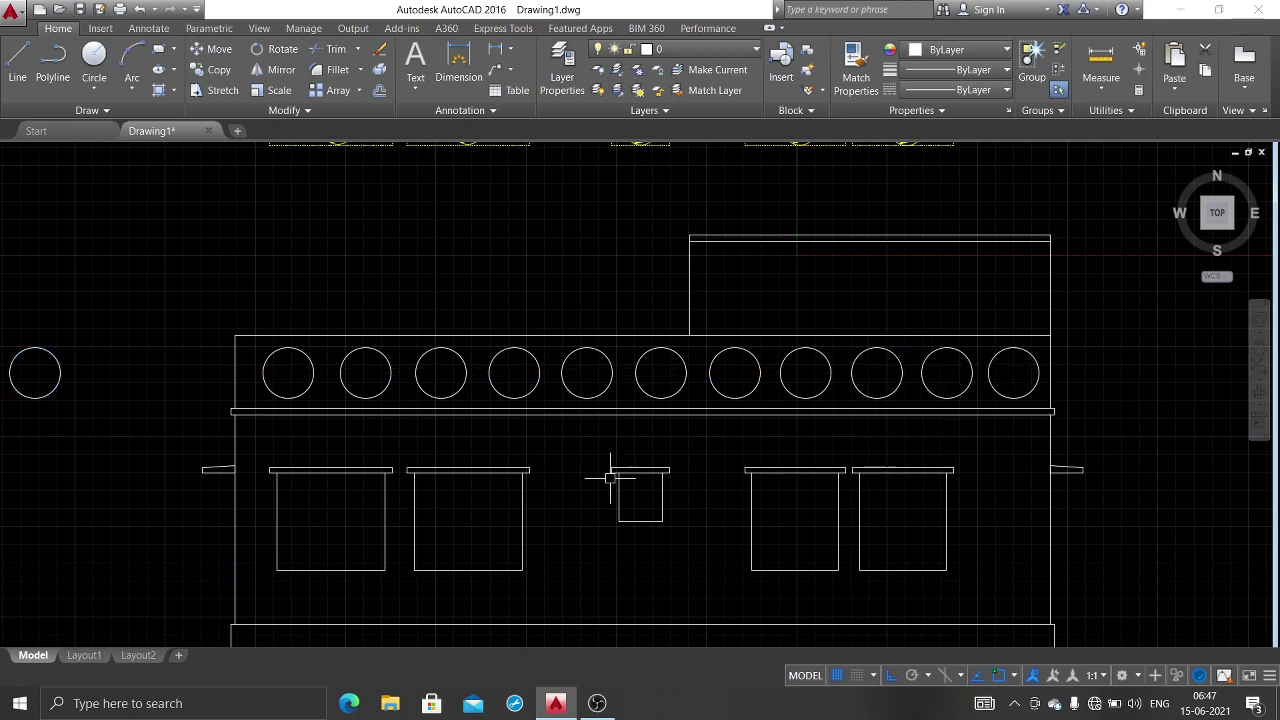
Step: Draw a horizontal line from the centre of the parapet's first circle to the centre of its last circle
scroll(547, 458, down, 2)
scroll(362, 411, up, 2)
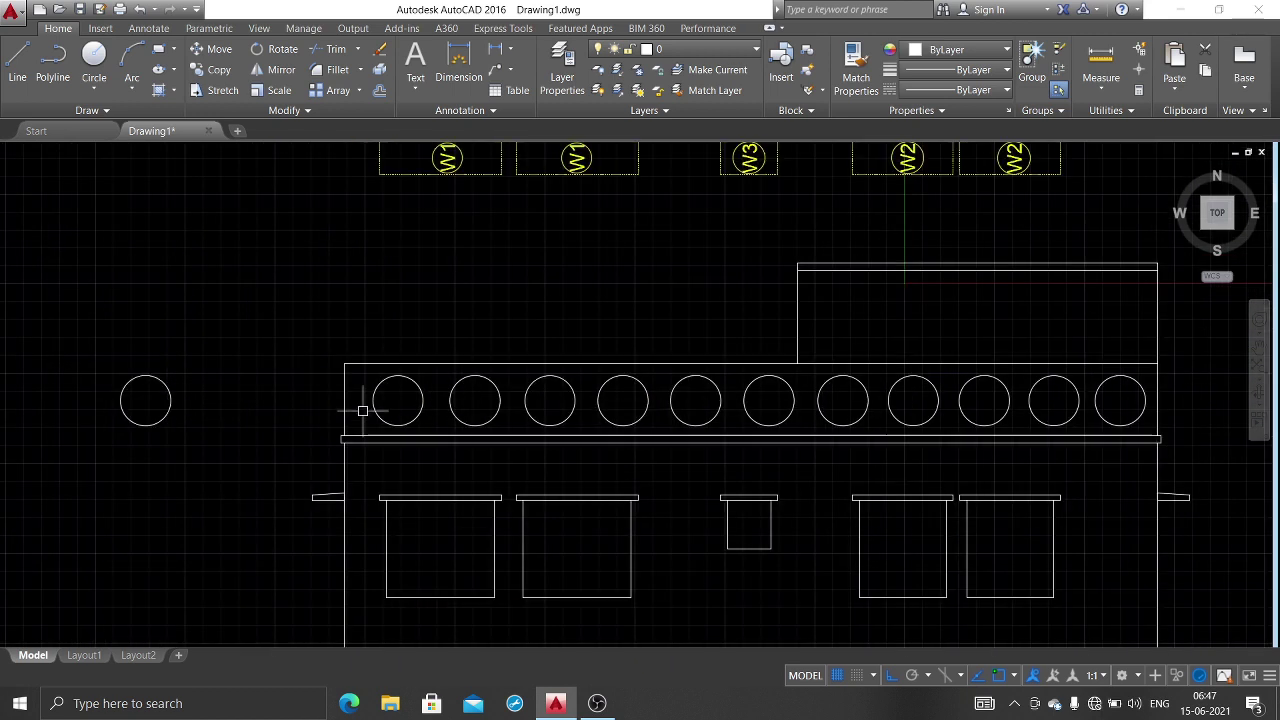
middle_drag(658, 418, 533, 421)
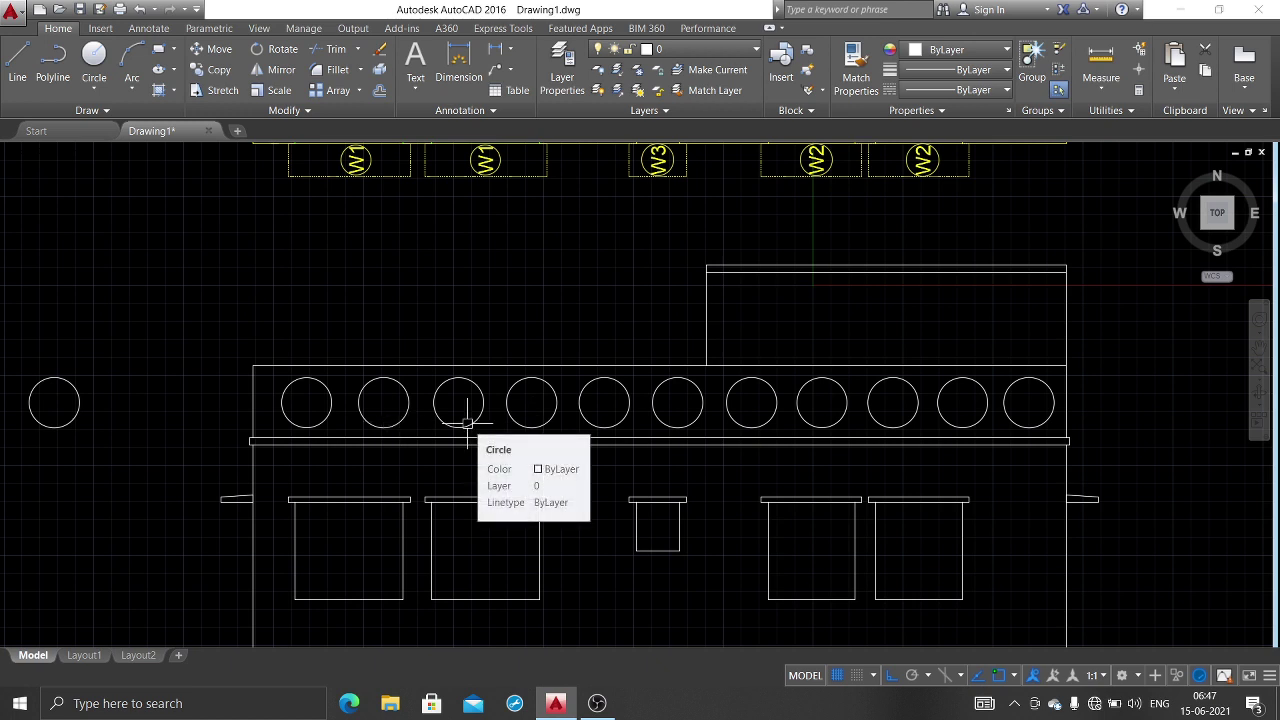
text(l)
key(Return)
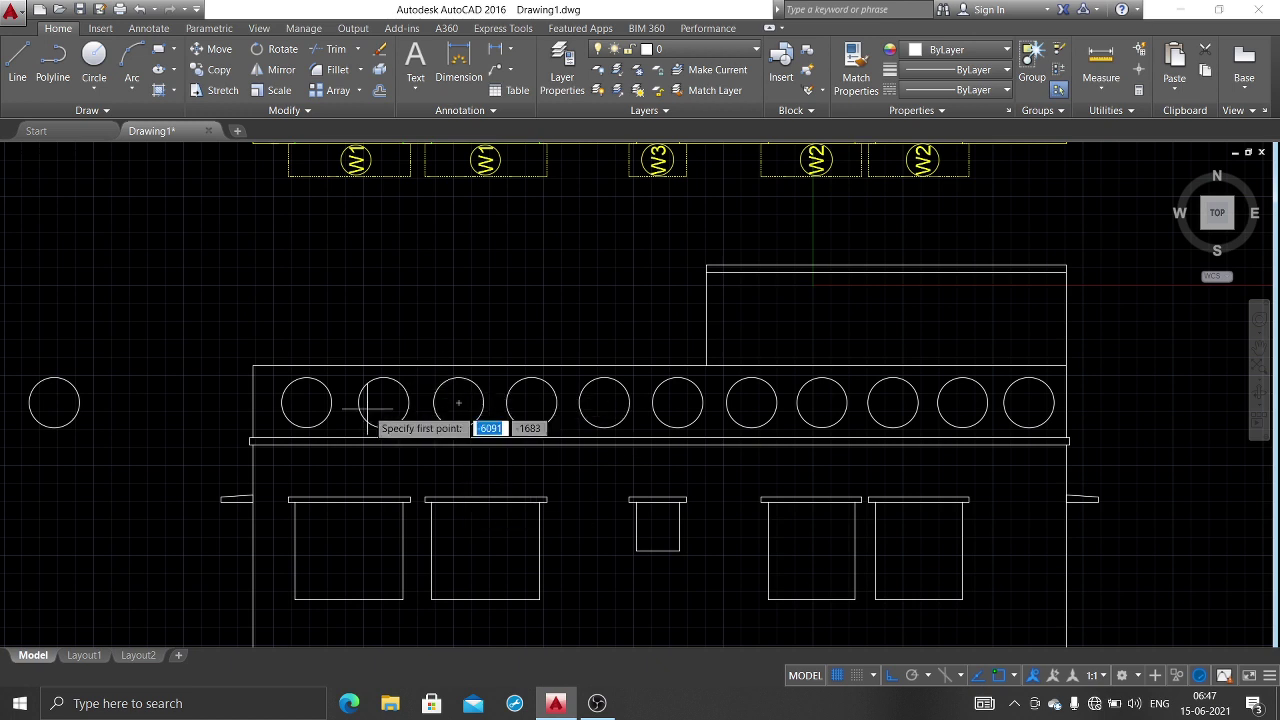
click(306, 403)
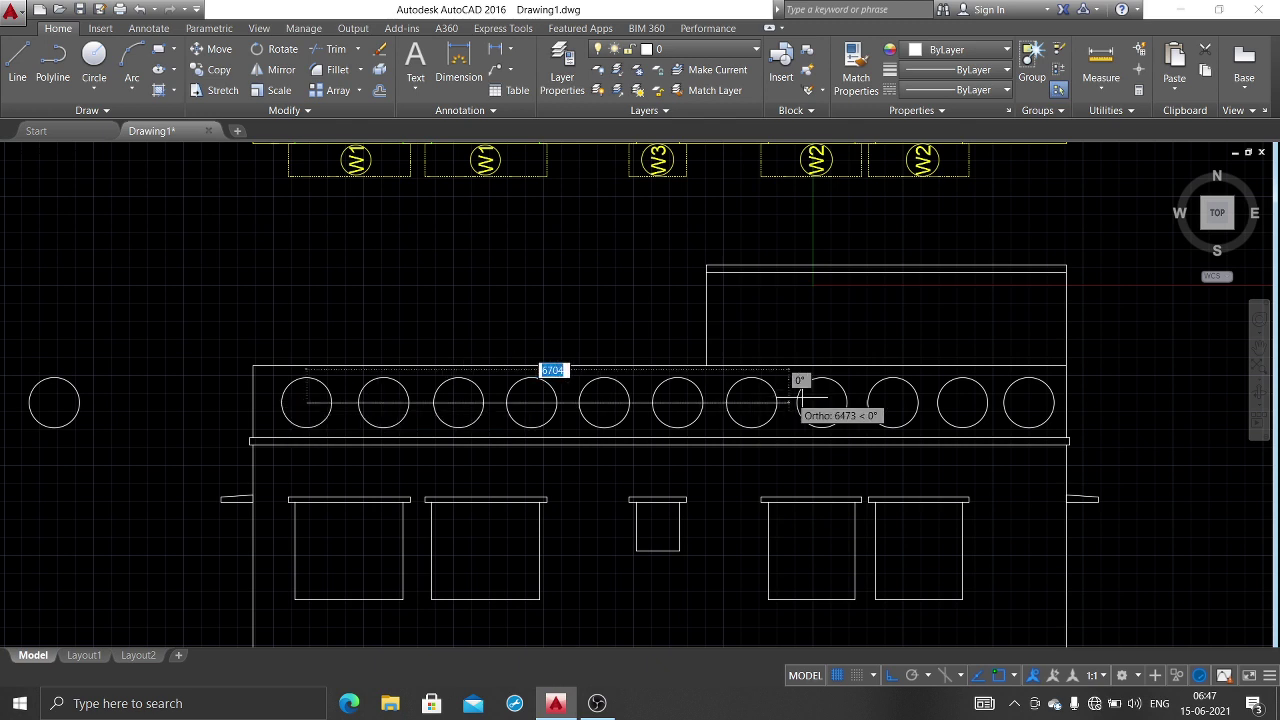
click(1027, 403)
key(Escape)
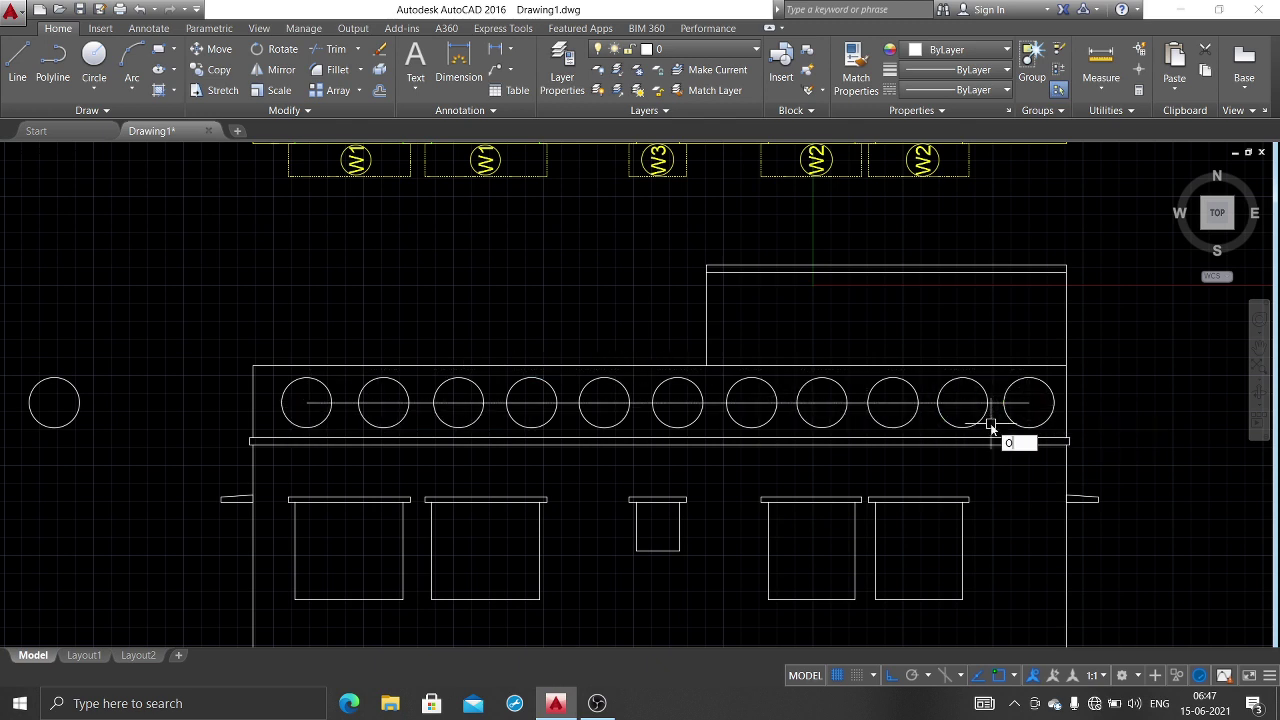
Step: Offset the circles' centre line slightly to both sides and delete the original line, leaving two parallel lines
text(o)
key(Return)
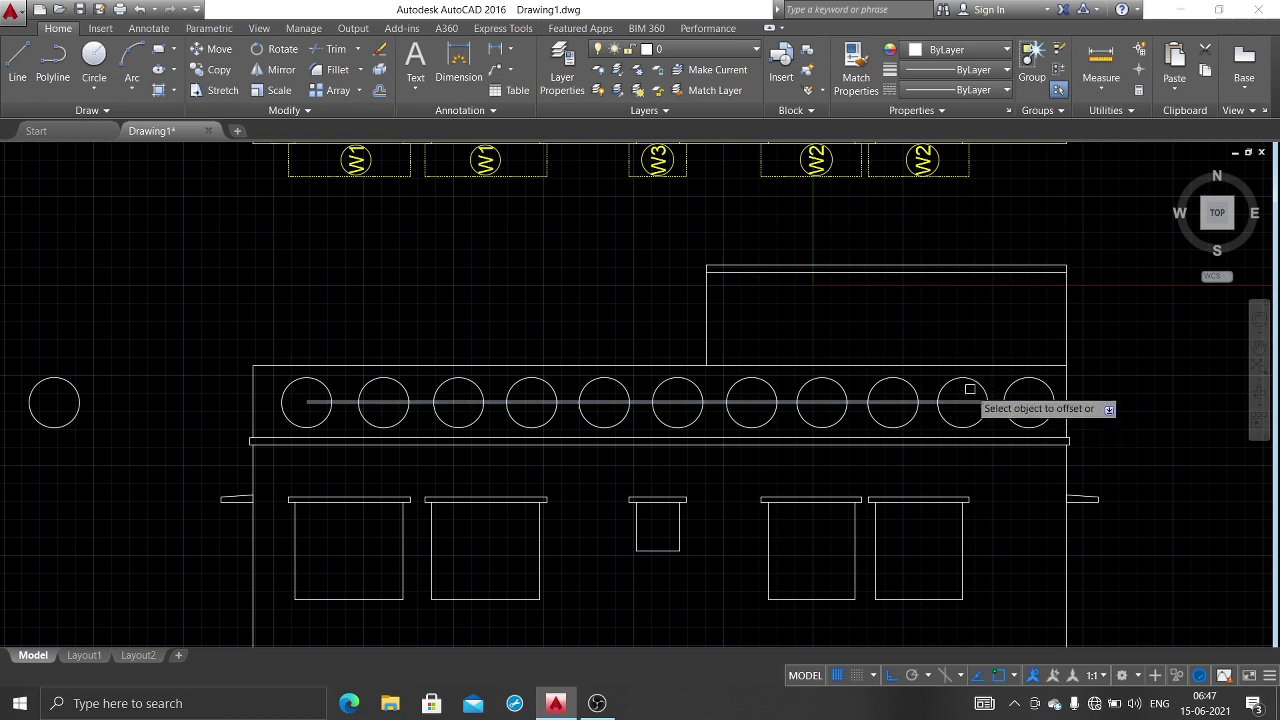
scroll(968, 404, up, 5)
key(Escape)
click(975, 400)
key(Delete)
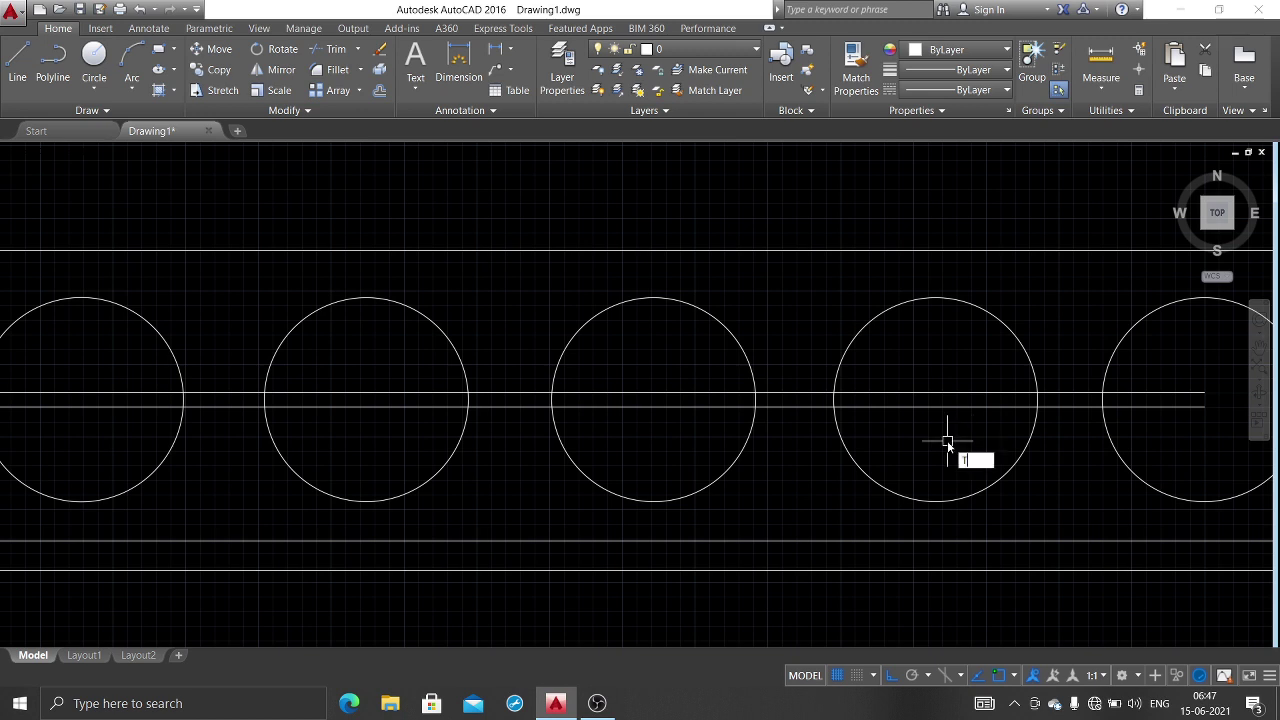
text(TR)
key(Return)
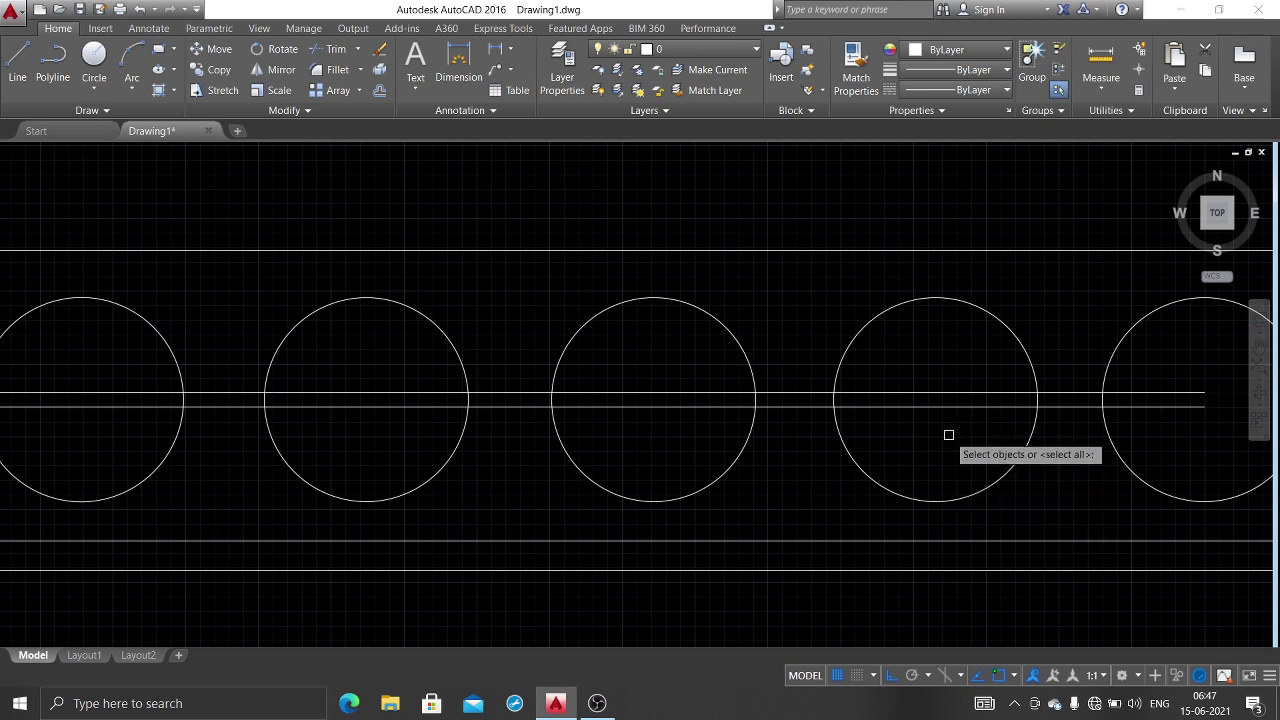
click(981, 364)
click(922, 433)
key(Return)
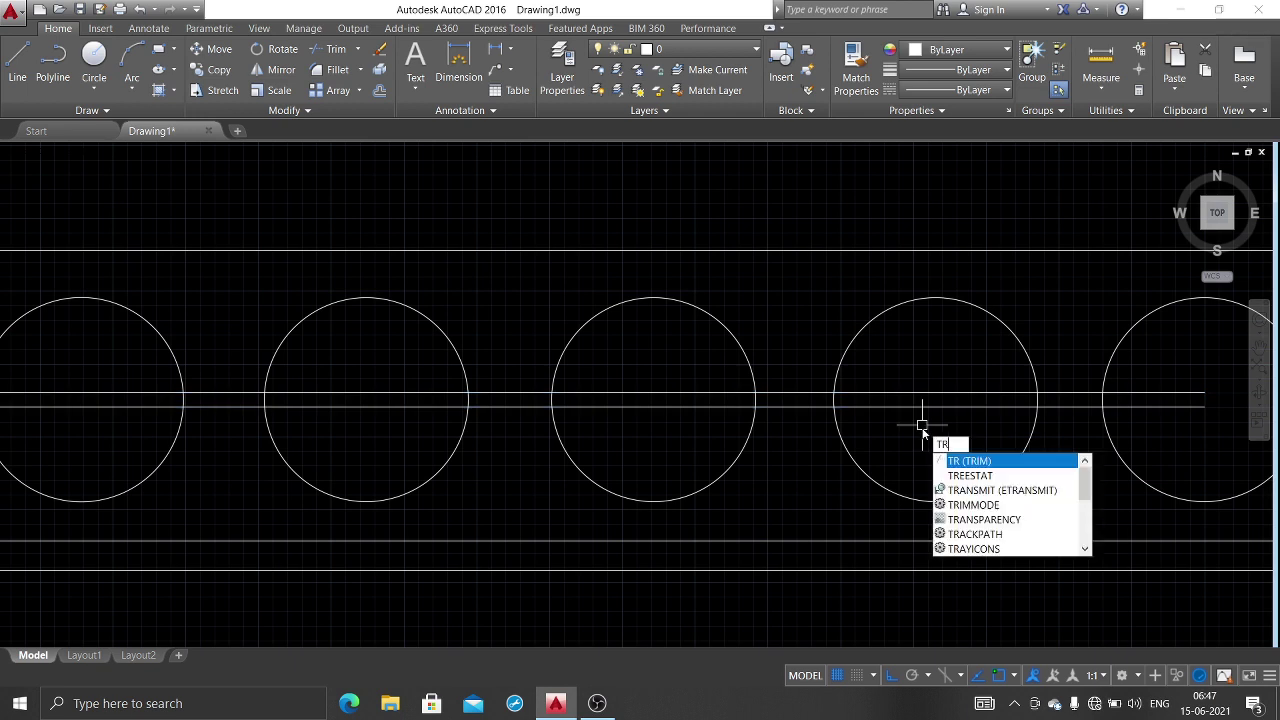
Step: Trim the parallel lines inside the tenth and eleventh circles, and the circle arcs between the lines at the gap joining them
key(Return)
click(975, 367)
click(921, 454)
scroll(1110, 400, up, 5)
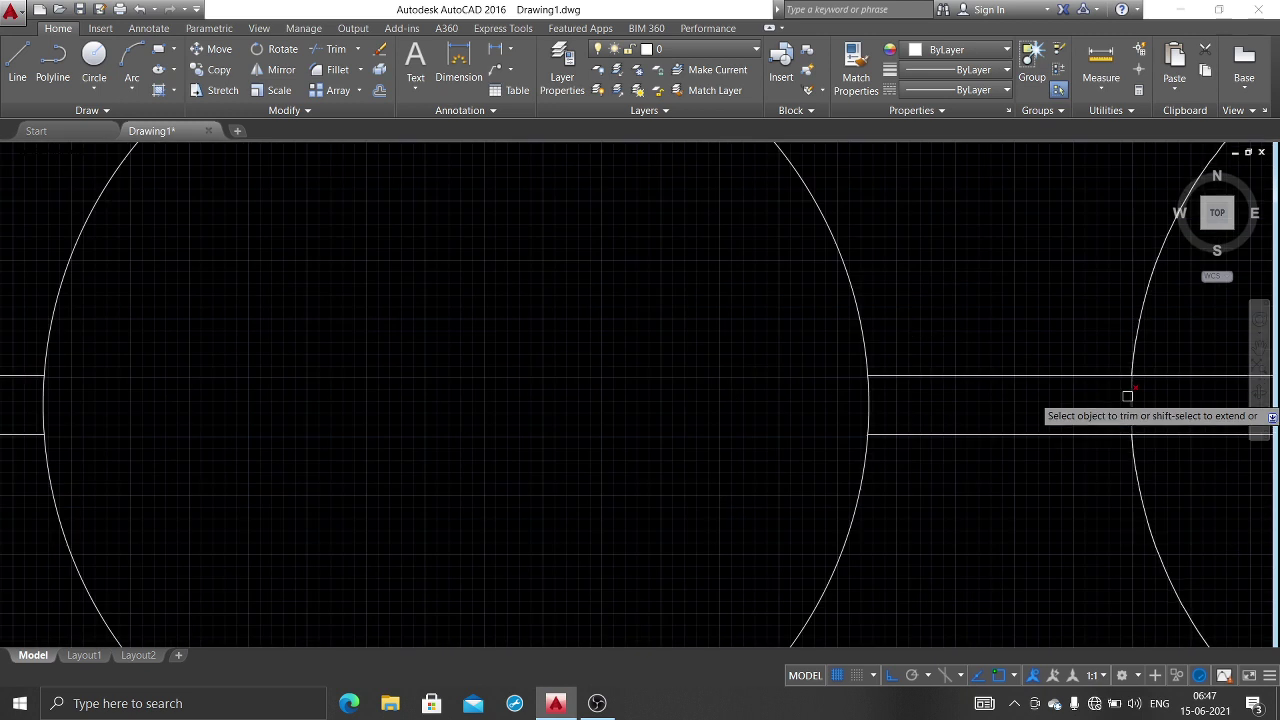
click(868, 408)
middle_drag(1000, 428, 598, 433)
click(1163, 324)
click(995, 436)
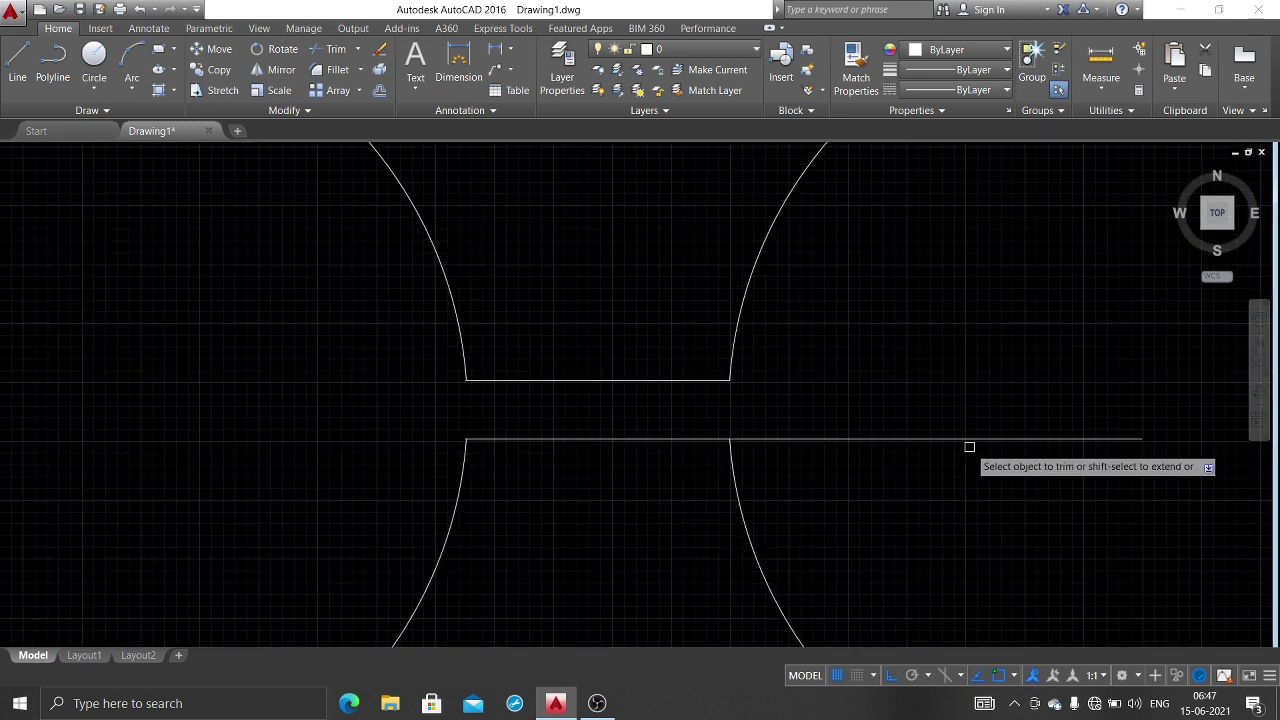
Step: Trim the arcs between the parallel lines at the gap joining the tenth and ninth circles, and the lines inside the ninth circle
scroll(900, 490, down, 5)
scroll(600, 458, up, 6)
middle_drag(712, 456, 958, 417)
click(962, 405)
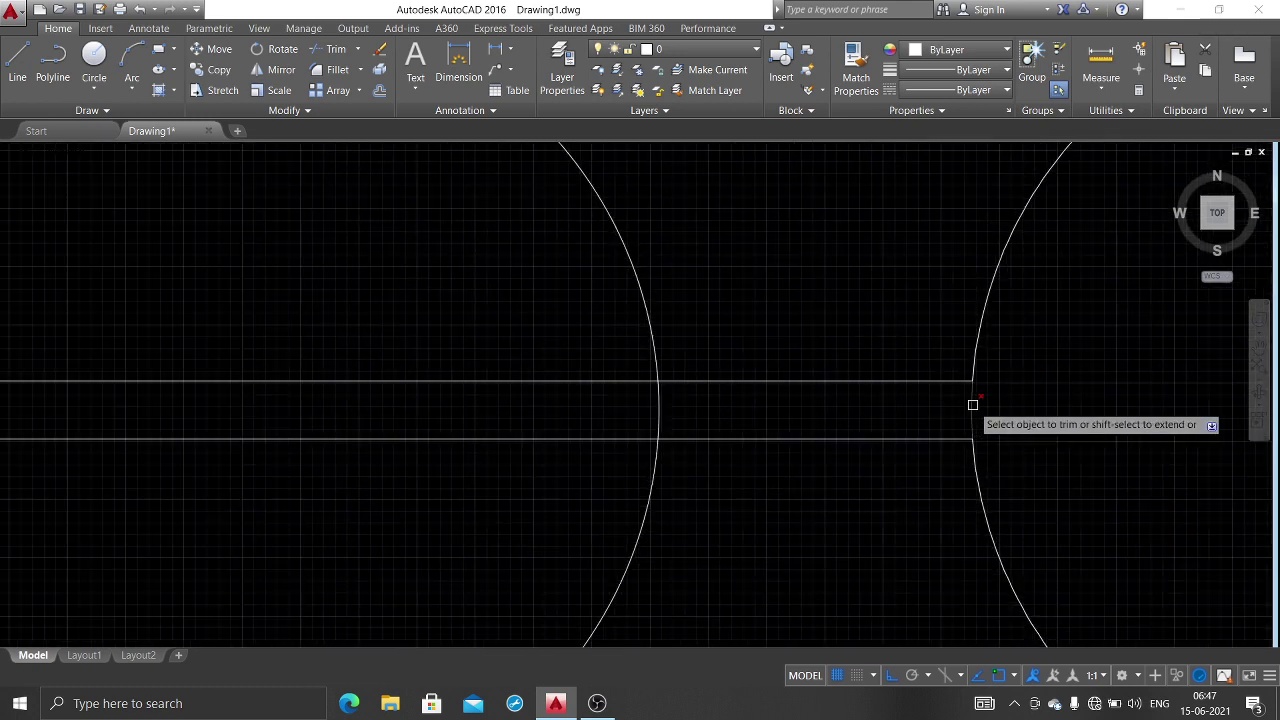
middle_drag(574, 409, 903, 409)
click(909, 323)
click(583, 514)
Step: Trim the arcs between the parallel lines at the gap joining the ninth and eighth circles, and the lines inside the eighth circle
middle_drag(583, 514, 1226, 491)
click(741, 415)
click(403, 420)
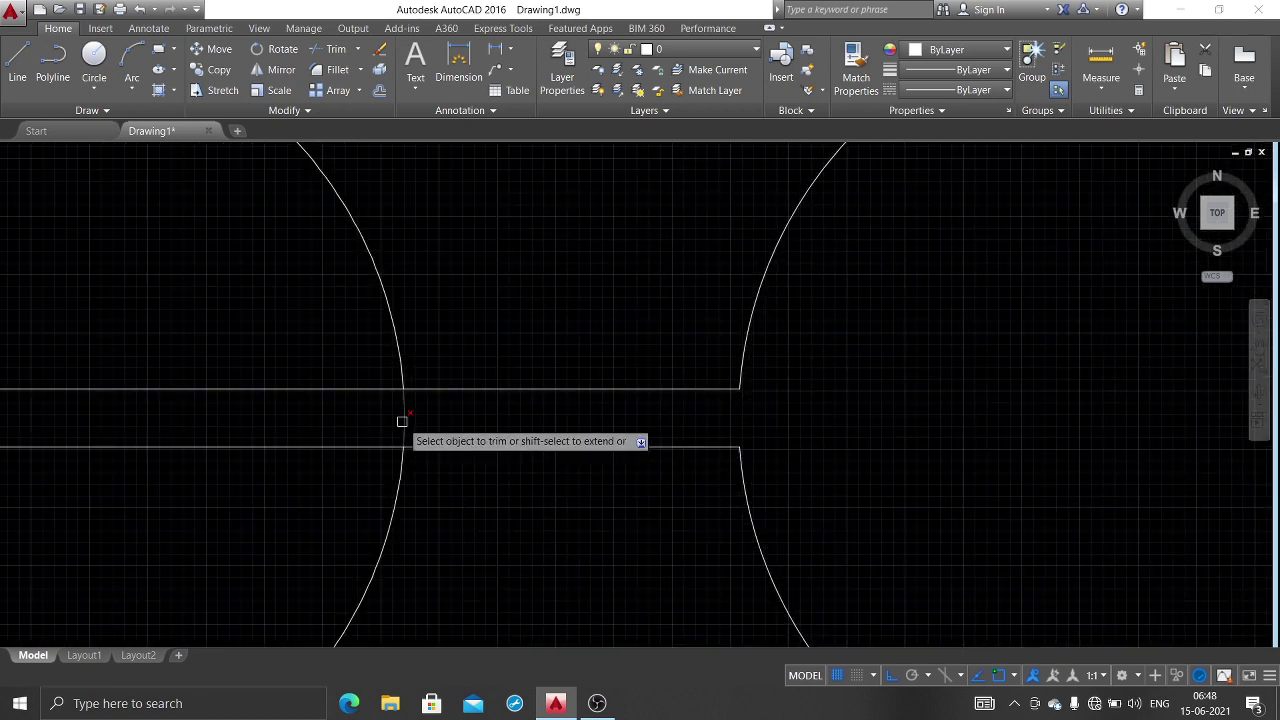
middle_drag(478, 412, 889, 457)
click(700, 386)
click(330, 600)
Step: Trim the arcs between the parallel lines at the gap joining the eighth and seventh circles, and the lines inside the seventh circle
middle_drag(396, 567, 829, 567)
click(619, 388)
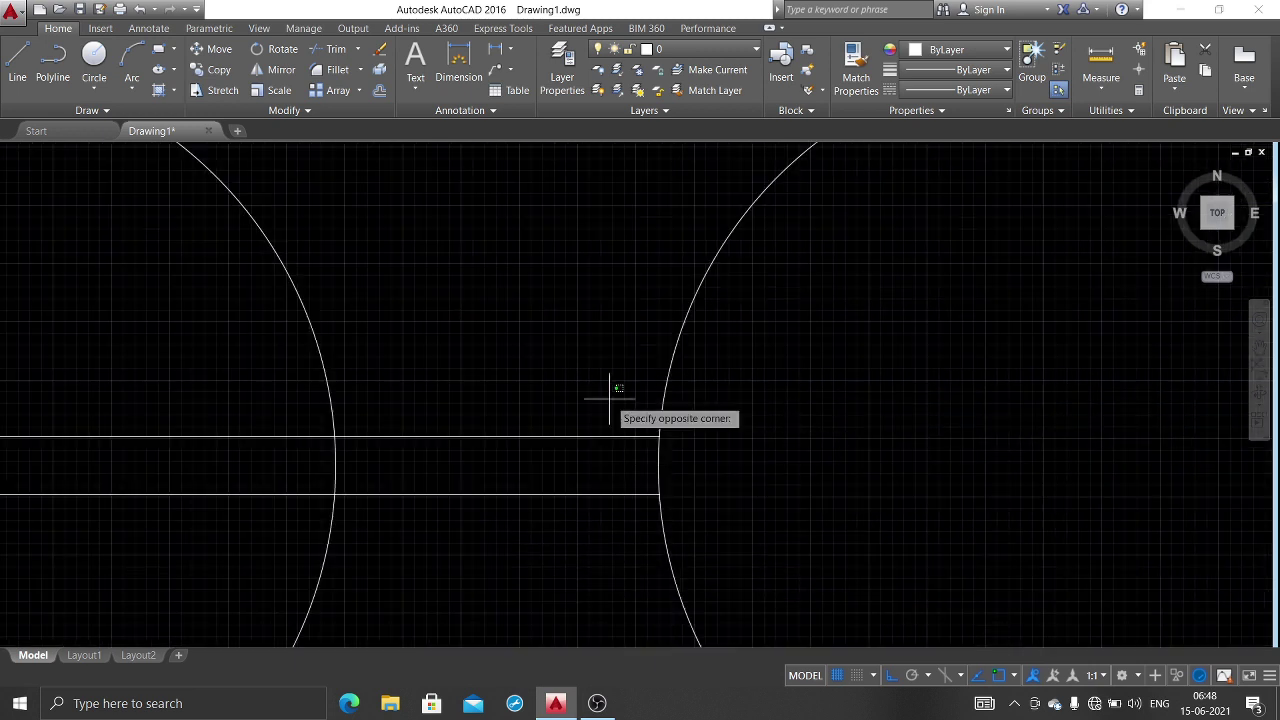
click(620, 318)
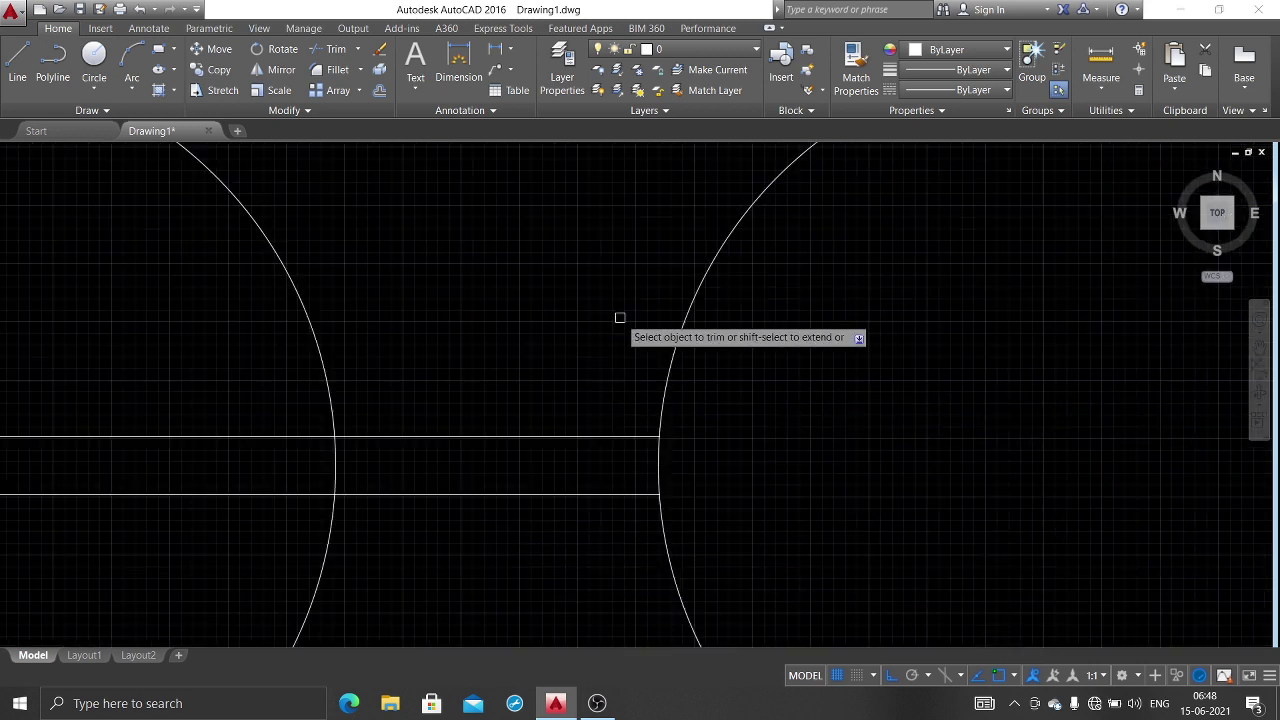
click(654, 466)
click(334, 452)
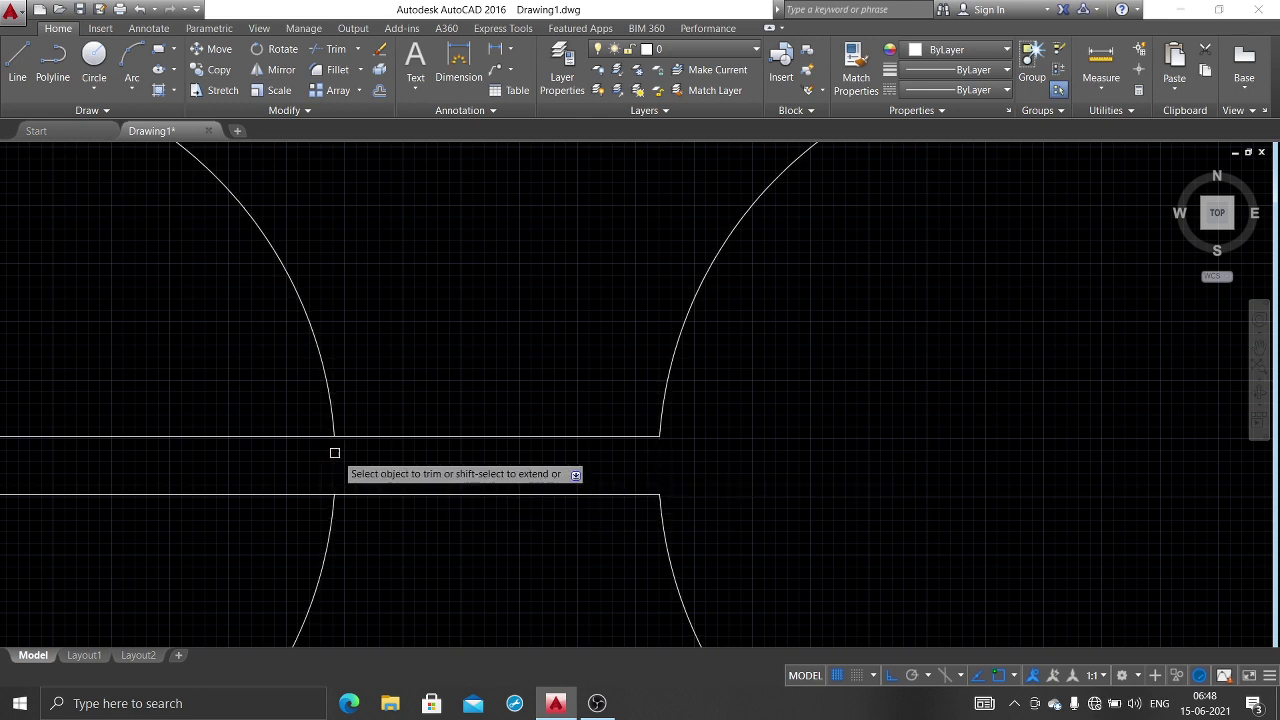
middle_drag(388, 460, 1247, 346)
click(1108, 231)
click(704, 531)
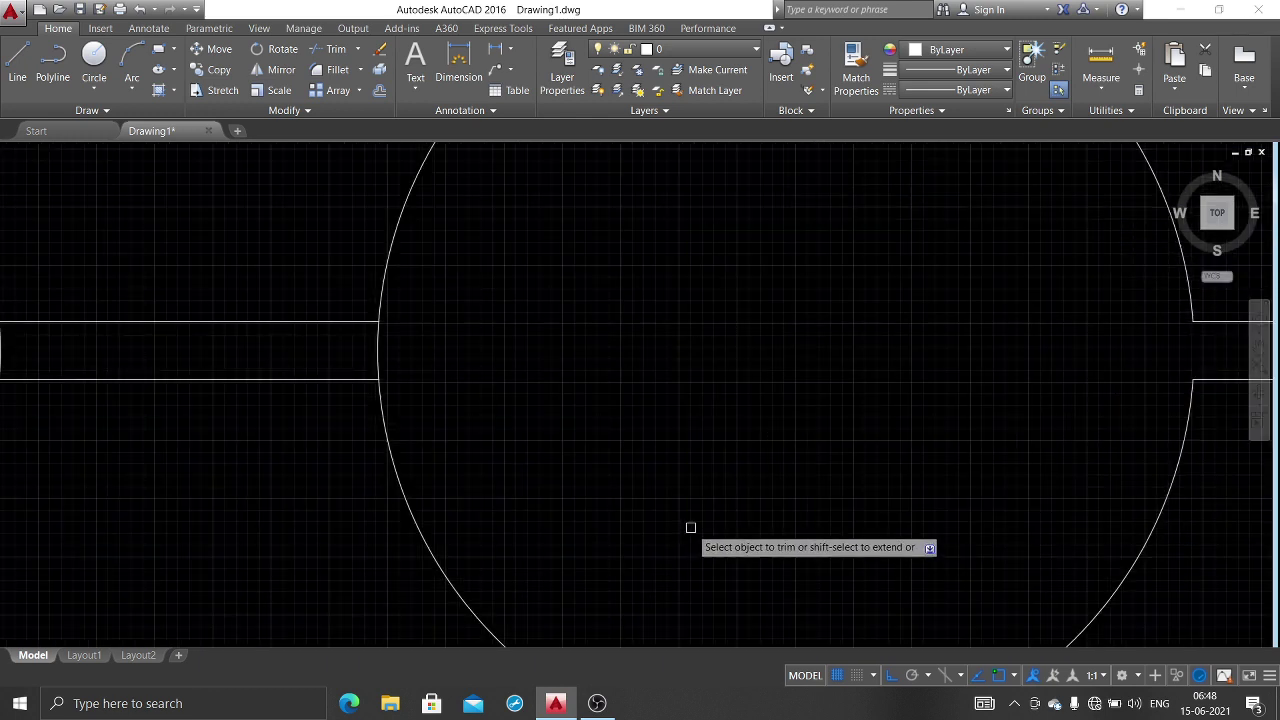
Step: Trim the arcs between the parallel lines at the gap joining the seventh and sixth circles, and the lines inside the sixth circle
middle_drag(690, 527, 1198, 529)
click(884, 352)
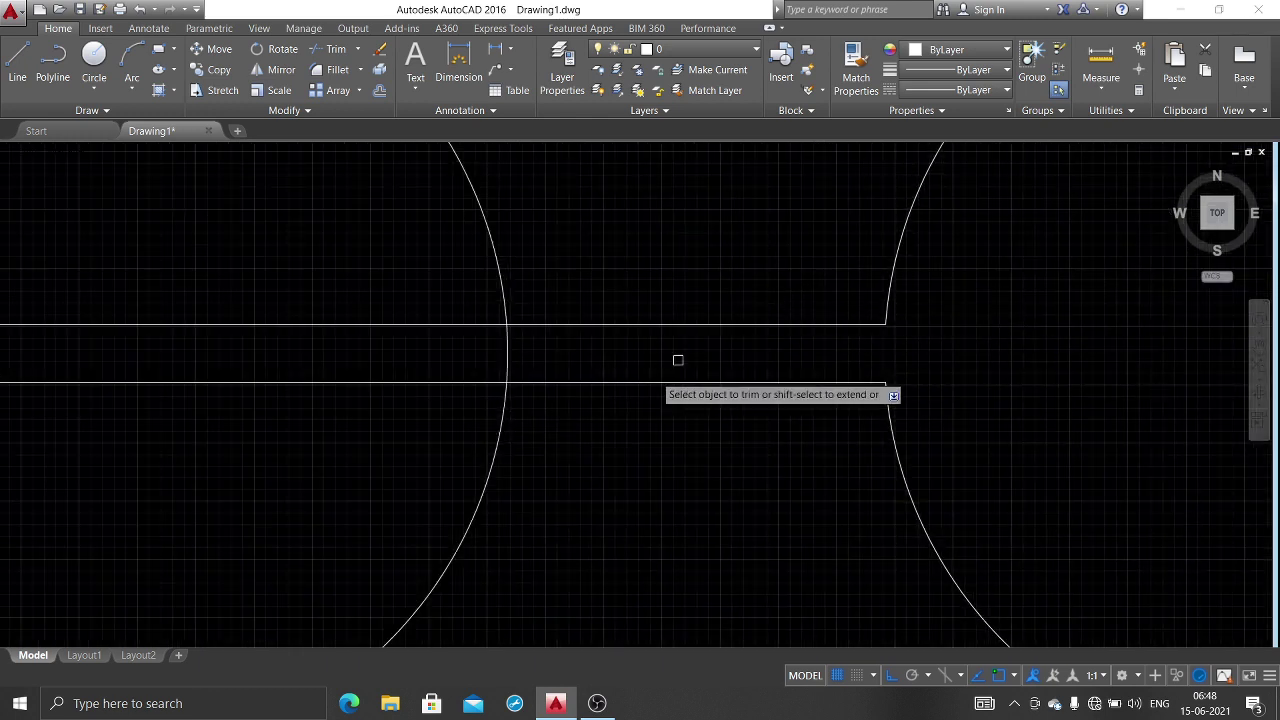
middle_drag(510, 343, 1040, 325)
click(949, 272)
click(619, 455)
Step: Trim the arcs between the parallel lines at the gap joining the sixth and fifth circles, and the lines inside the fifth circle
middle_drag(619, 455, 989, 400)
middle_drag(649, 280, 717, 306)
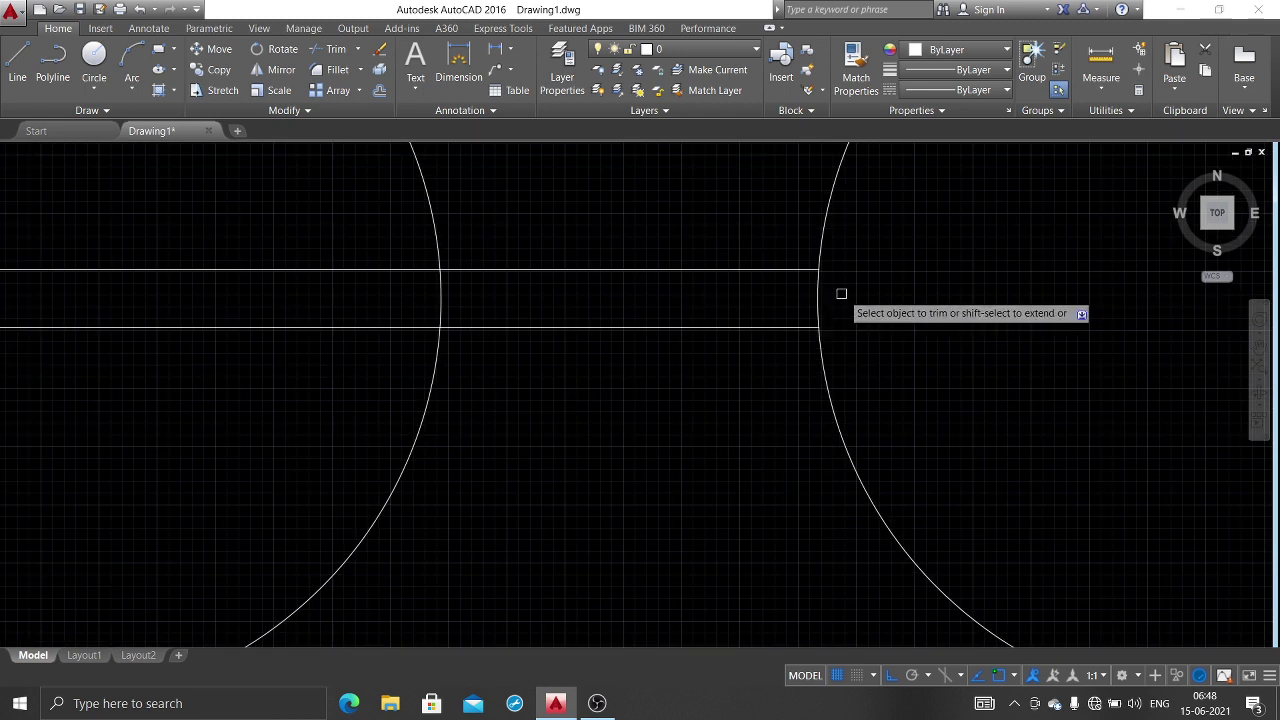
click(818, 298)
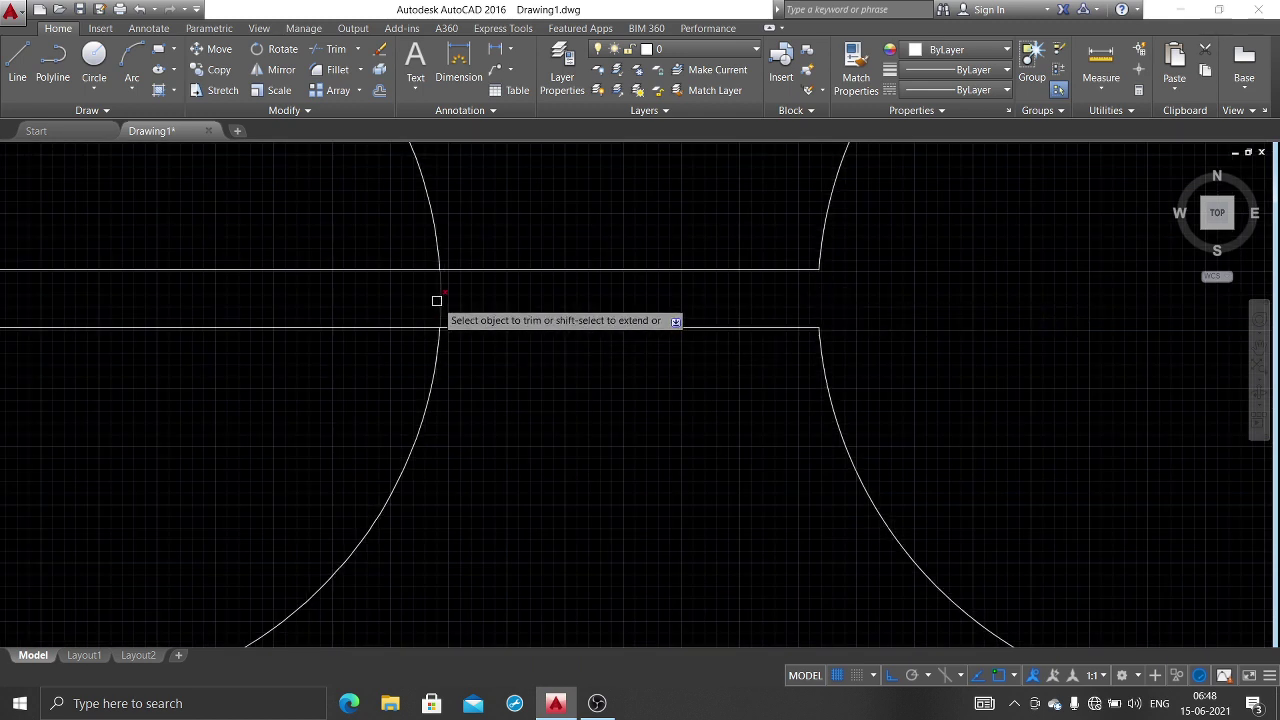
middle_drag(484, 303, 910, 361)
click(760, 284)
click(622, 408)
Step: Trim the arcs between the parallel lines at the gap joining the fifth and fourth circles, and the lines inside the fourth circle
middle_drag(552, 449, 1157, 419)
click(654, 311)
click(301, 325)
middle_drag(369, 324, 990, 326)
click(771, 265)
click(476, 455)
Step: Trim the arcs between the parallel lines at the gap joining the fourth and third circles, and the lines inside the third circle
middle_drag(484, 438, 1162, 451)
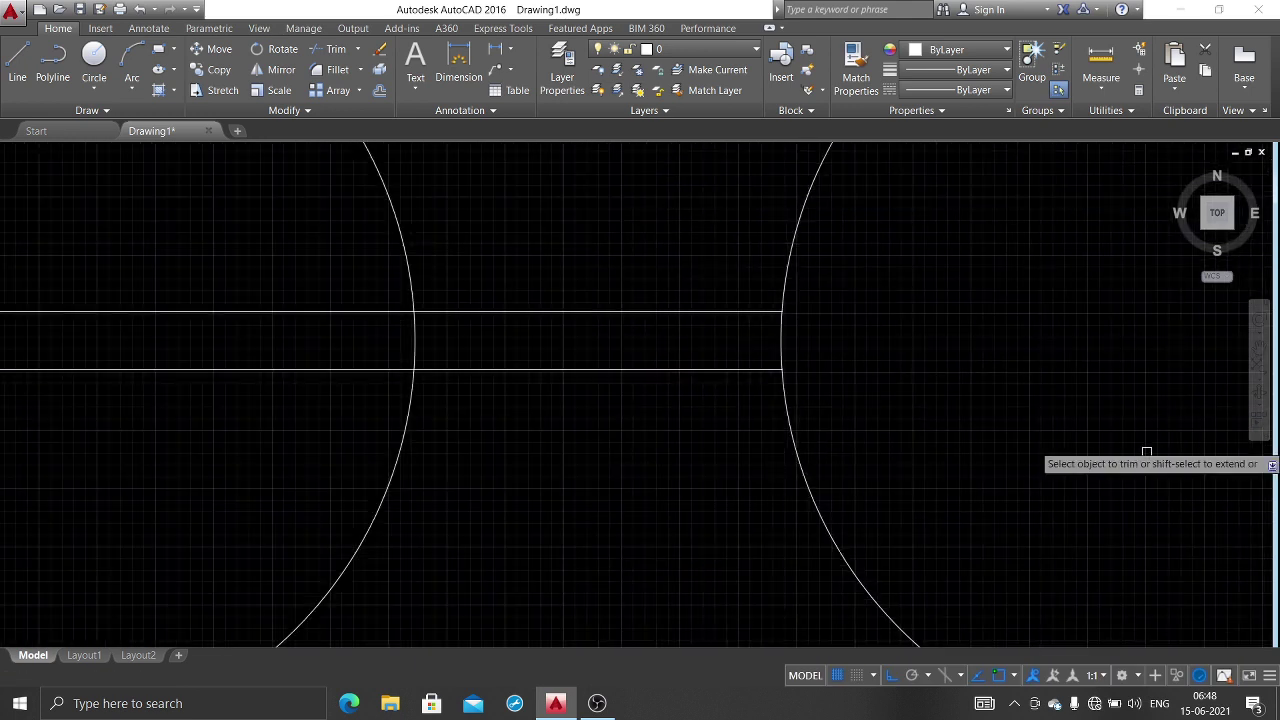
click(414, 338)
middle_drag(622, 336, 1031, 348)
click(649, 288)
click(469, 434)
Step: Trim the arcs between the parallel lines at the gap joining the third and second circles, and the lines inside the second circle
middle_drag(502, 432, 1126, 410)
click(627, 328)
middle_drag(386, 357, 788, 357)
middle_drag(646, 324, 1002, 341)
click(662, 318)
click(608, 376)
Step: Trim the arcs between the parallel lines at the gap joining the second and first circles, and the lines inside the first circle
middle_drag(580, 400, 1198, 423)
click(770, 370)
middle_drag(545, 368, 971, 366)
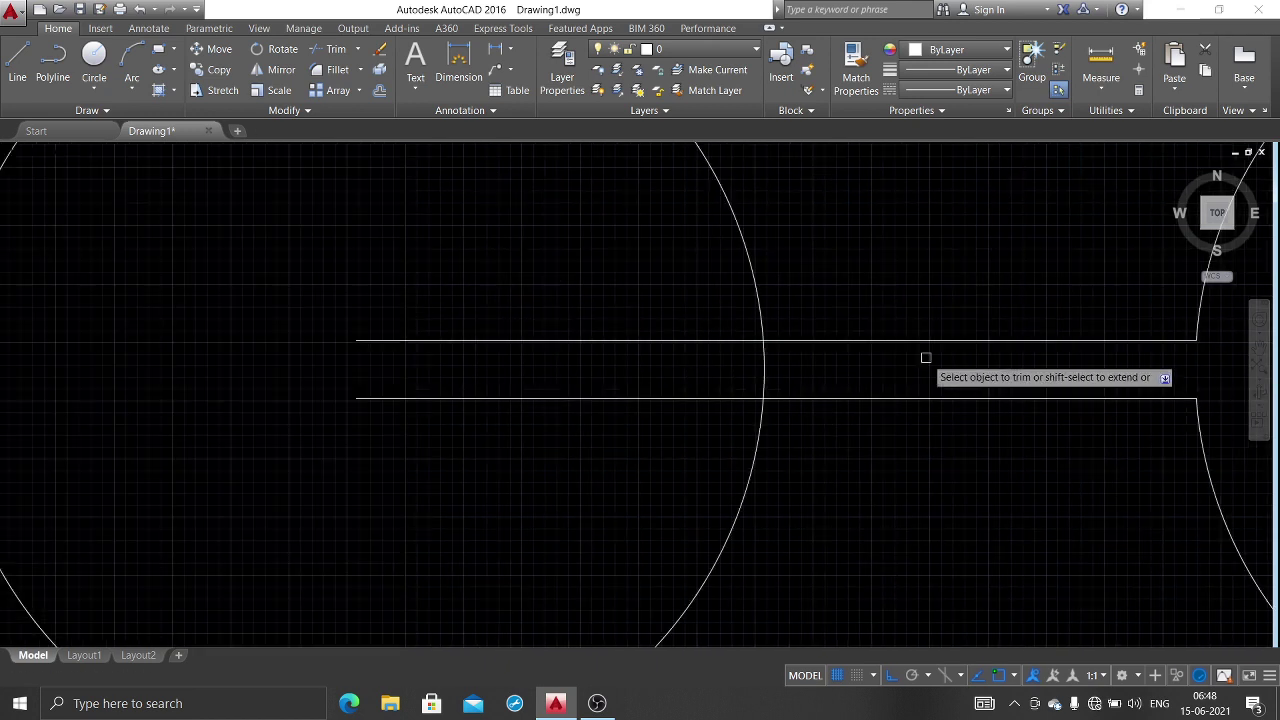
click(692, 300)
click(457, 491)
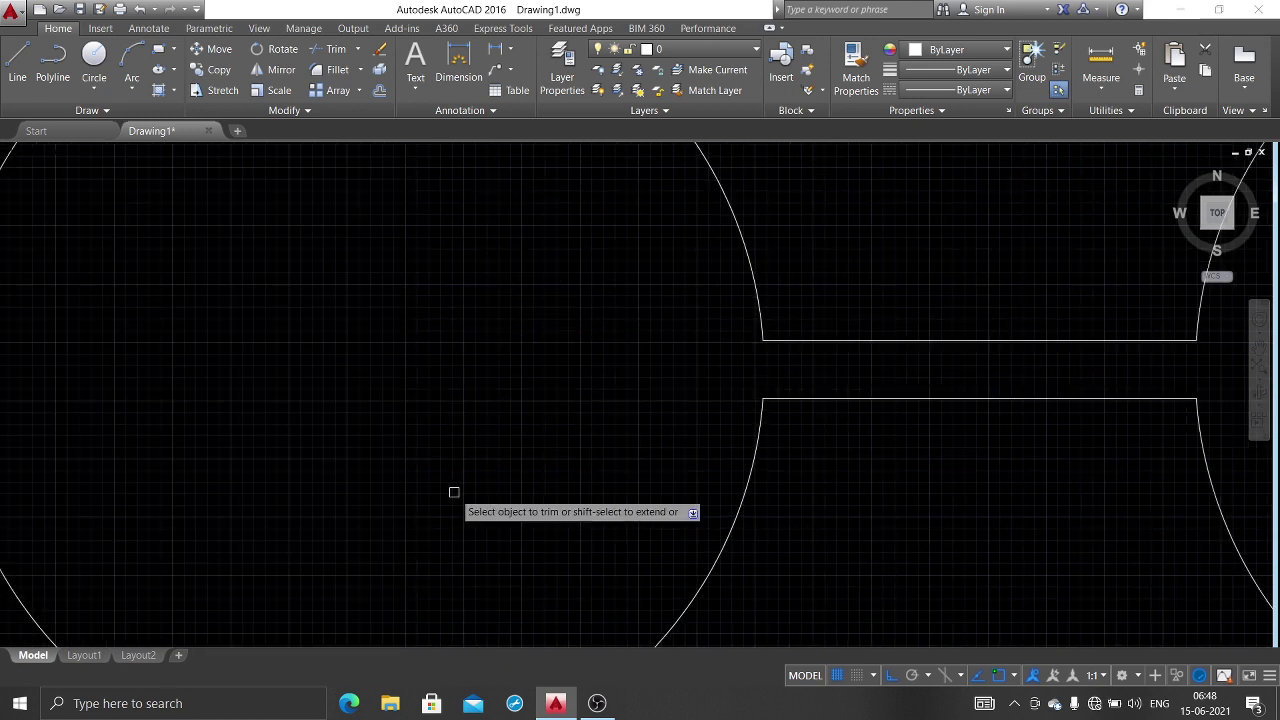
scroll(683, 489, down, 2)
scroll(820, 543, down, 2)
scroll(809, 540, down, 5)
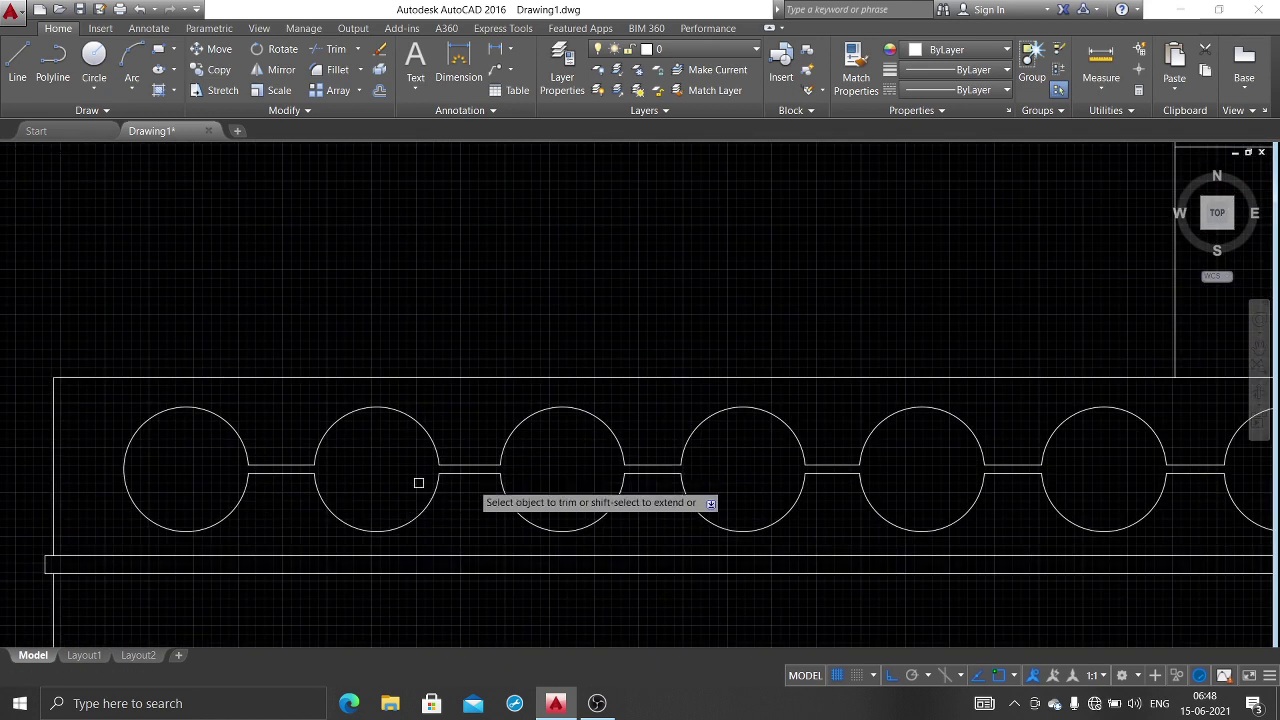
Step: Delete the stray circle lying outside the elevation, beside the parapet
scroll(486, 452, up, 2)
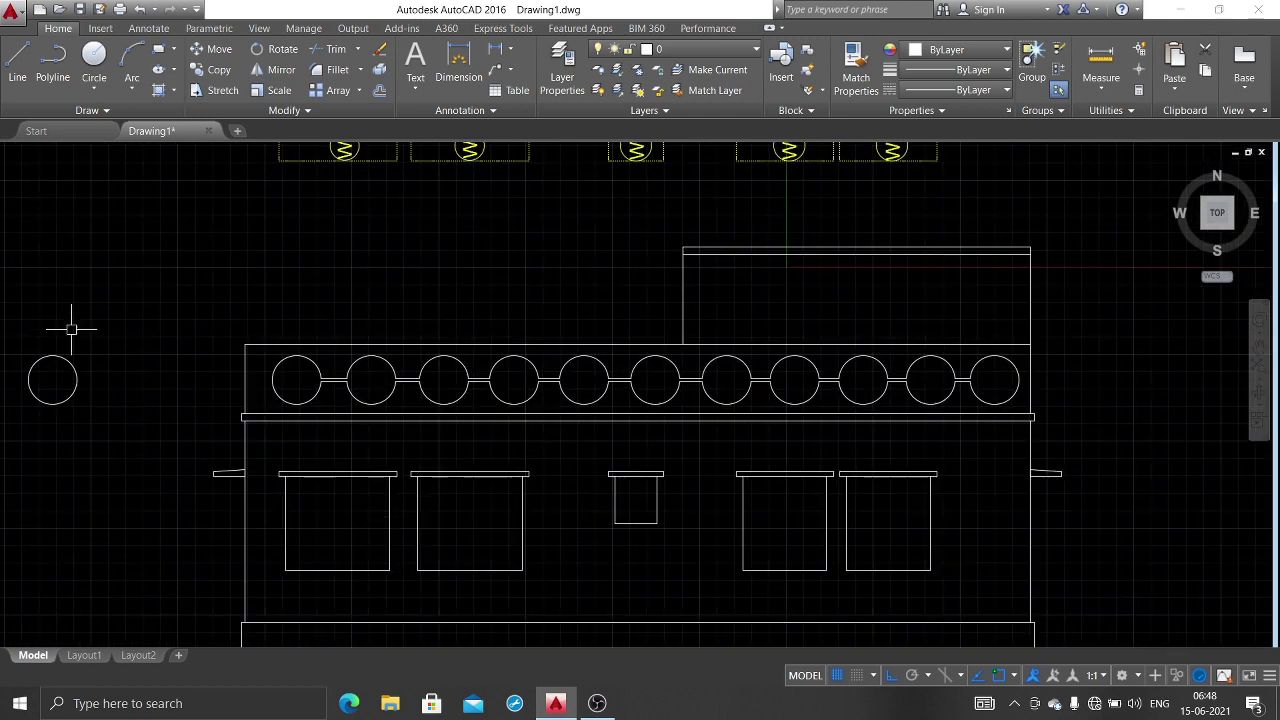
click(123, 328)
click(35, 429)
key(Delete)
Step: Draw a 600 long vertical line up from the upper-left corner of the raised roof block's slab
middle_drag(715, 383, 602, 458)
text(l)
key(Return)
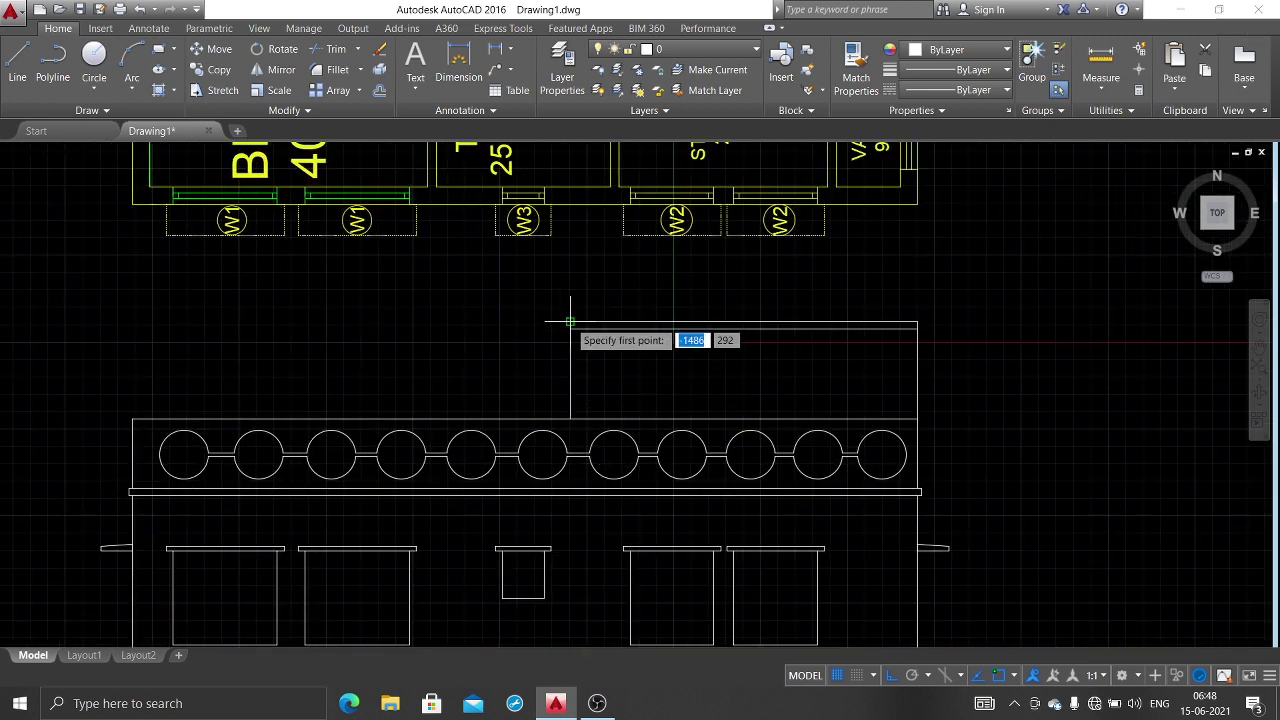
click(570, 321)
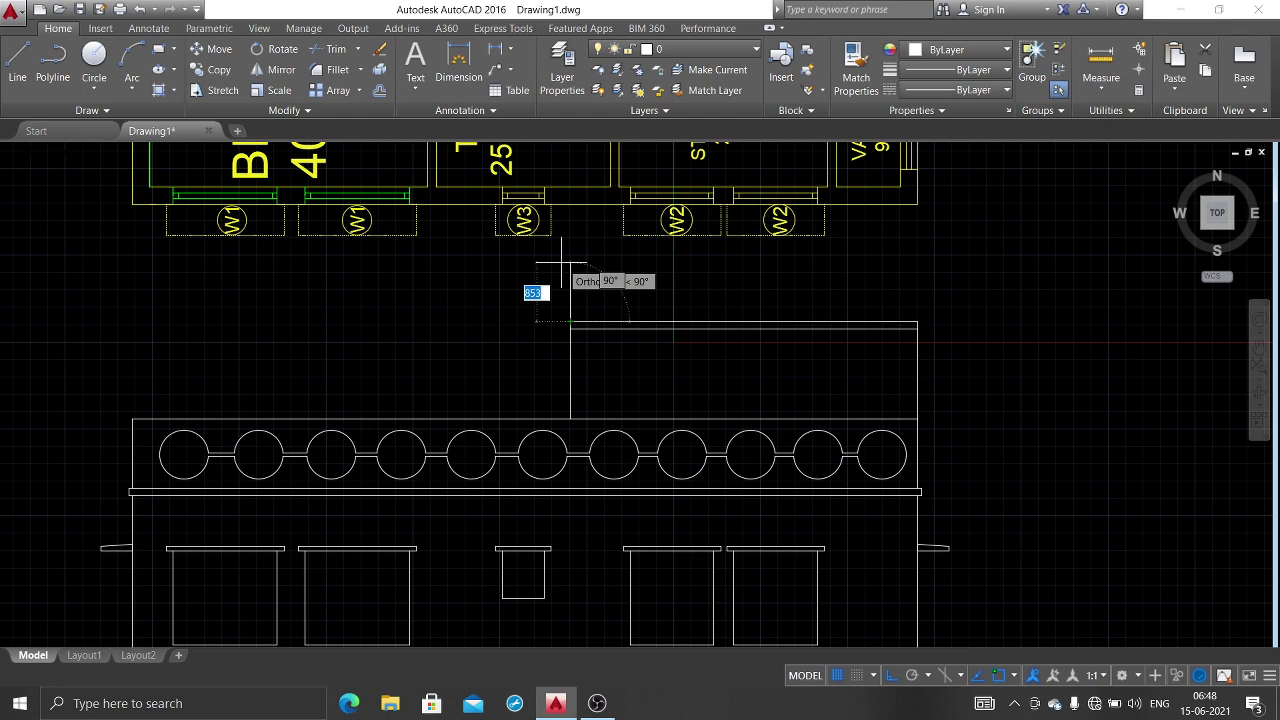
text(600)
key(Return)
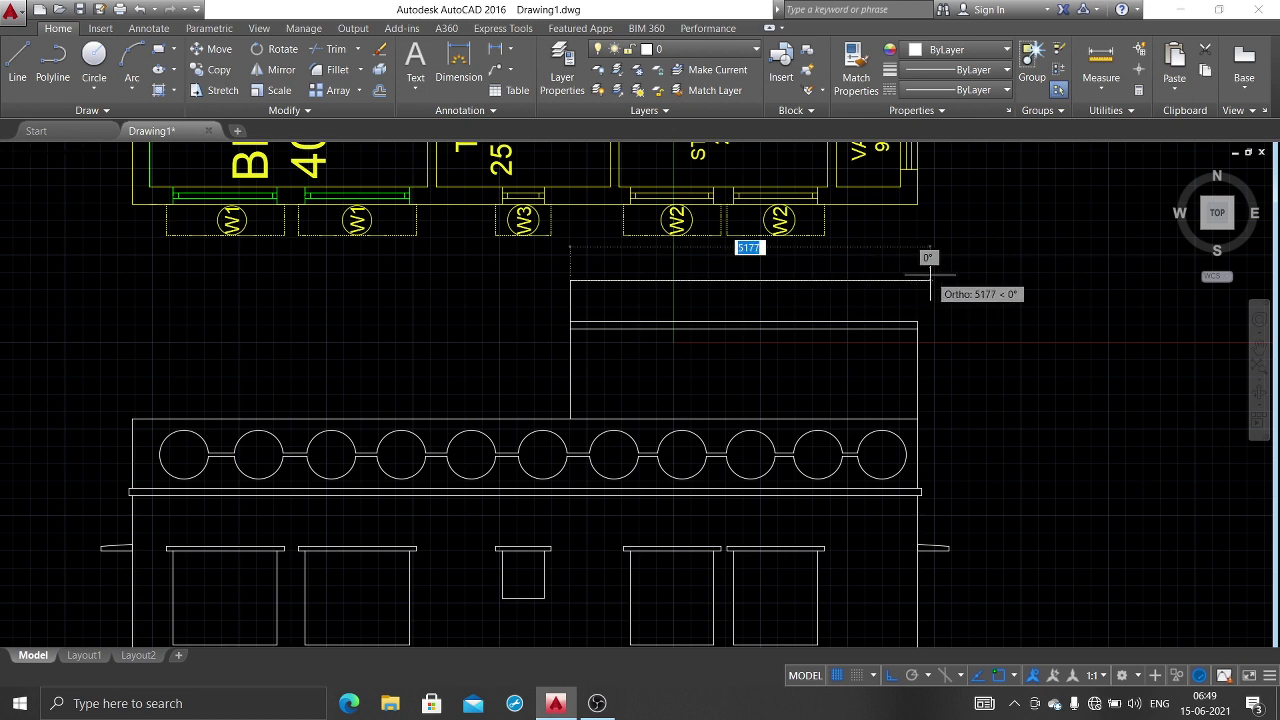
key(Escape)
Step: Draw a 600 line up from the slab's upper-right corner and close the raised block's parapet with a horizontal line to the opposite vertical line
key(Return)
click(918, 323)
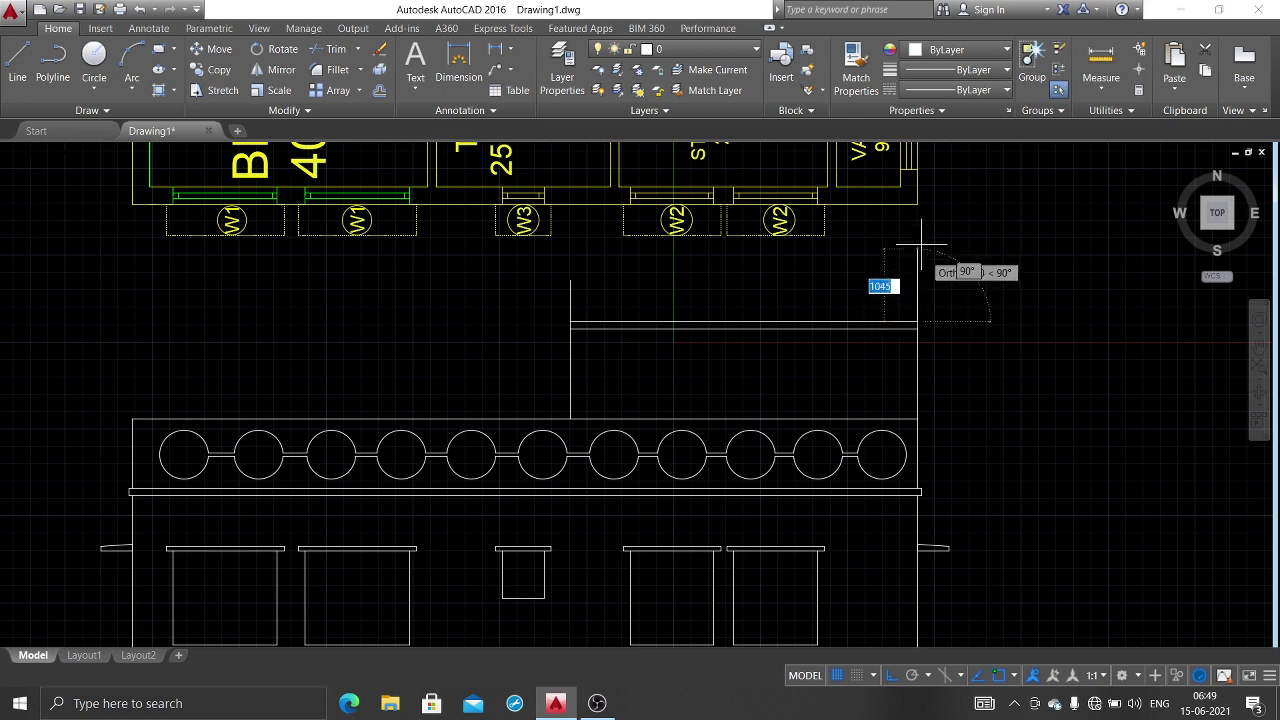
text(600)
key(Return)
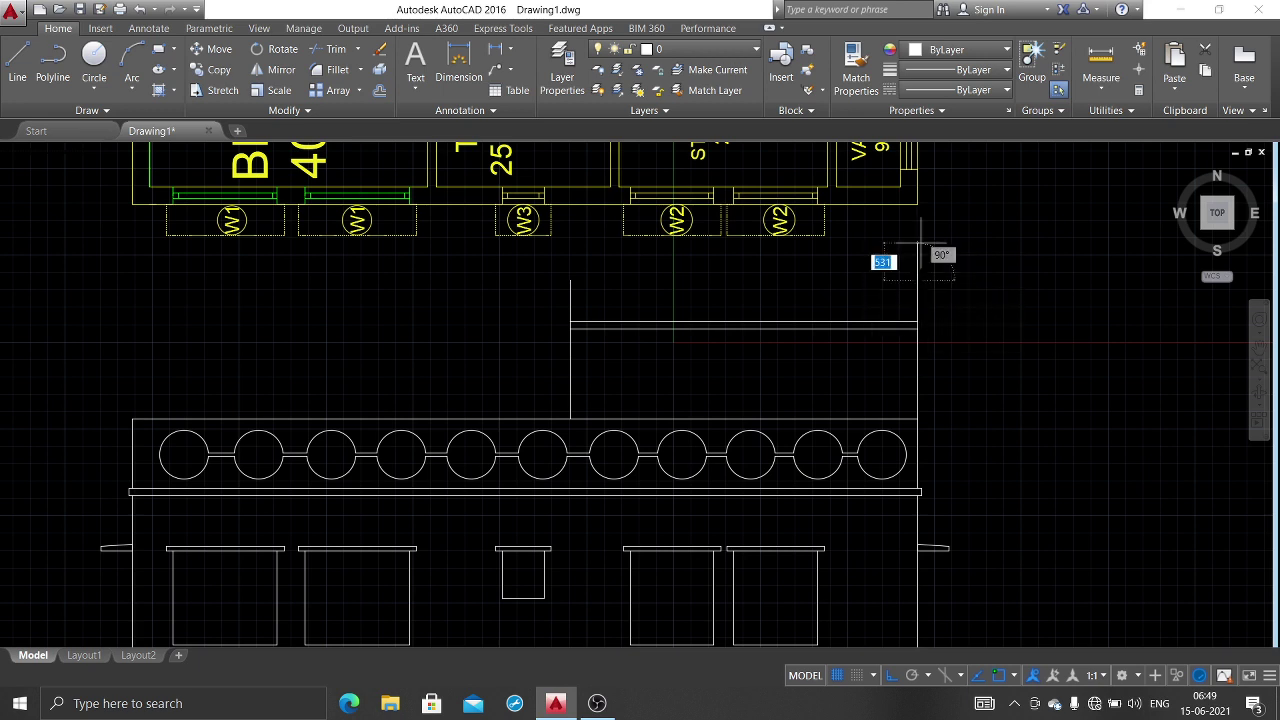
click(570, 281)
key(Escape)
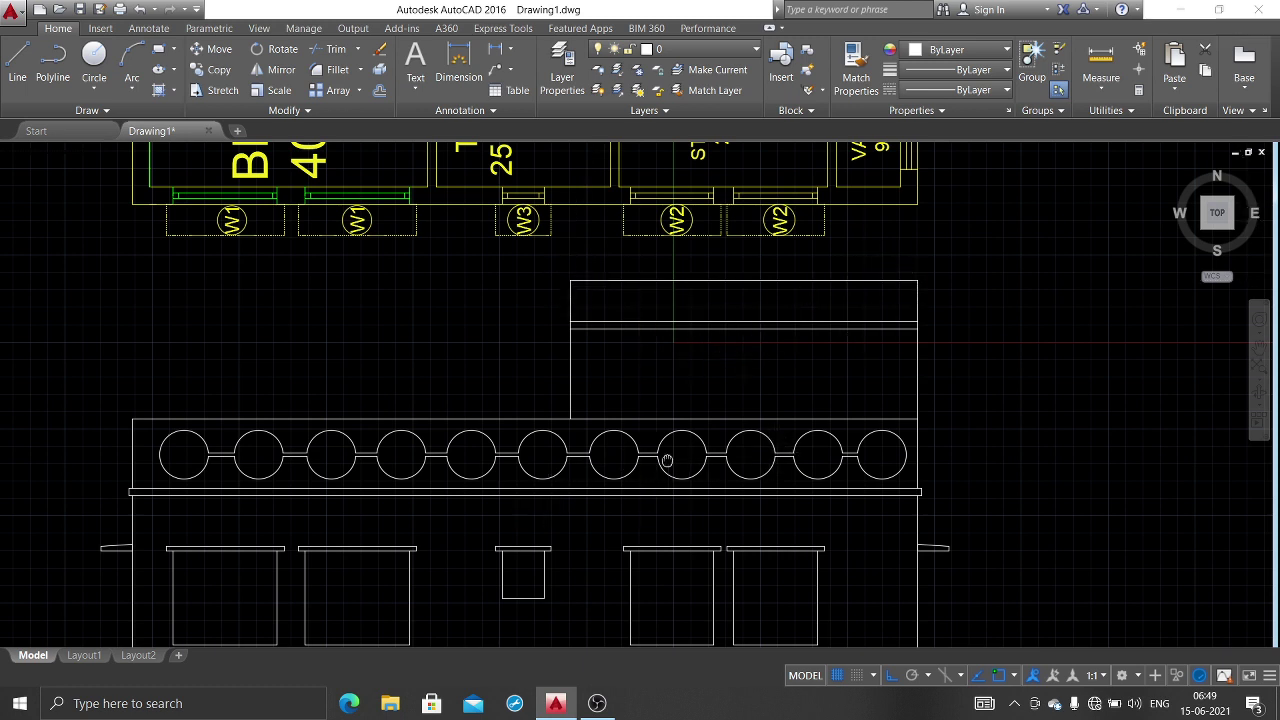
Step: Draw a rectangle over the outline of the leftmost window opening, from its upper-left to its lower-right corner
middle_drag(667, 460, 692, 371)
scroll(723, 394, down, 4)
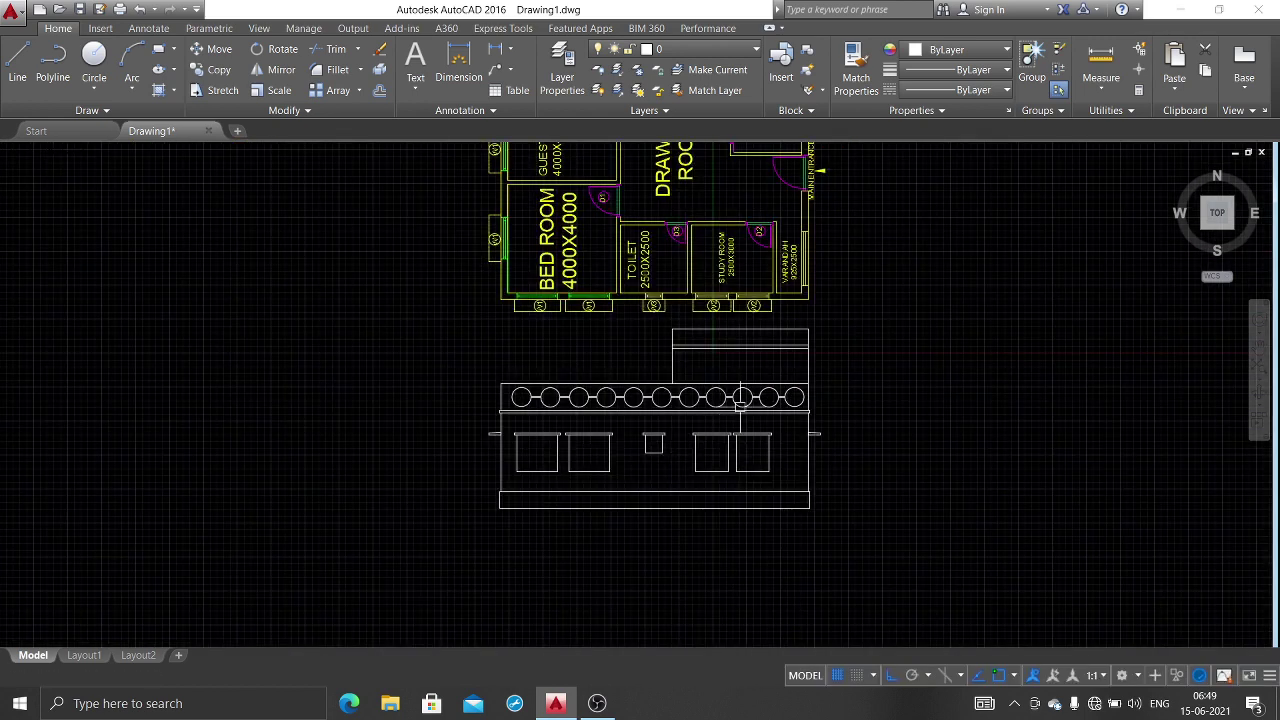
scroll(740, 398, up, 2)
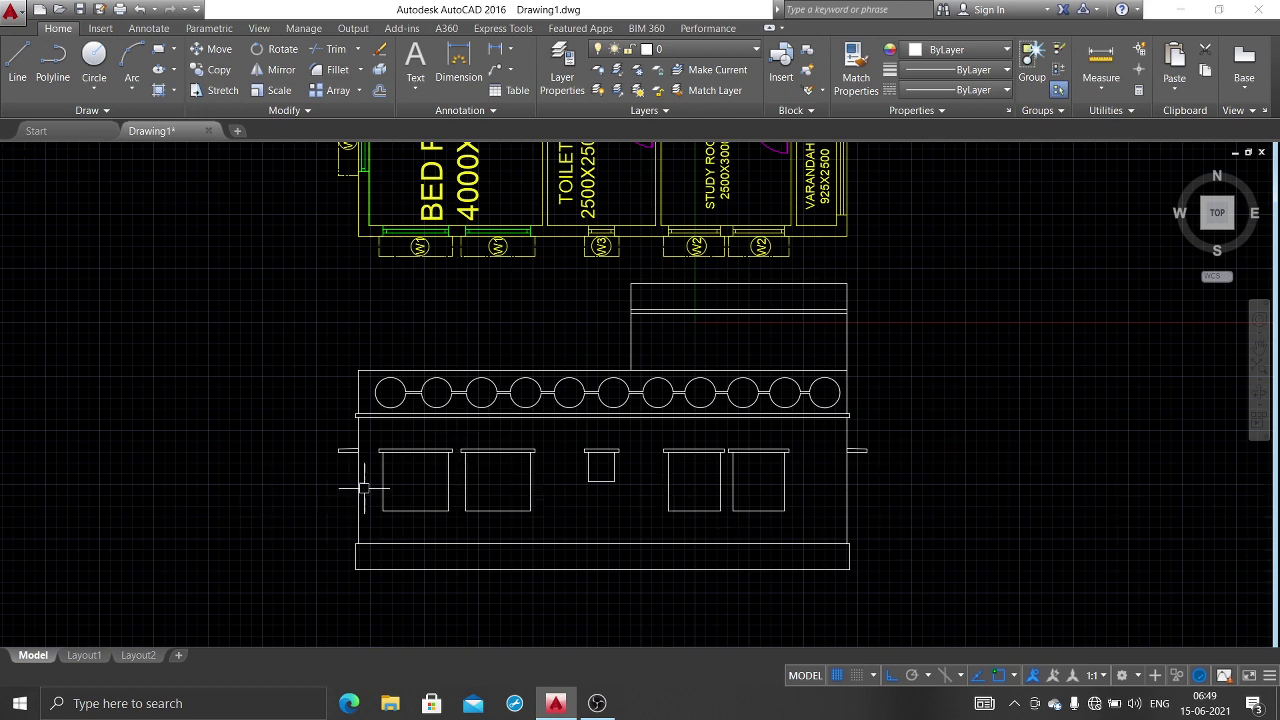
scroll(362, 490, up, 4)
middle_drag(443, 450, 403, 397)
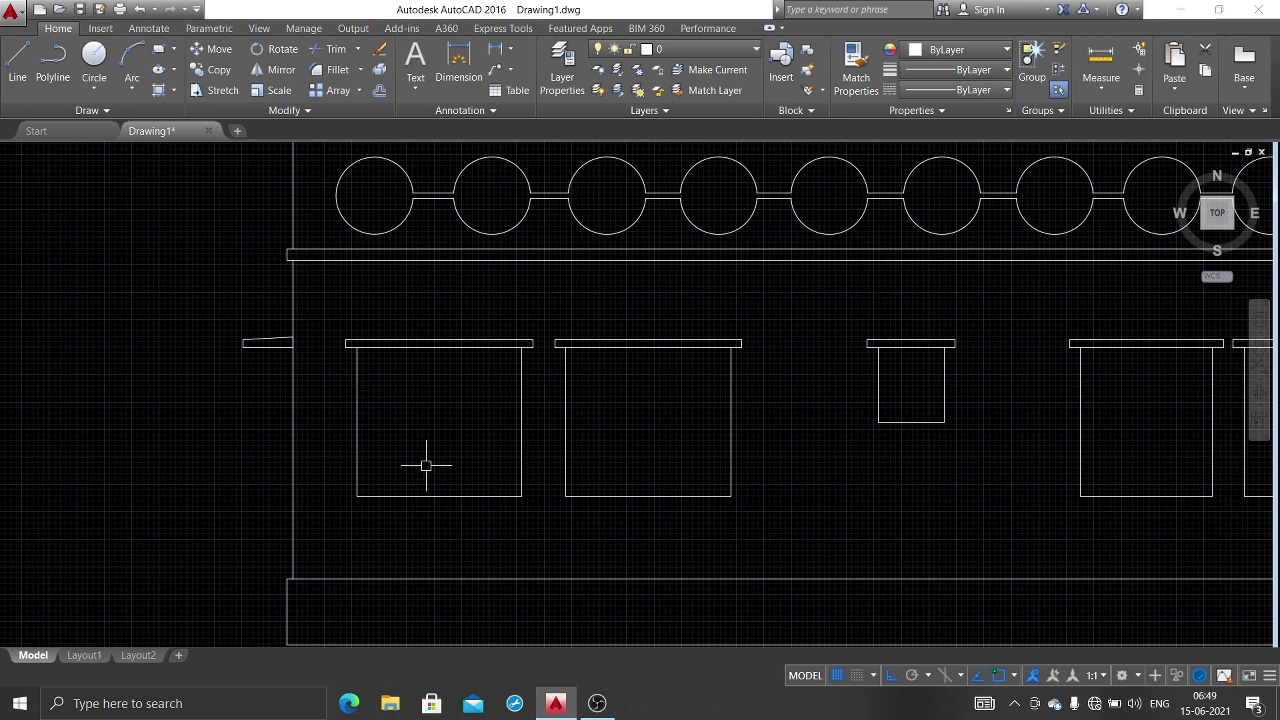
text(rec)
key(Return)
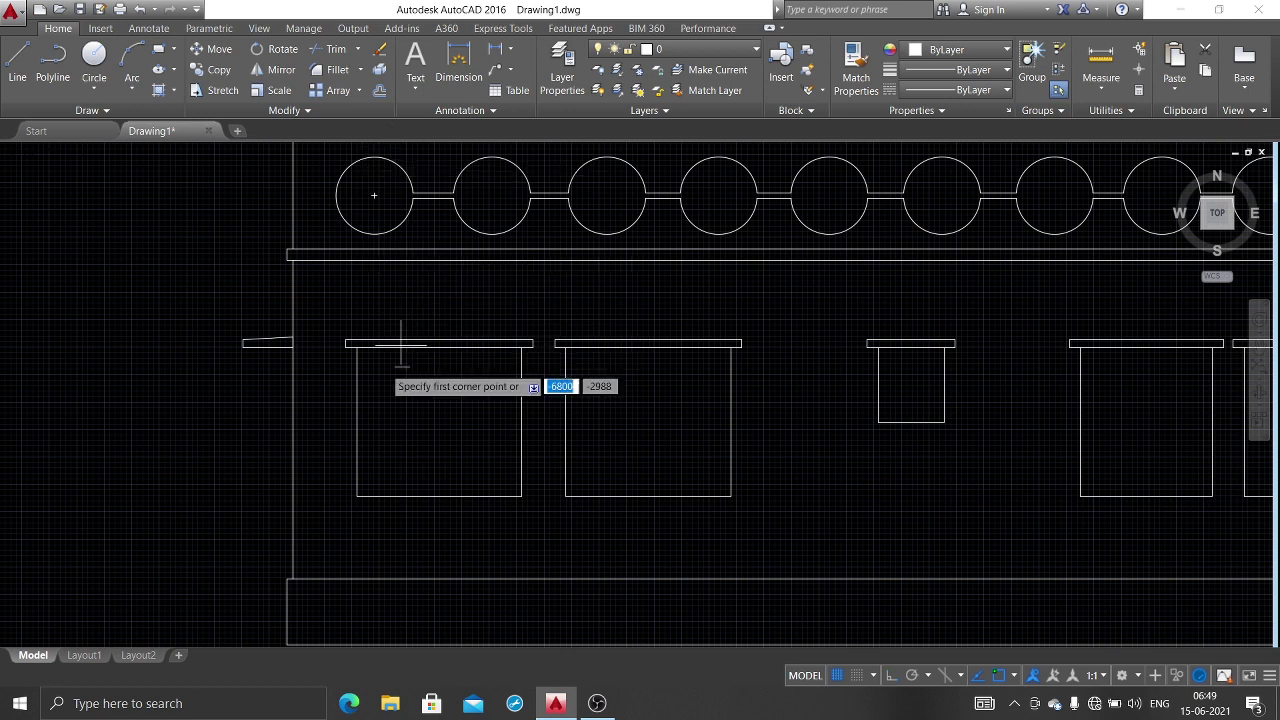
click(356, 346)
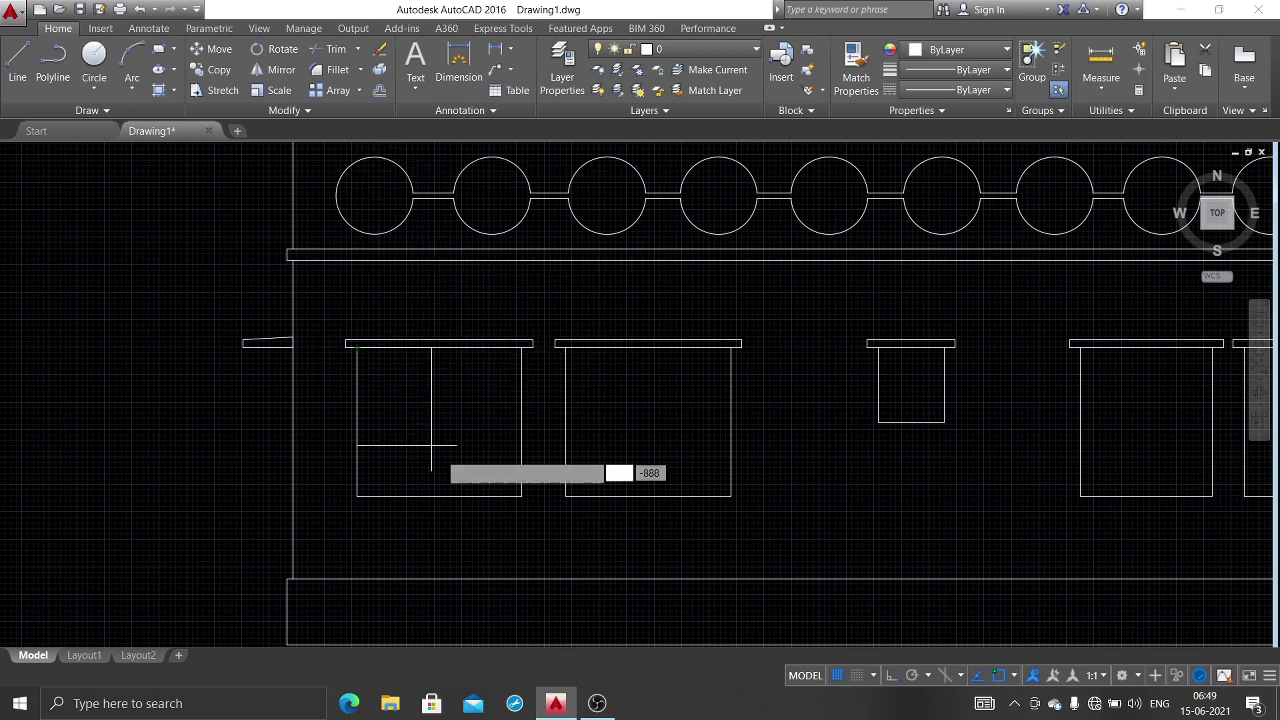
click(521, 496)
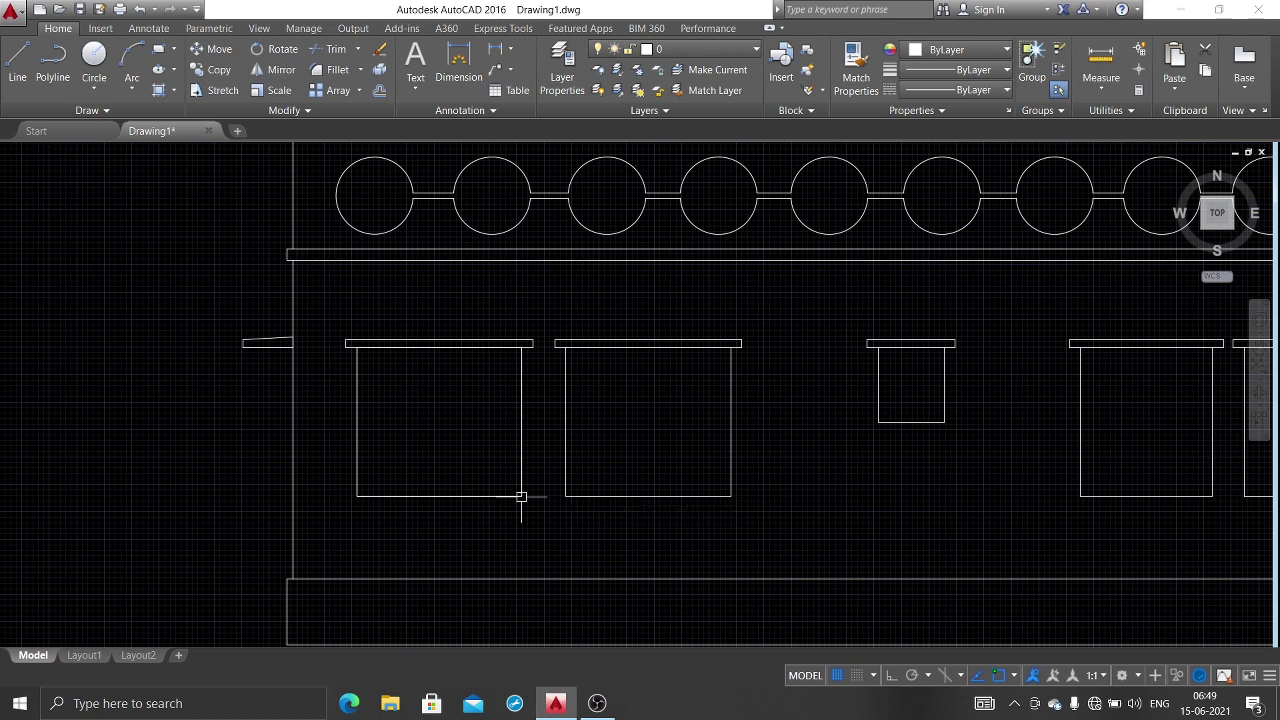
Step: Offset the leftmost window's rectangle inward by the preset distance to form the frame
text(o)
key(Return)
key(Return)
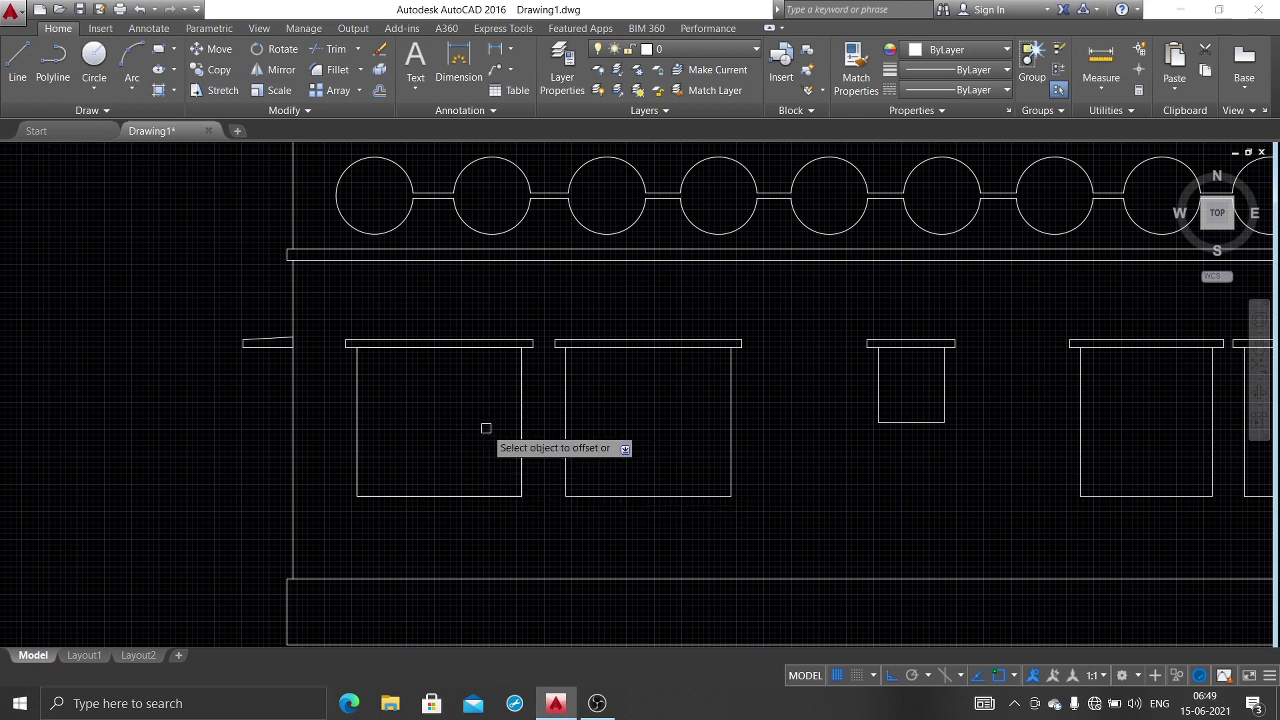
click(521, 418)
click(600, 478)
click(457, 423)
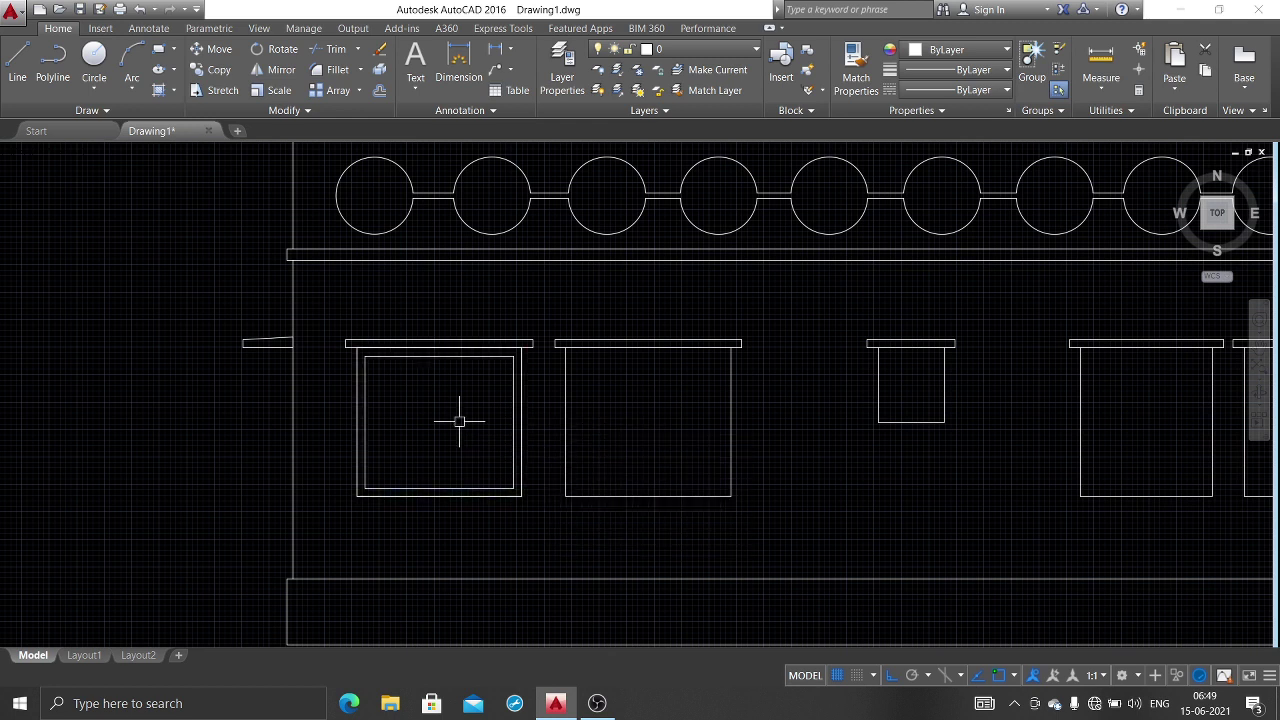
text(l)
key(Return)
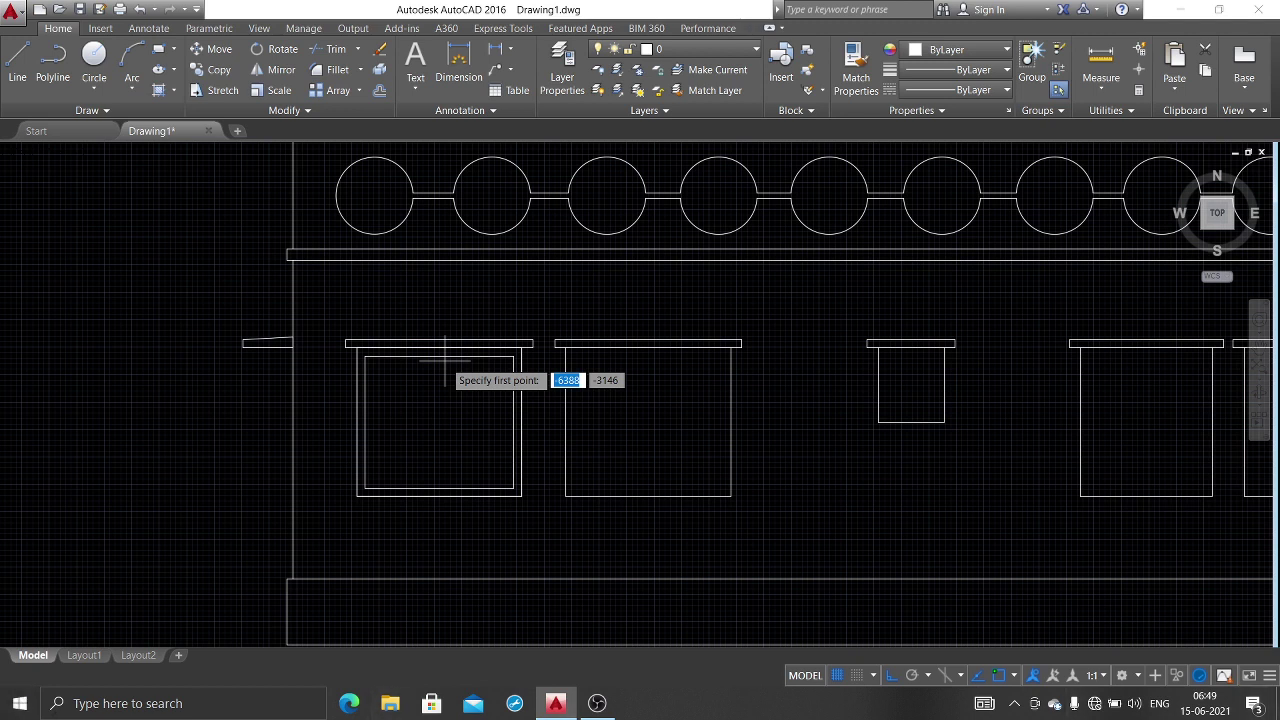
key(Escape)
Step: Draw a vertical centre line between the midpoints of the inner frame's upper and lower edges
text(l)
key(Return)
click(439, 356)
click(439, 490)
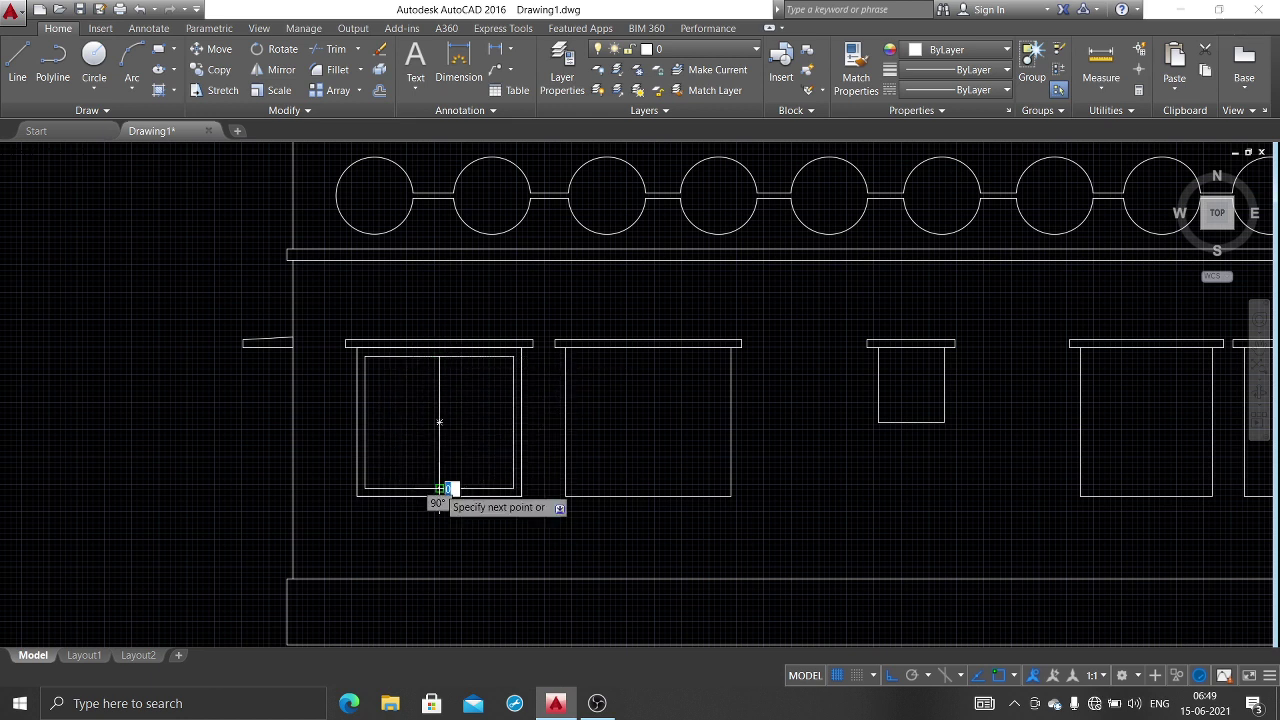
key(Escape)
Step: Offset the window's vertical centre line 37.5 to both sides to form the mullion
scroll(442, 424, up, 2)
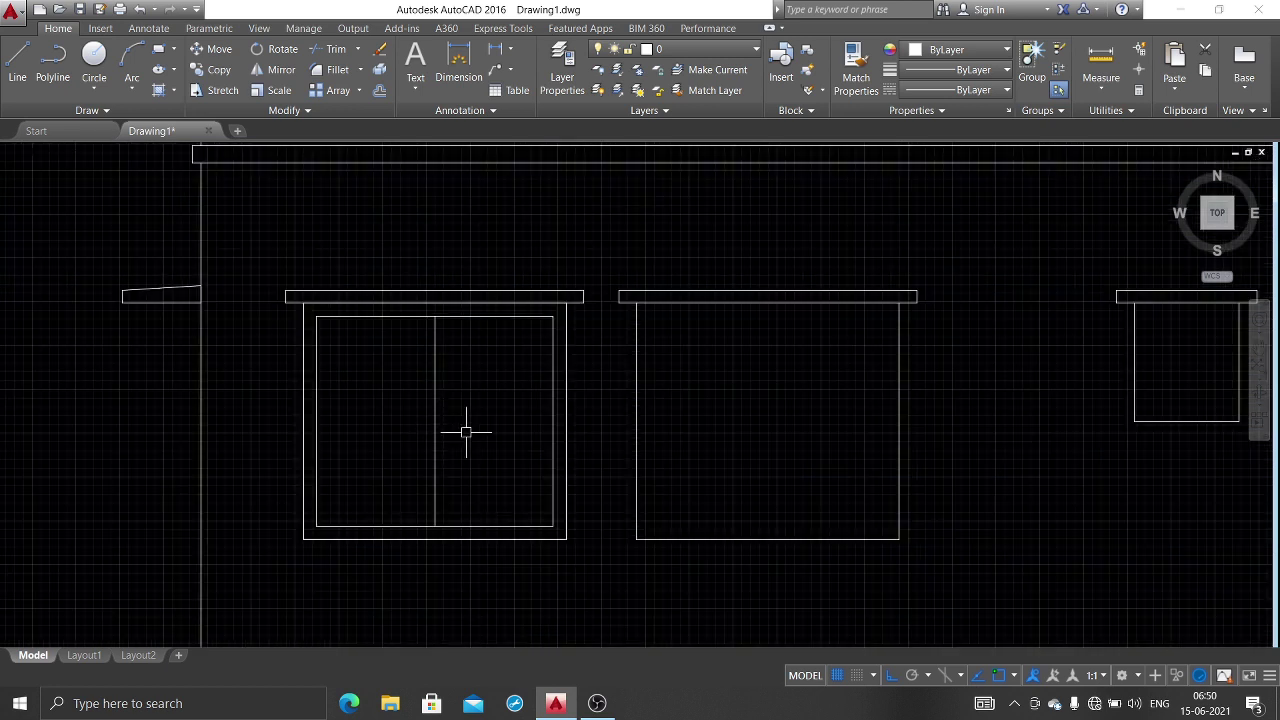
text(o)
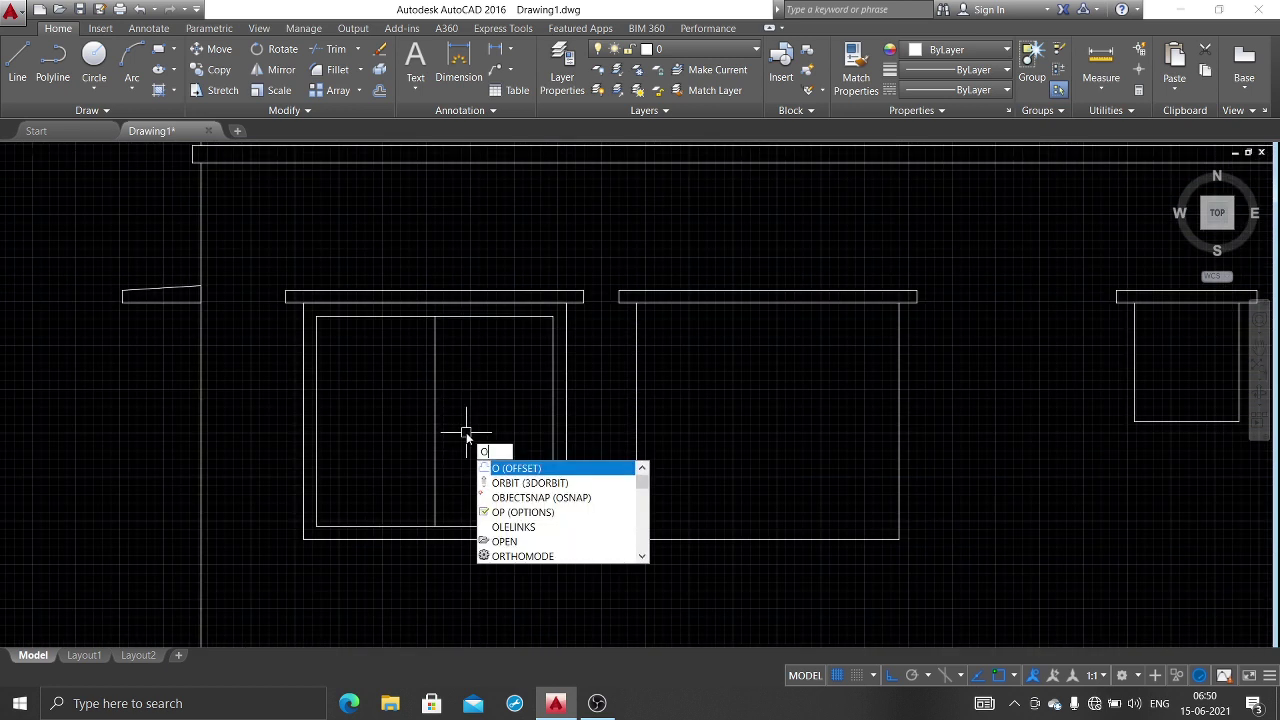
key(Return)
text(37.5)
key(Return)
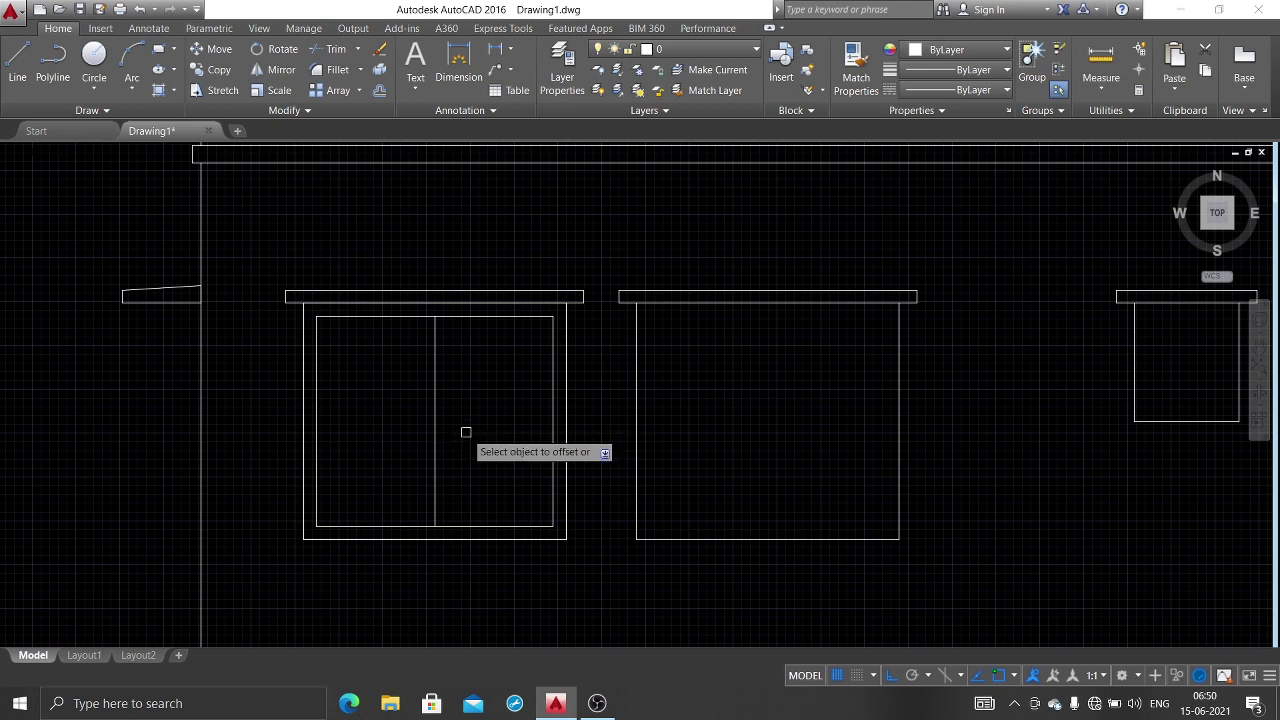
click(435, 385)
click(431, 405)
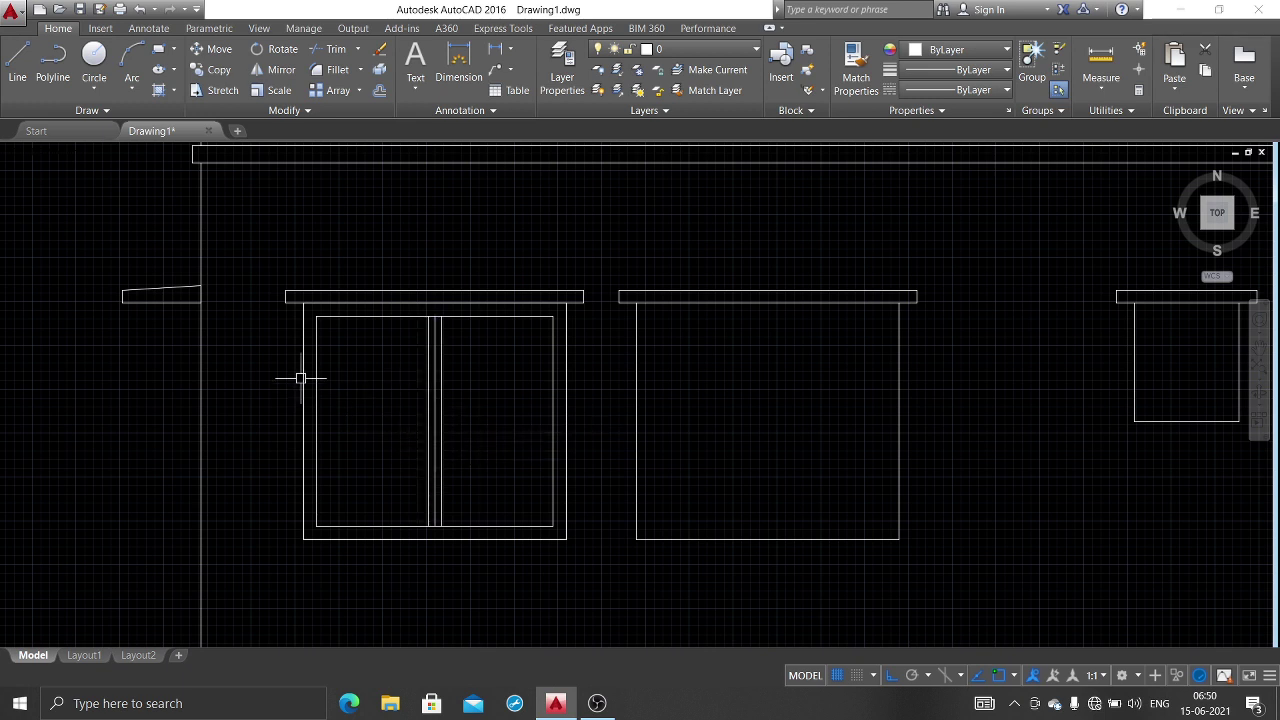
Step: Draw a rectangle around each of the two window panes, between the inner frame's corners and the mullion lines
text(REC)
key(Return)
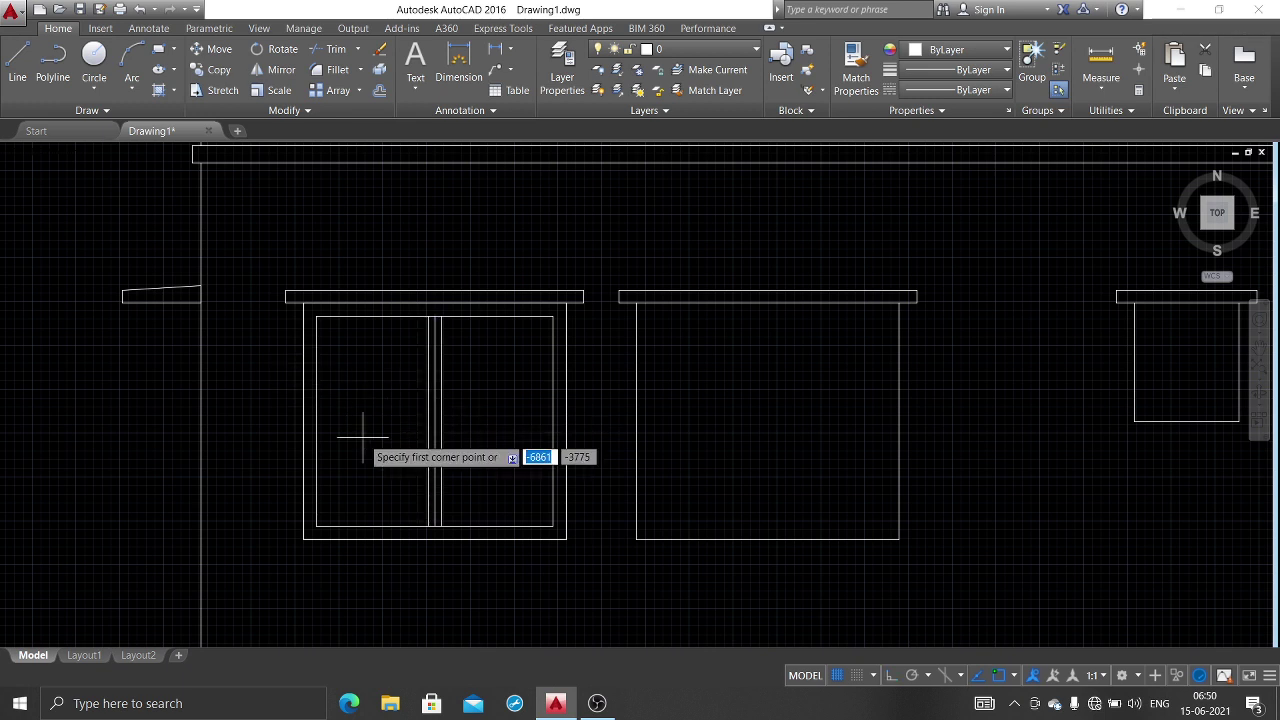
click(316, 317)
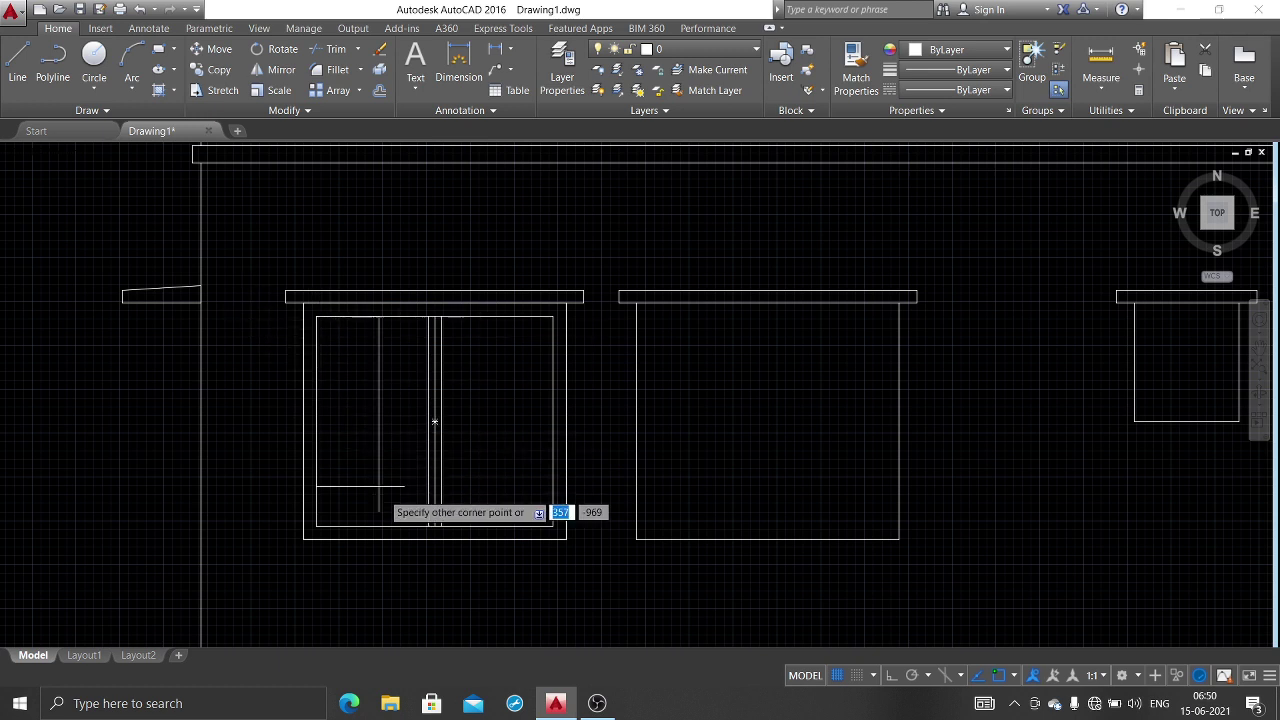
click(428, 526)
key(Return)
click(553, 317)
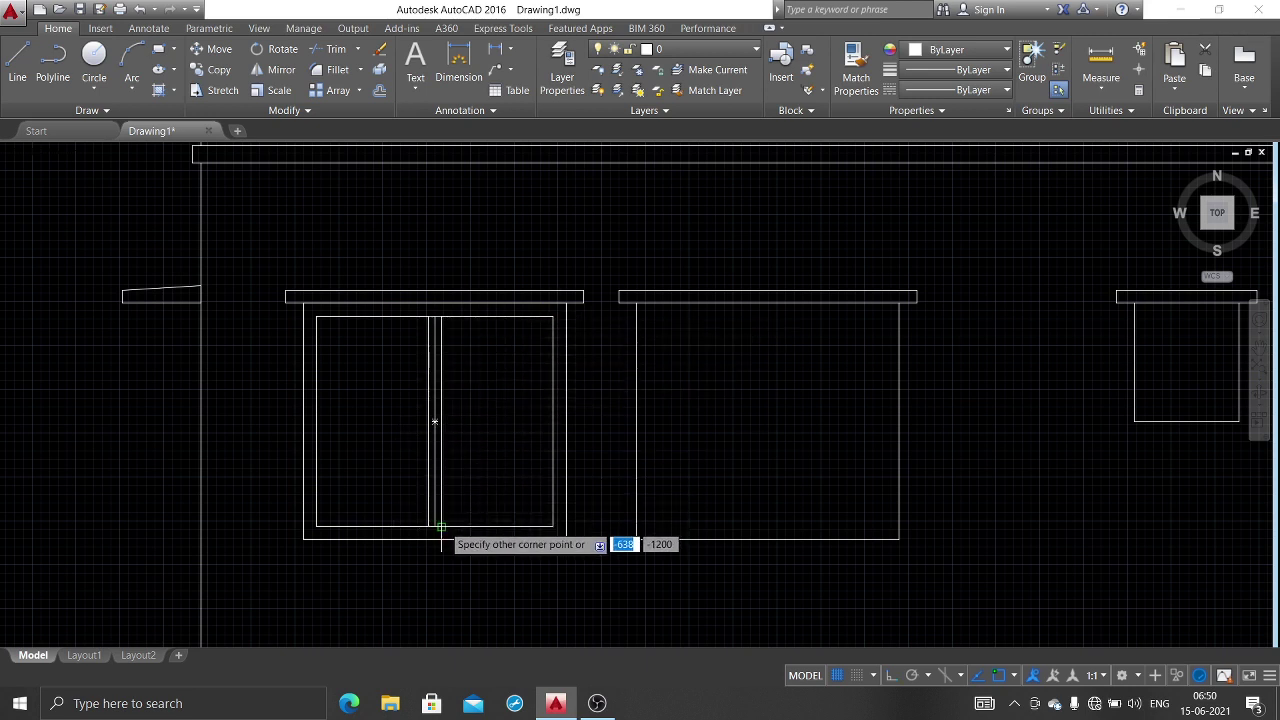
click(441, 526)
key(Return)
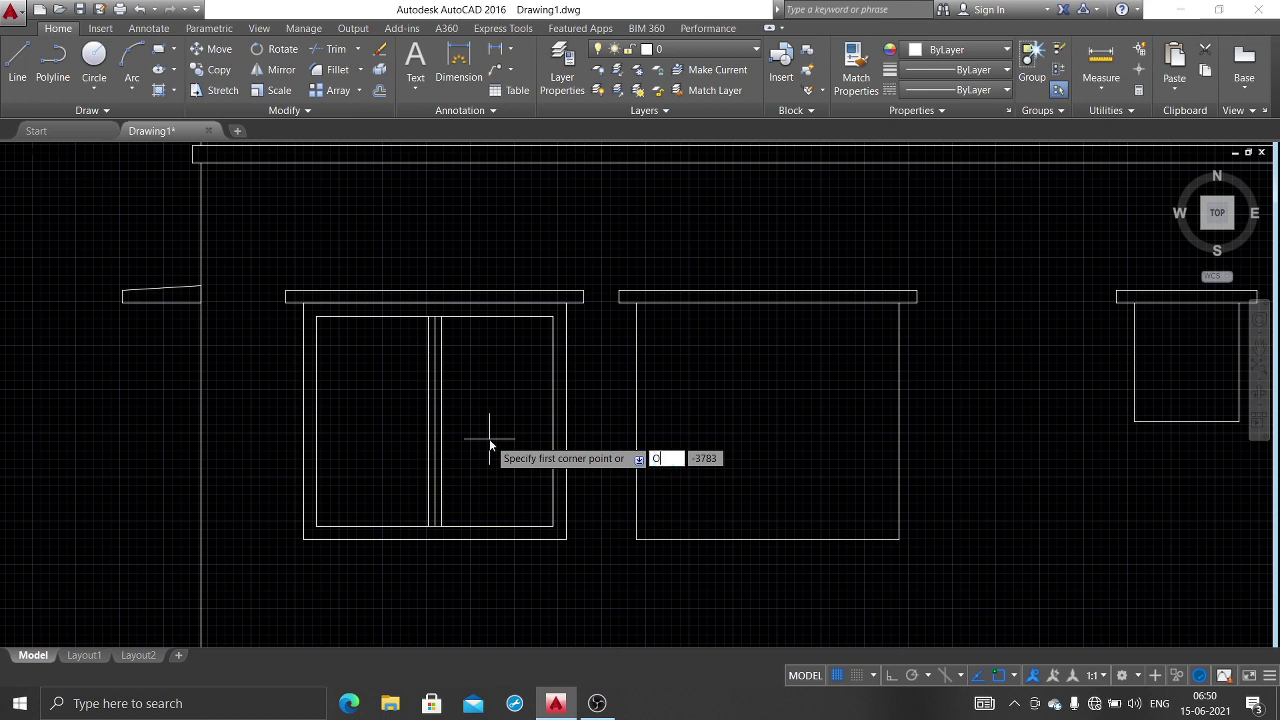
key(Return)
text(3)
key(Escape)
key(Escape)
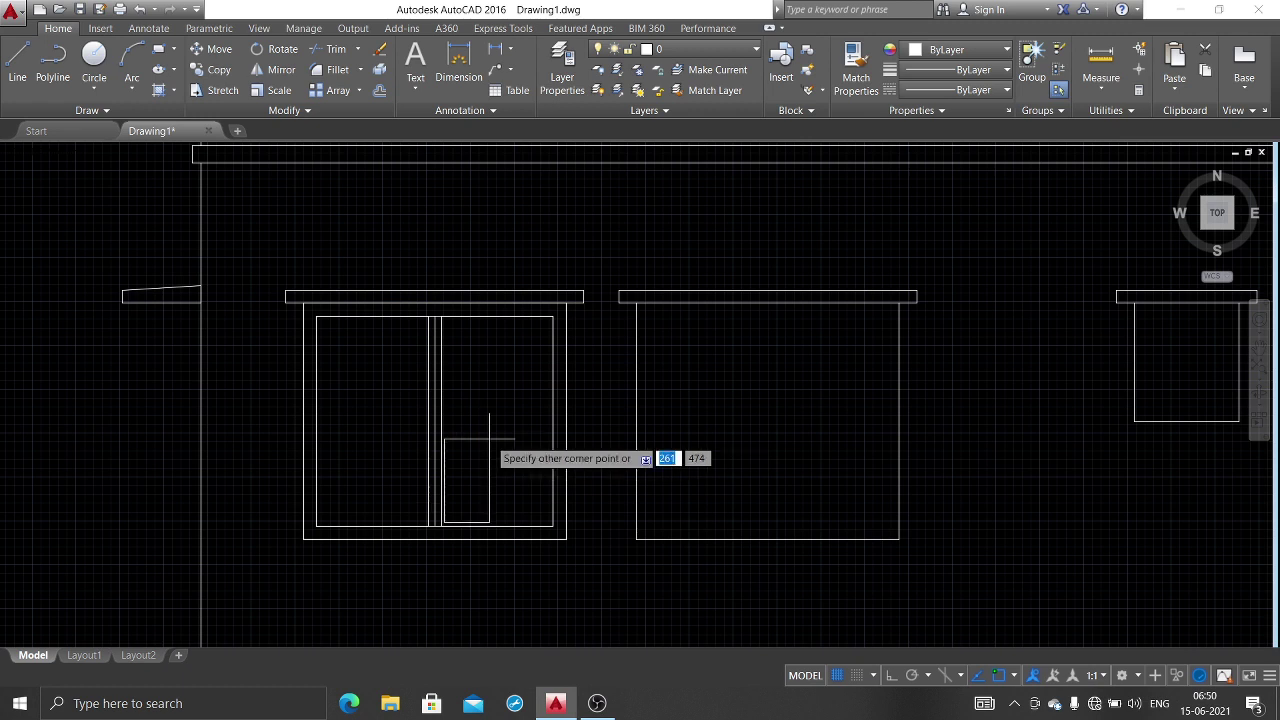
Step: Offset both pane rectangles inward by a small distance to form narrow sash frames
text(o)
key(Return)
text(3)
key(Return)
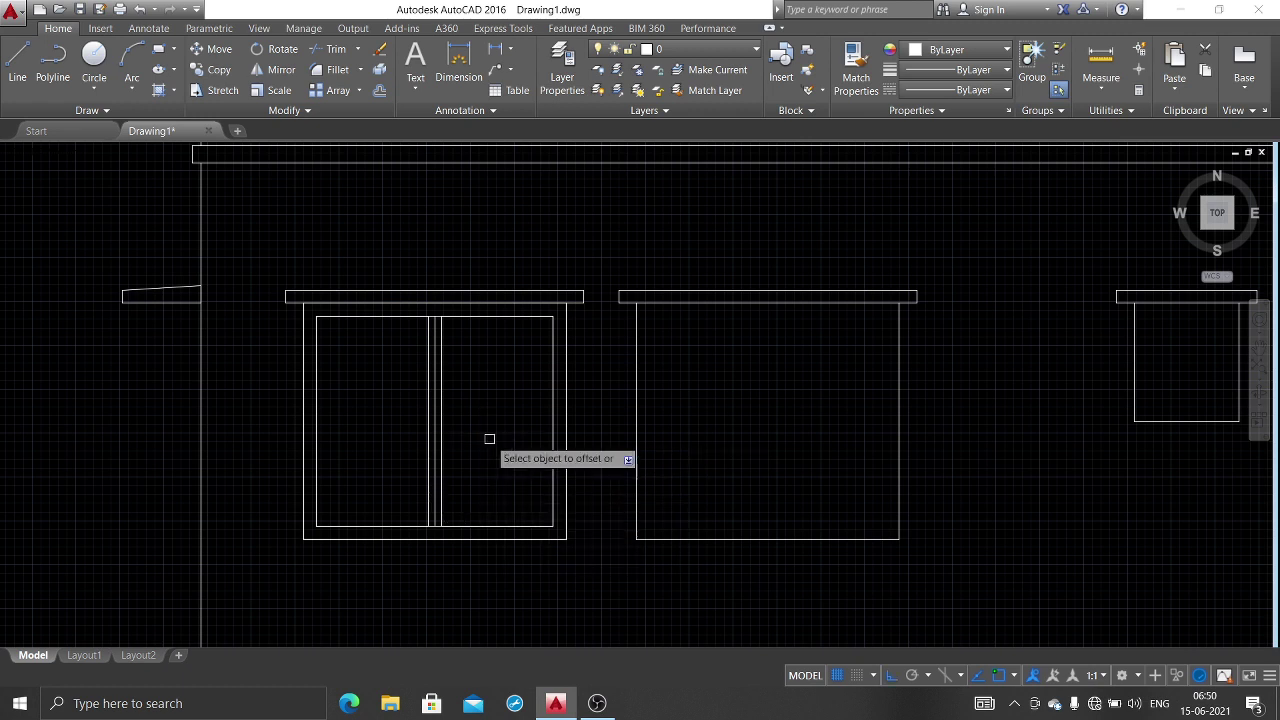
click(521, 316)
click(514, 391)
click(364, 317)
click(370, 369)
key(Return)
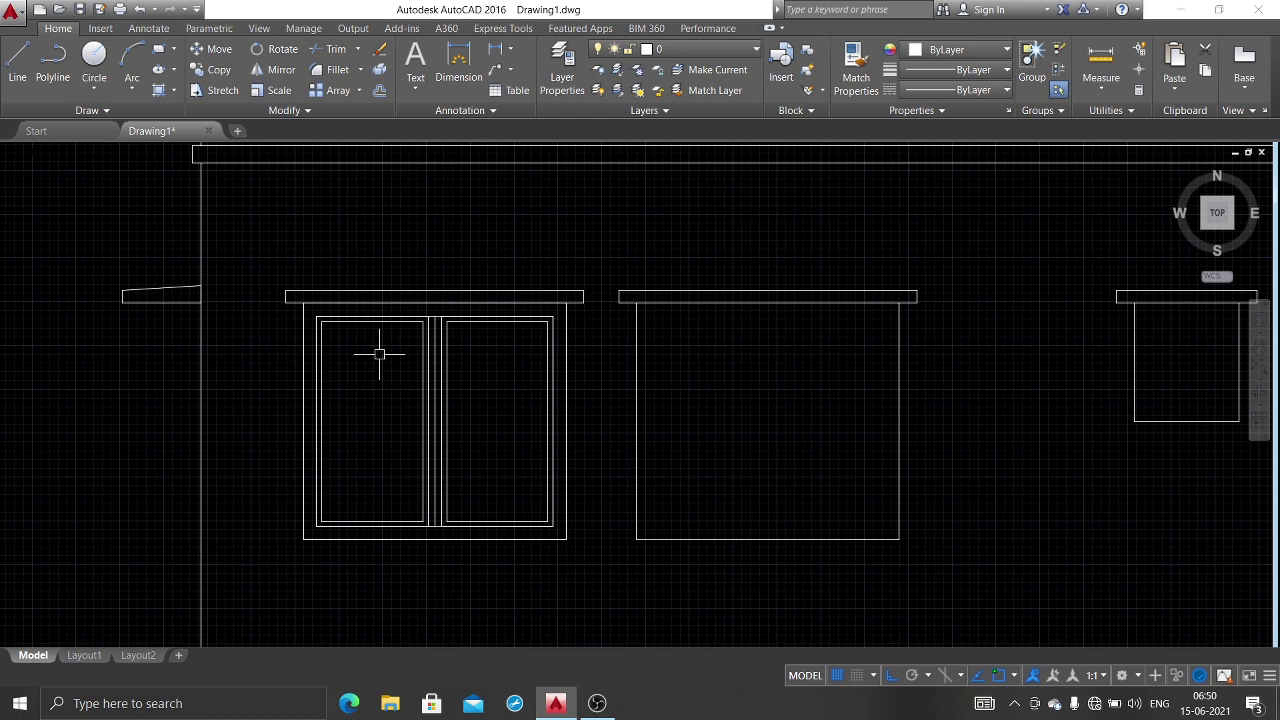
Step: Draw a diagonal glass line in the left pane, sloping down to the left, with Ortho mode off
text(l)
key(Return)
click(395, 362)
key(F8)
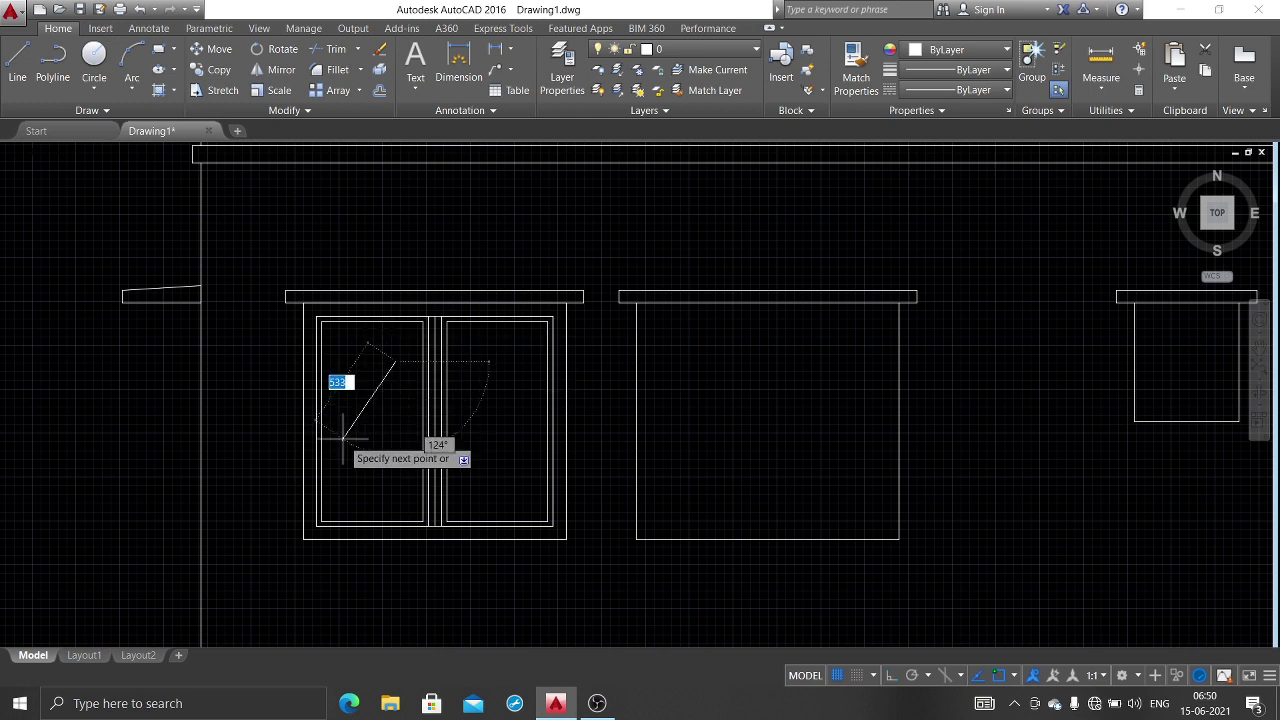
click(345, 447)
key(Escape)
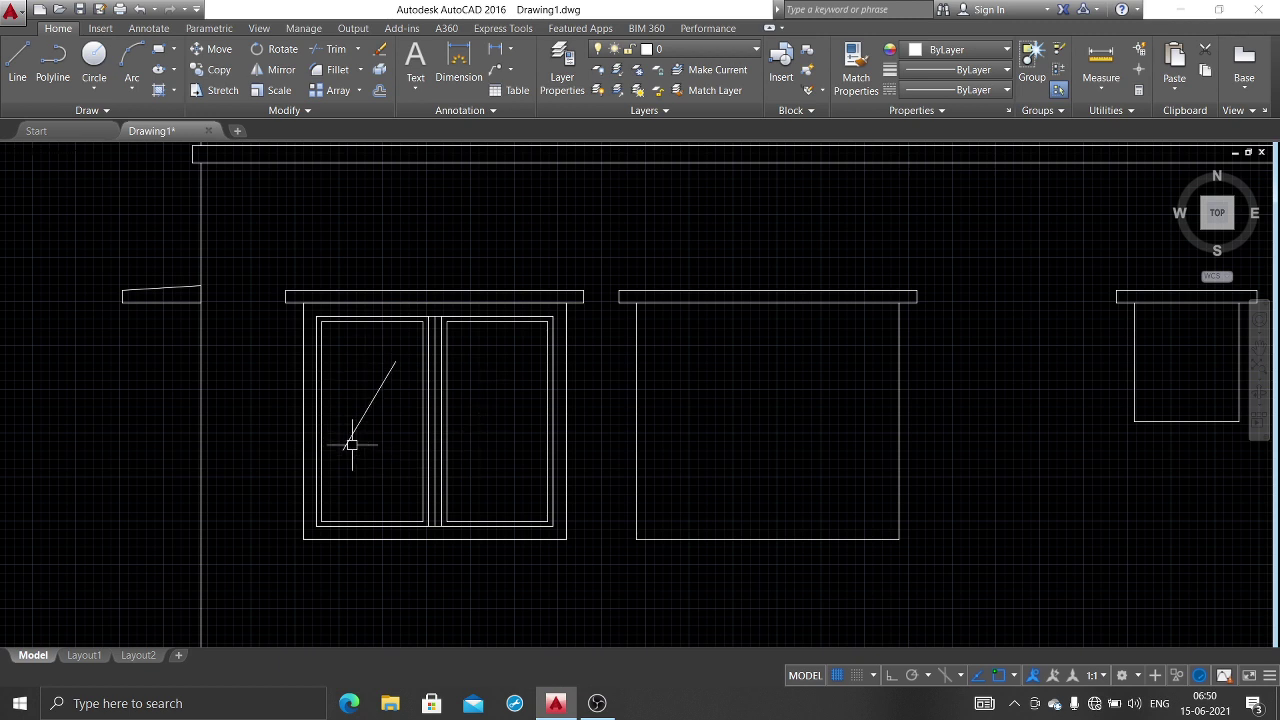
Step: Draw two shorter glass lines in the left pane, one on each side of the diagonal line and parallel to it
text(l)
key(Return)
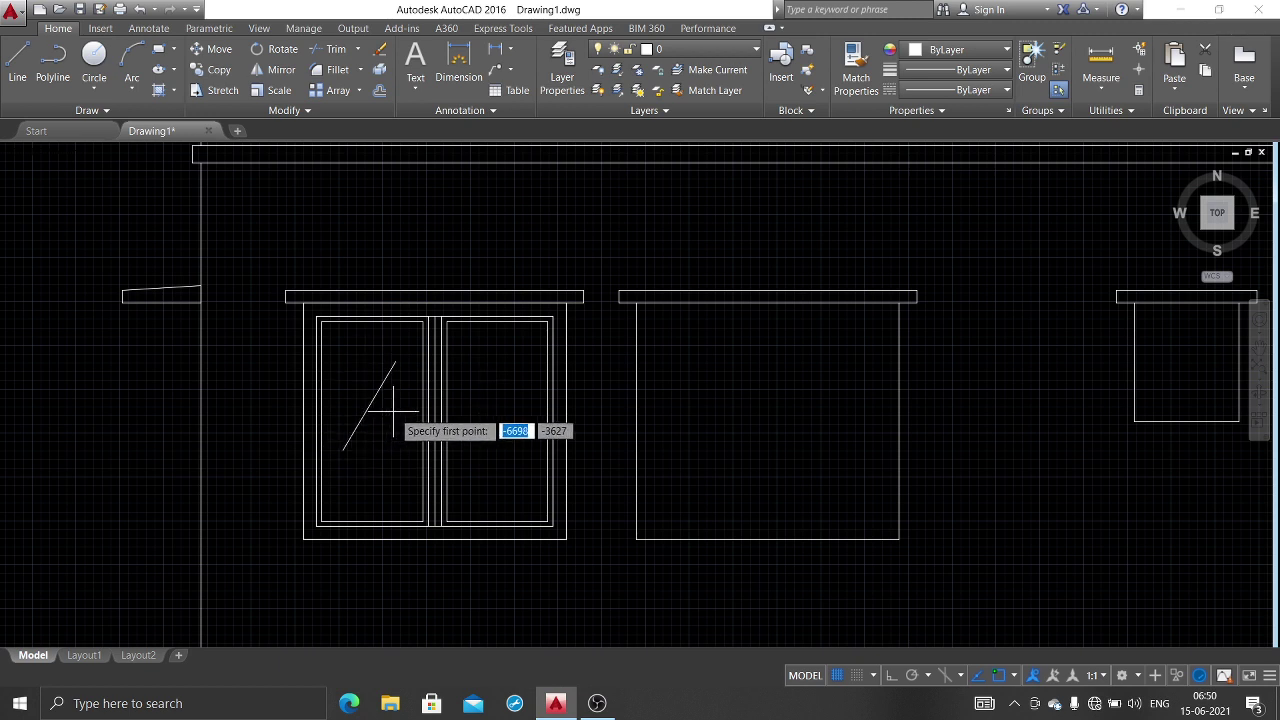
click(391, 400)
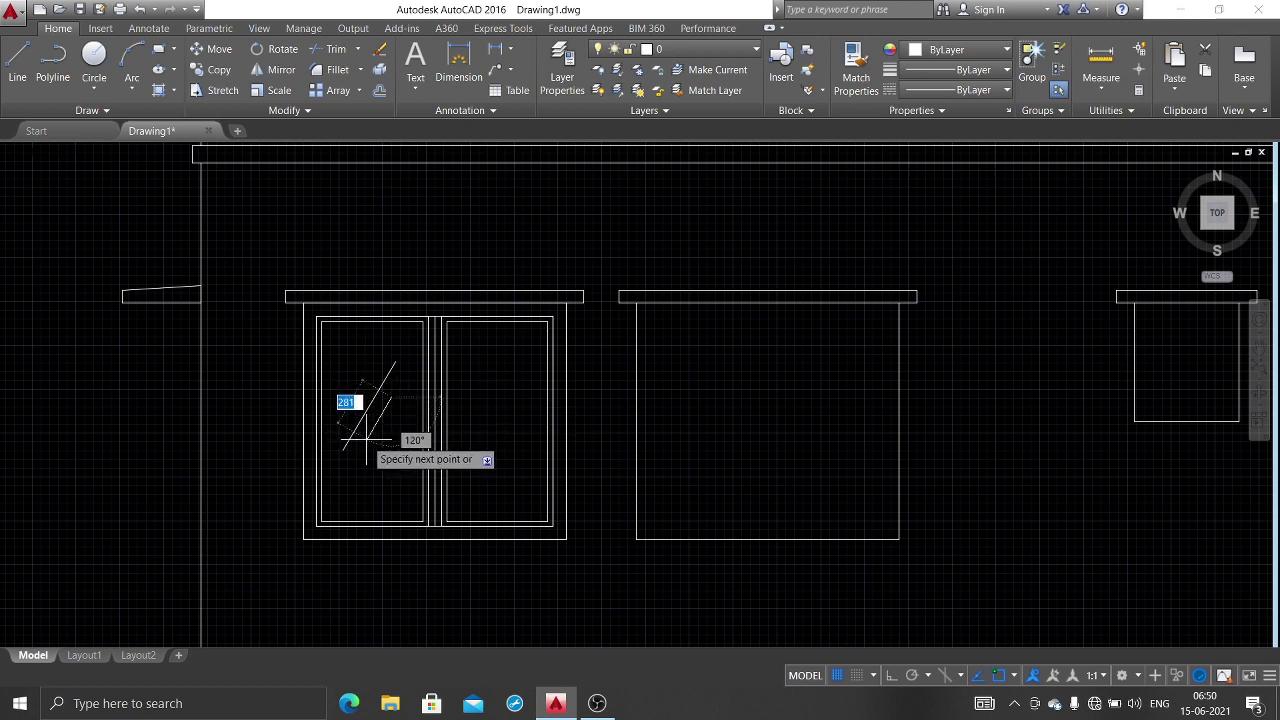
click(368, 434)
key(Escape)
text(l)
key(Return)
click(366, 380)
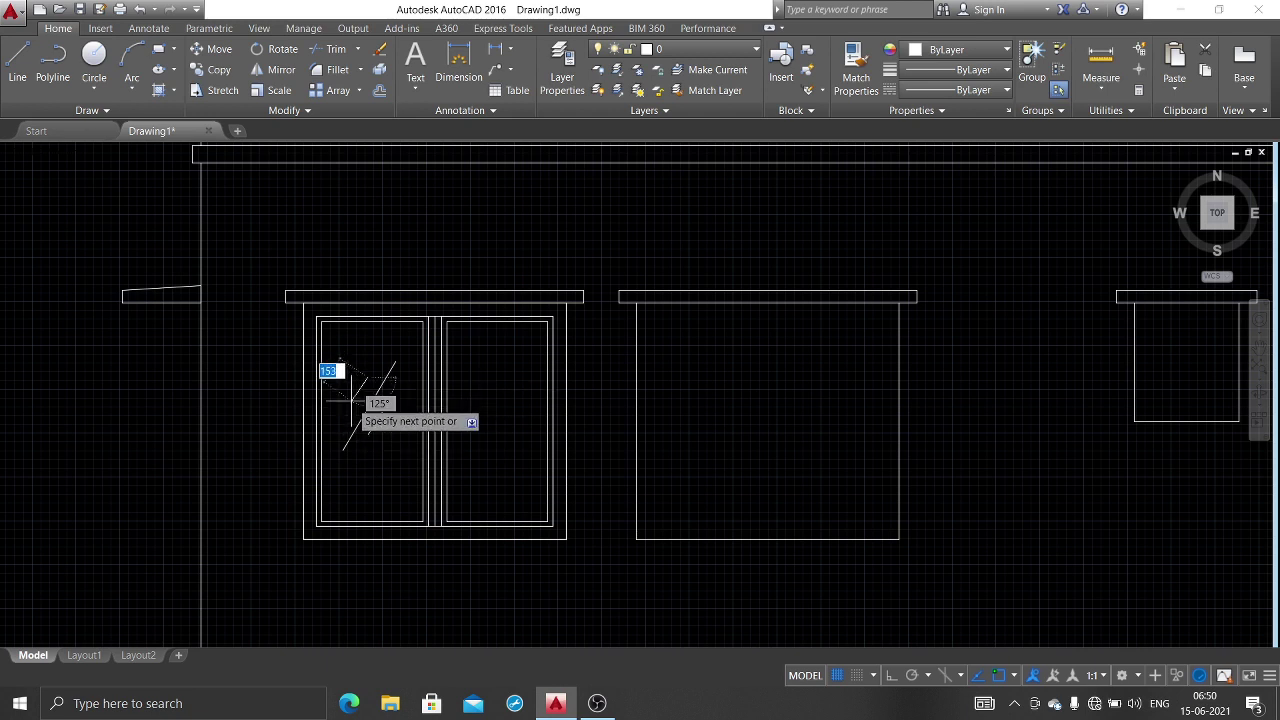
click(347, 408)
key(Escape)
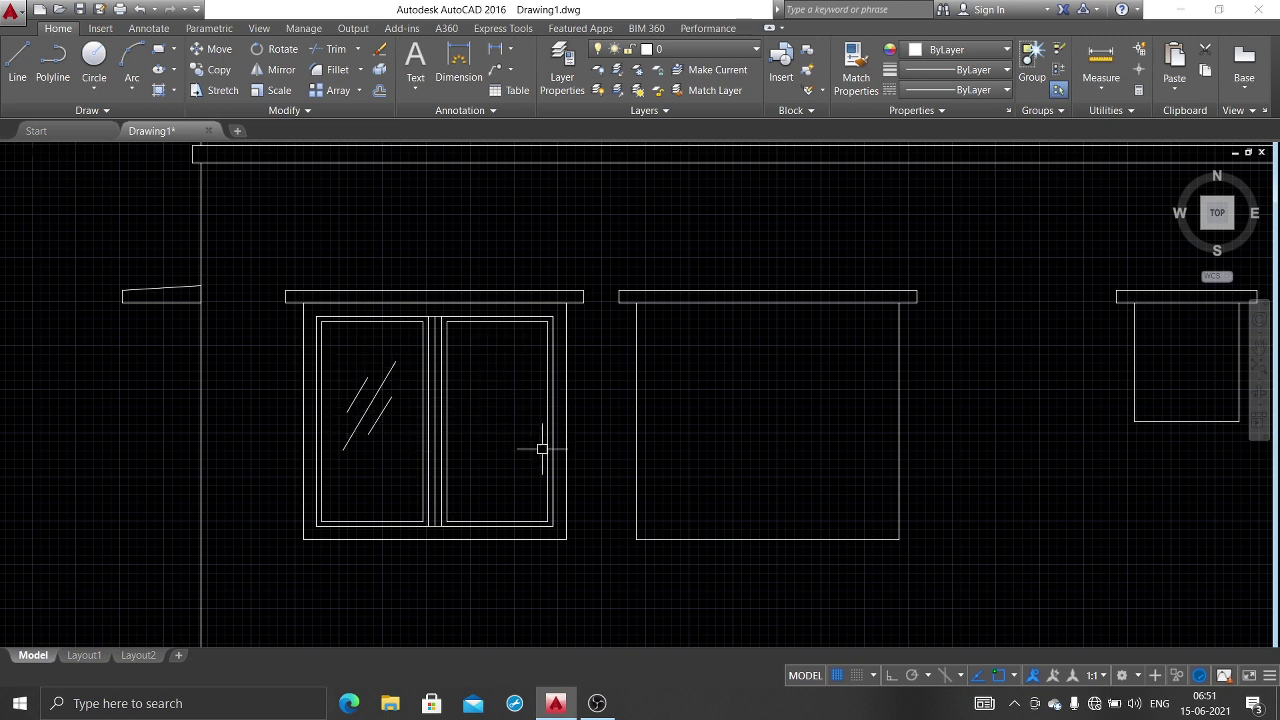
Step: Draw a long diagonal glass line in the right pane with a shorter parallel line on each side
text(l)
key(Return)
click(519, 373)
click(468, 451)
key(Return)
key(Return)
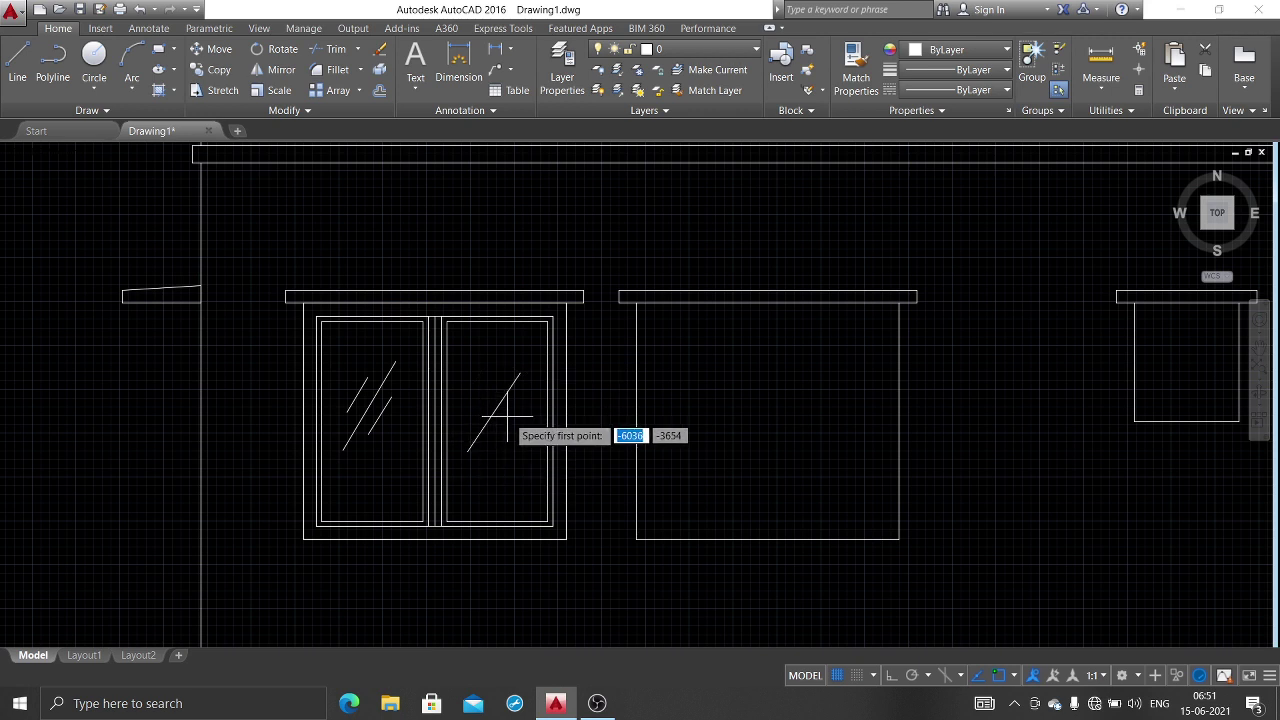
click(515, 404)
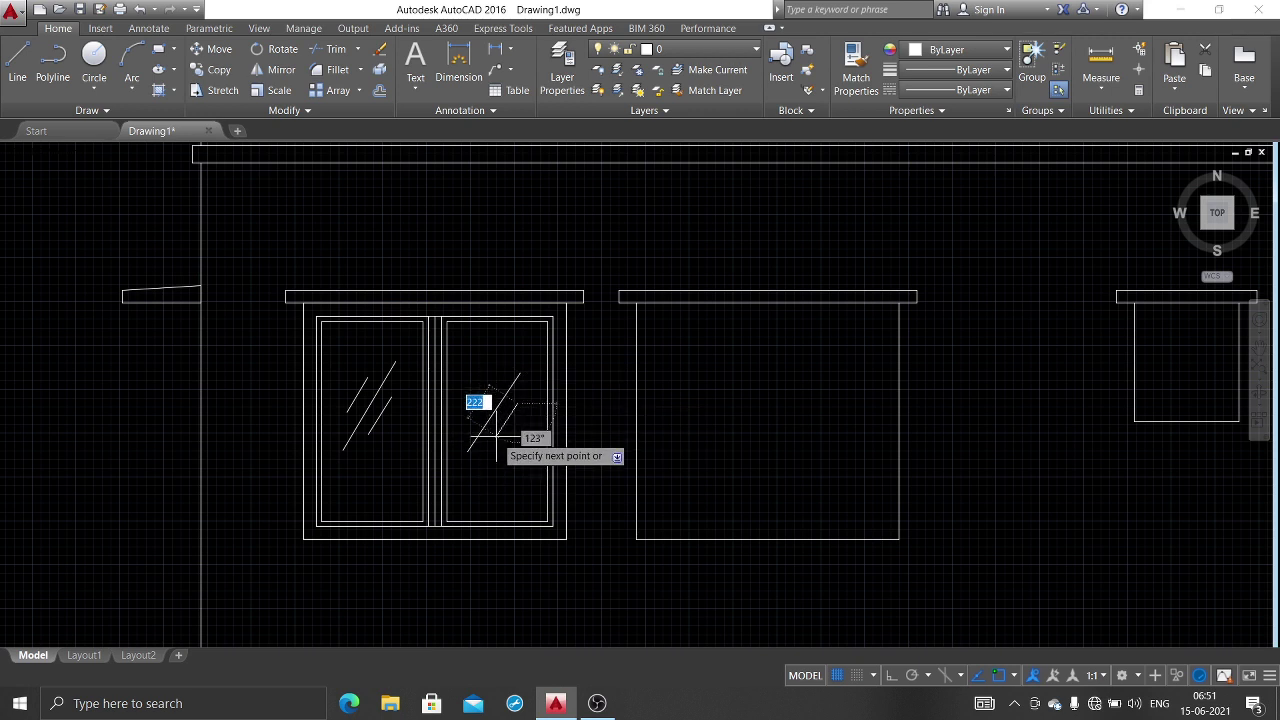
key(Return)
key(Return)
click(496, 389)
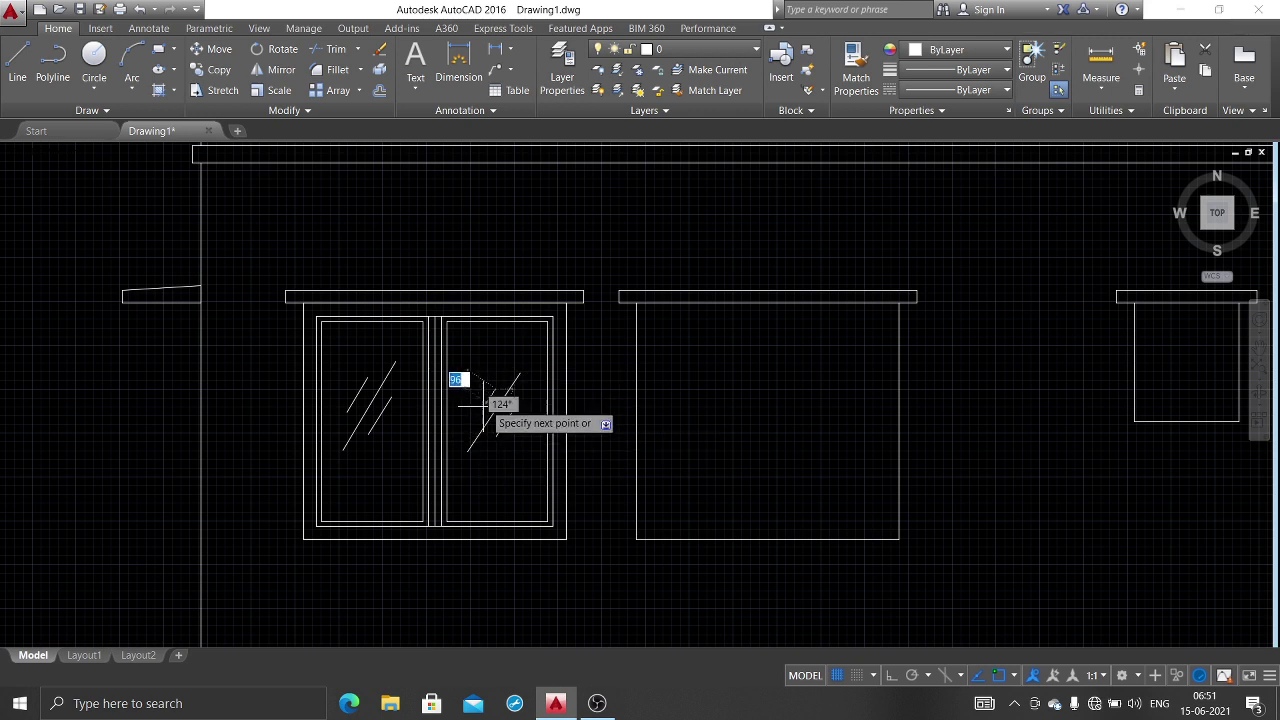
click(471, 418)
key(Escape)
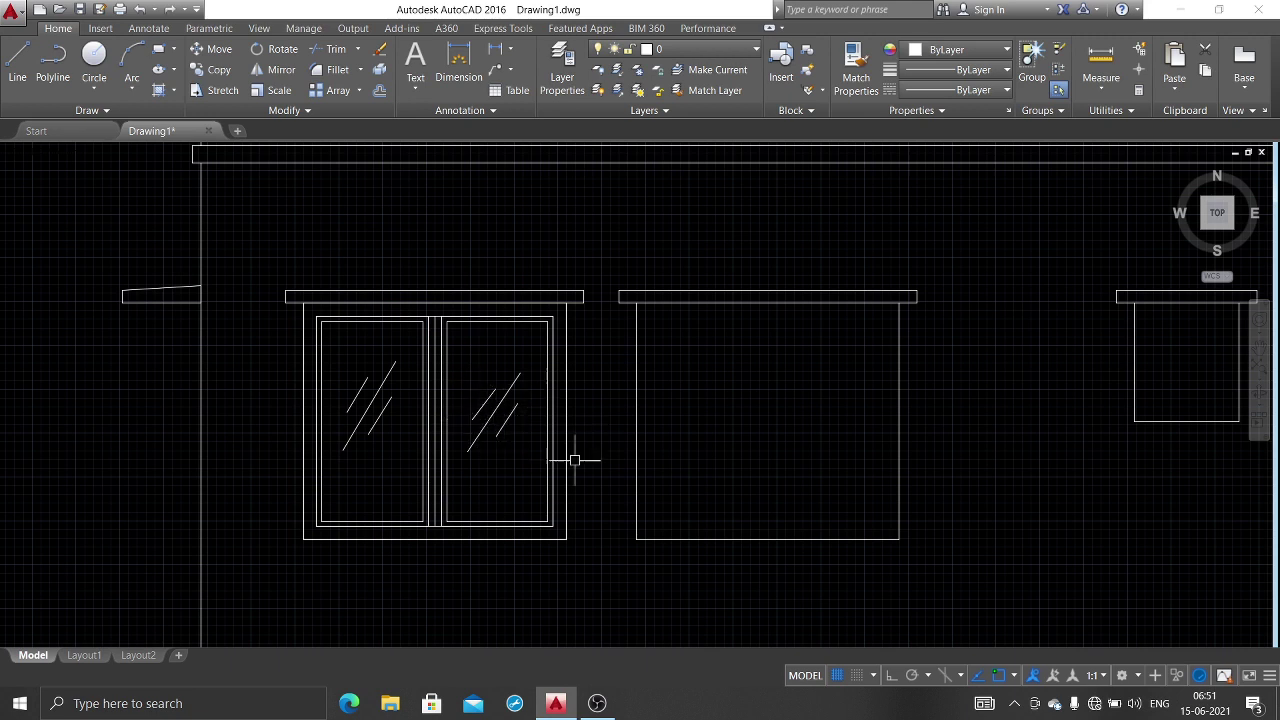
Step: Copy the inner frame, sashes and glass lines into the second window, from the first window's lower right corner to the matching corner
text(co)
key(Return)
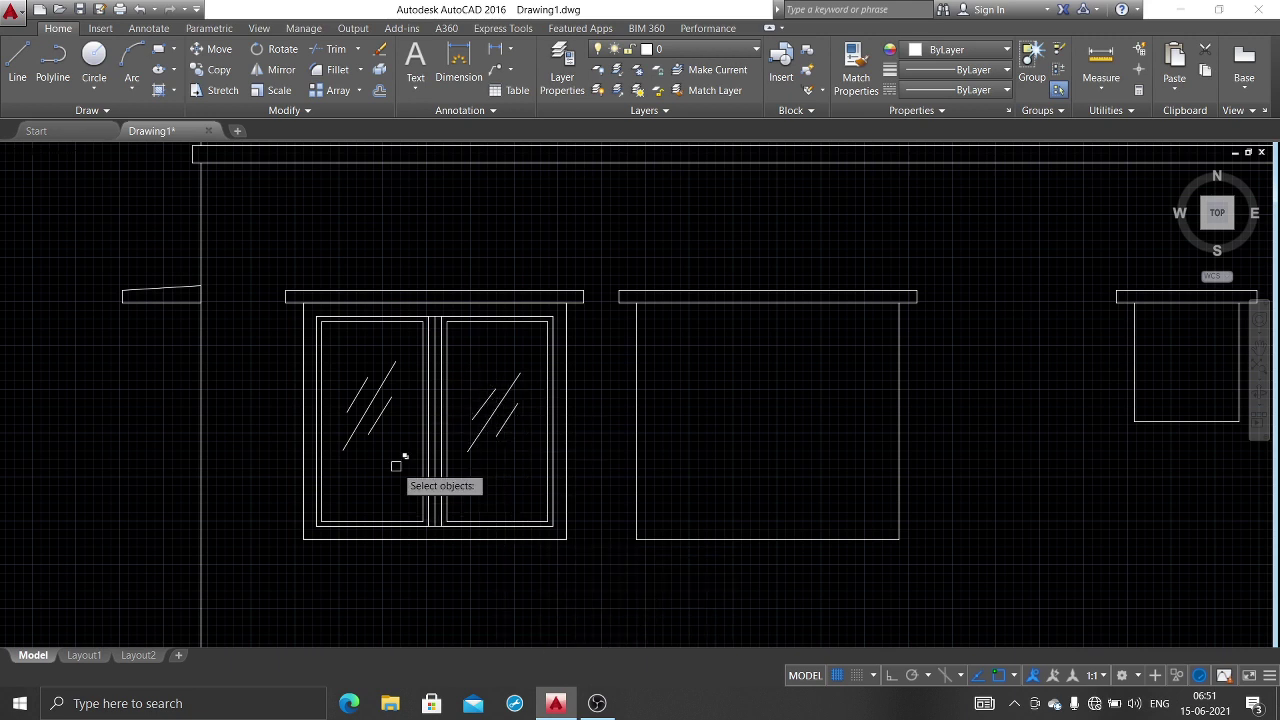
click(309, 314)
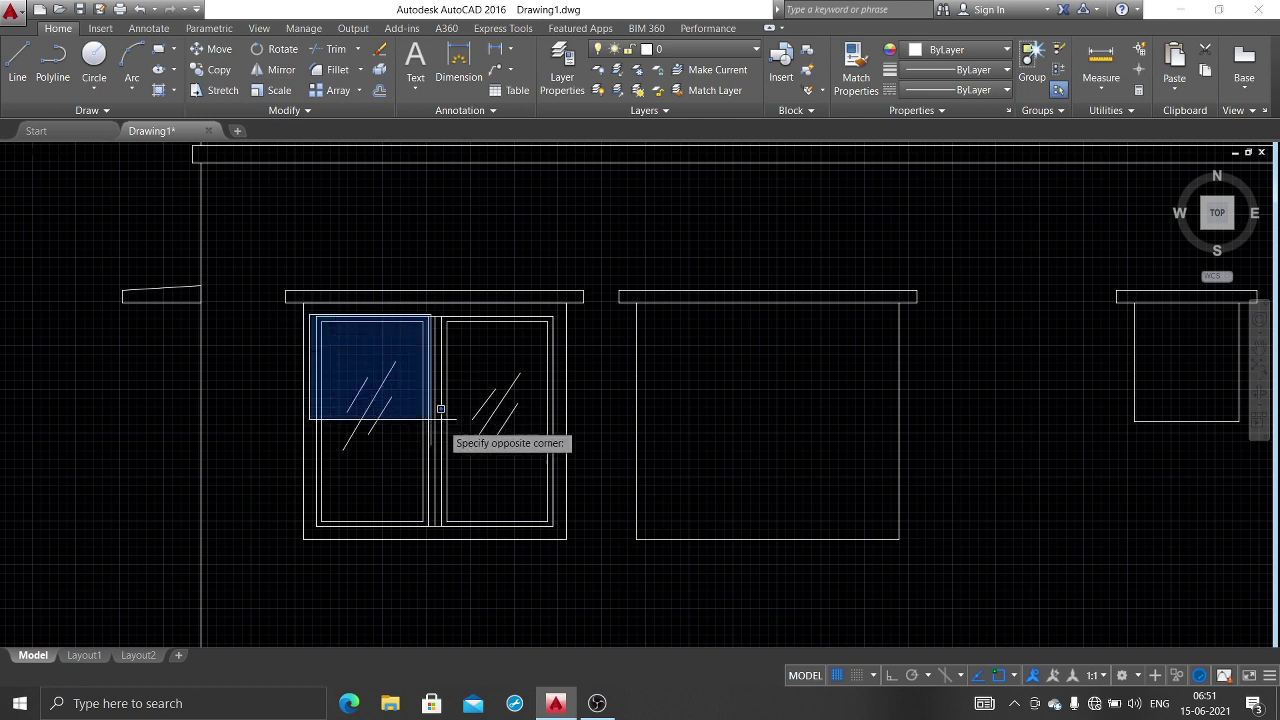
click(561, 530)
key(Return)
click(566, 539)
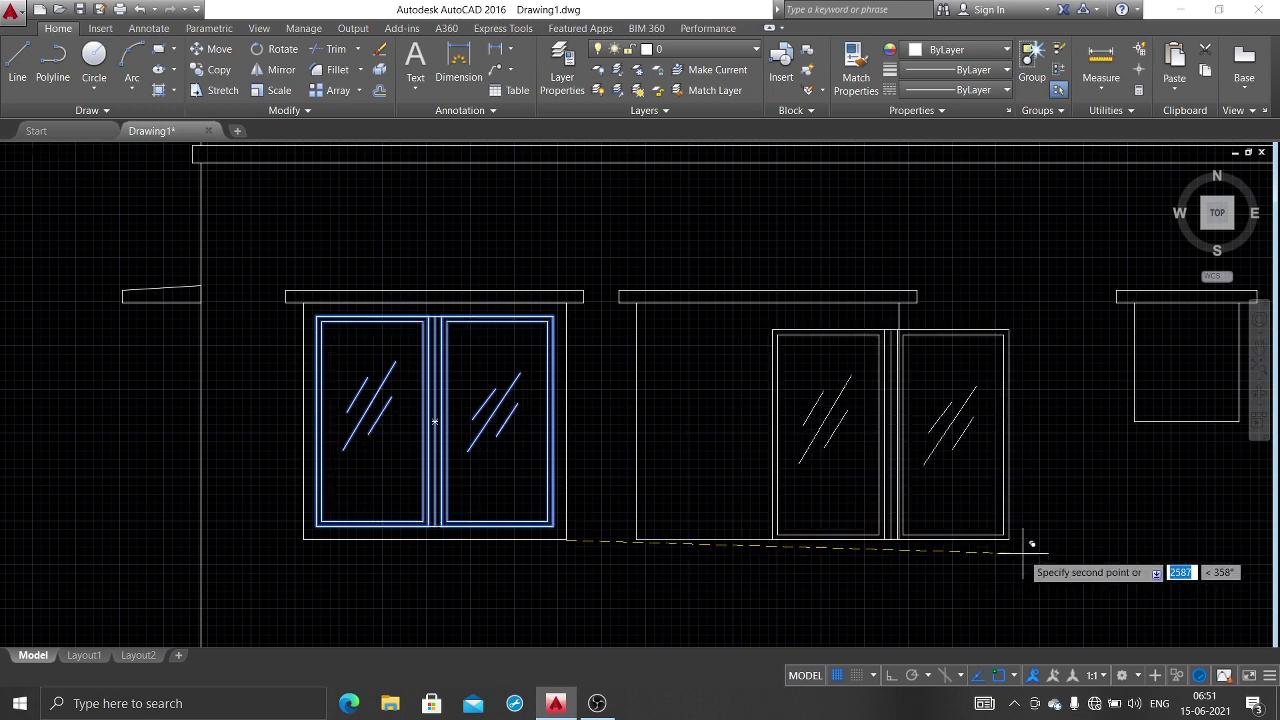
click(899, 539)
key(Escape)
scroll(855, 490, down, 4)
middle_drag(894, 491, 628, 460)
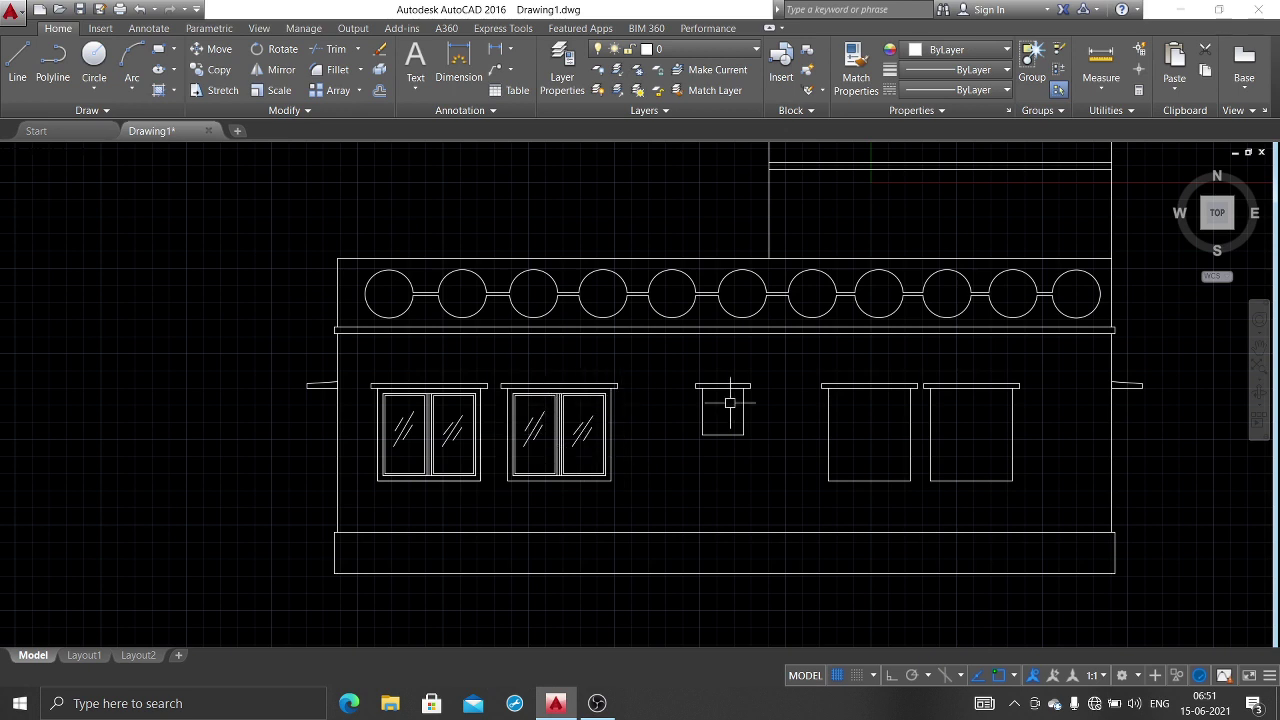
Step: Draw the projecting end of the slab band at the raised block's right edge with Ortho on, and trim the wall line inside it
scroll(727, 410, up, 2)
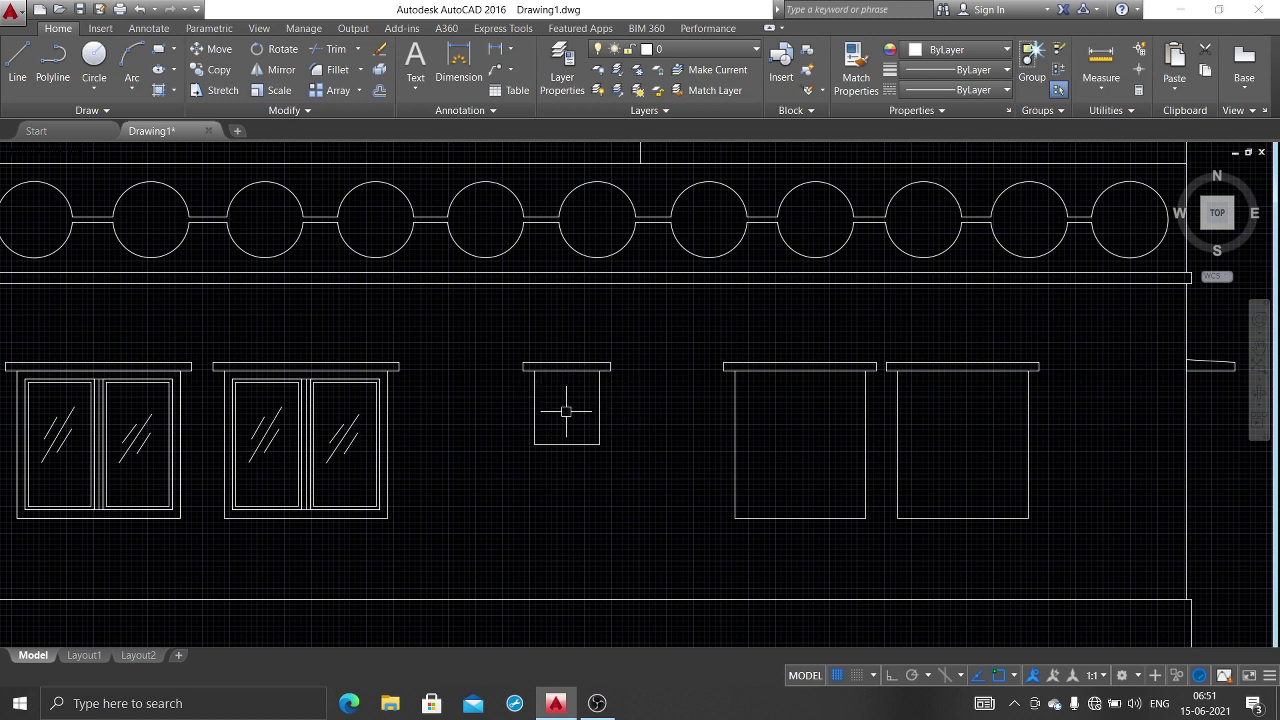
mouse_move(575, 441)
middle_drag(917, 416, 829, 410)
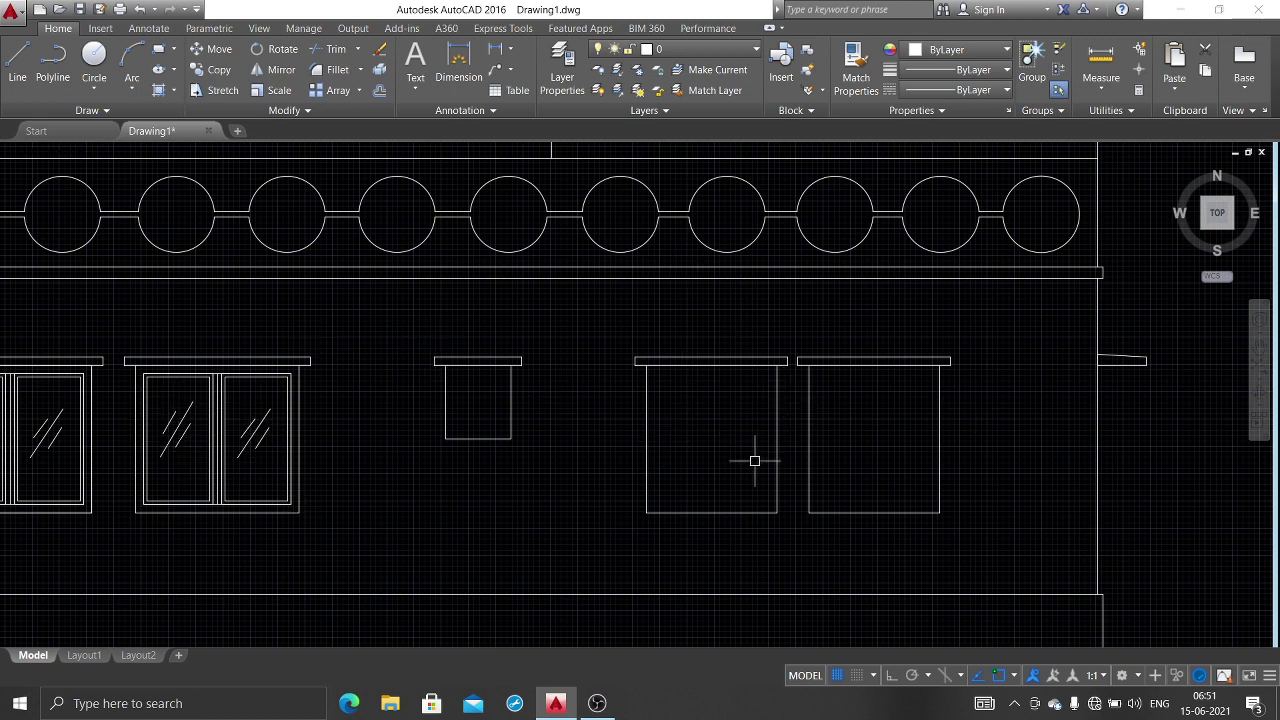
scroll(757, 462, down, 3)
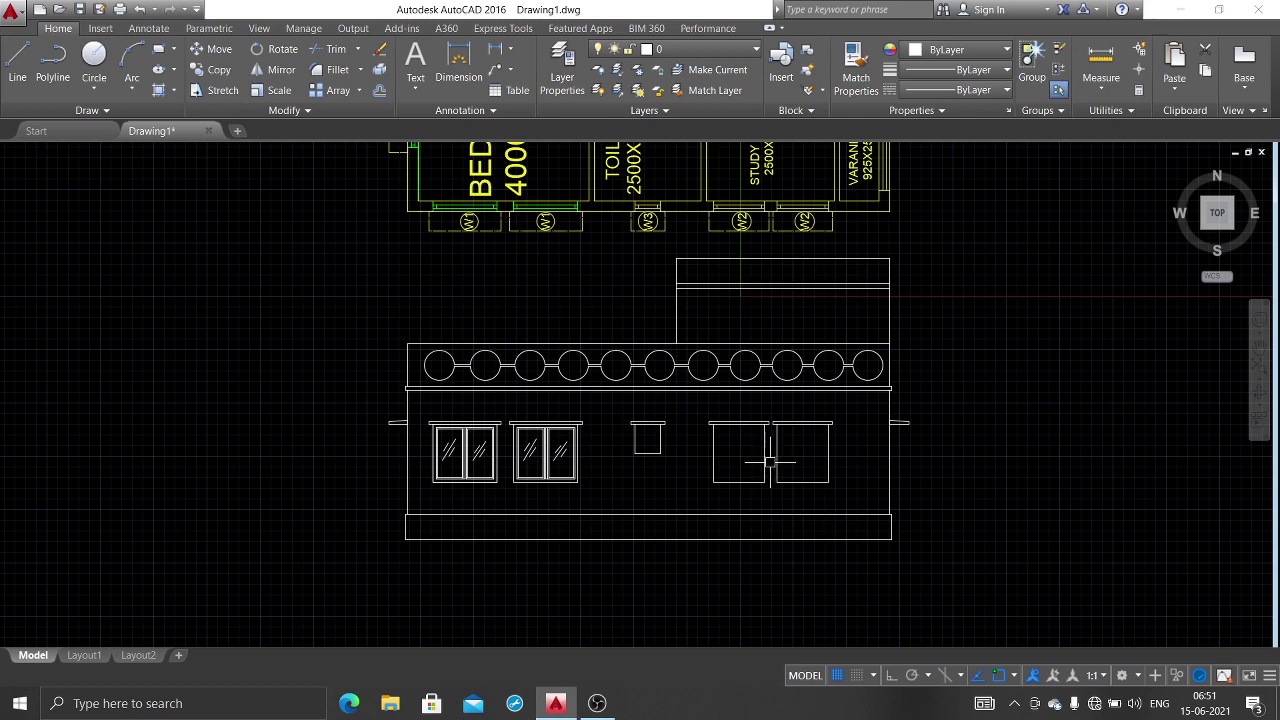
scroll(857, 288, up, 4)
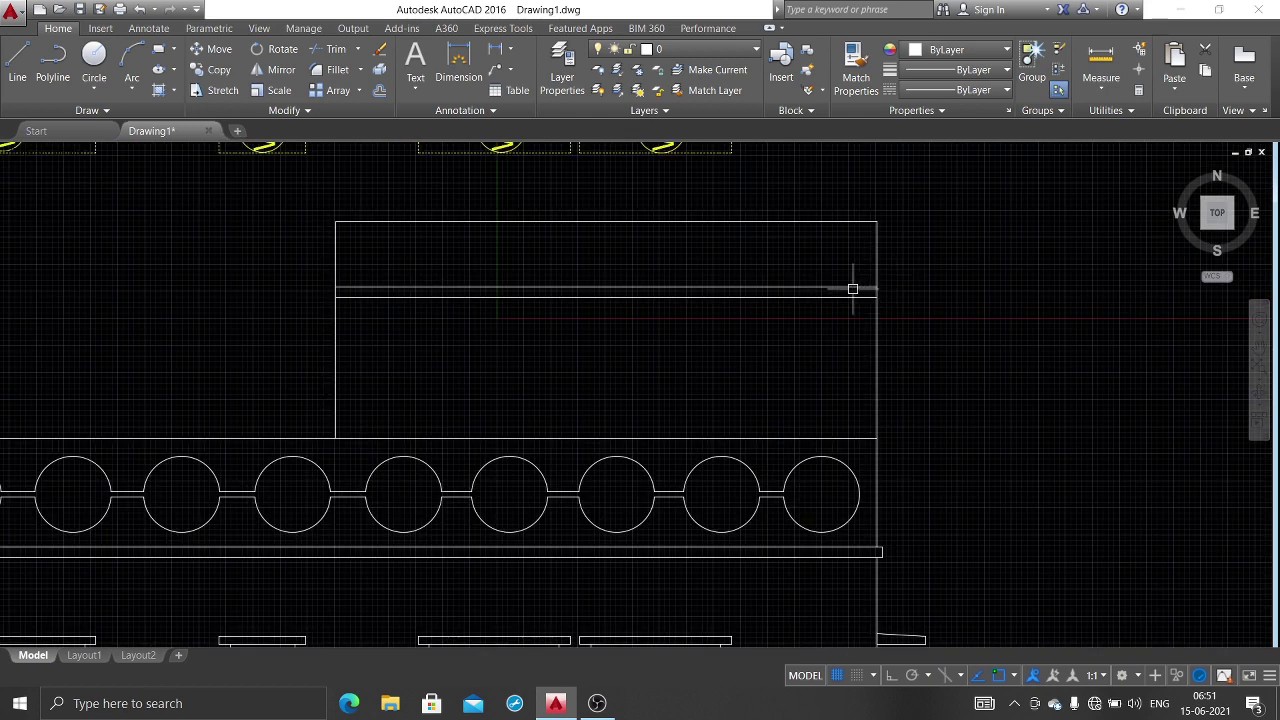
text(l)
key(Return)
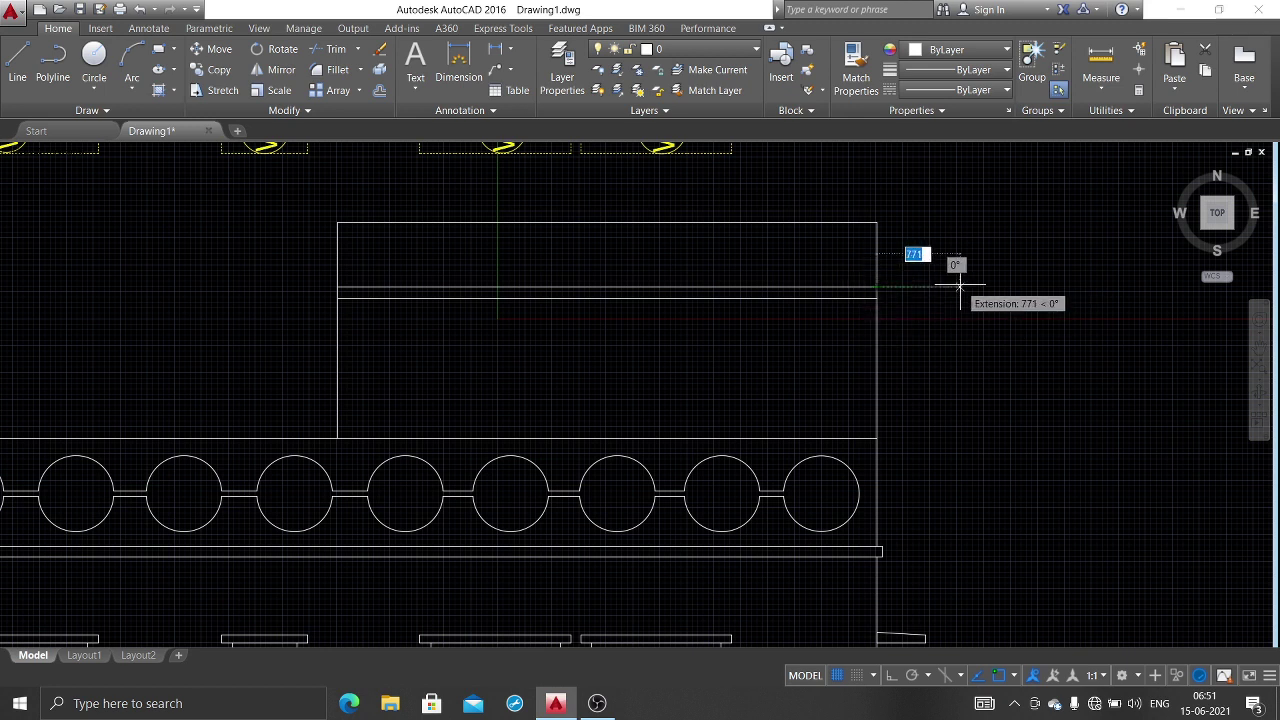
click(880, 289)
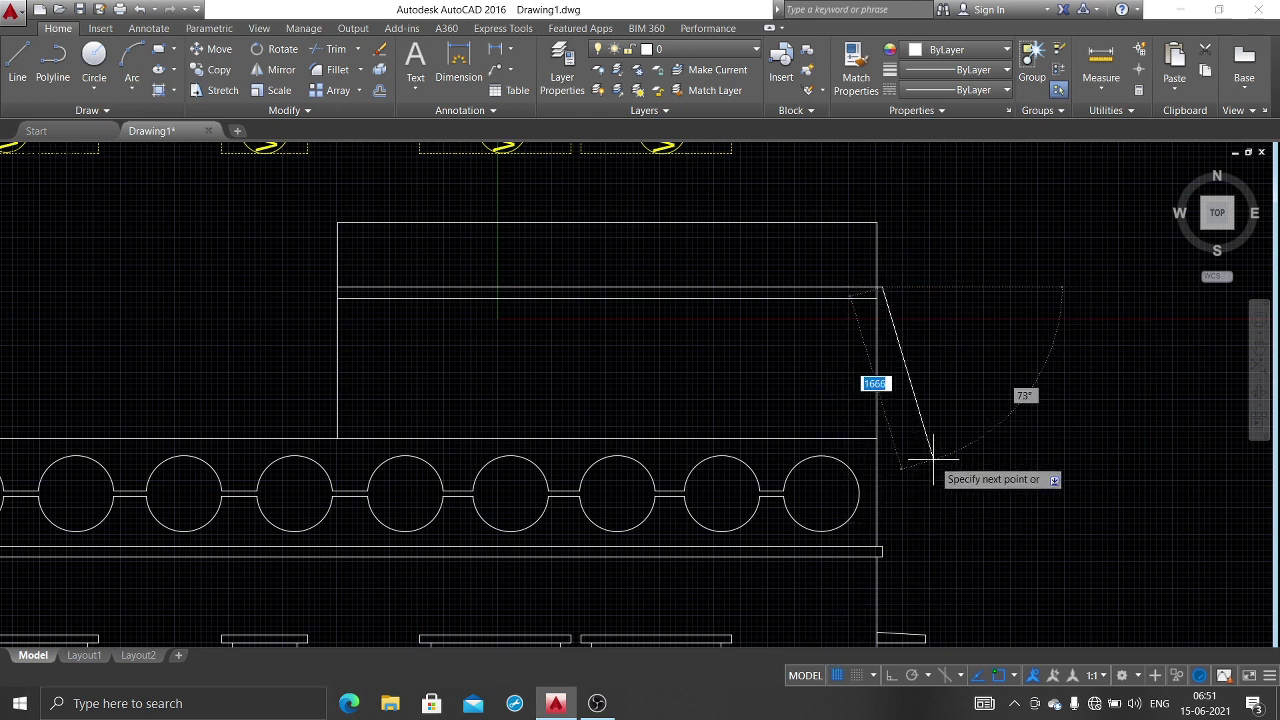
key(F8)
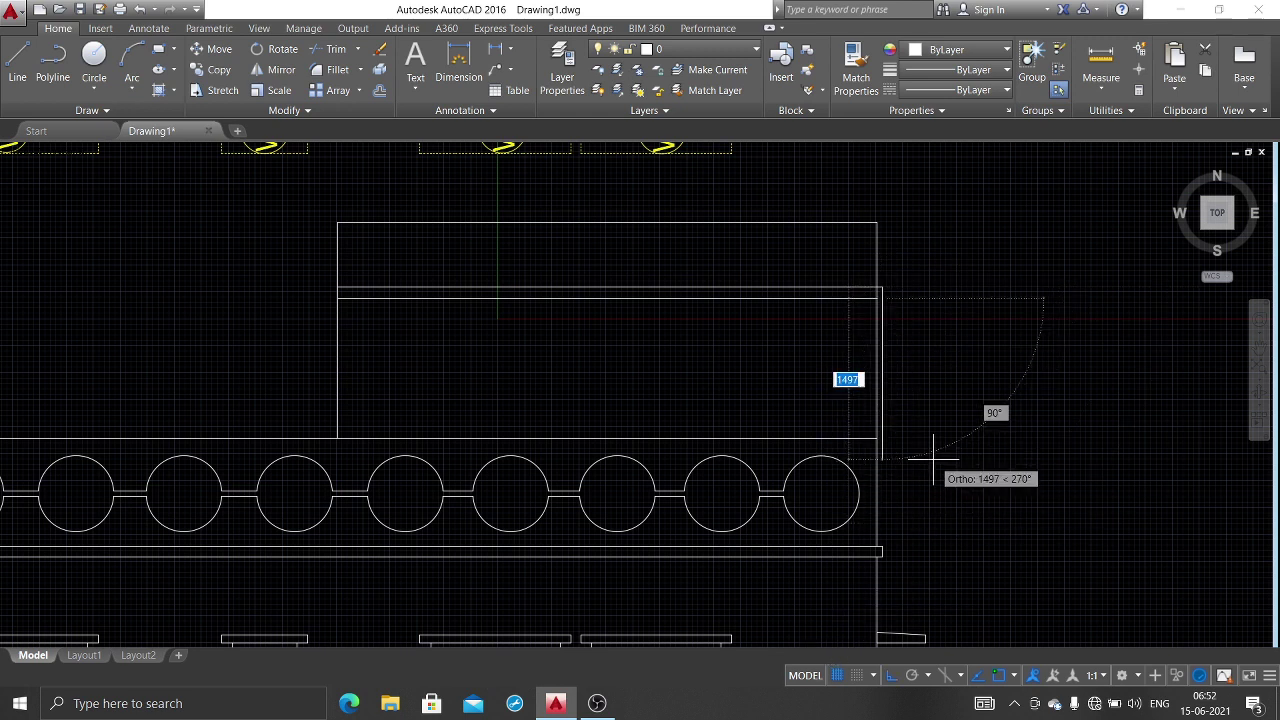
key(Escape)
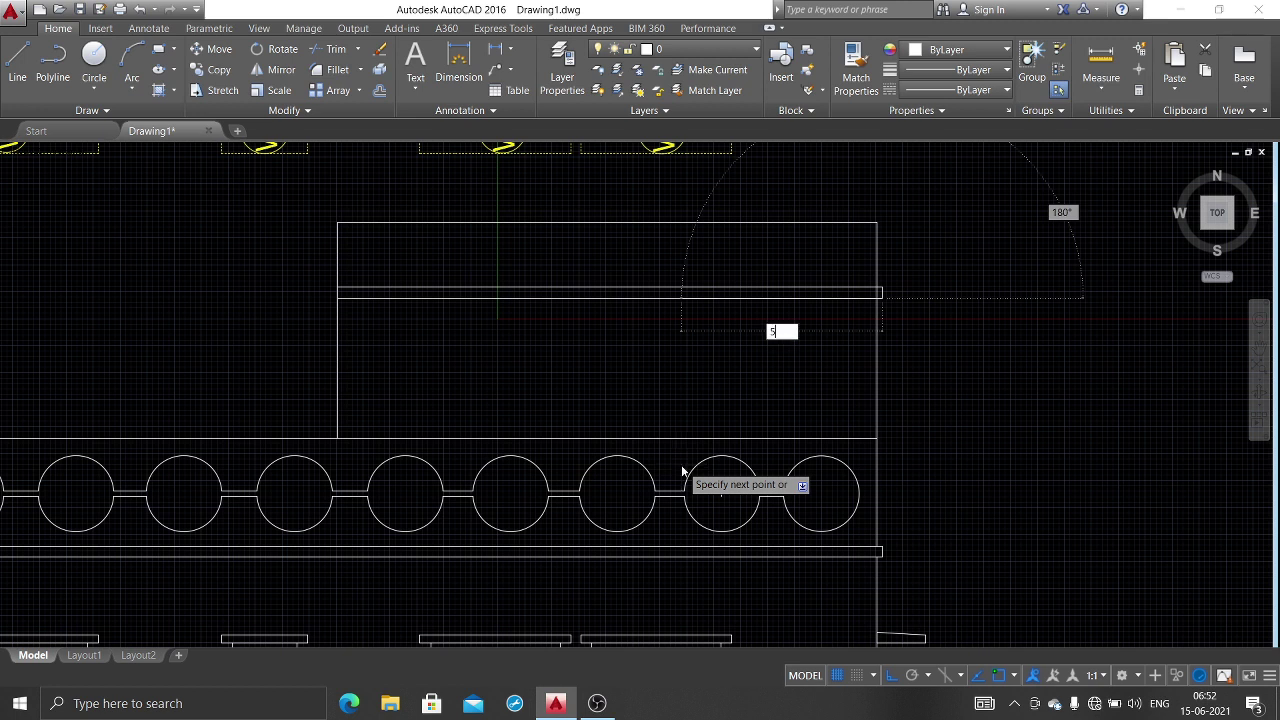
text(tr)
key(Return)
scroll(896, 349, up, 5)
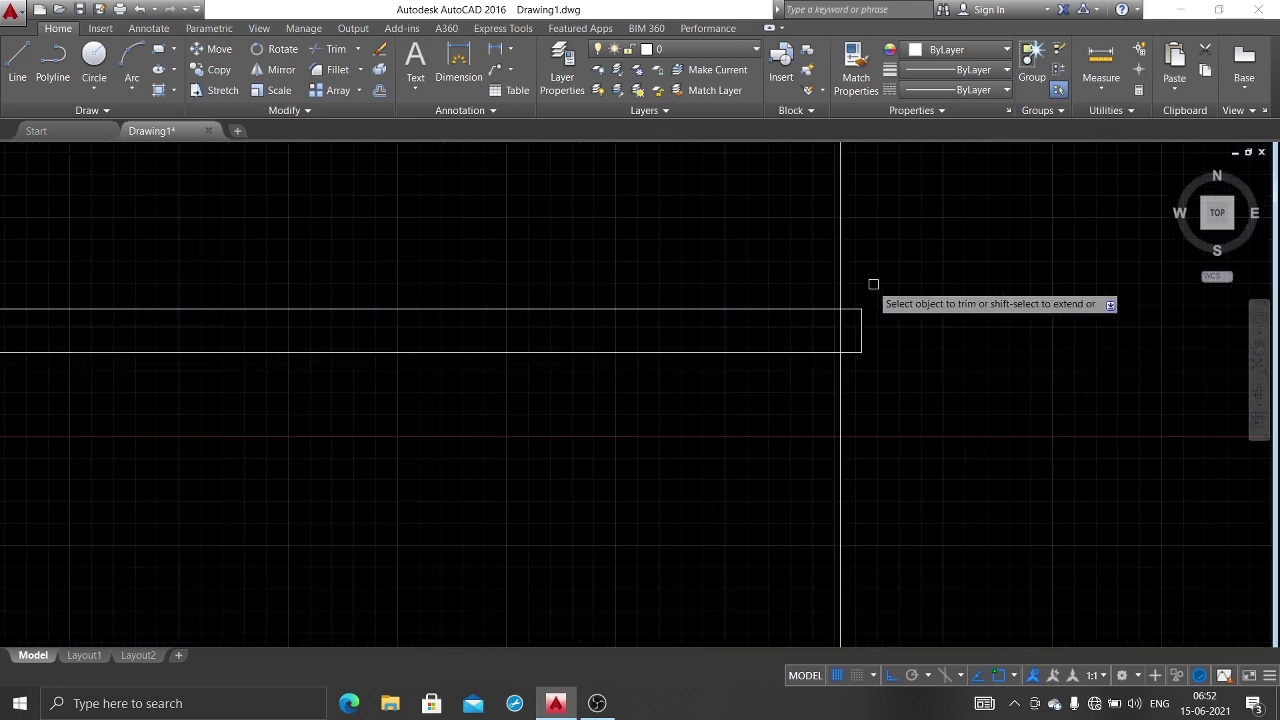
Step: Draw the slab band's projecting end at the raised block's left edge: 50 outward, 100 down and 50 back to the wall
scroll(841, 331, down, 6)
middle_drag(492, 361, 1032, 359)
scroll(862, 336, up, 4)
scroll(851, 346, up, 2)
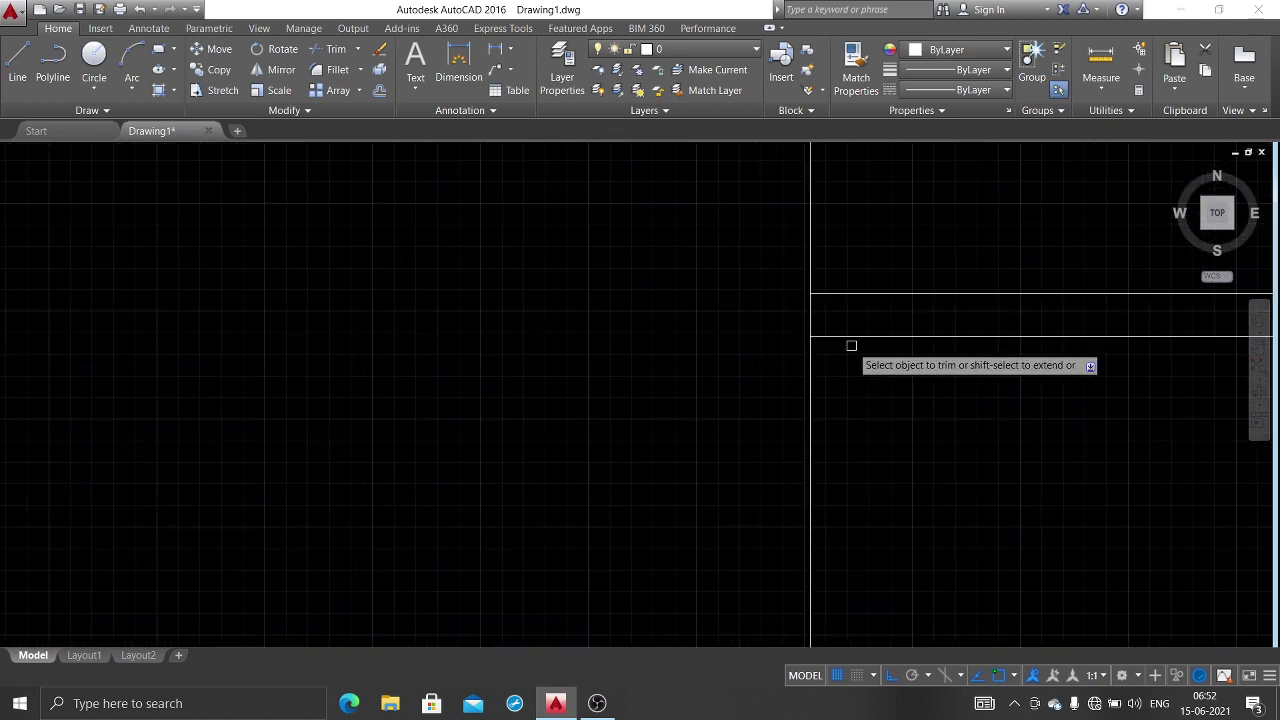
key(Escape)
key(l)
key(Return)
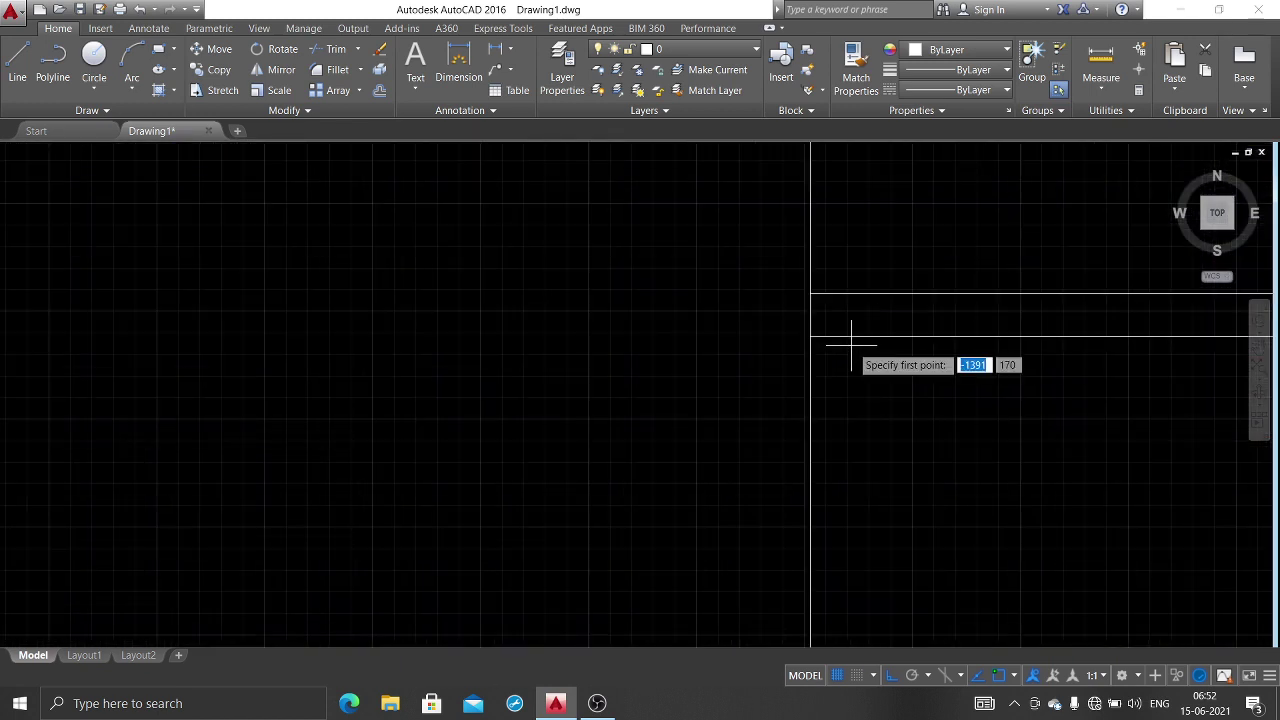
click(810, 293)
text(5)
key(Return)
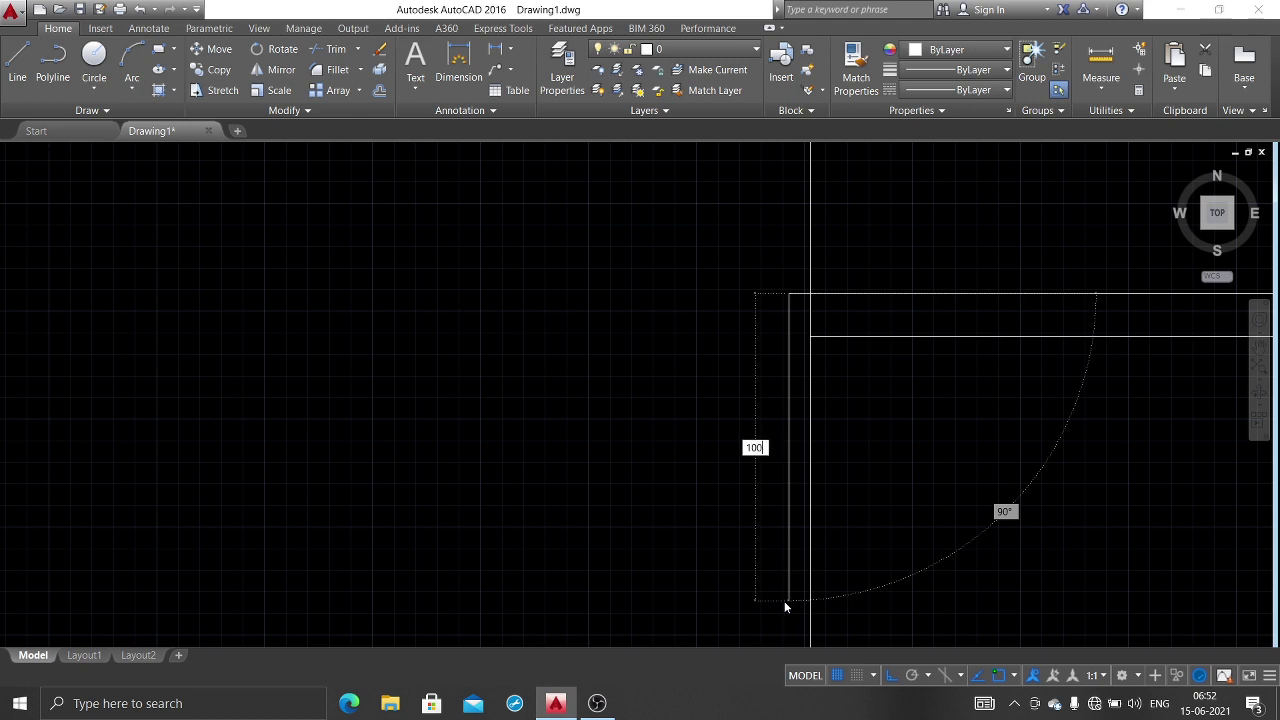
text(100)
key(Return)
text(50)
key(Return)
key(Escape)
Step: Trim the wall line inside the slab band at the raised block's left edge
text(tr)
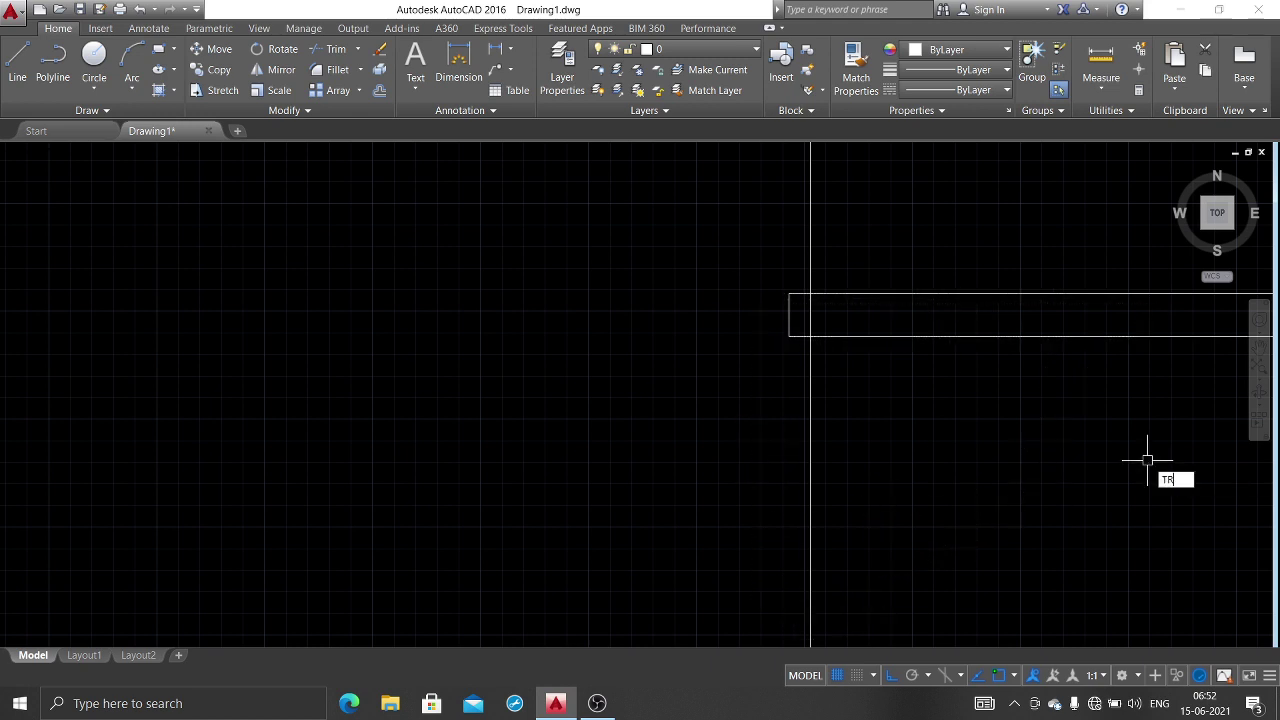
key(Return)
key(Return)
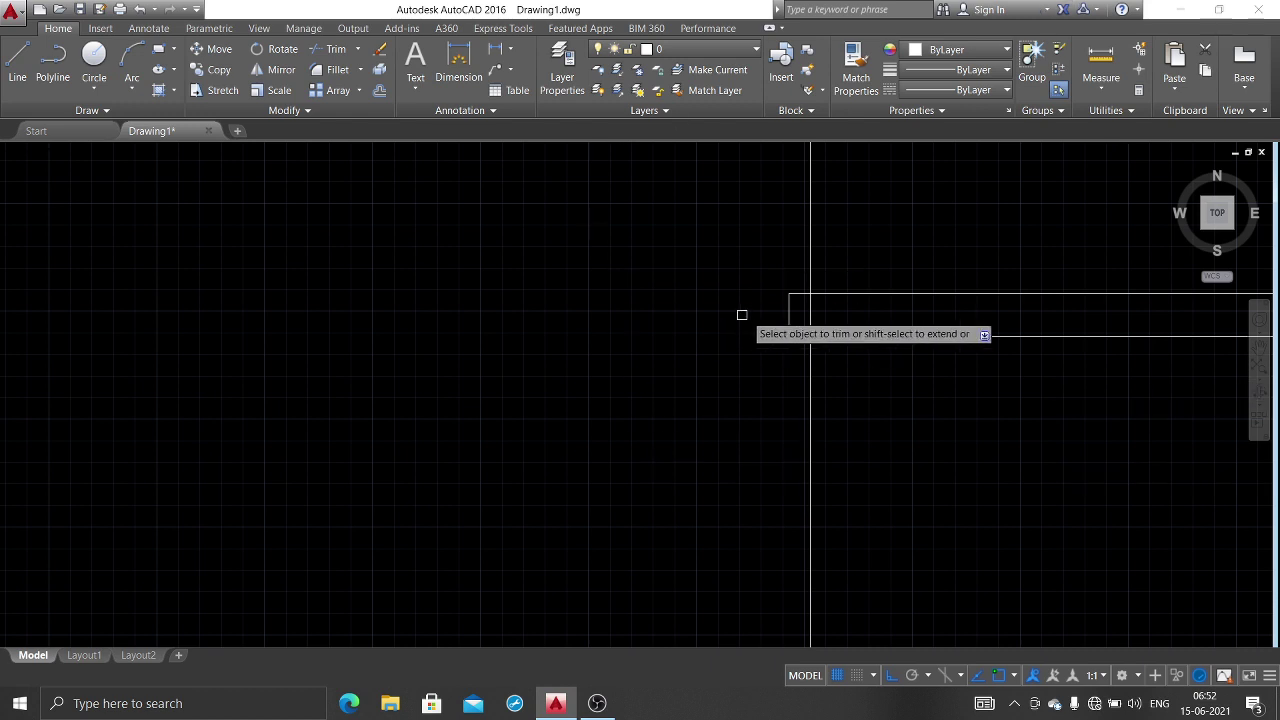
click(810, 316)
scroll(902, 363, down, 7)
scroll(1028, 443, down, 4)
mouse_move(1012, 444)
middle_down()
mouse_move(486, 331)
mouse_move(729, 331)
middle_up()
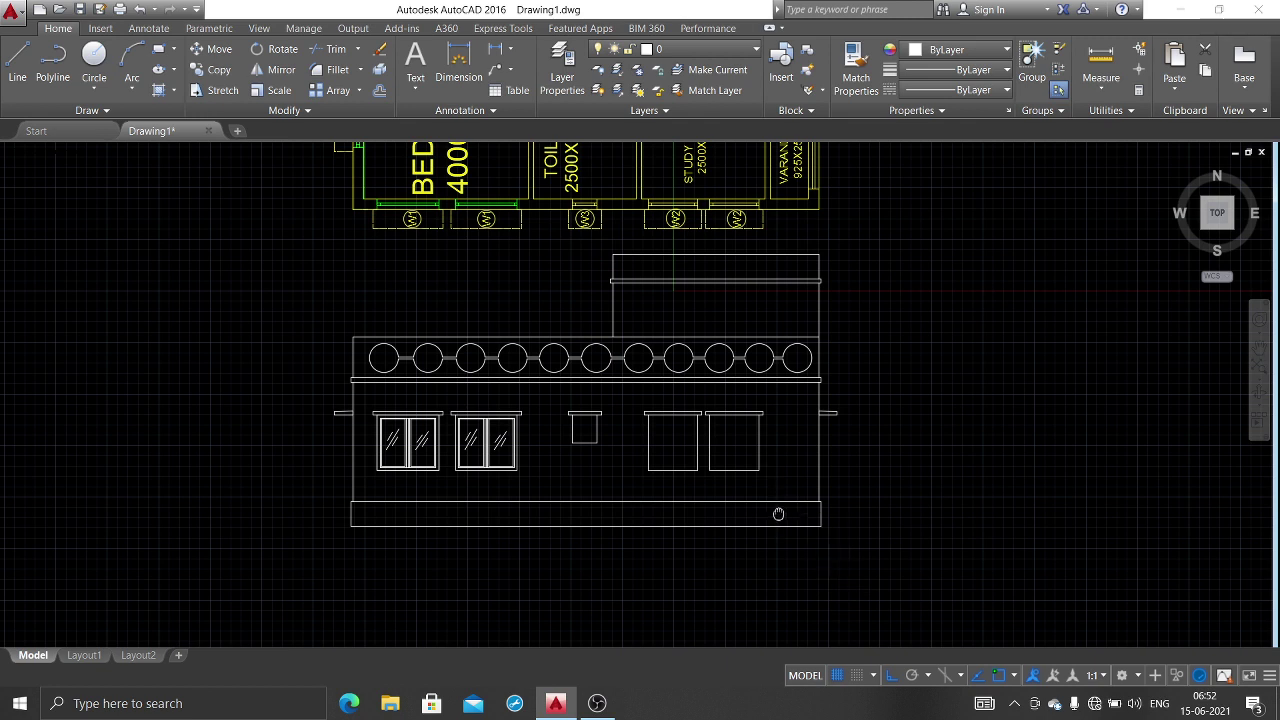
Step: Draw a horizontal ground line from the plinth's lower right corner far out to the right of the house
middle_drag(778, 514, 767, 438)
text(l)
key(Return)
click(811, 451)
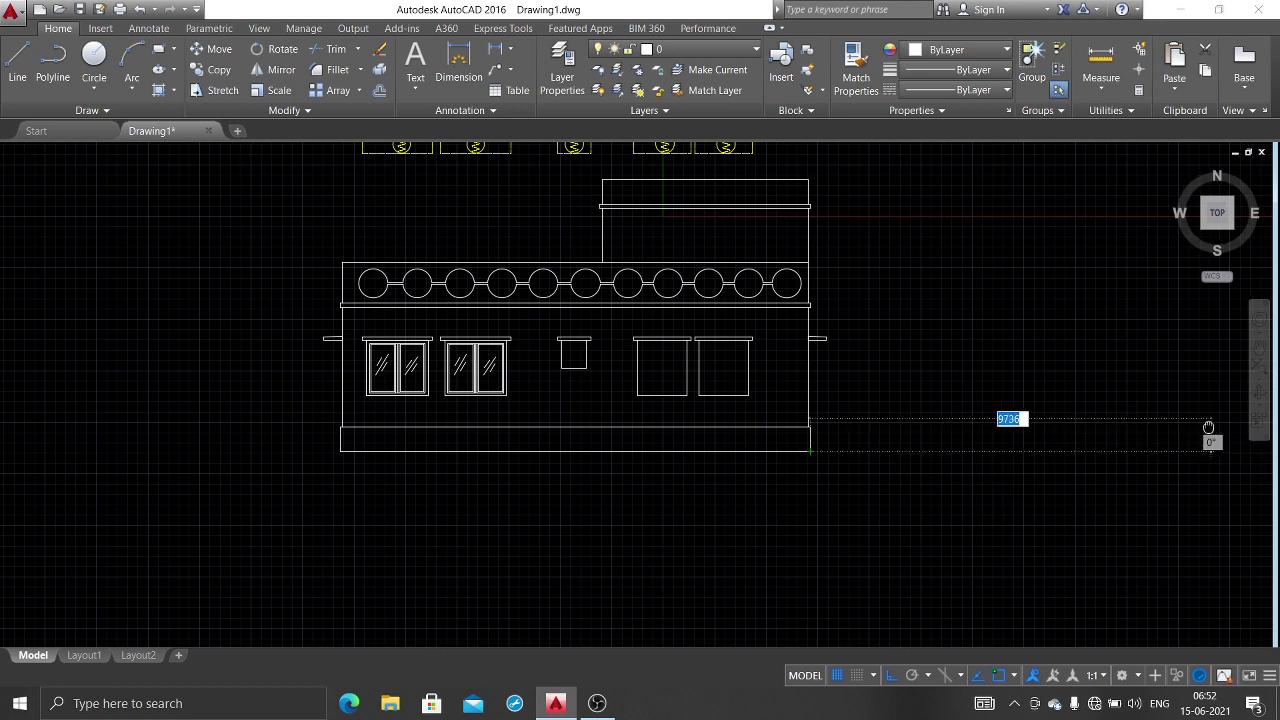
middle_drag(1200, 429, 1057, 434)
click(1059, 425)
middle_drag(949, 468, 1189, 465)
Step: Draw a horizontal ground line from the plinth's lower left corner far out to the left of the house
text(l)
key(Return)
click(424, 447)
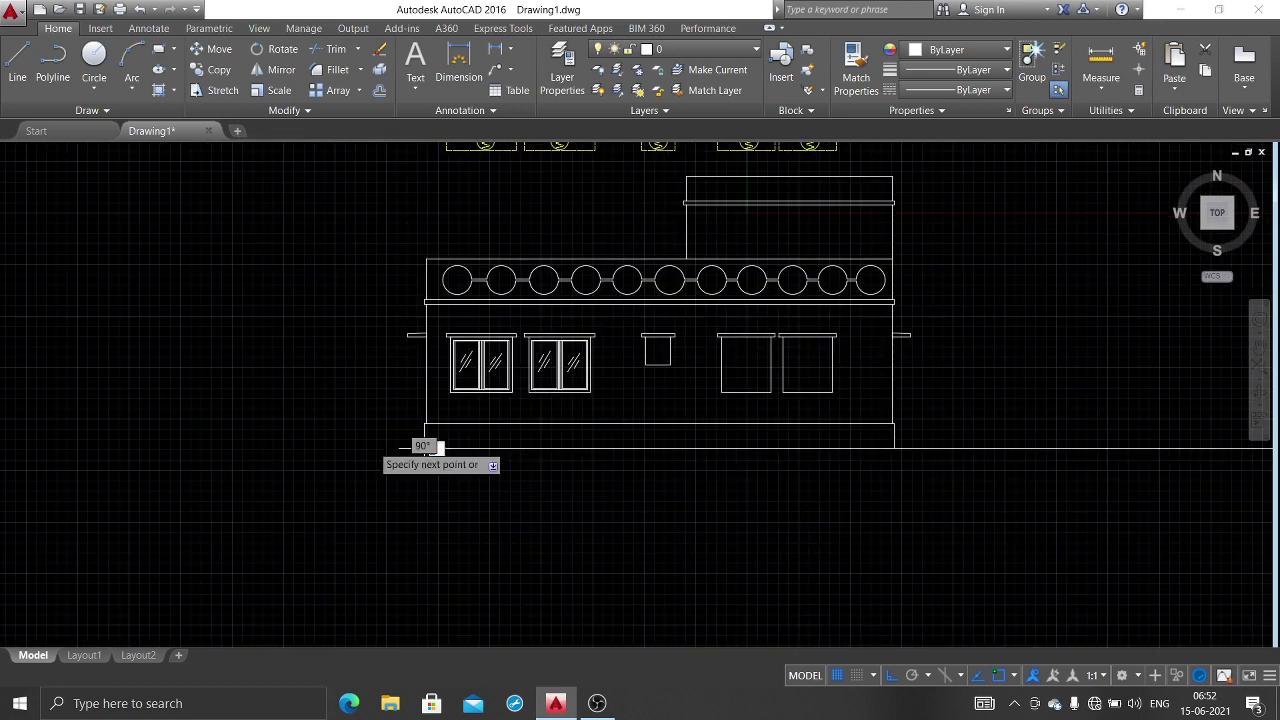
middle_drag(214, 443, 439, 468)
click(209, 459)
key(Escape)
middle_drag(708, 549, 552, 523)
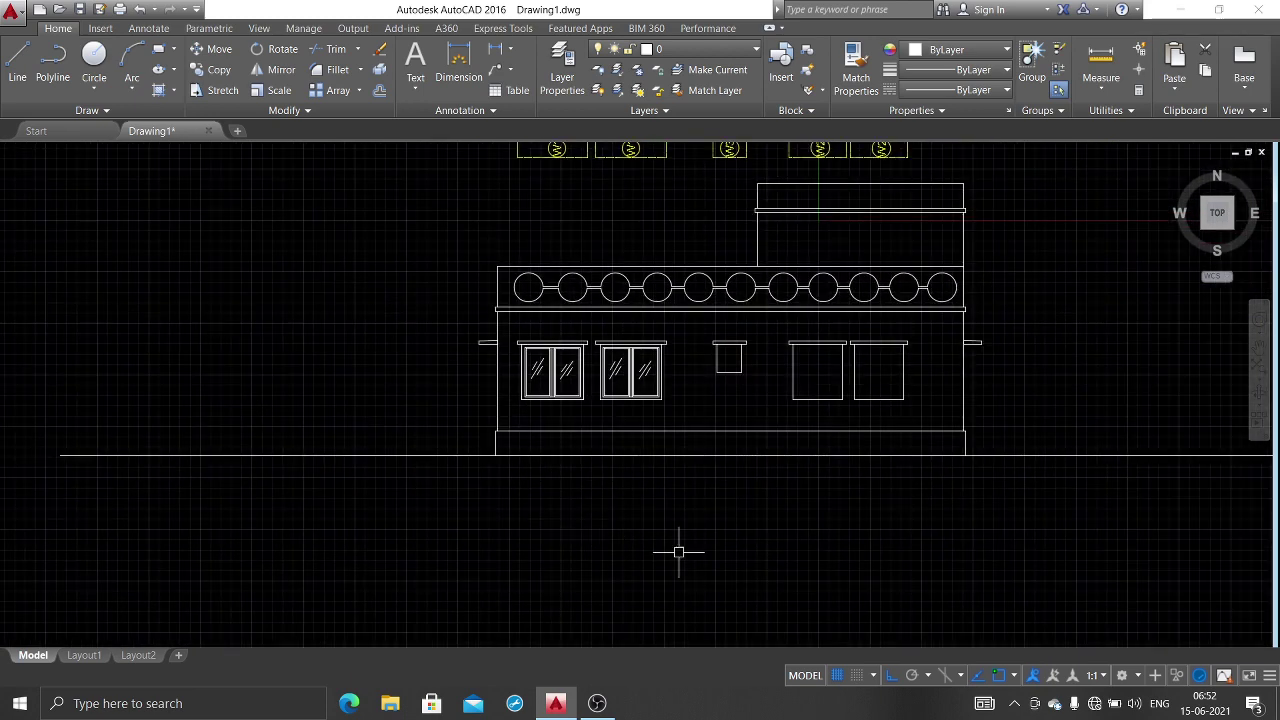
middle_drag(671, 491, 614, 542)
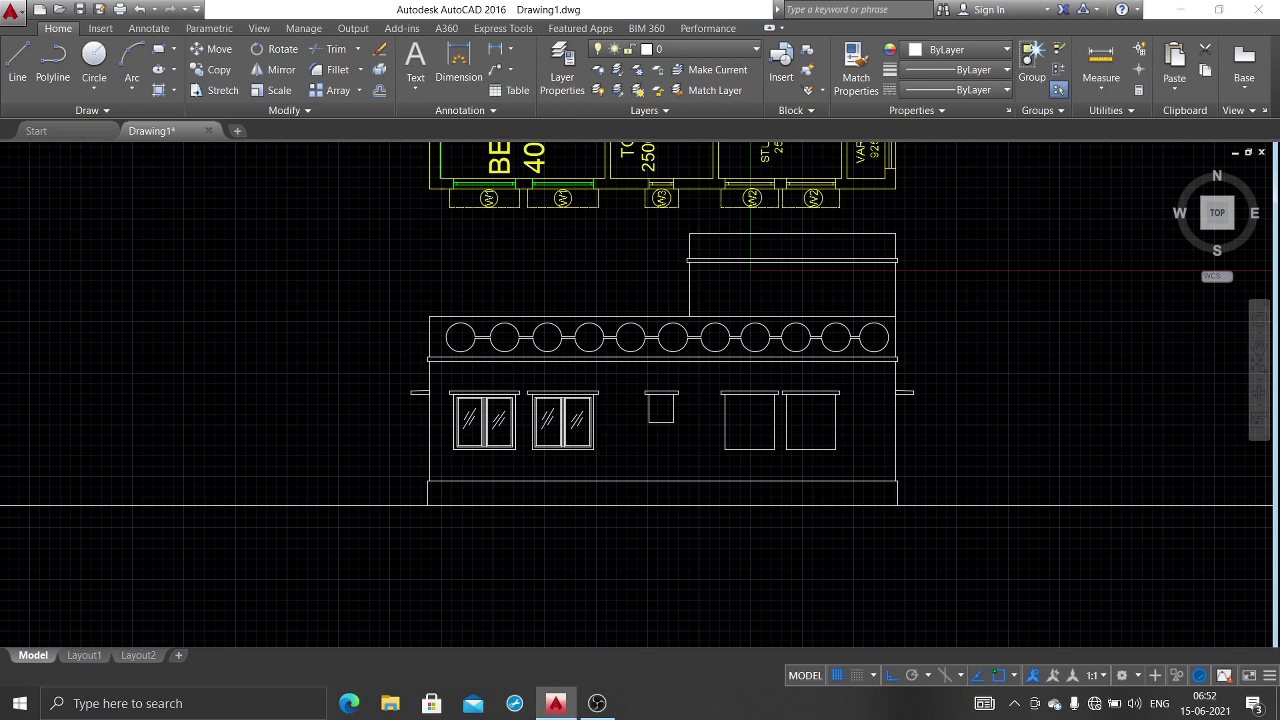
Step: Insert the imperial Trees block from the architectural tool palette beside the right wall, and close the palette
key(ctrl+3)
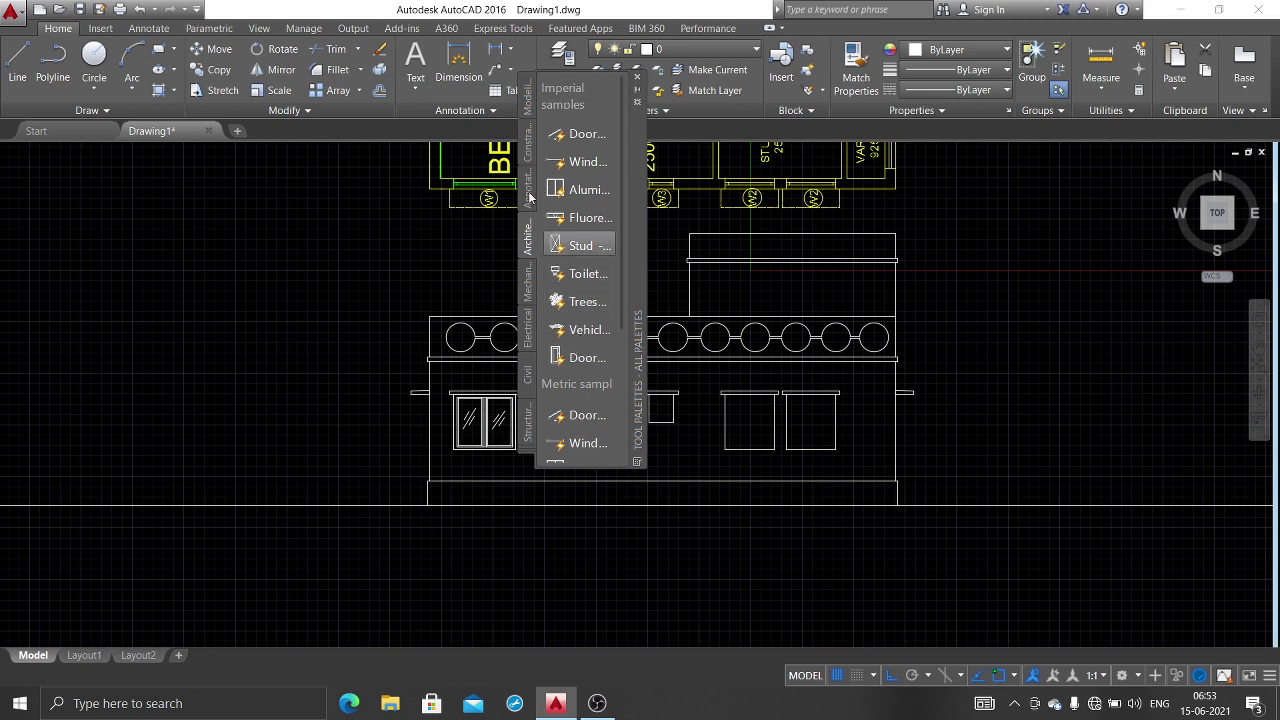
click(587, 301)
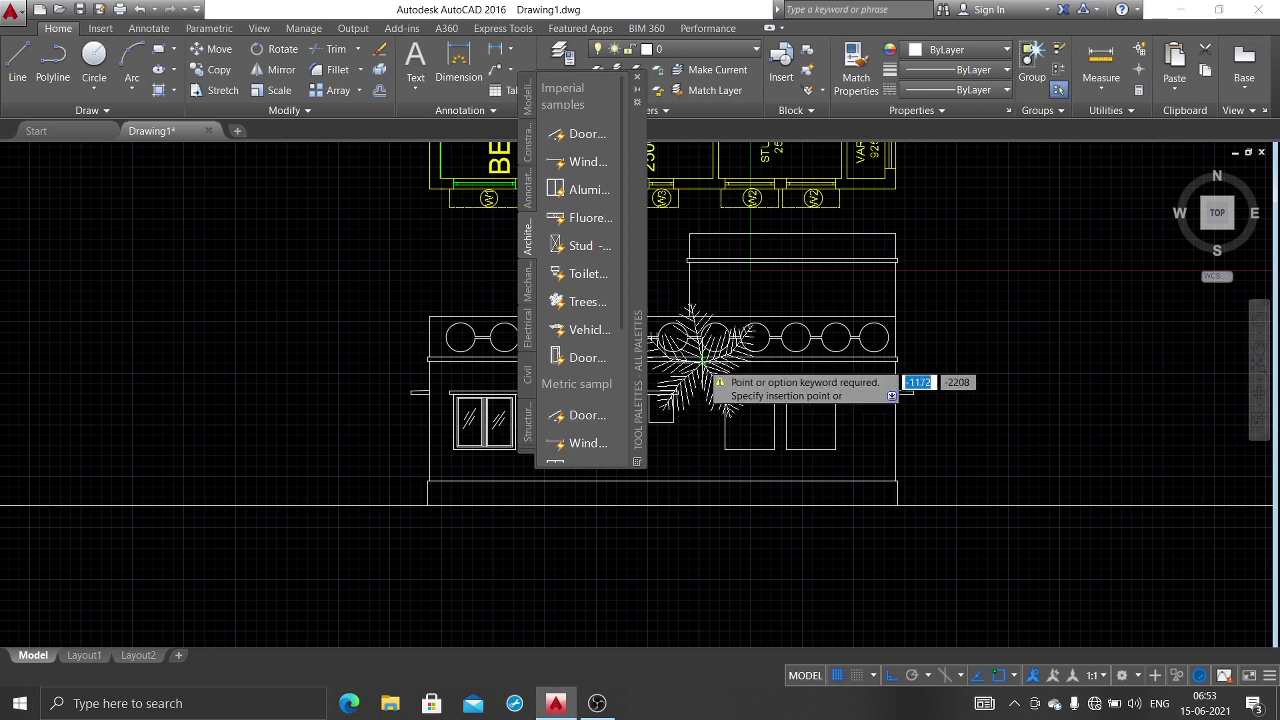
click(1004, 412)
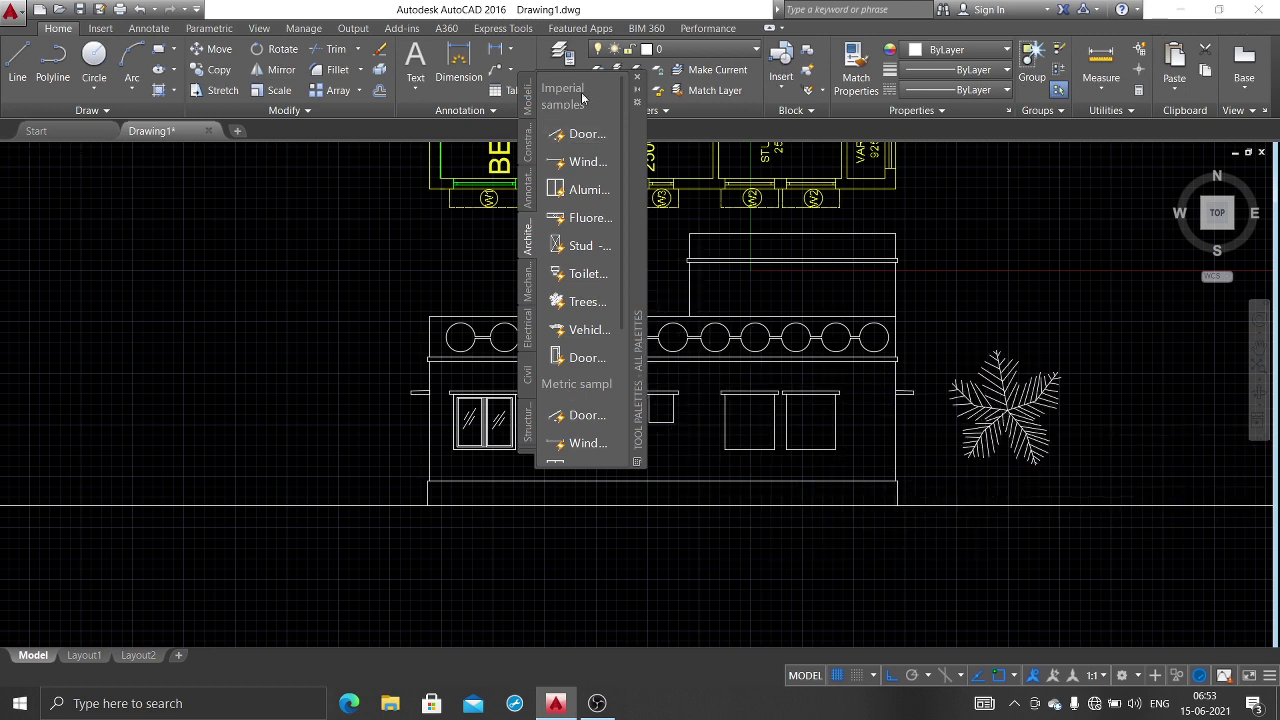
click(637, 79)
Step: Switch the tree block's display to Palm (Elevation)
middle_drag(1066, 409, 863, 332)
click(800, 330)
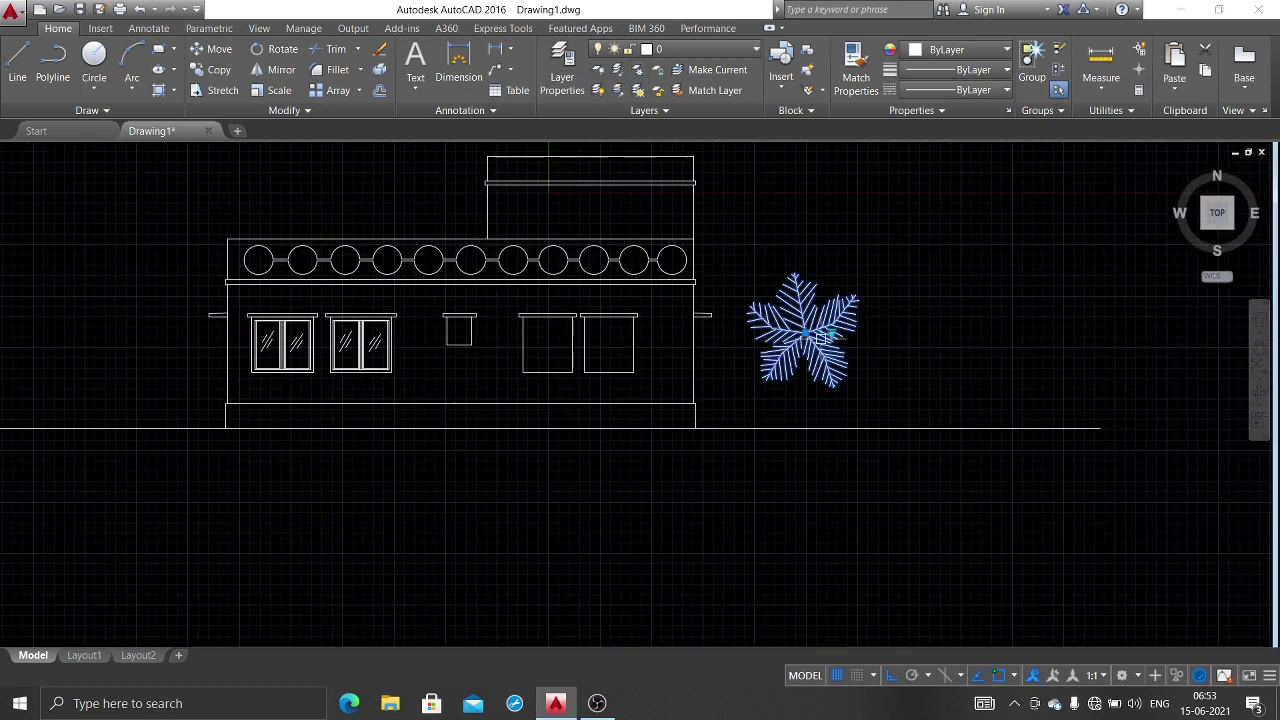
click(832, 333)
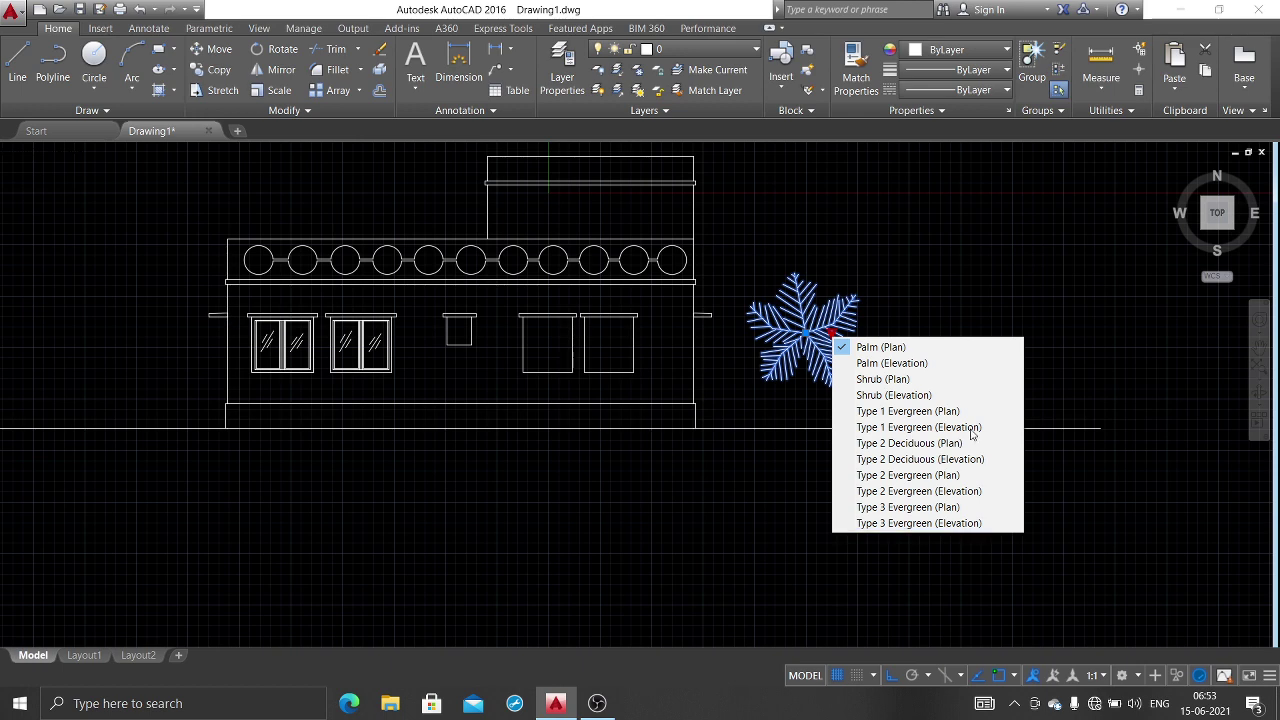
click(900, 364)
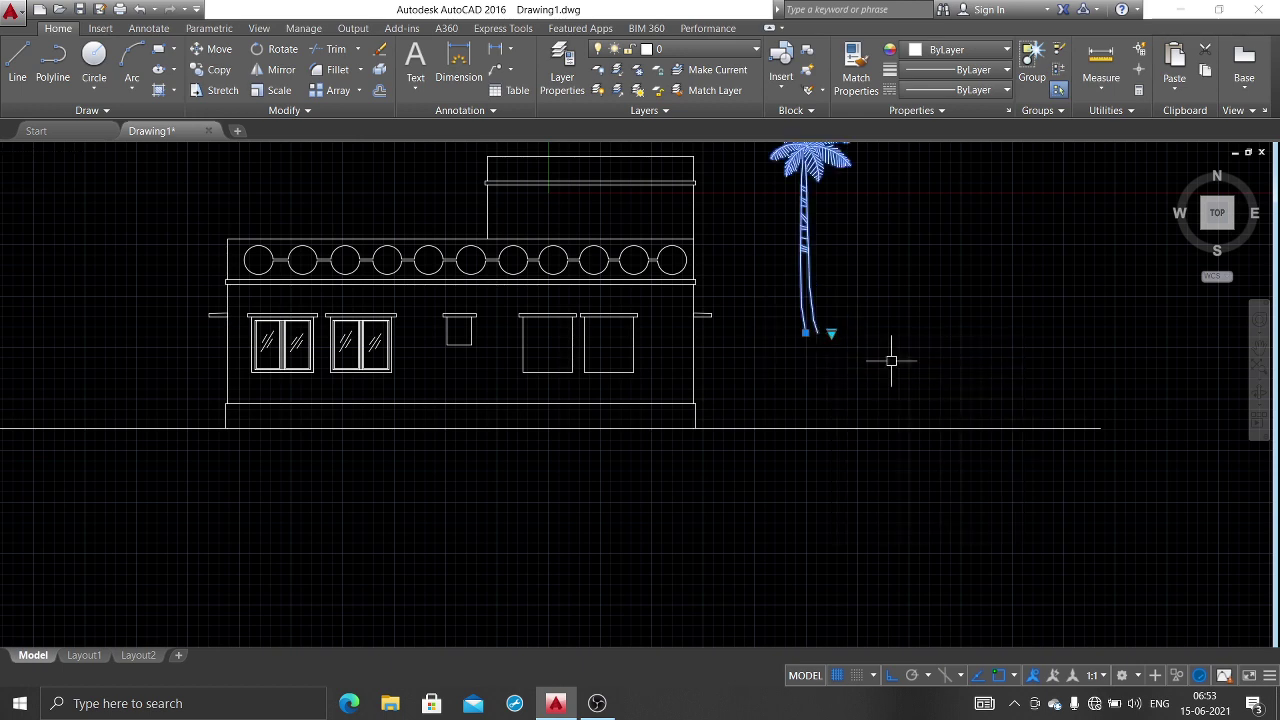
key(Escape)
Step: Move the palm tree straight down from its trunk base onto the ground line to the right of the house
scroll(906, 340, down, 2)
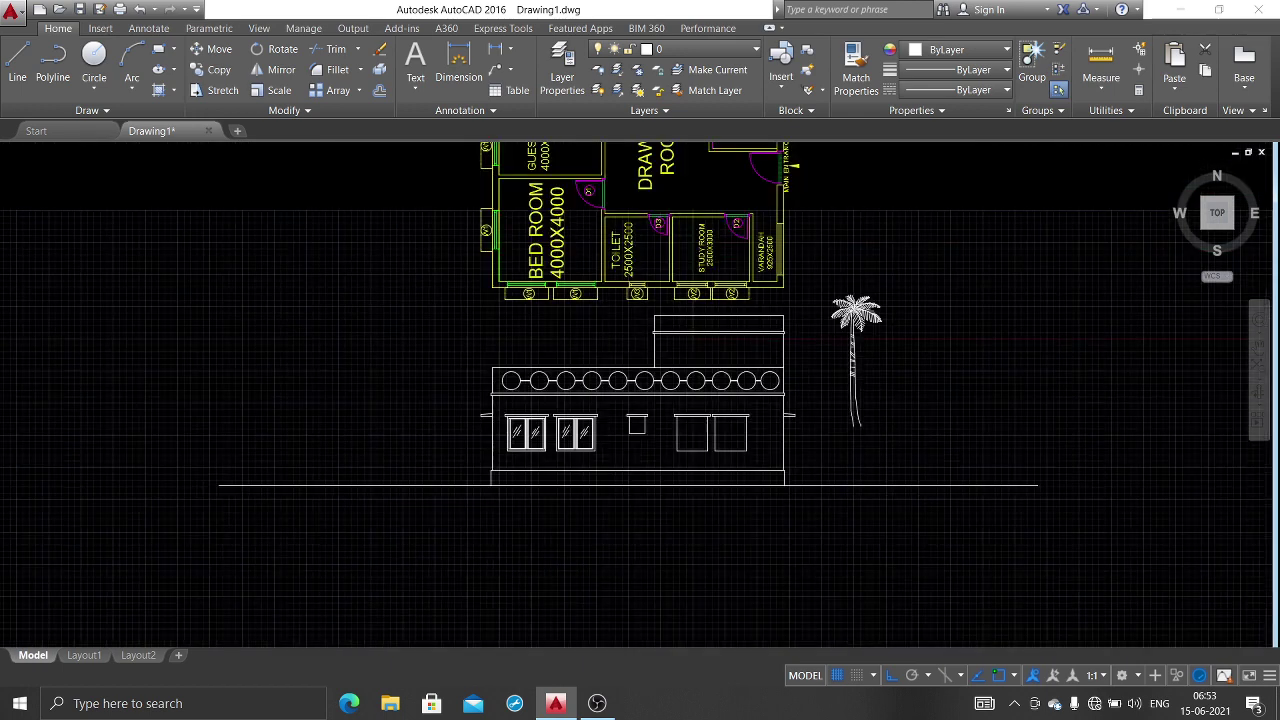
text(m)
key(Return)
click(911, 265)
click(825, 438)
key(Return)
scroll(845, 428, up, 3)
click(852, 414)
click(851, 559)
scroll(886, 497, down, 3)
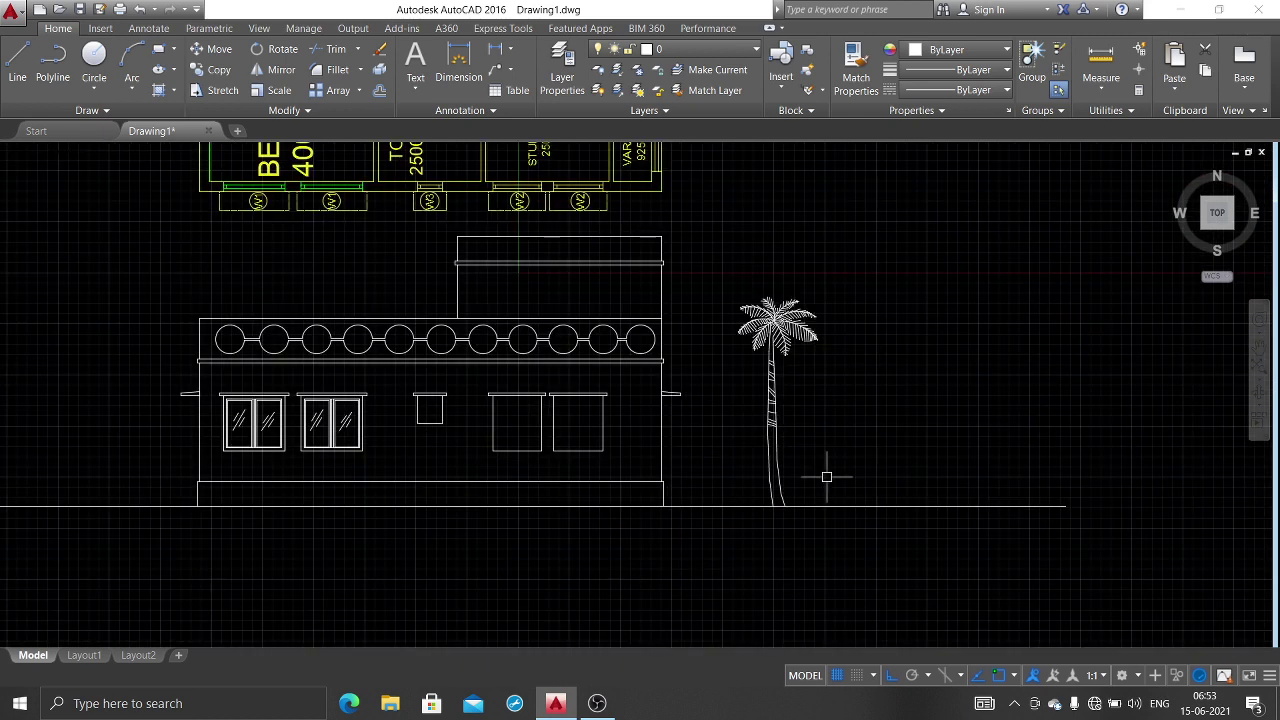